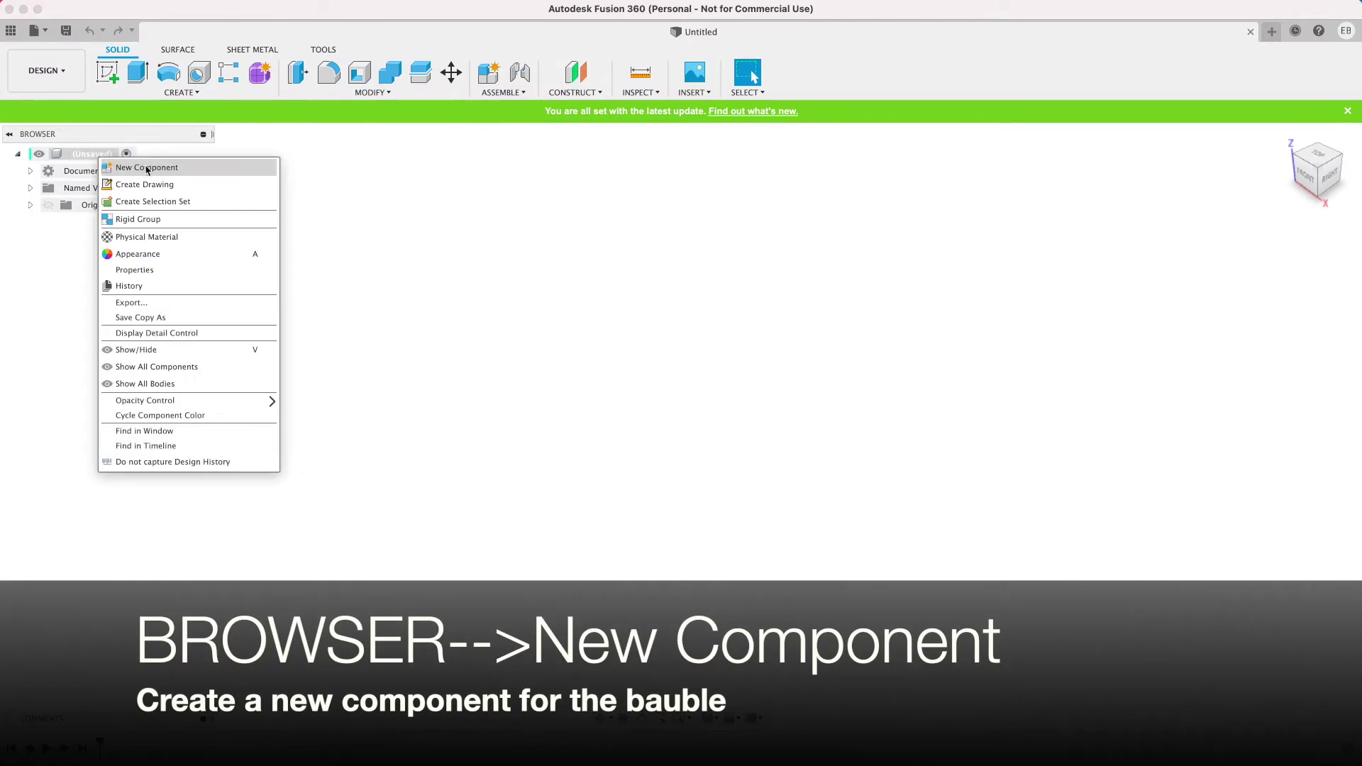
# - Create a new internal component named BallDecoration
pyautogui.moveTo(1163, 302); pyautogui.dragTo(1188, 301)
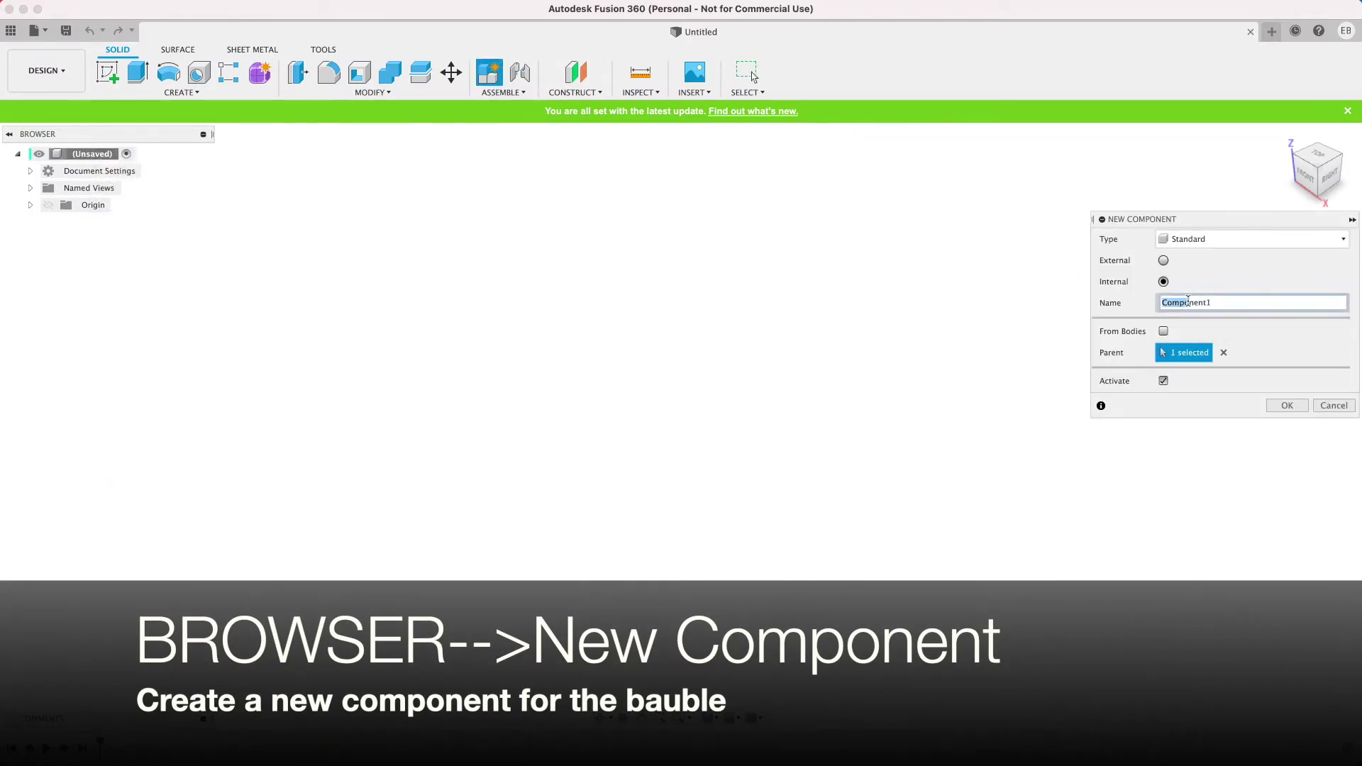
pyautogui.write('BallDecoration')
pyautogui.press('Return')
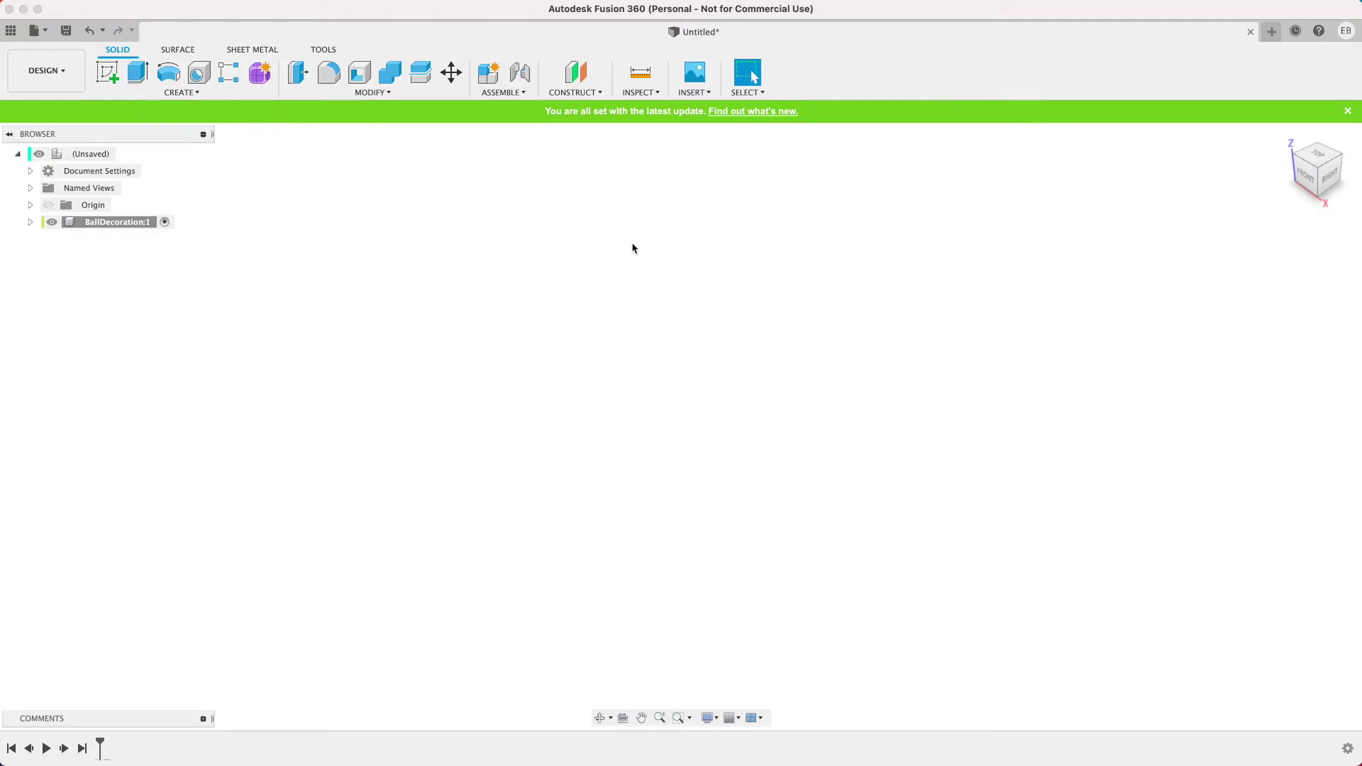
# - Add a user parameter named ballRadius with a value of 20 mm
pyautogui.click(383, 93)
pyautogui.click(327, 389)
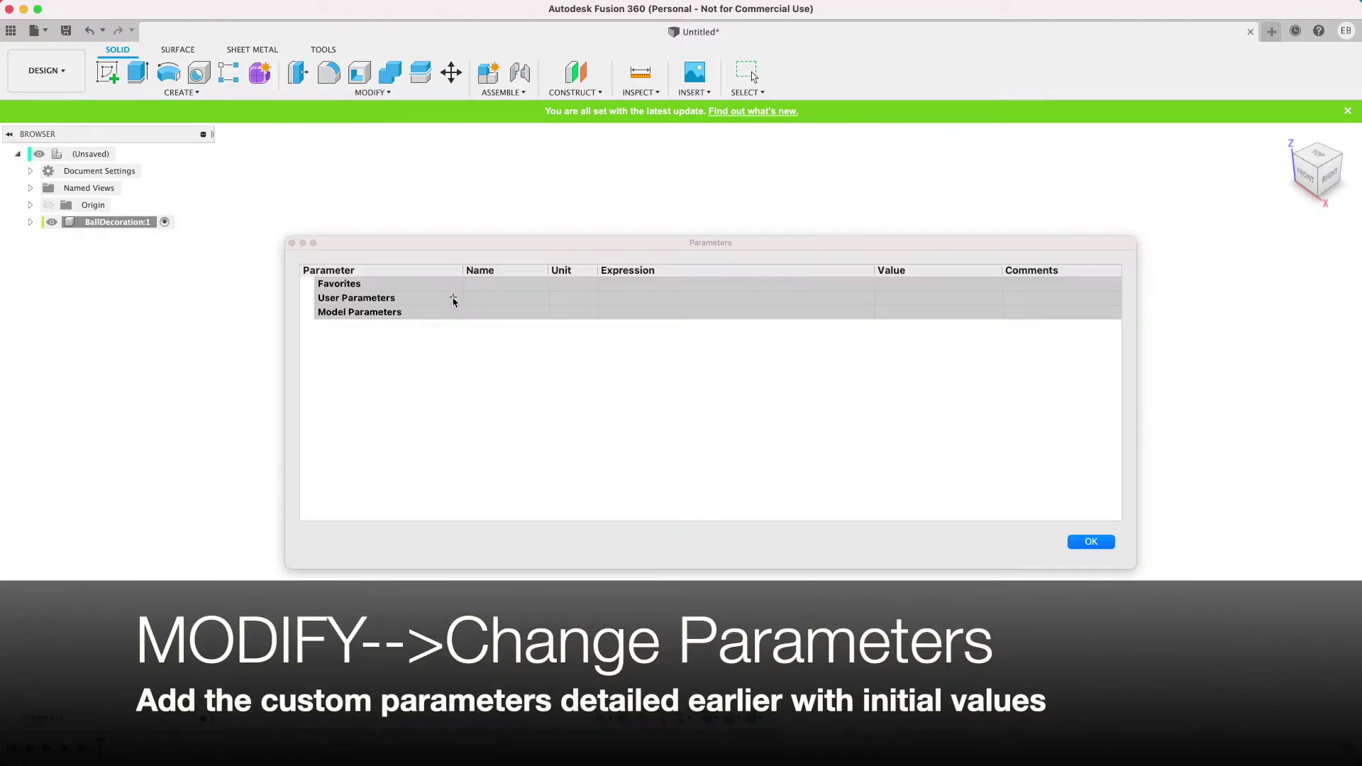
pyautogui.click(453, 298)
pyautogui.write('ballRadius')
pyautogui.press('Tab')
pyautogui.write('20')
pyautogui.click(706, 449)
# - Add the user parameters baseRadius with 4 mm and baseHeight with 2 mm
pyautogui.click(454, 298)
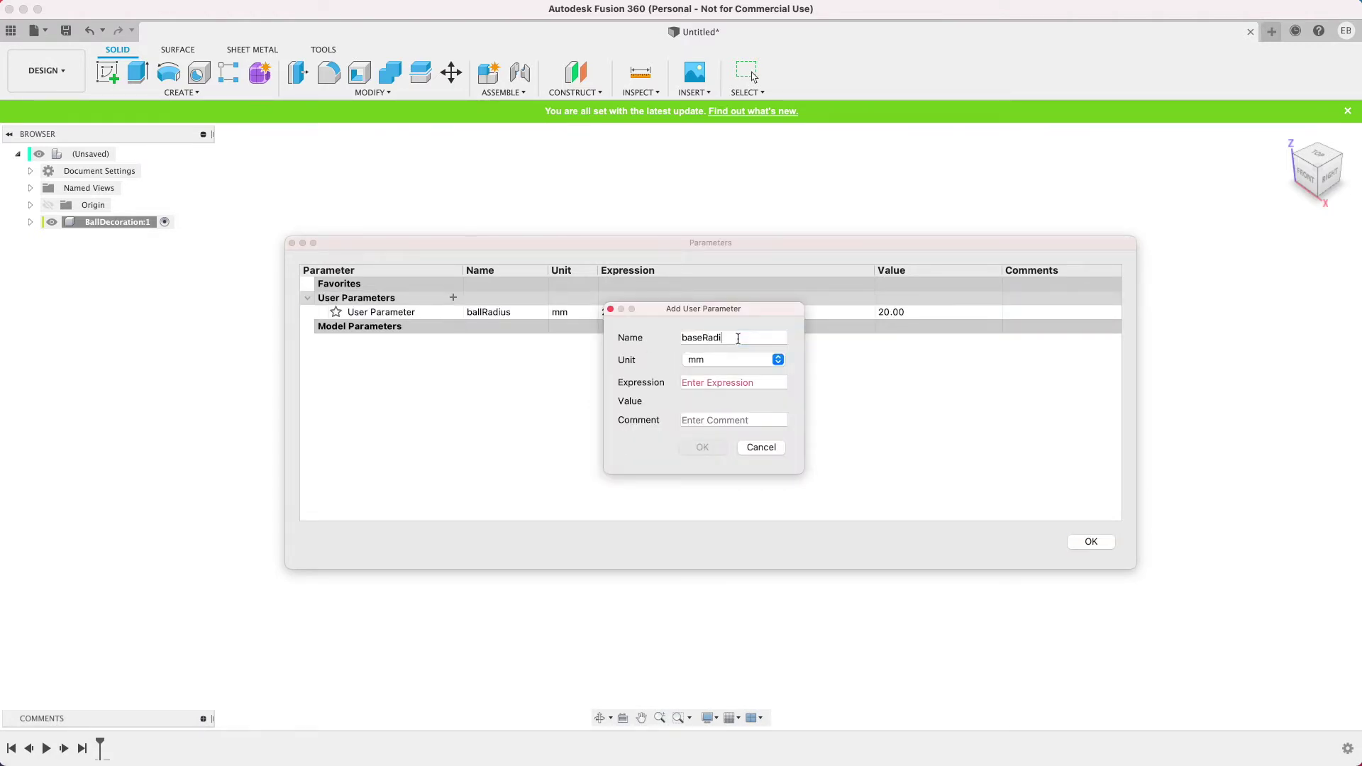
pyautogui.write('4')
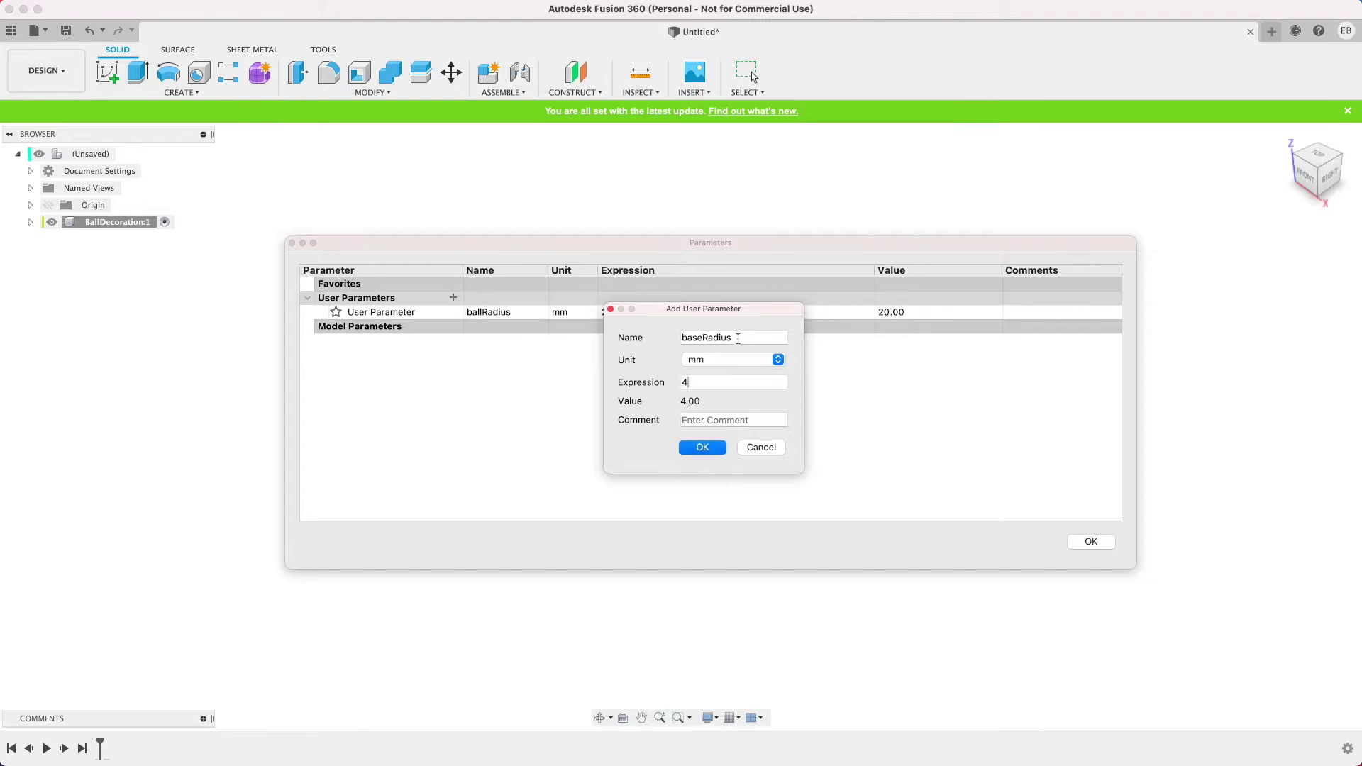
pyautogui.click(705, 447)
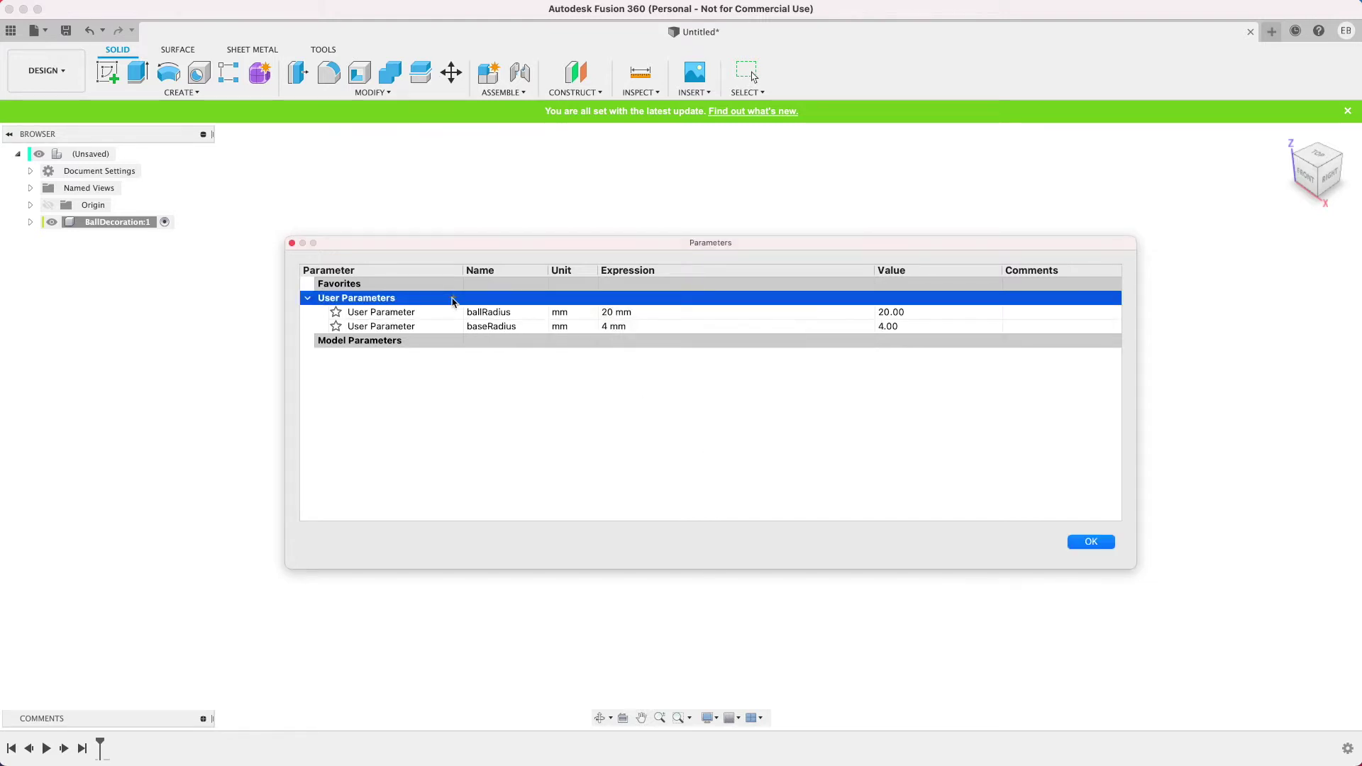
pyautogui.click(453, 298)
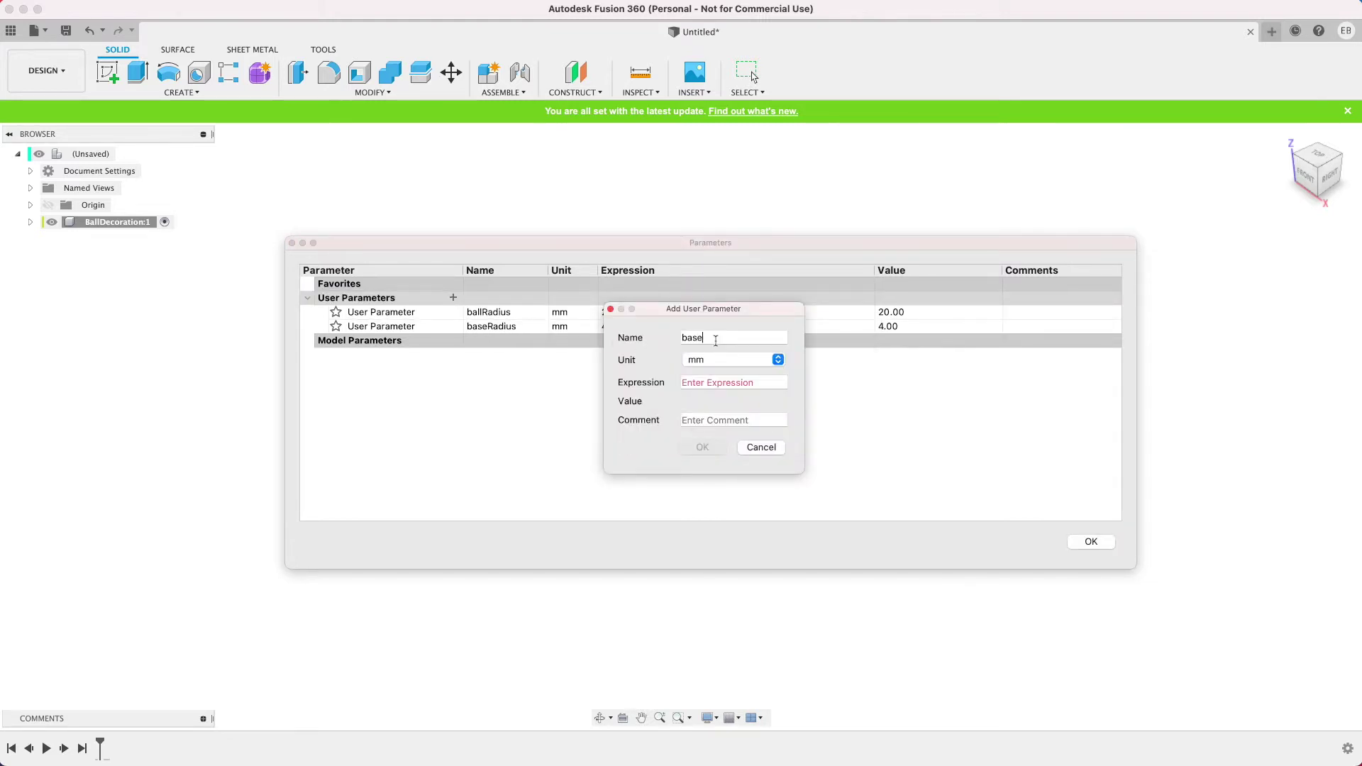
pyautogui.write('2')
pyautogui.click(702, 447)
# - Add the user parameters pegRadius with 1.5 mm and pegHeight with 2 mm
pyautogui.click(454, 298)
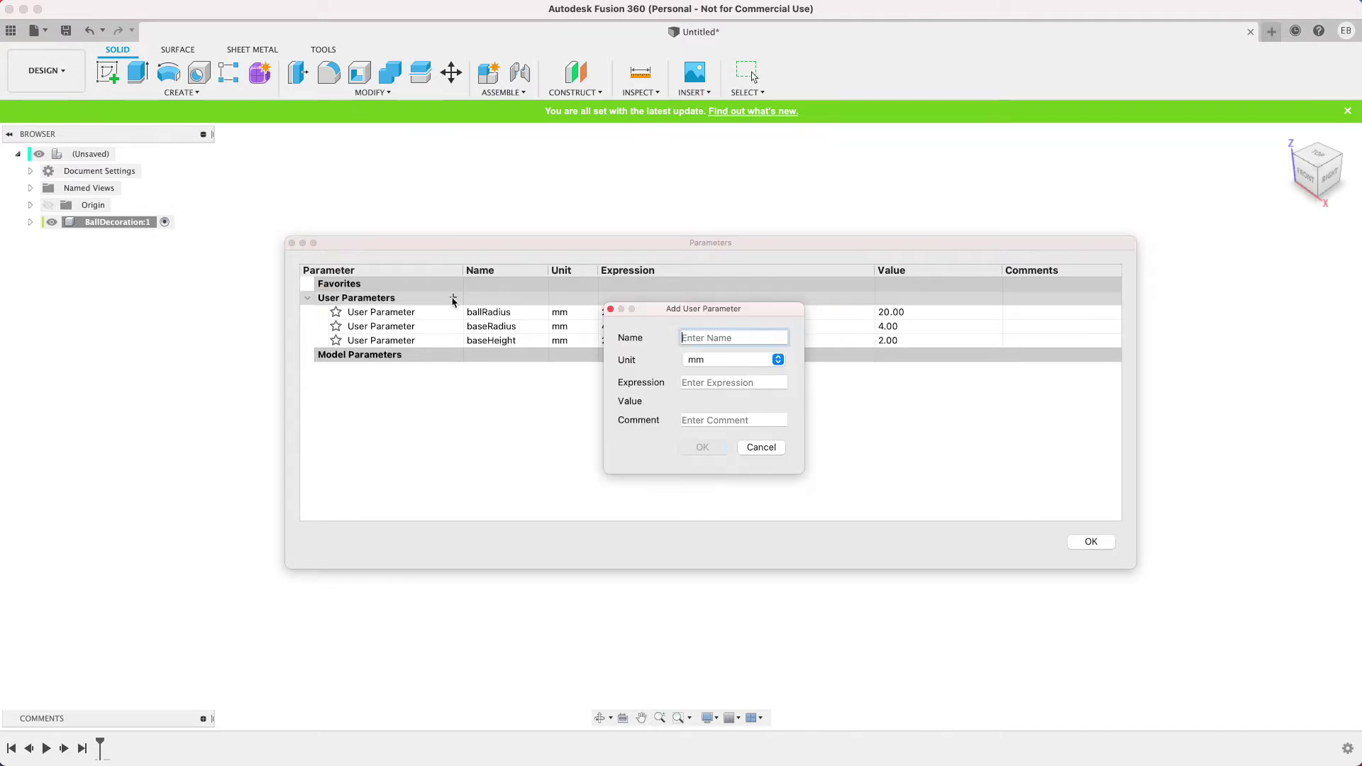
pyautogui.write('pegRadius')
pyautogui.press('Tab')
pyautogui.write('1')
pyautogui.click(702, 447)
pyautogui.click(454, 298)
pyautogui.press('Tab')
pyautogui.write('2')
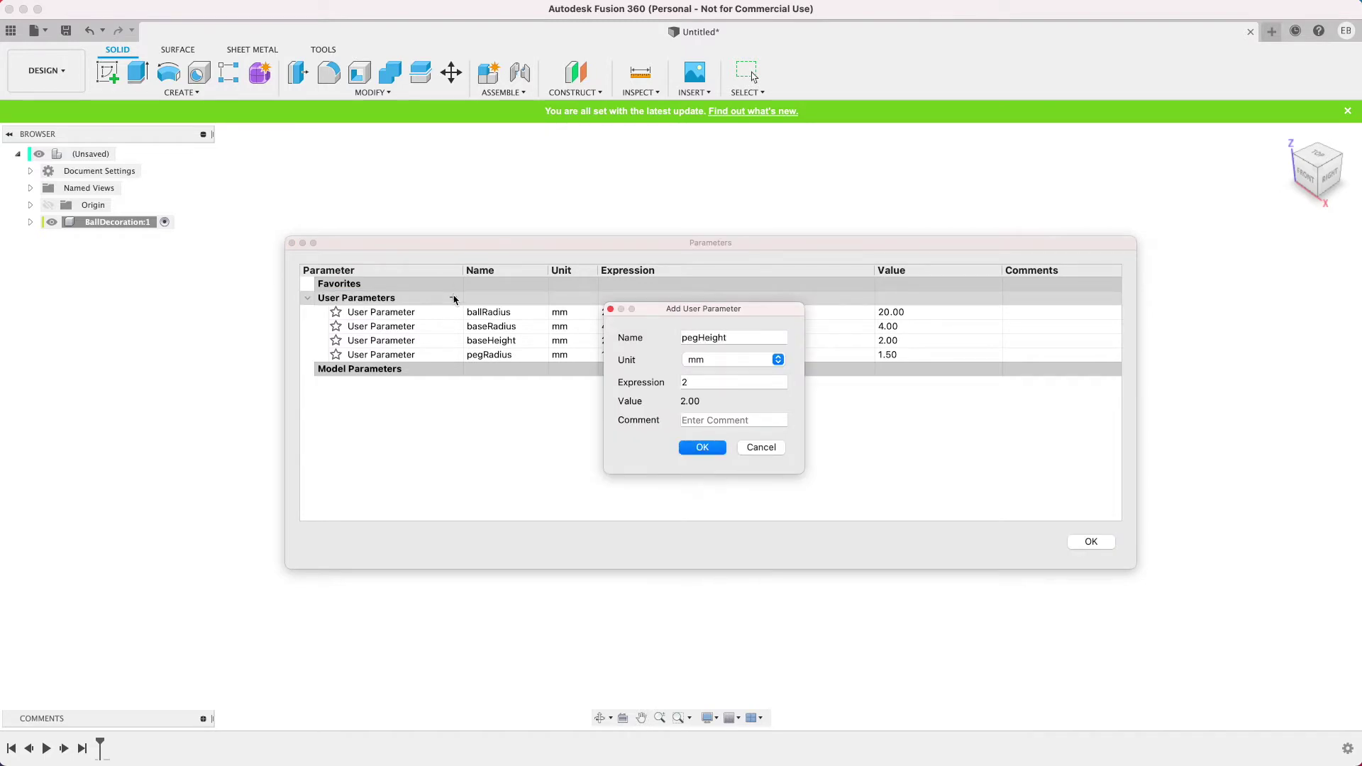
pyautogui.click(702, 447)
# - Add the user parameters pinHeight with 10 mm and pinMaxRadius with 6 mm
pyautogui.click(453, 298)
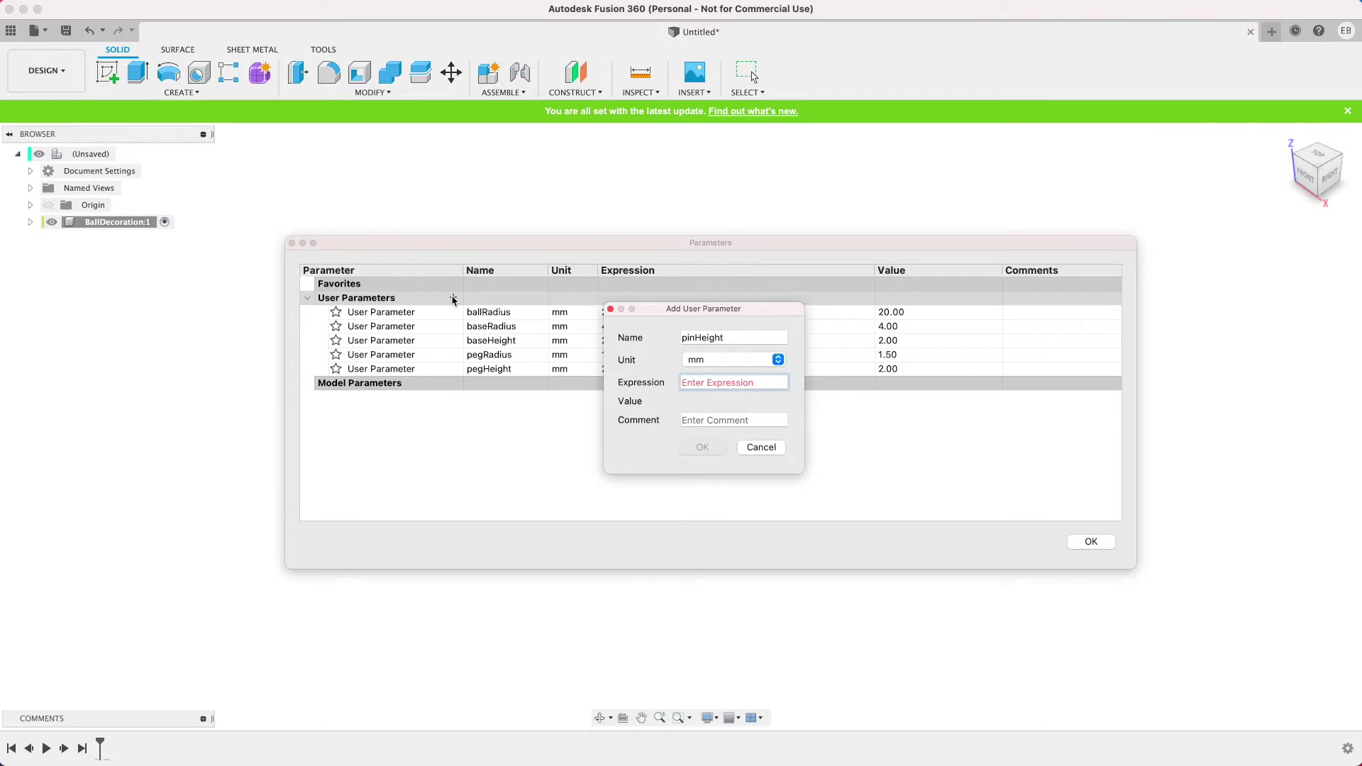
pyautogui.write('10')
pyautogui.click(708, 448)
pyautogui.click(453, 298)
pyautogui.write('pinMaxRadius')
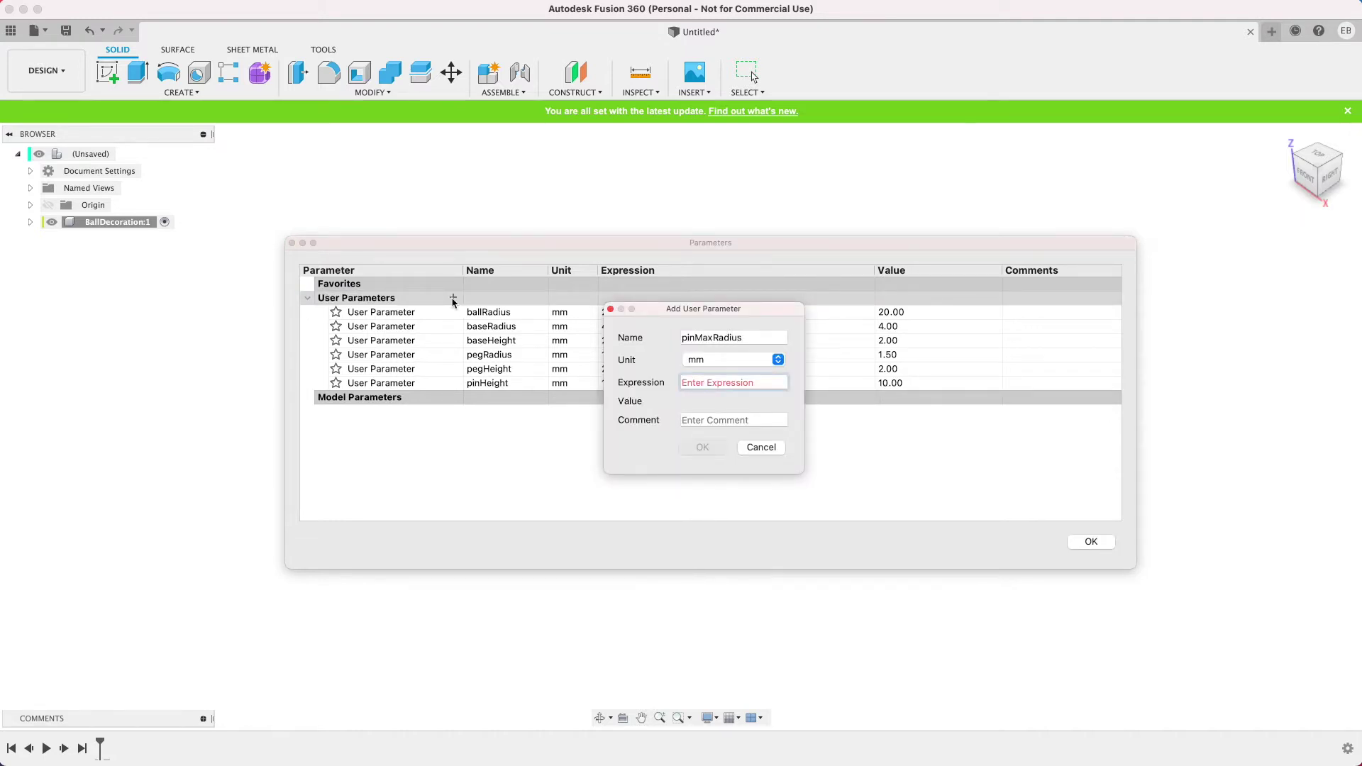
pyautogui.write('6')
pyautogui.click(710, 449)
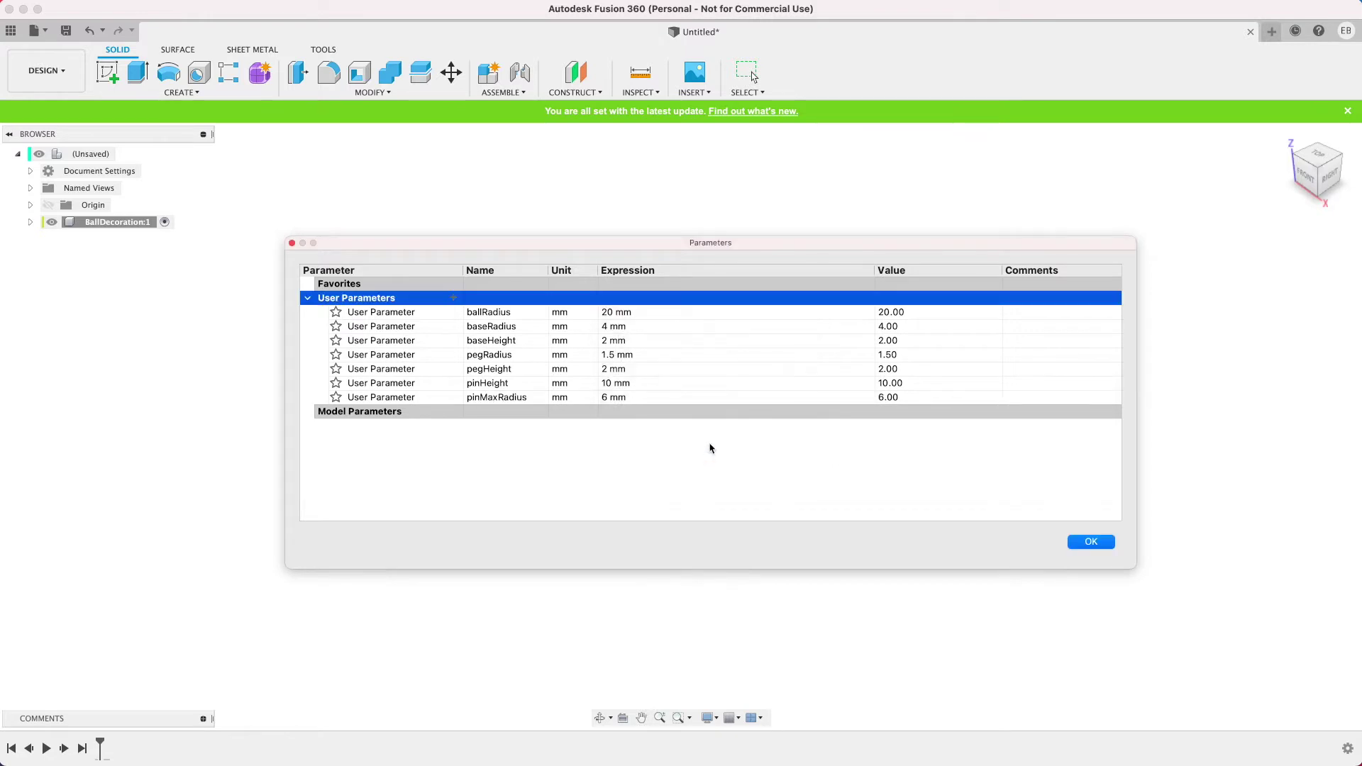
# - Change the expression of the pinMaxRadius parameter to 3.5 mm
pyautogui.click(507, 397)
pyautogui.click(672, 397)
pyautogui.press('Return')
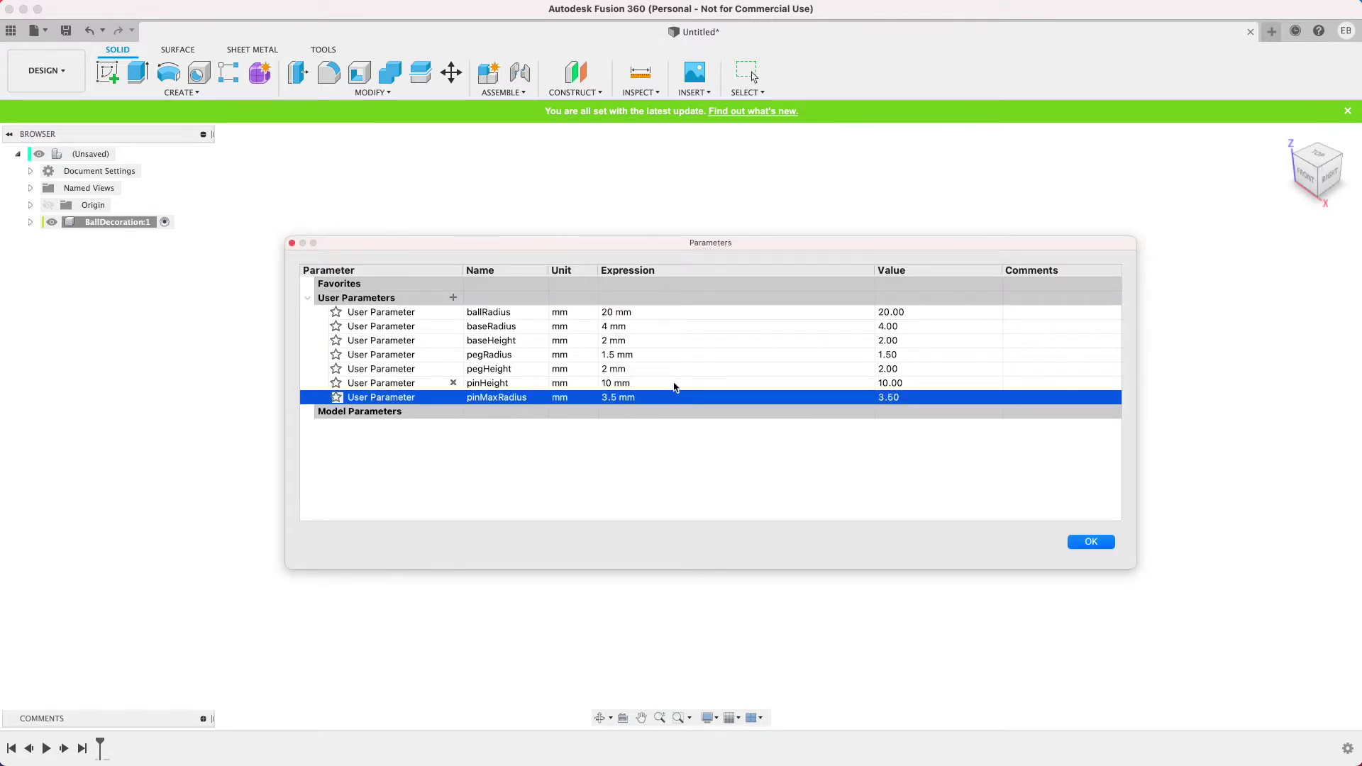
# - Add a user parameter named pinMinRadius with 2 mm and close the parameters table
pyautogui.click(453, 297)
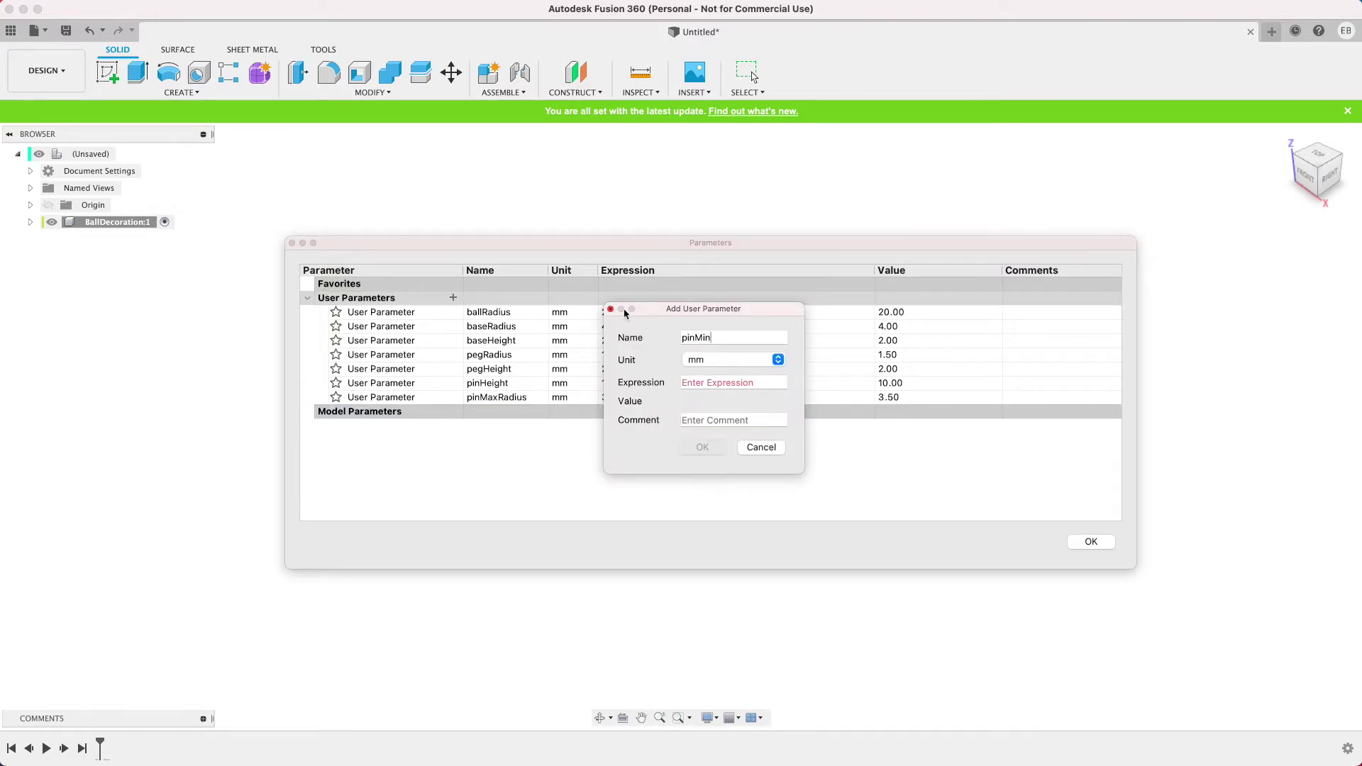
pyautogui.write('2')
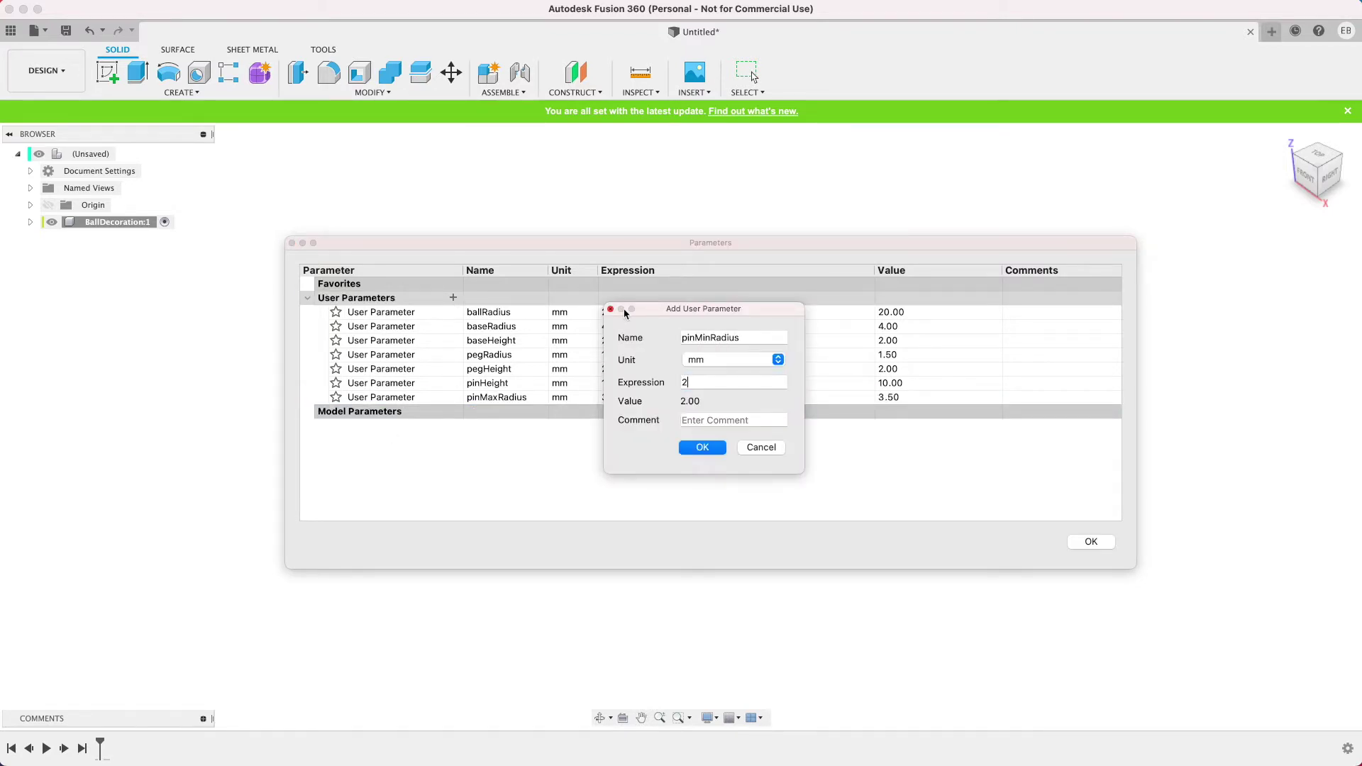
pyautogui.click(710, 451)
pyautogui.click(1094, 544)
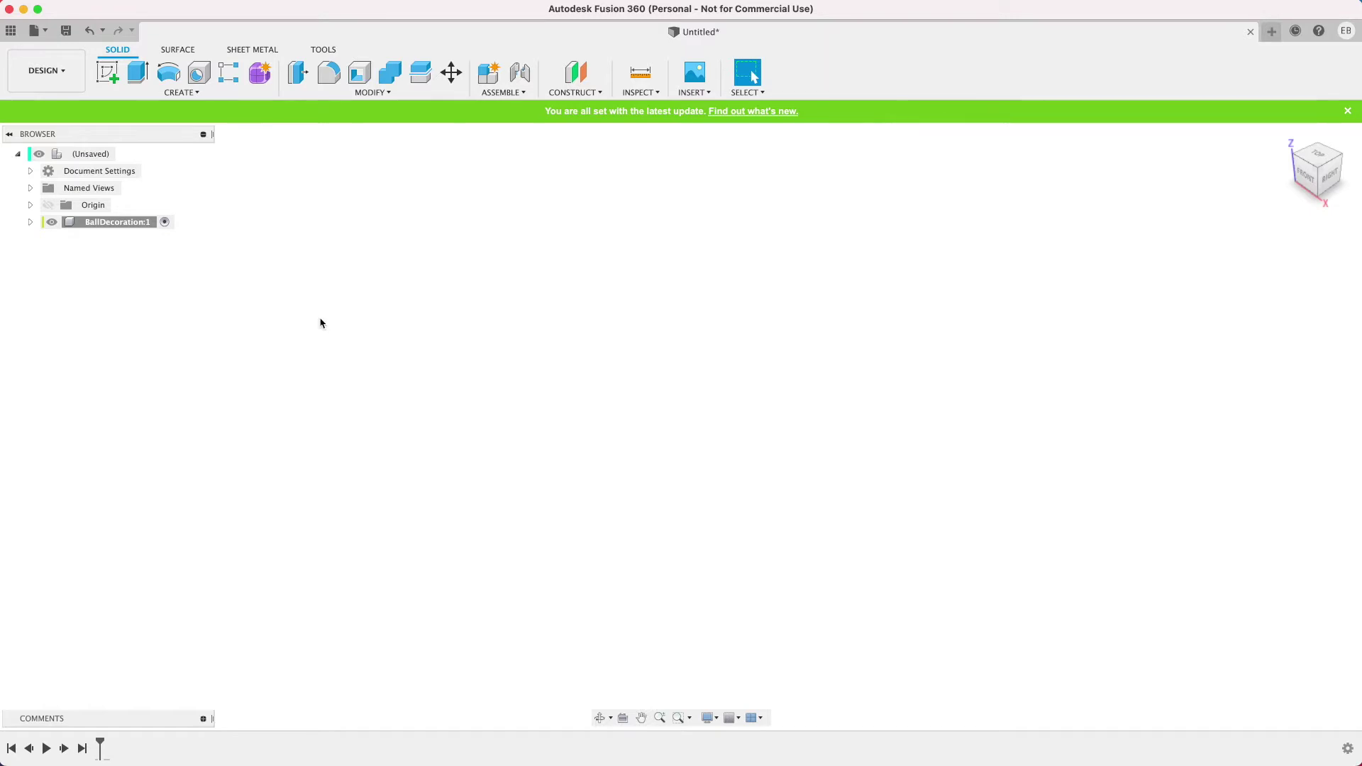
# - Start a new sketch on the front XZ plane in the BallDecoration component
pyautogui.click(31, 223)
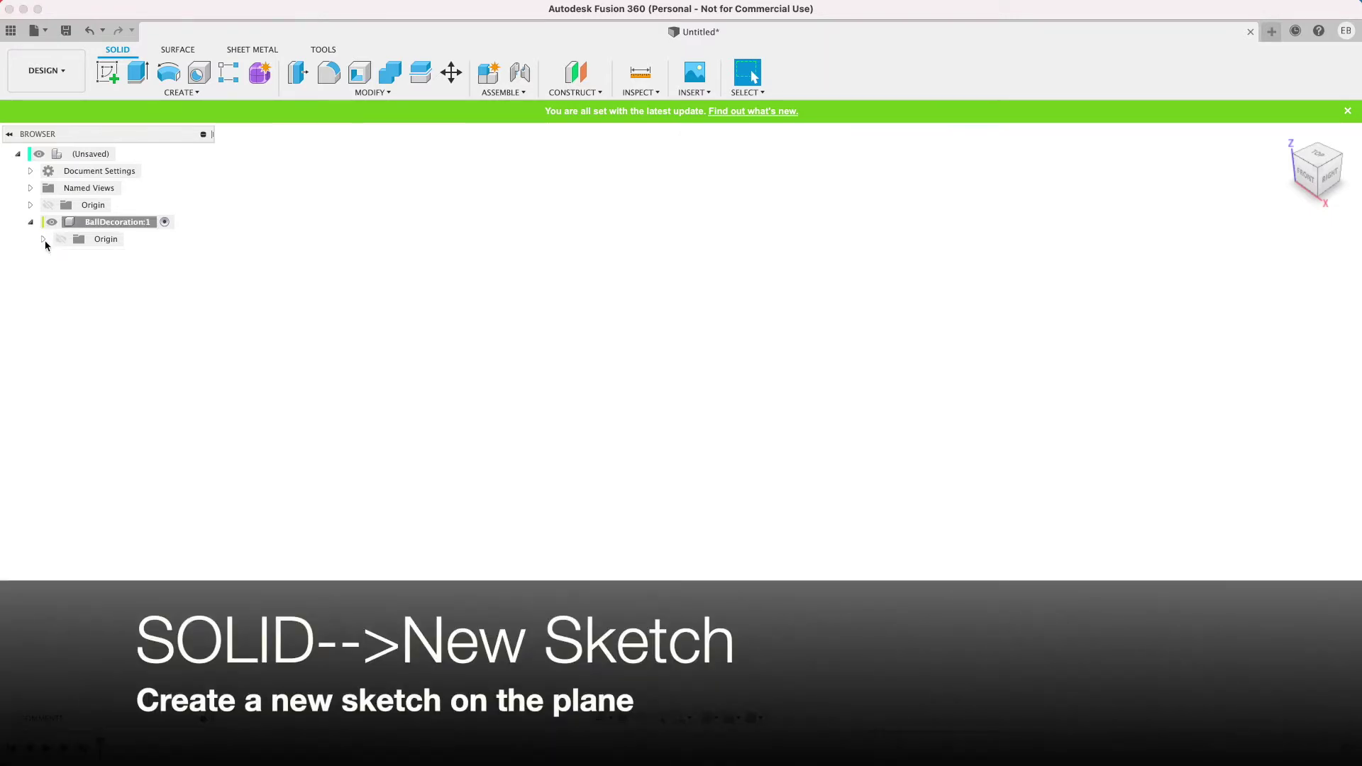
pyautogui.click(107, 71)
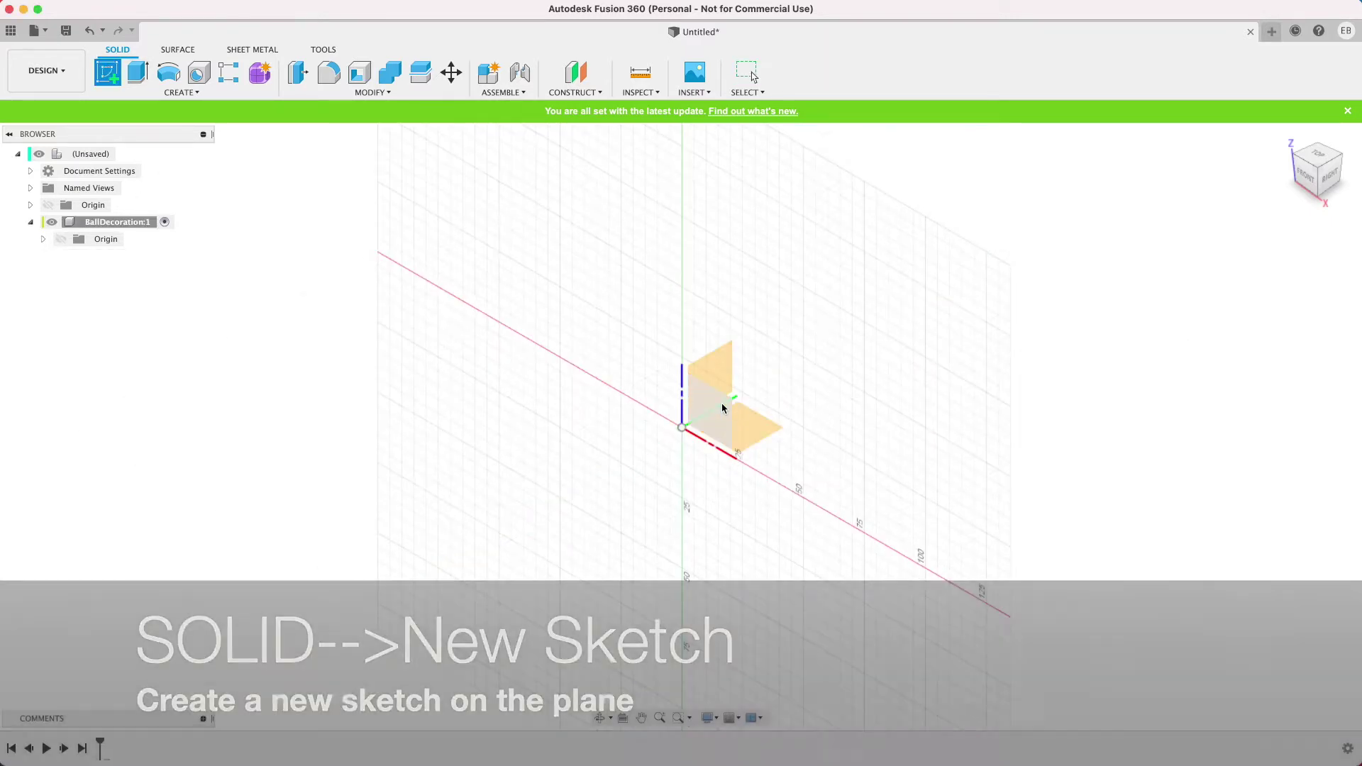
pyautogui.click(723, 408)
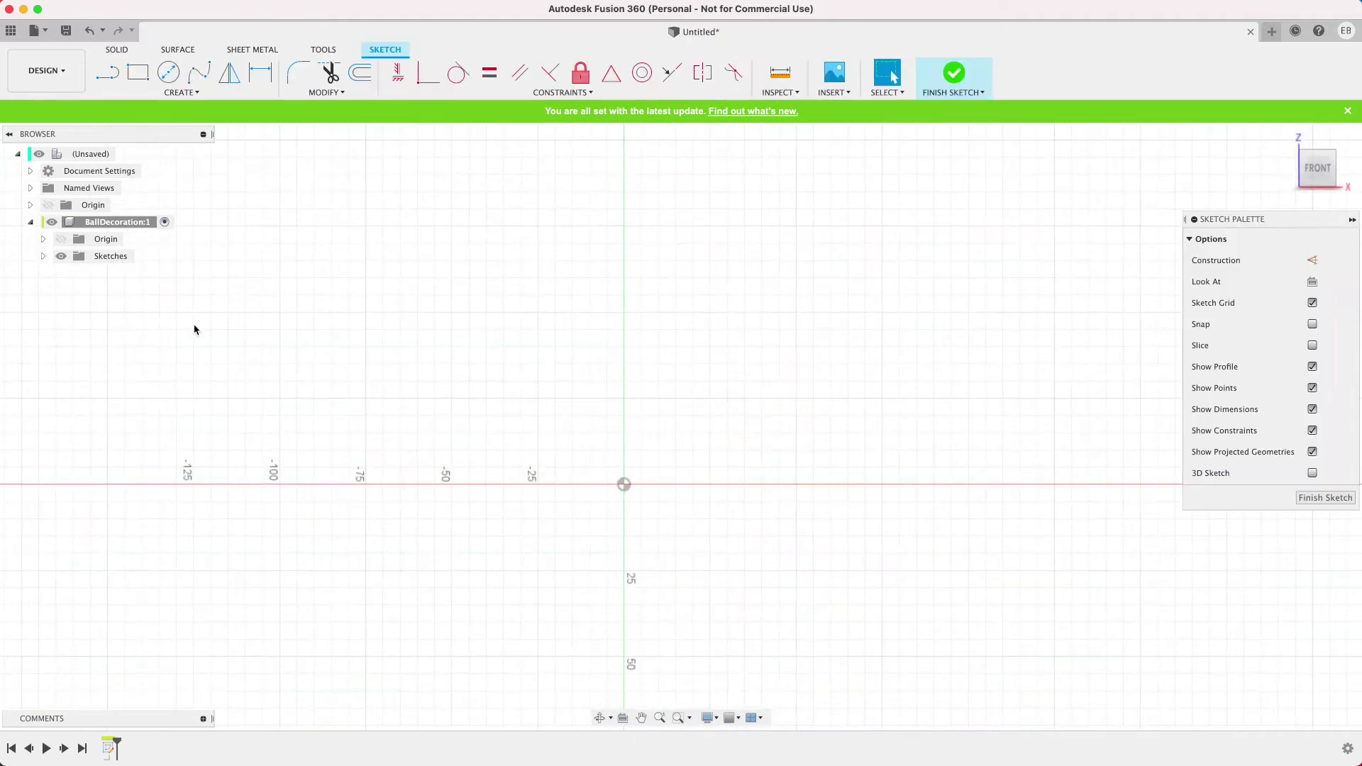
# - Sketch a circle centred on the origin with a diameter of ballRadius*2
pyautogui.click(168, 72)
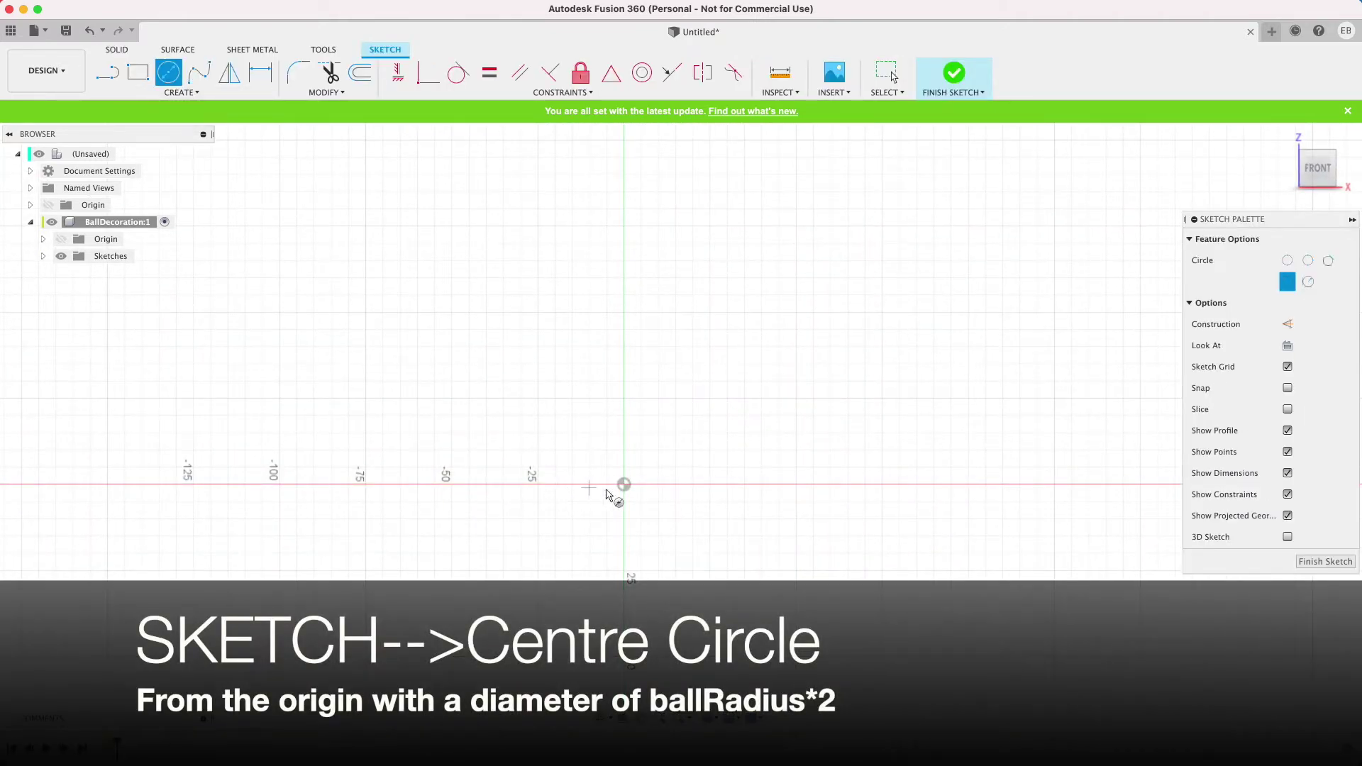
pyautogui.click(624, 485)
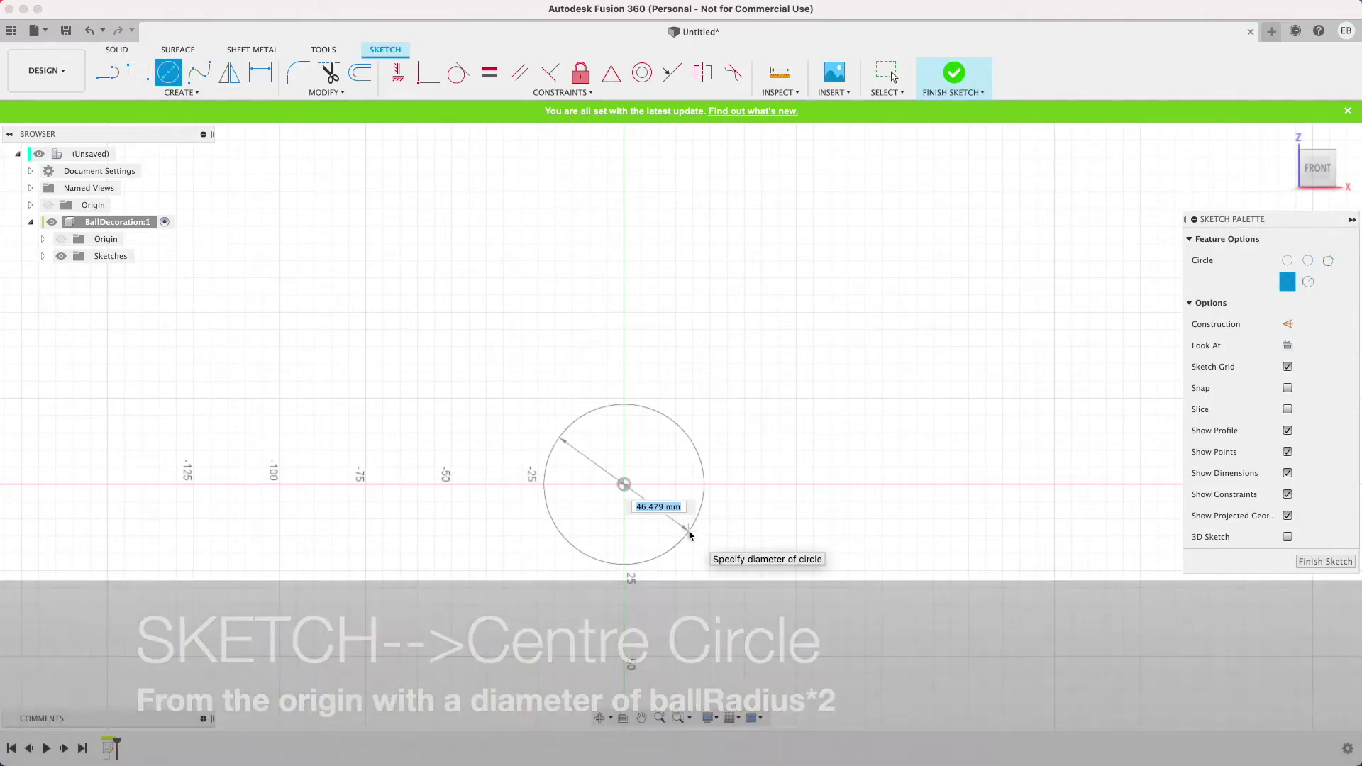
pyautogui.write('ballRadius')
pyautogui.press('Tab')
pyautogui.write('*2')
pyautogui.press('Return')
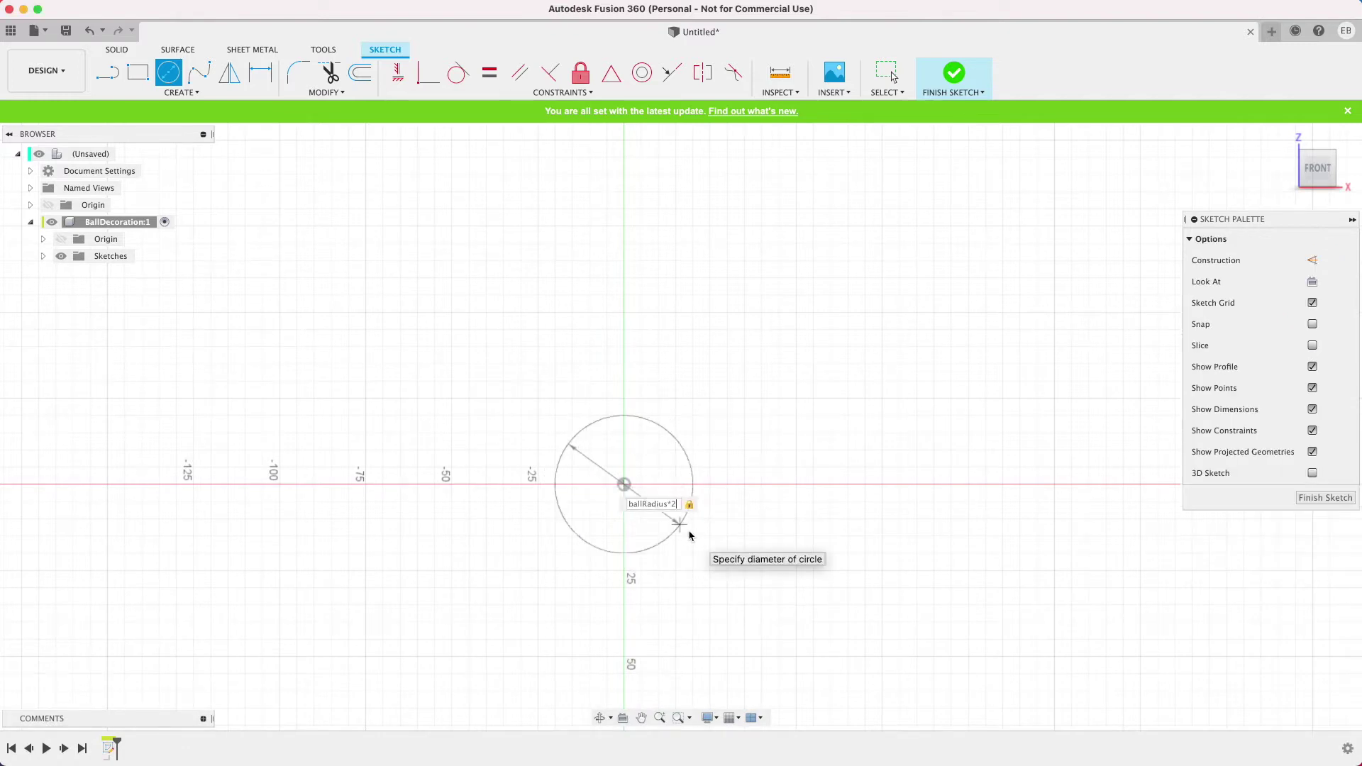
pyautogui.click(609, 447)
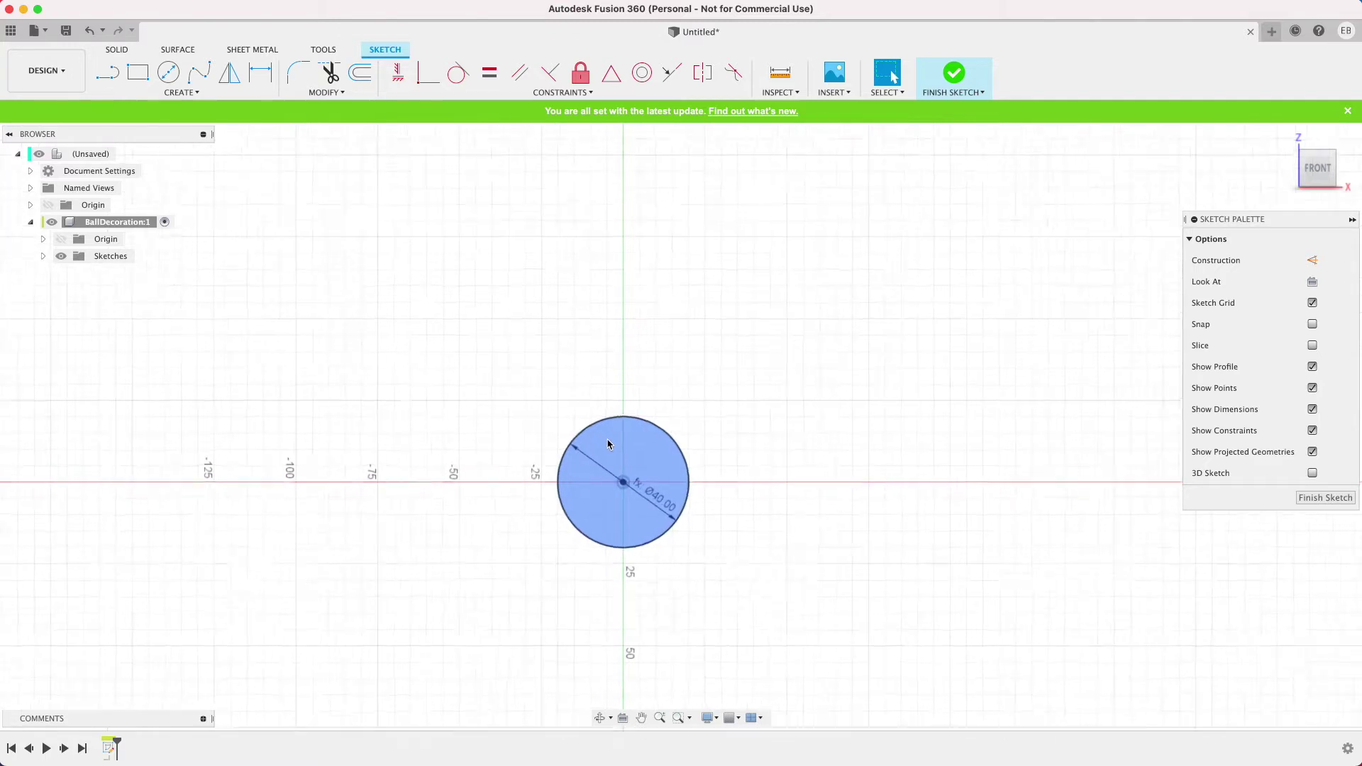
# - Bisect the circle vertically with two lines running from its centre to its highest and lowest points
pyautogui.scroll(3, 605, 446)
pyautogui.scroll(3, 605, 448)
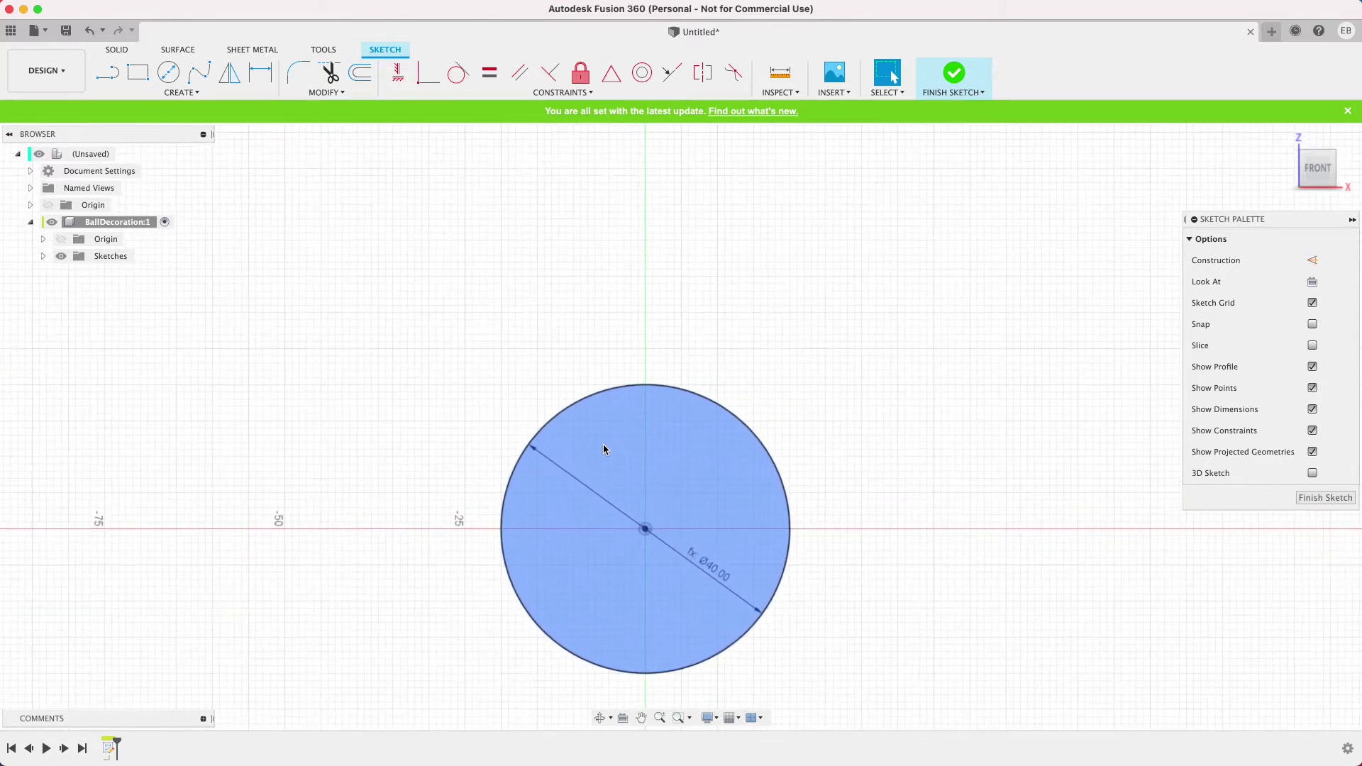
pyautogui.press('l')
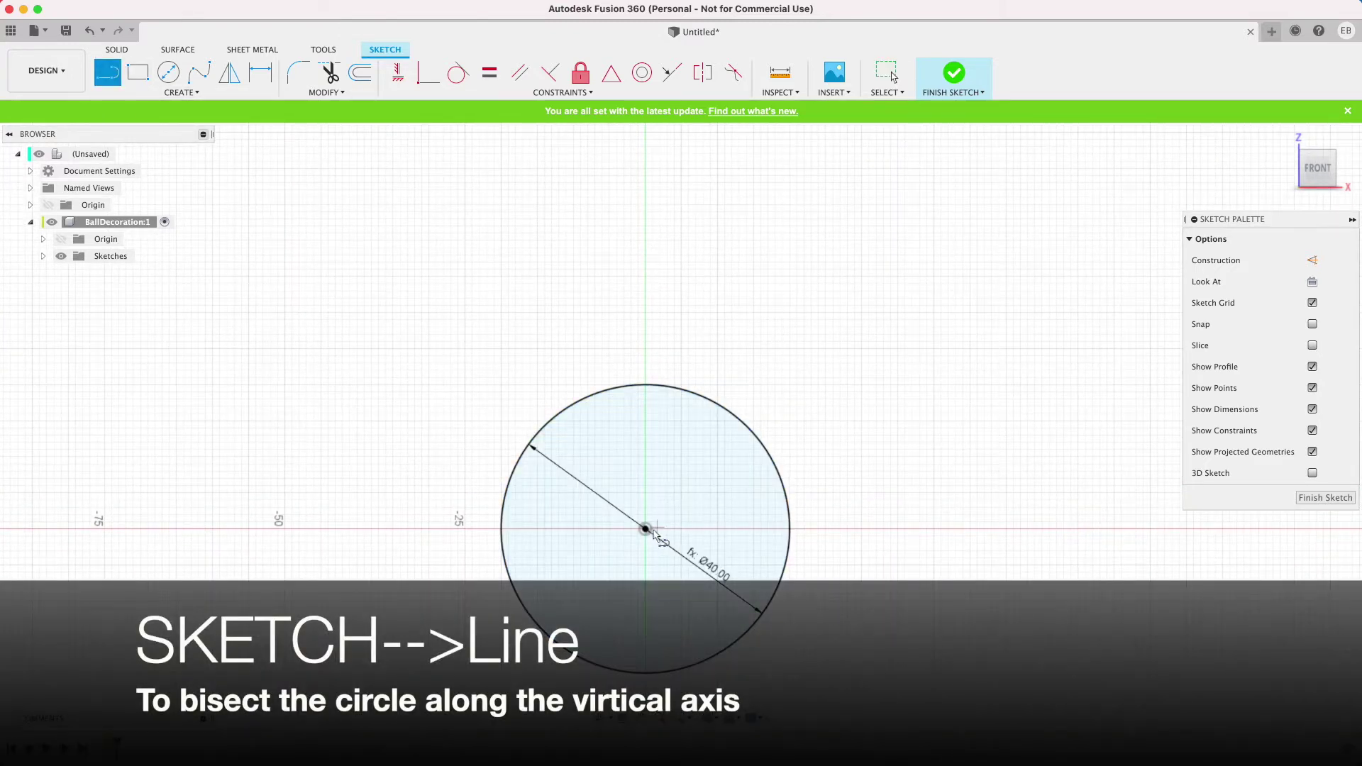
pyautogui.click(646, 529)
pyautogui.click(645, 387)
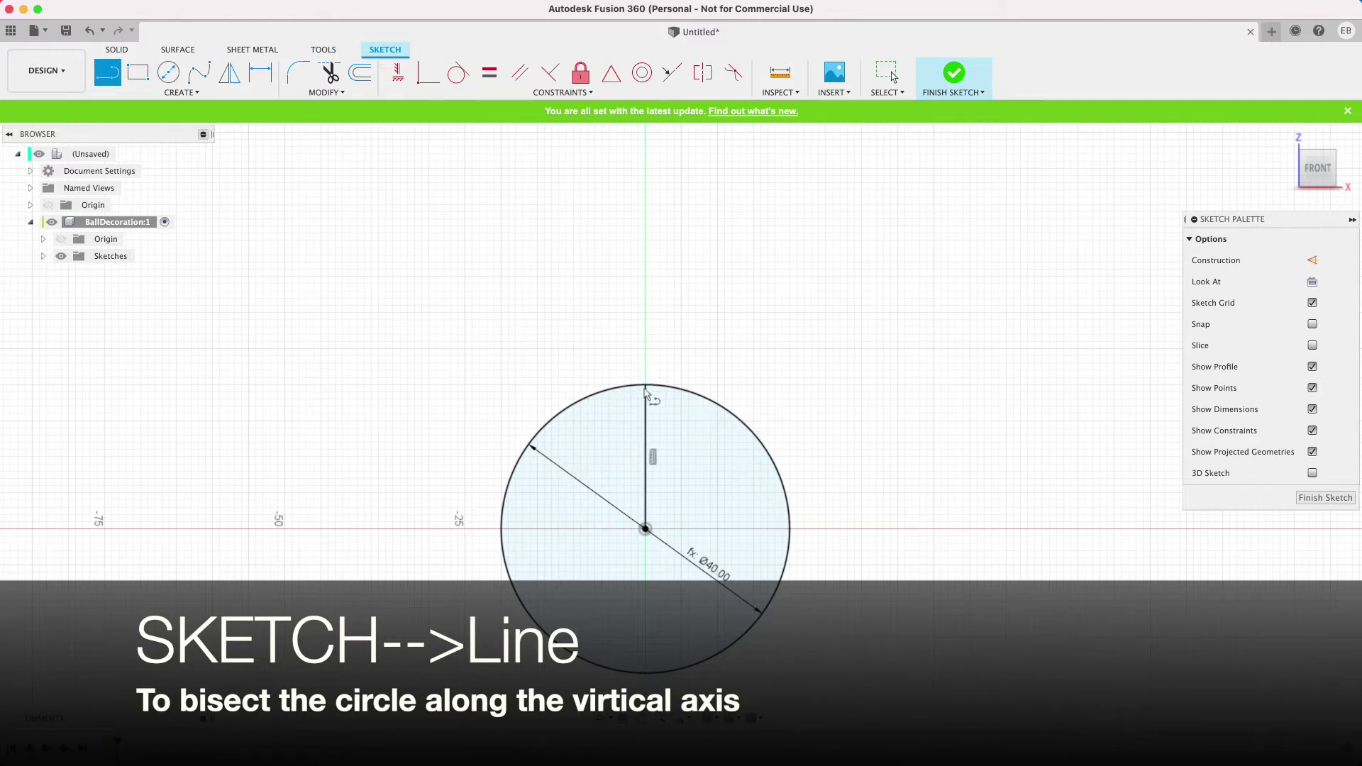
pyautogui.click(645, 530)
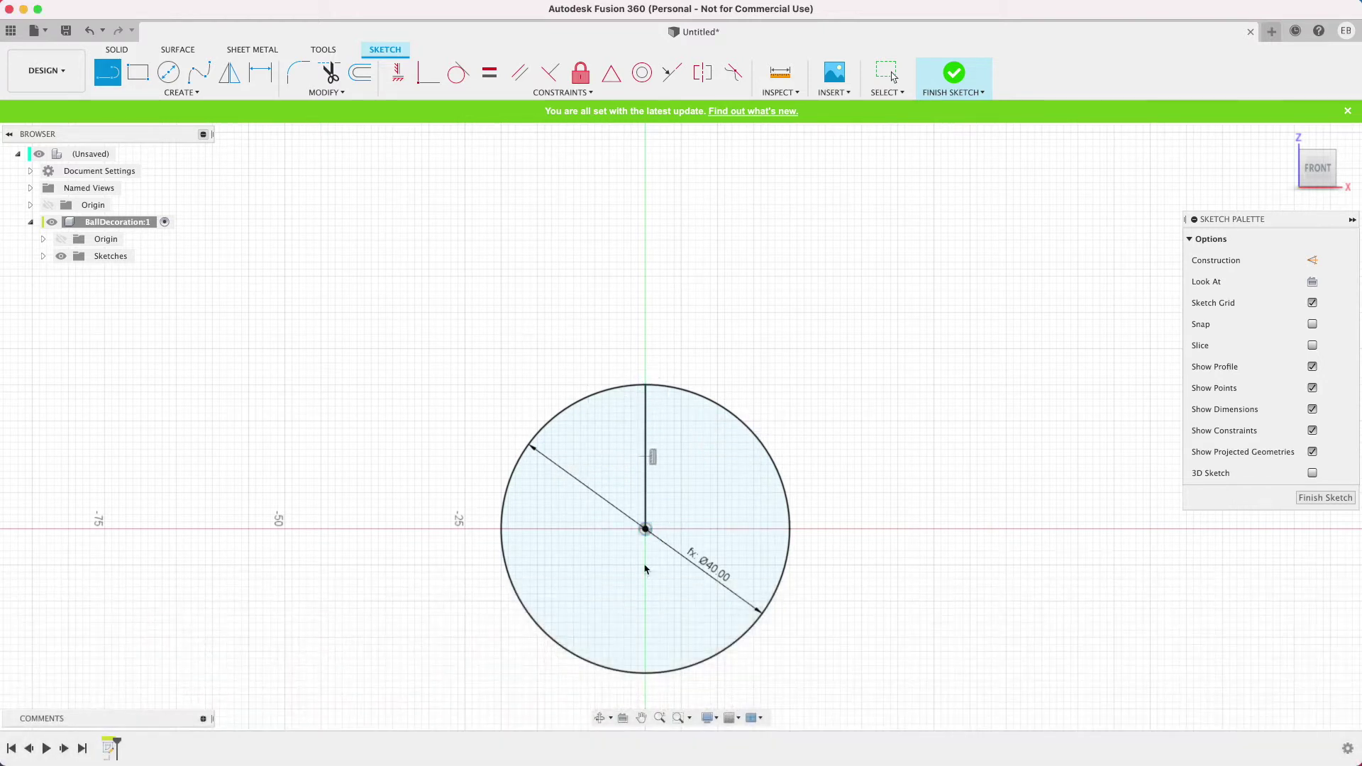
pyautogui.click(648, 674)
pyautogui.press('Escape')
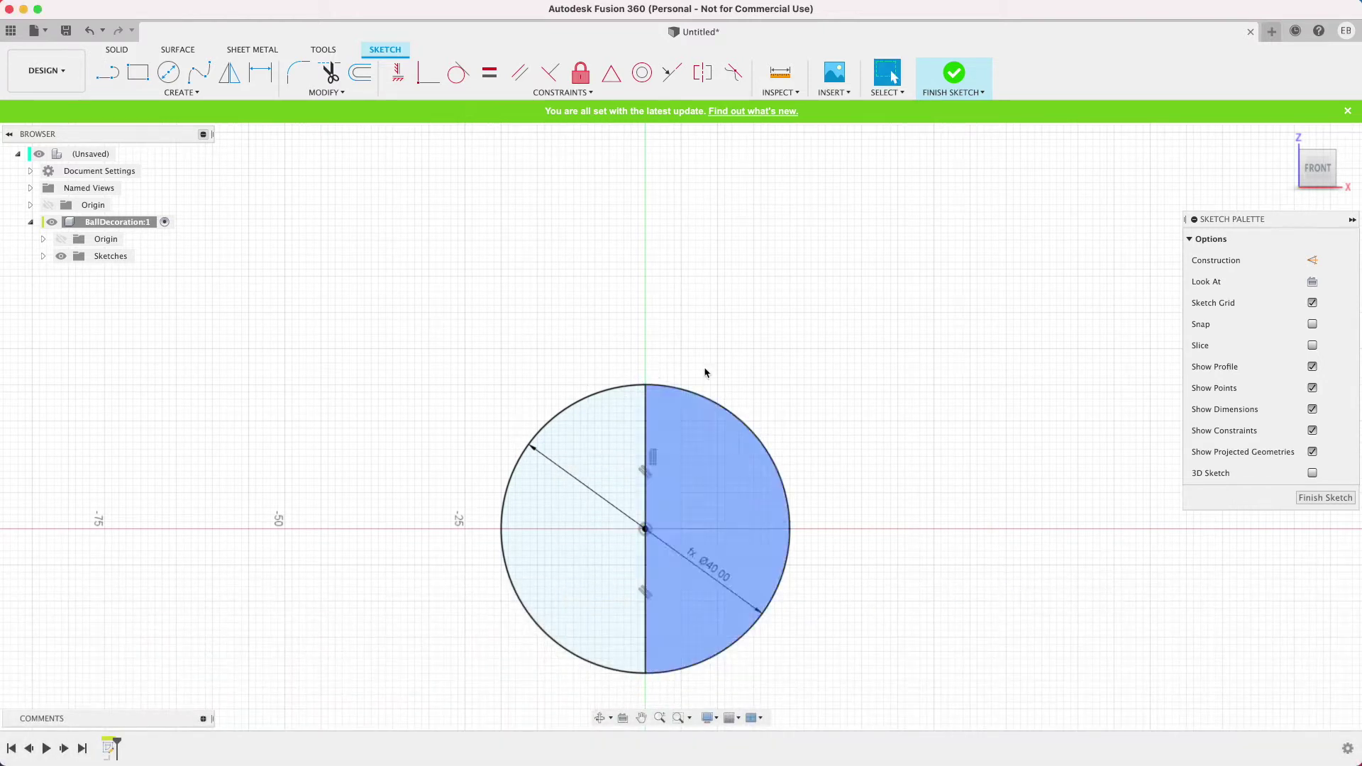
# - Revolve the half-circle left of the dividing line 360 degrees around the vertical axis as a new body
pyautogui.click(614, 440)
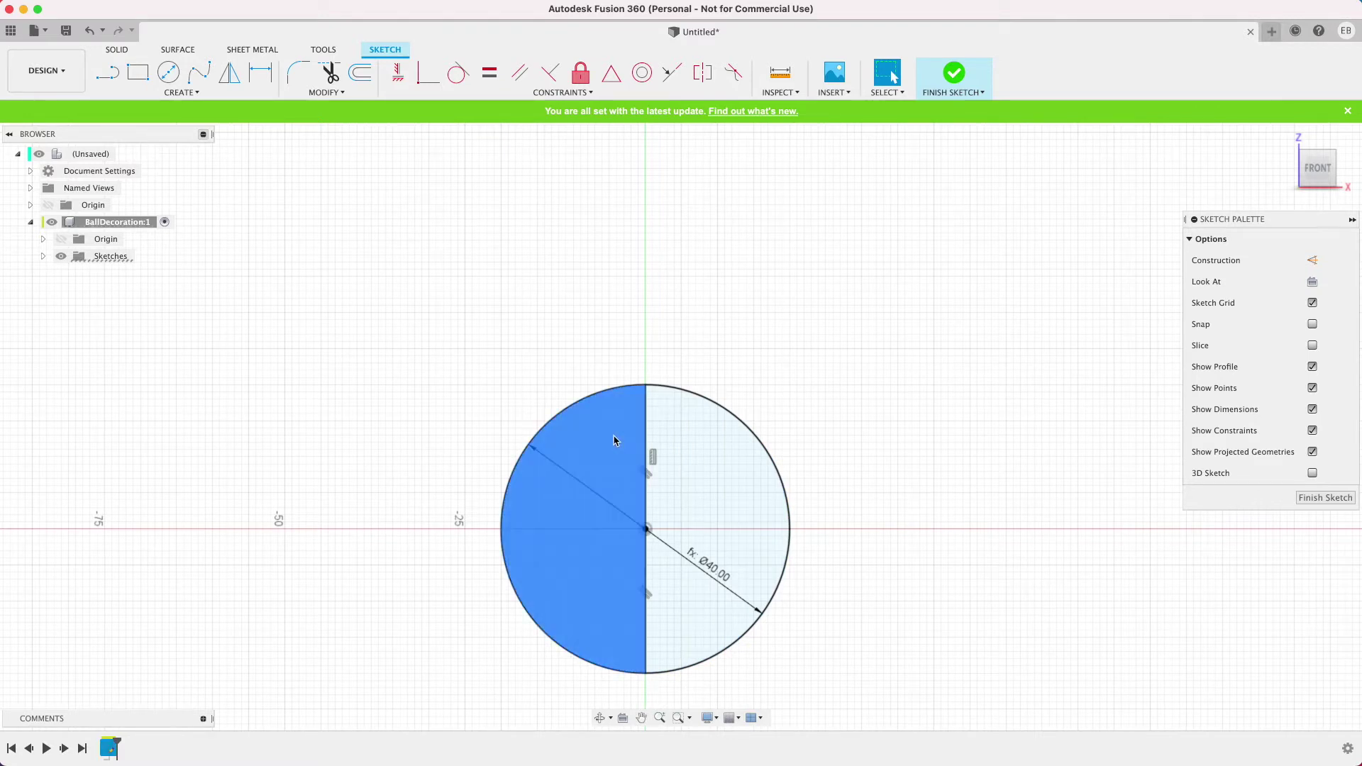
pyautogui.click(116, 54)
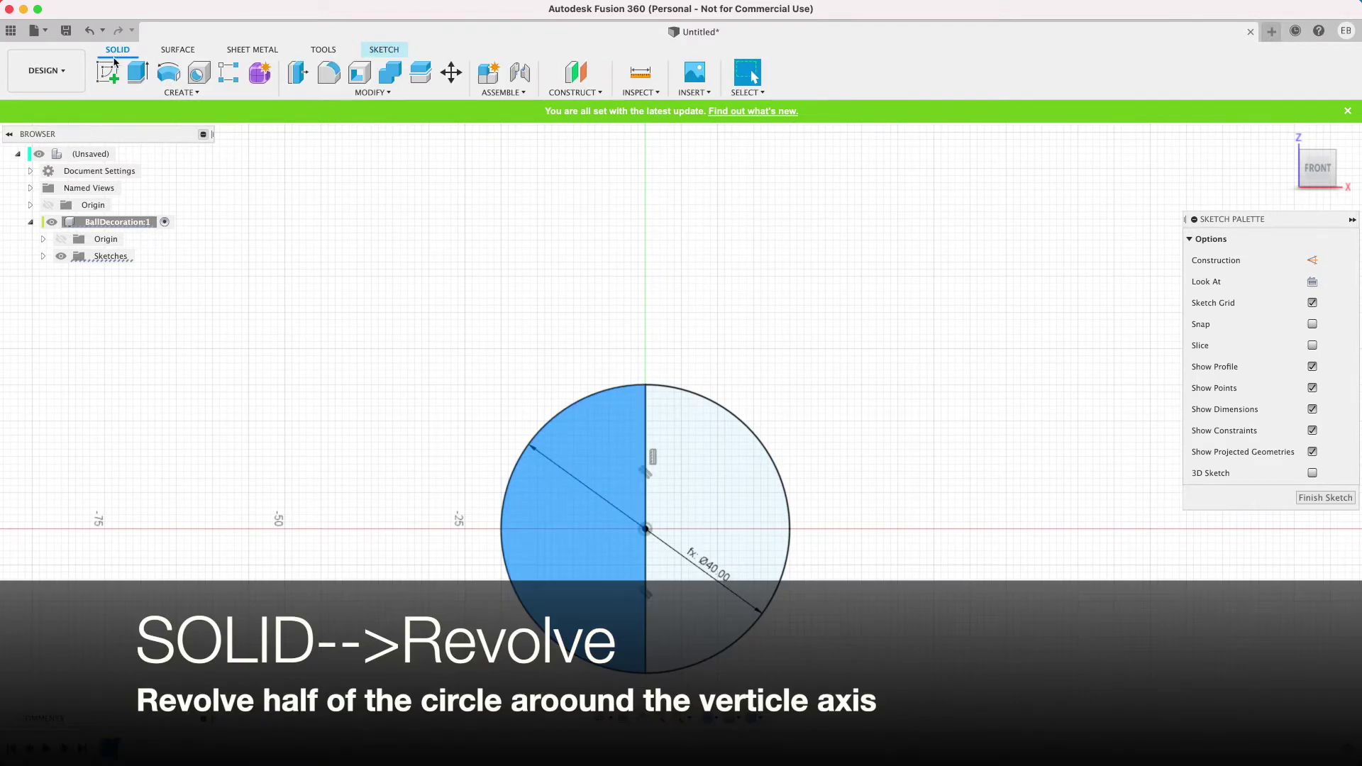
pyautogui.click(168, 72)
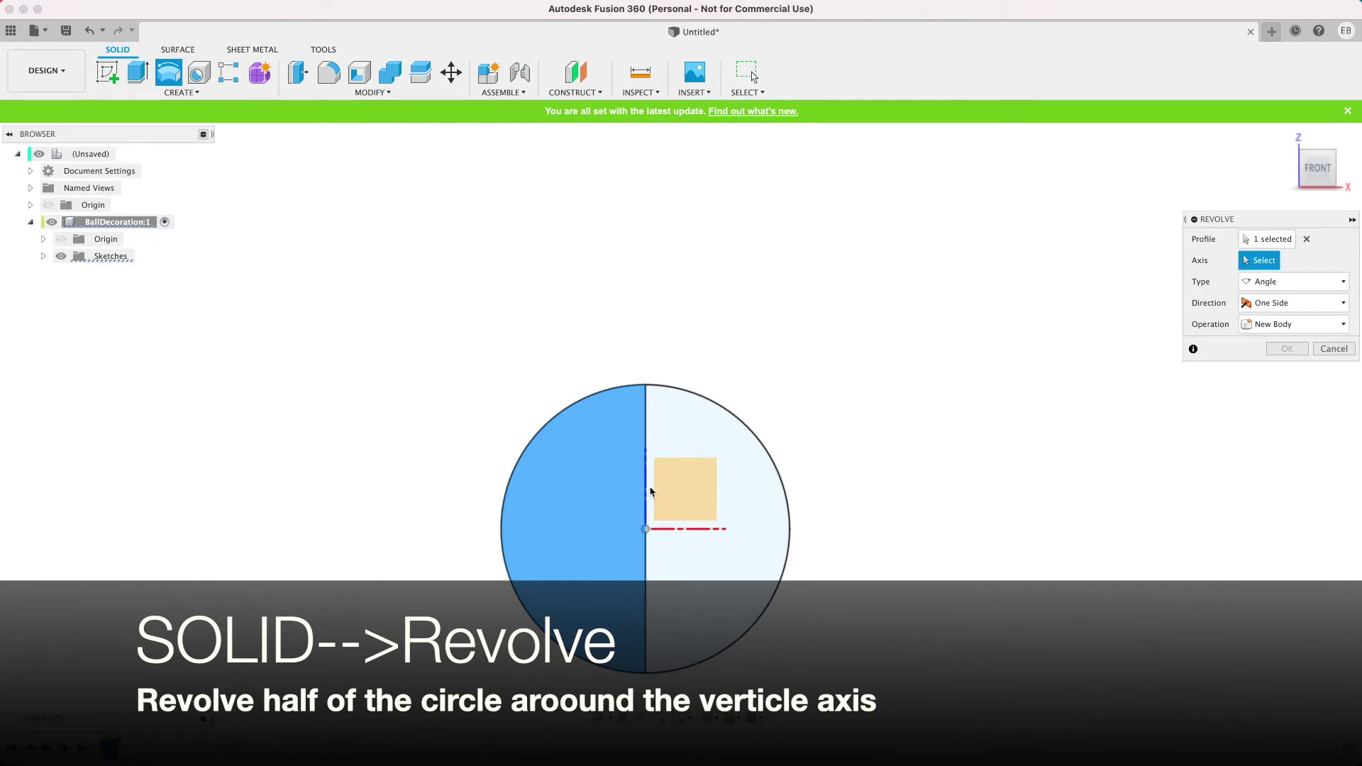
pyautogui.click(649, 491)
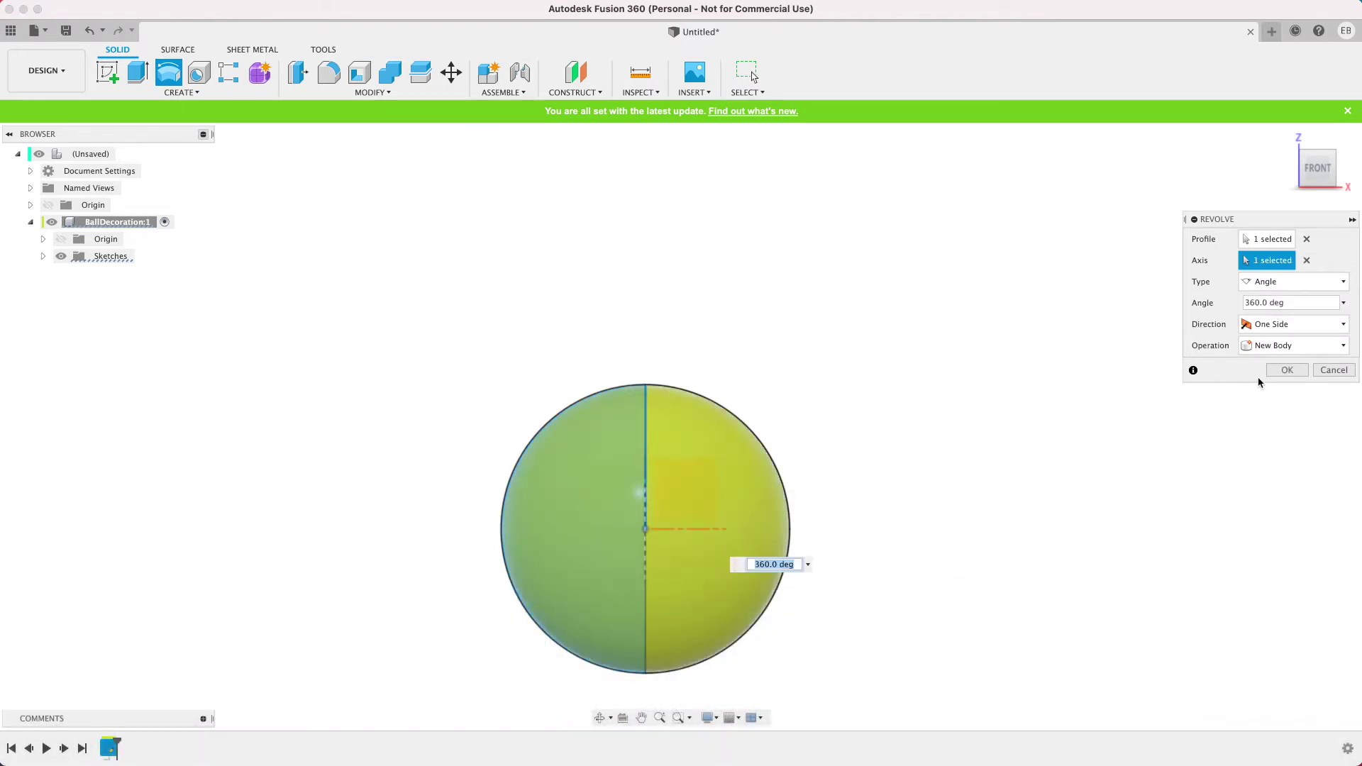
pyautogui.moveTo(1314, 193); pyautogui.dragTo(1351, 193)
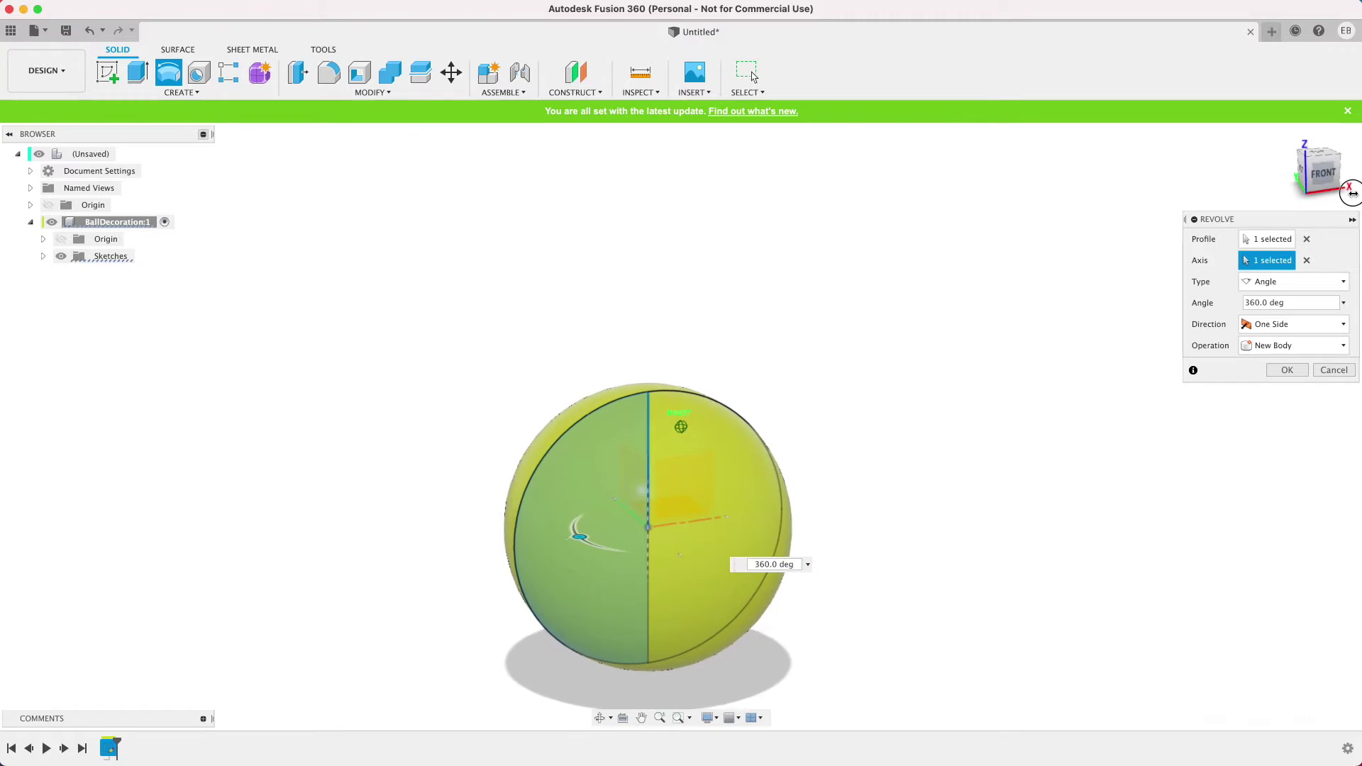
pyautogui.click(1286, 371)
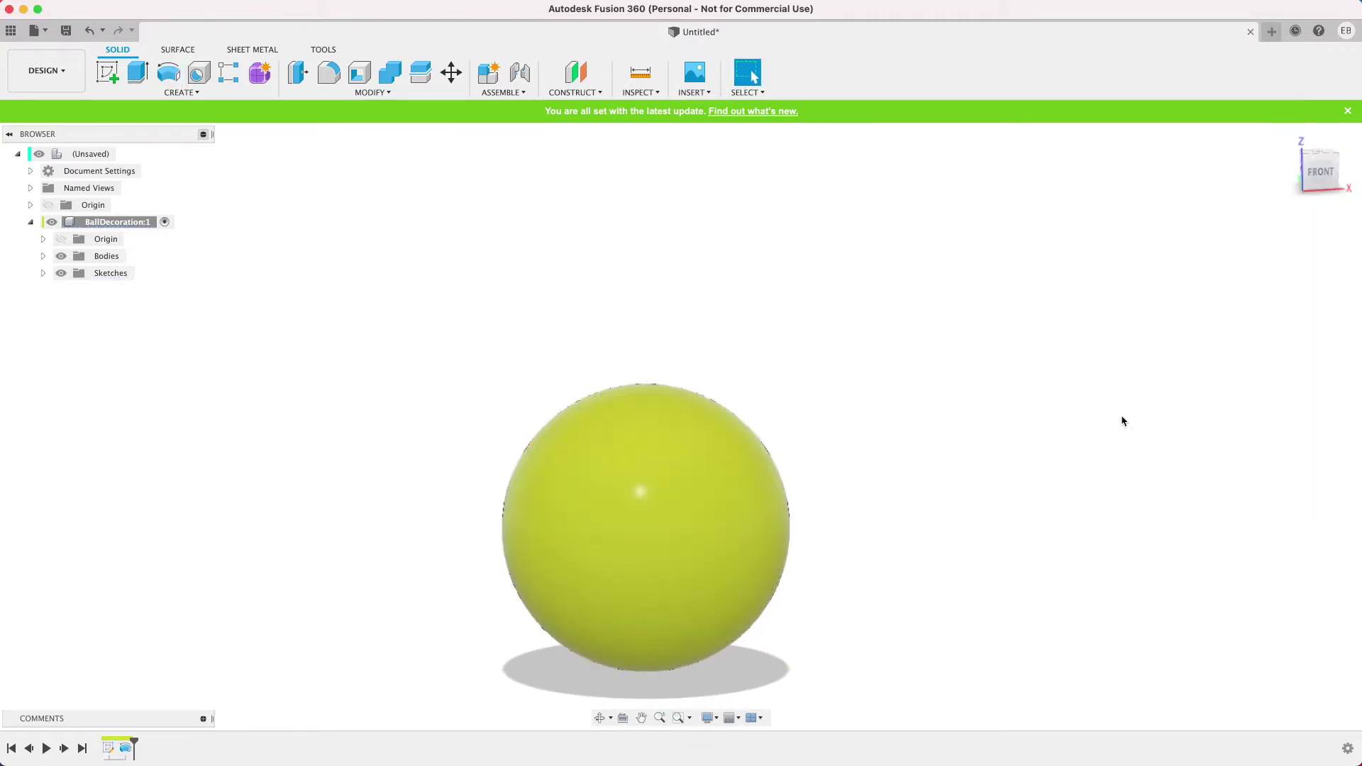
# - Show the bisected circle sketch and hide the revolved ball body
pyautogui.click(648, 473)
pyautogui.click(890, 479)
pyautogui.click(43, 273)
pyautogui.click(75, 291)
pyautogui.click(61, 256)
pyautogui.click(43, 256)
# - Rename the bisected circle sketch as BallSketch
pyautogui.click(122, 307)
pyautogui.doubleClick(123, 307)
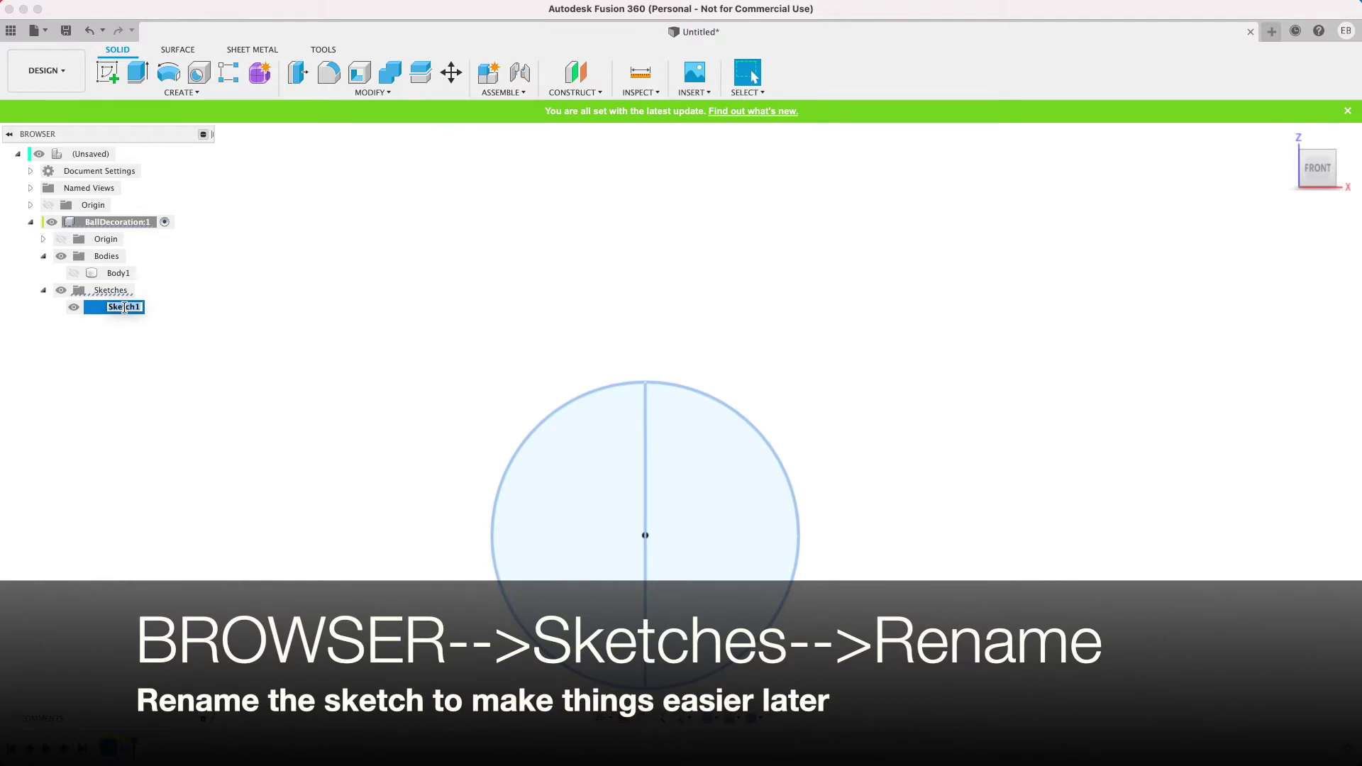
pyautogui.write('BallSketch')
pyautogui.press('Return')
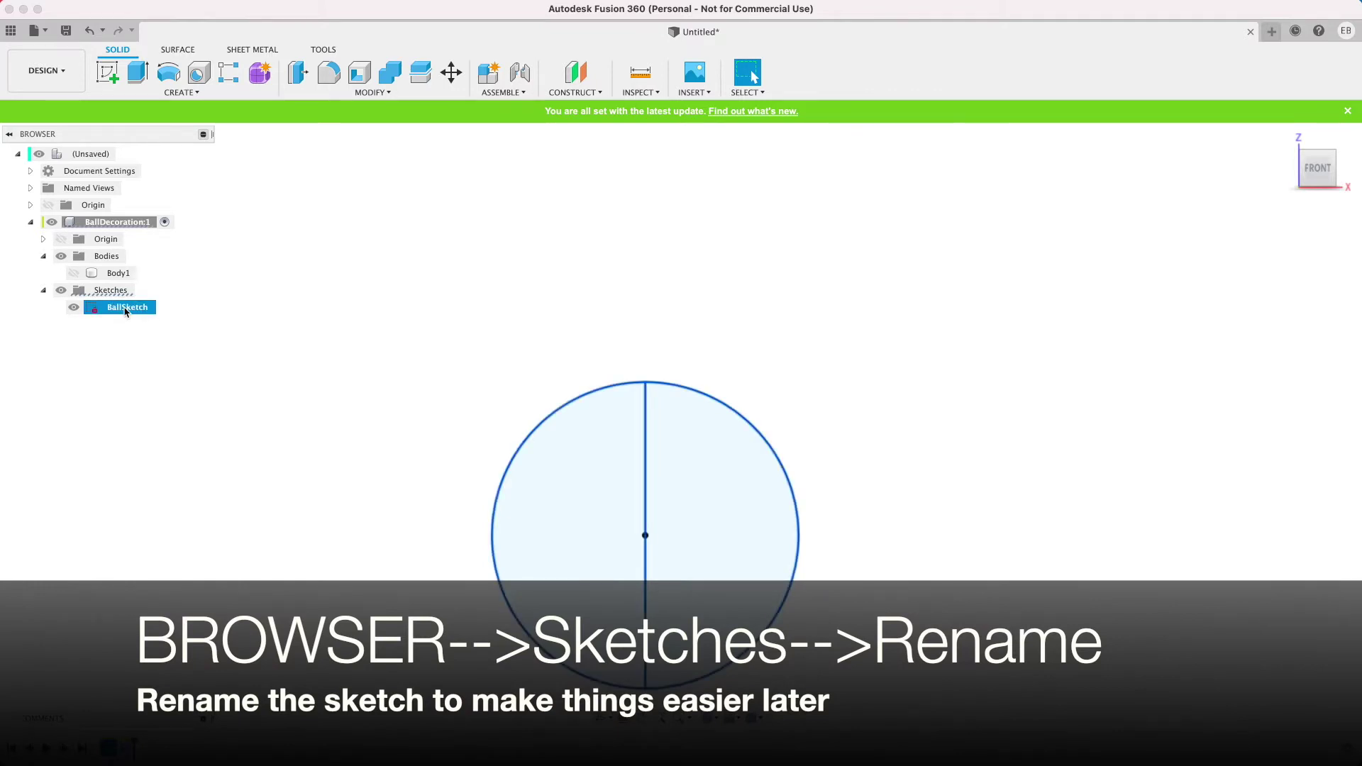
# - Create a new sketch on the front plane and name it PinSketch
pyautogui.click(107, 72)
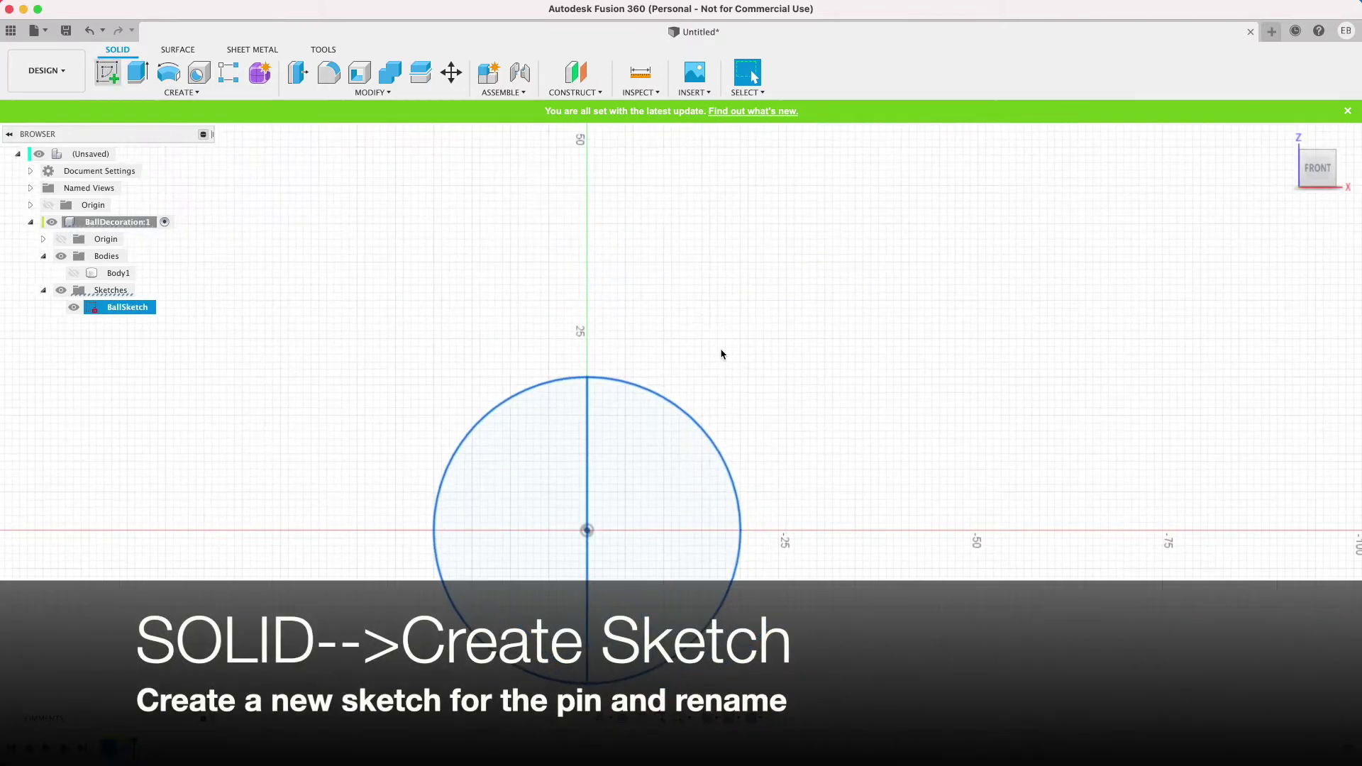
pyautogui.click(713, 330)
pyautogui.doubleClick(125, 324)
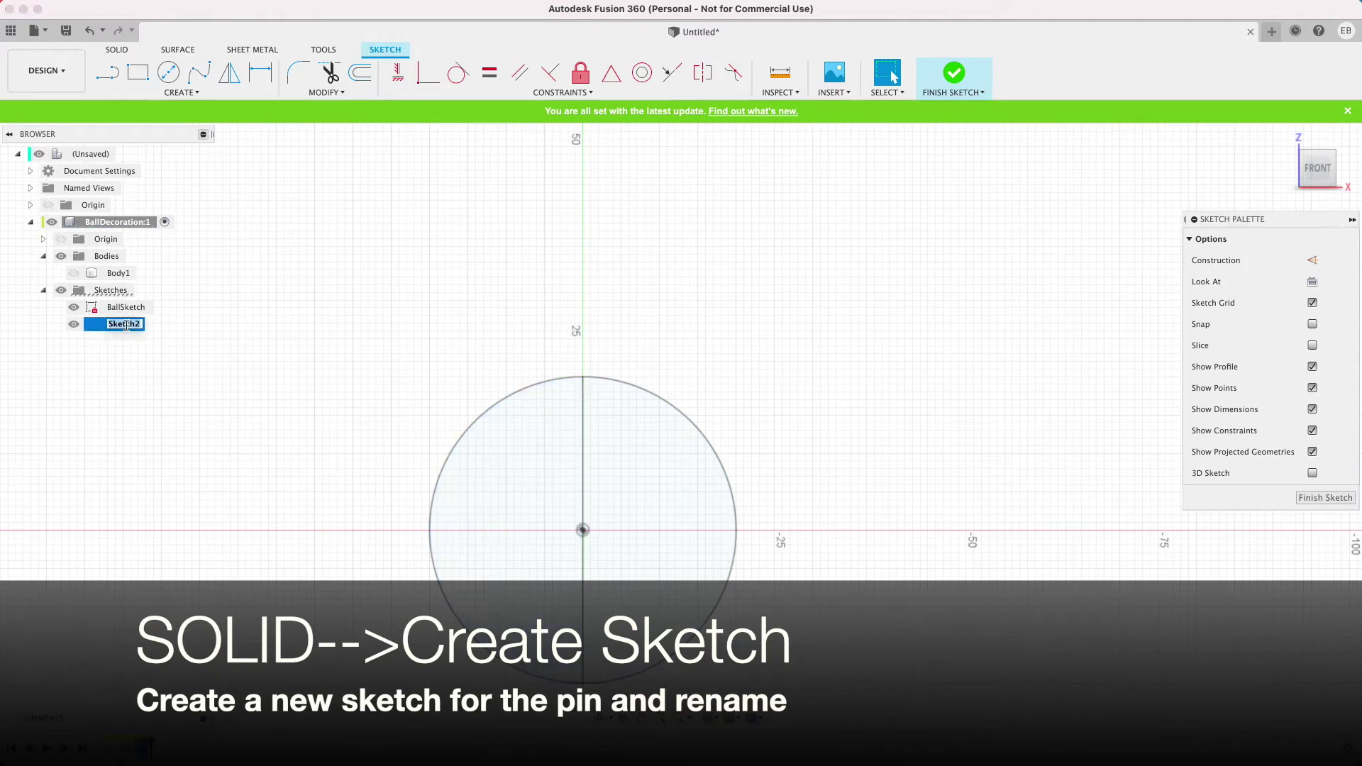
pyautogui.write('pin')
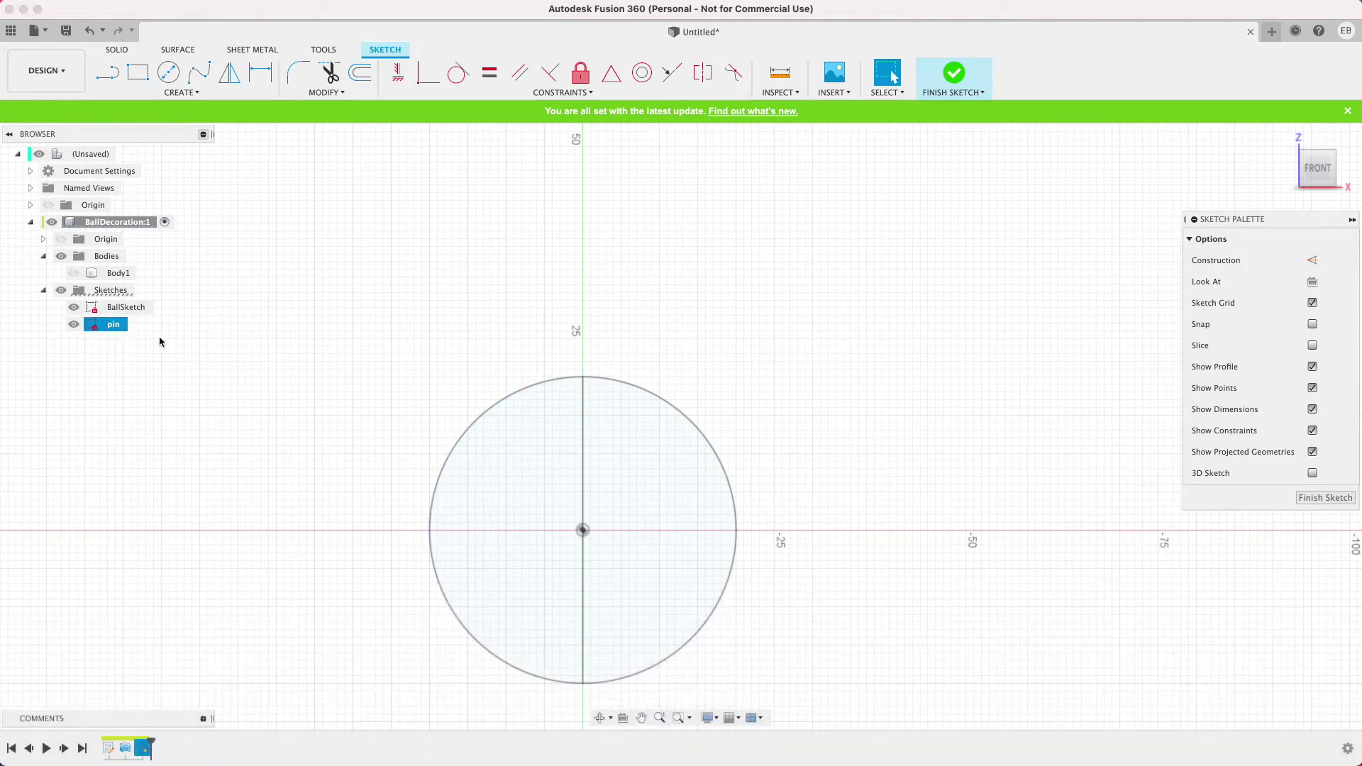
pyautogui.doubleClick(115, 325)
pyautogui.press('Return')
# - Sketch a vertical line from the origin up to the circle's highest point with length ballRadius
pyautogui.click(108, 71)
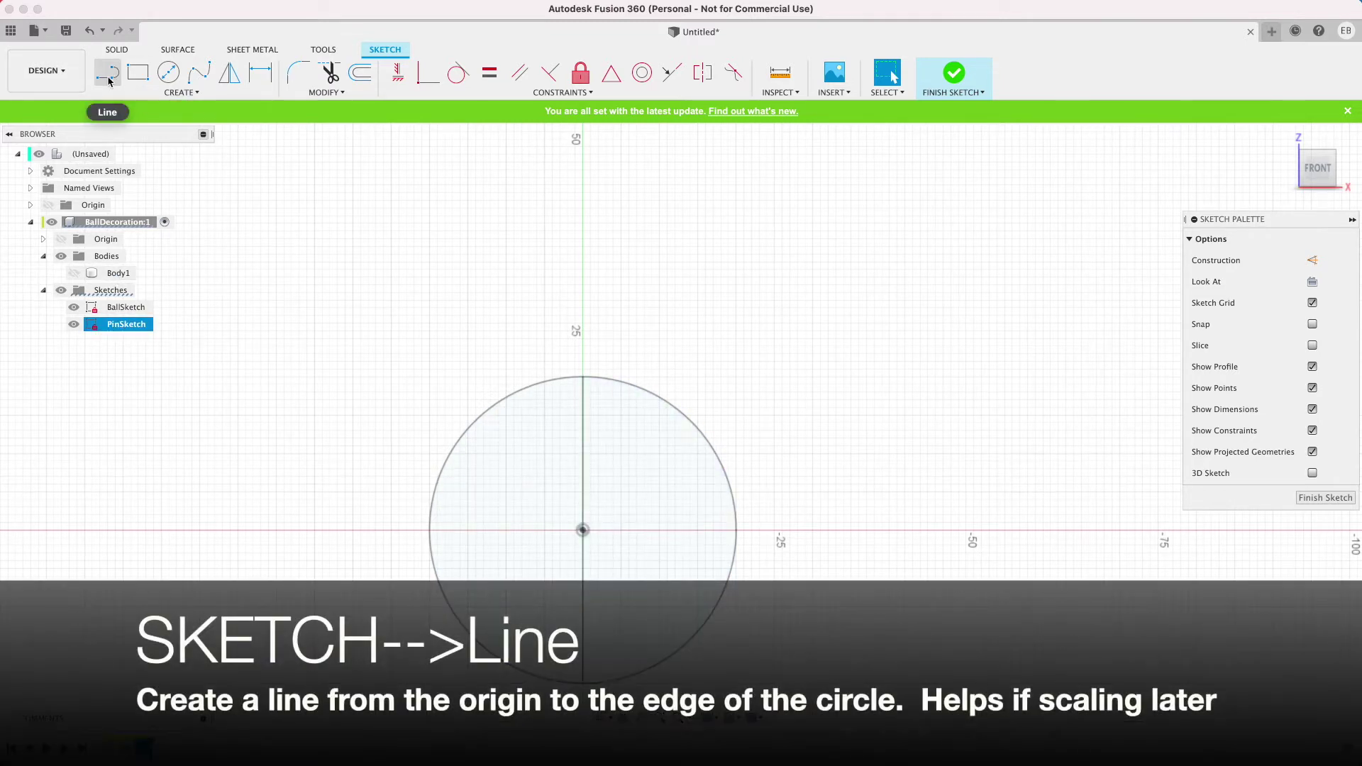
pyautogui.click(582, 530)
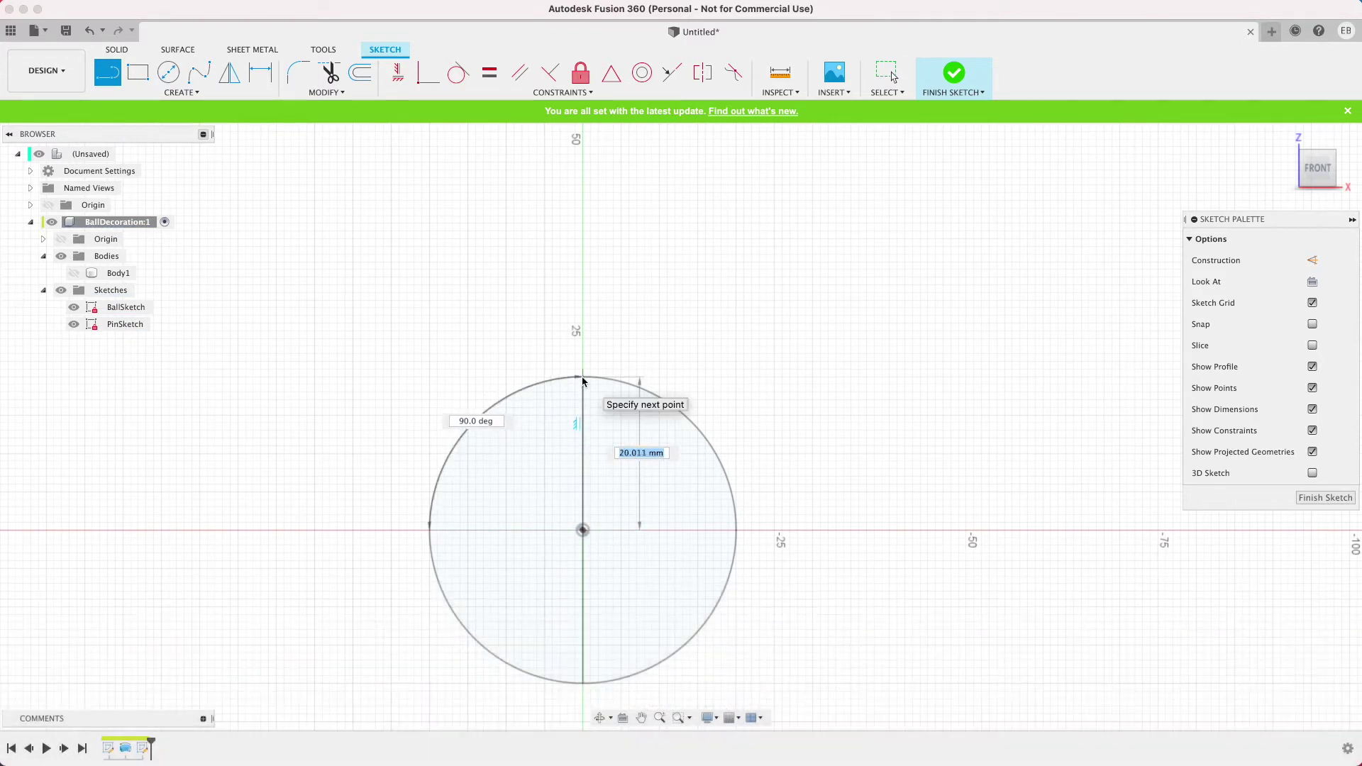
pyautogui.write('ballRadius')
pyautogui.press('Return')
pyautogui.press('Escape')
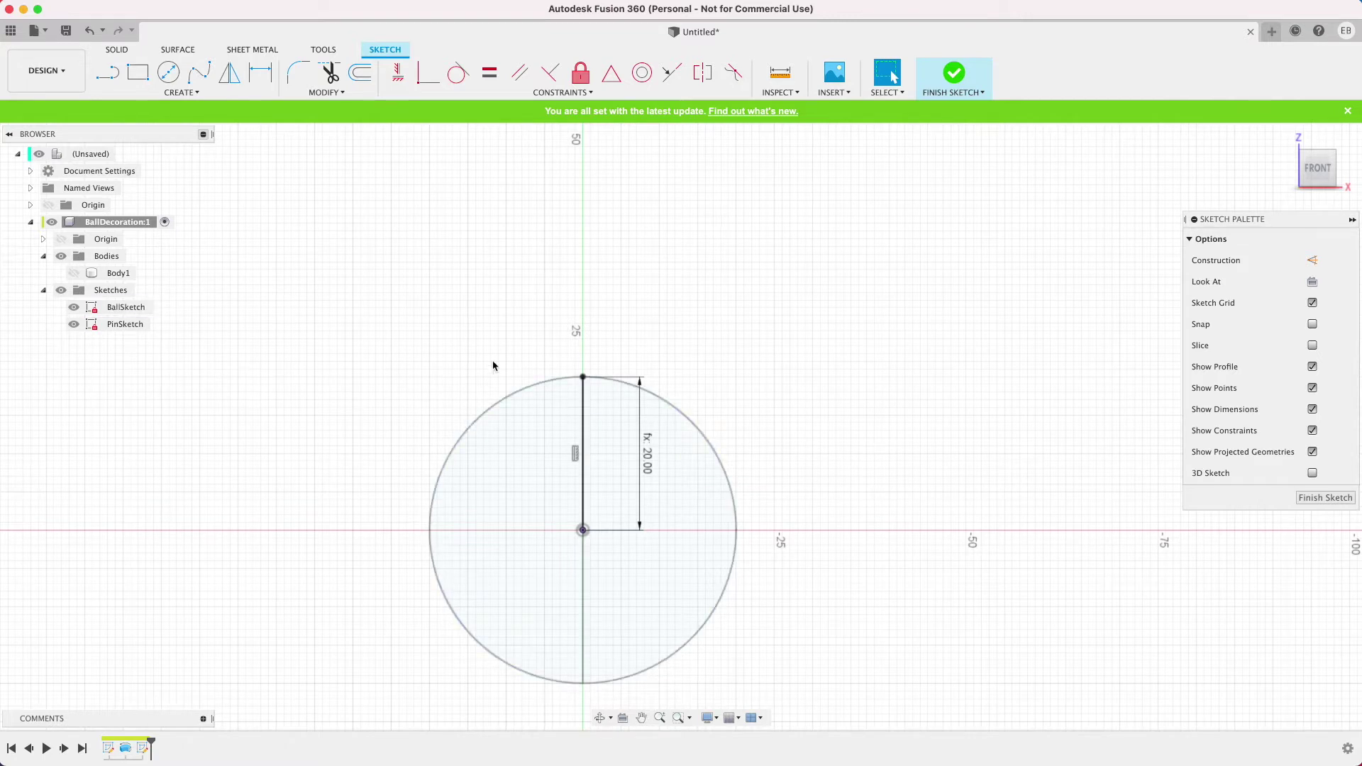
# - Sketch a base rectangle down and left from the vertical line's upper end, 4 mm wide and 2 mm high, using the base parameters
pyautogui.scroll(5, 577, 368)
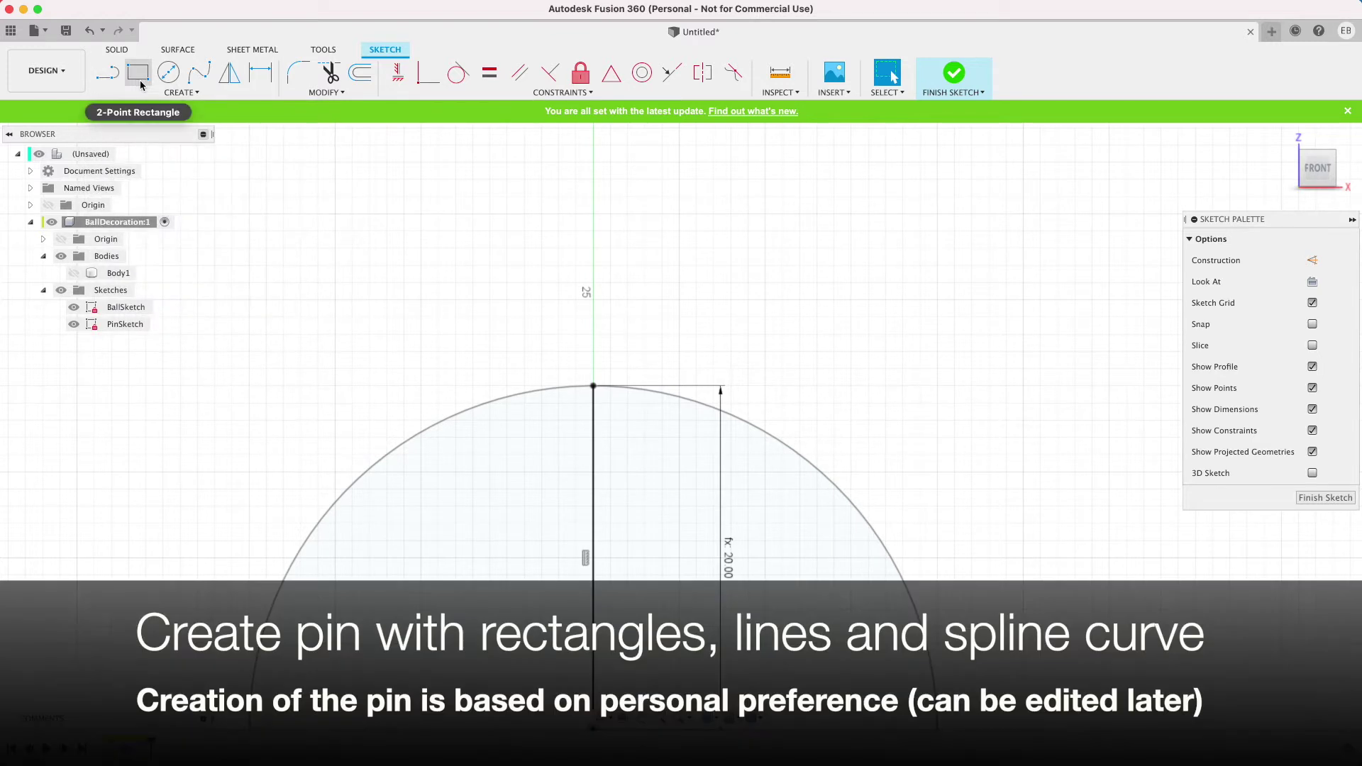
pyautogui.click(137, 71)
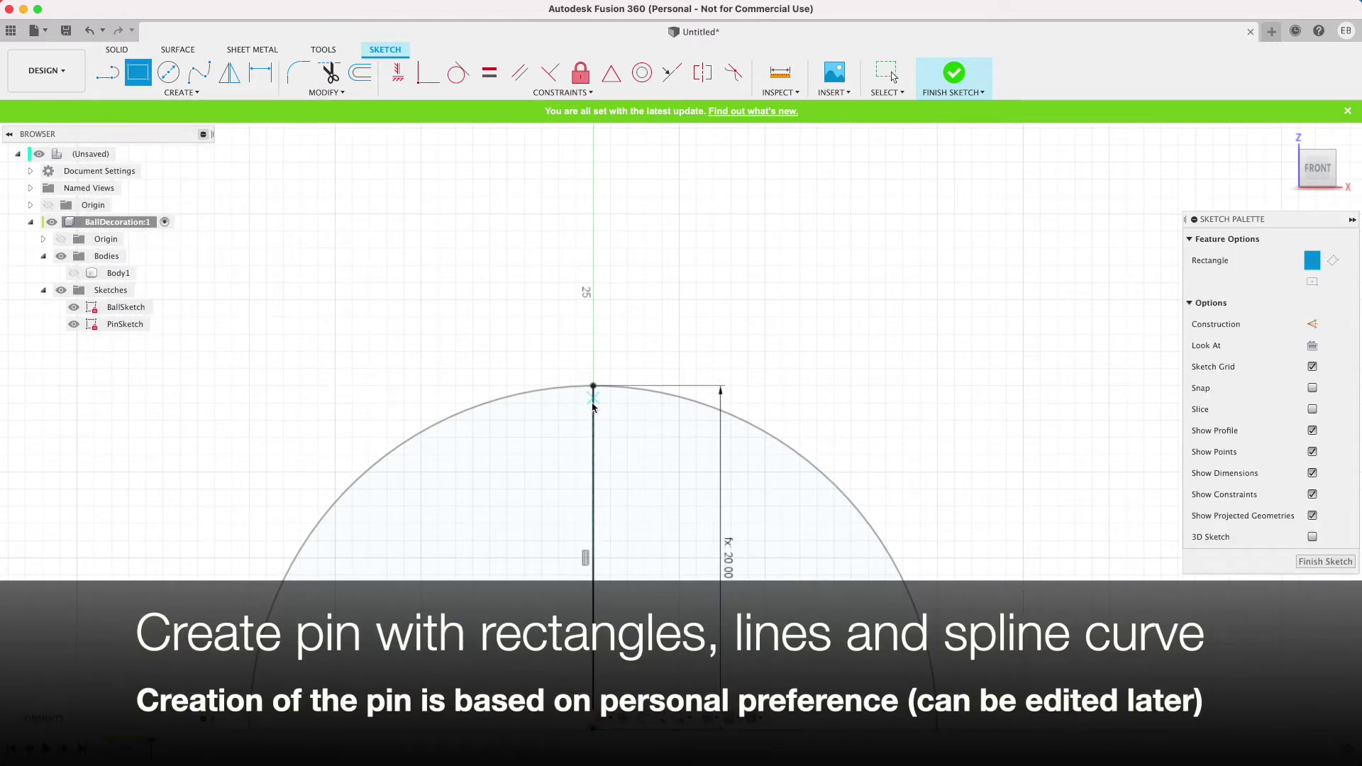
pyautogui.click(592, 387)
pyautogui.write('base')
pyautogui.press('Return')
pyautogui.press('Tab')
pyautogui.write('base')
pyautogui.press('Down')
pyautogui.press('Return')
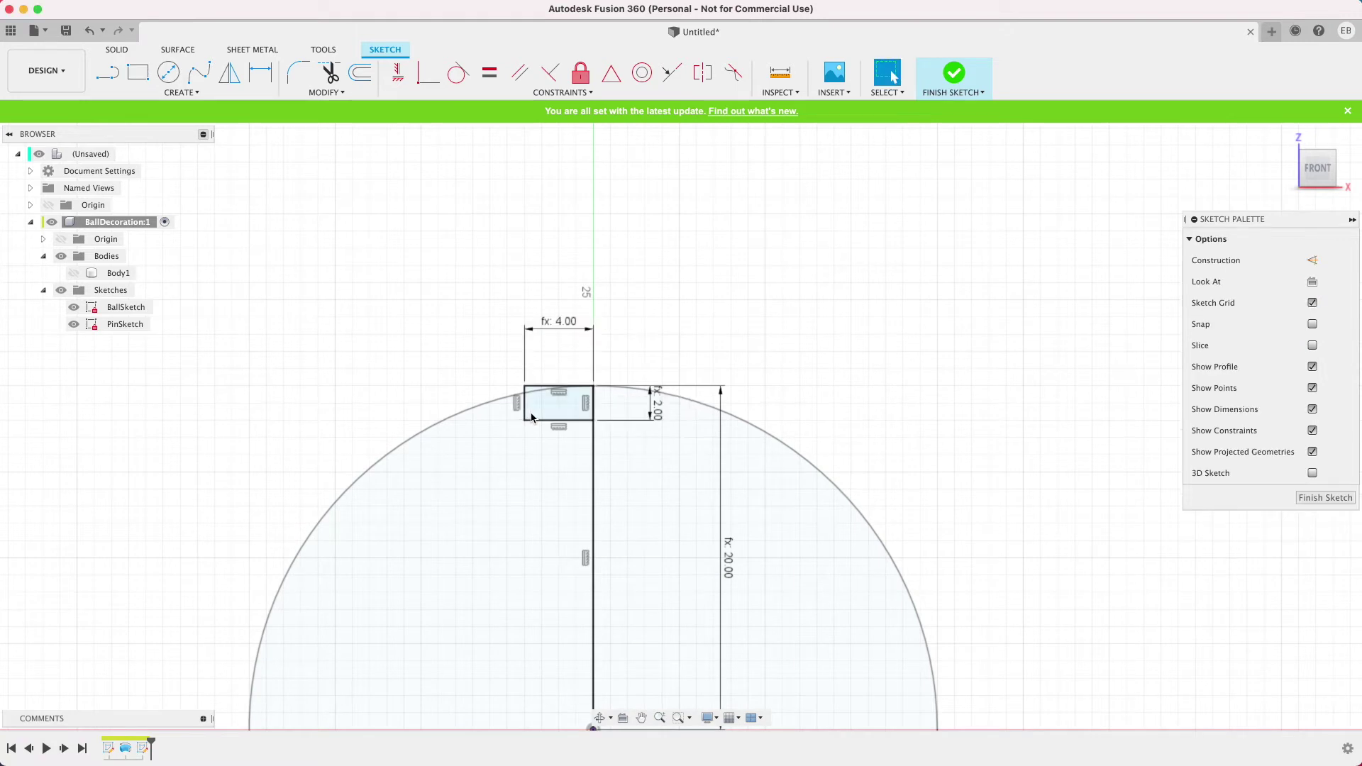
# - Sketch a peg rectangle beneath the base rectangle against the vertical line, pegRadius wide and pegHeight high
pyautogui.click(593, 421)
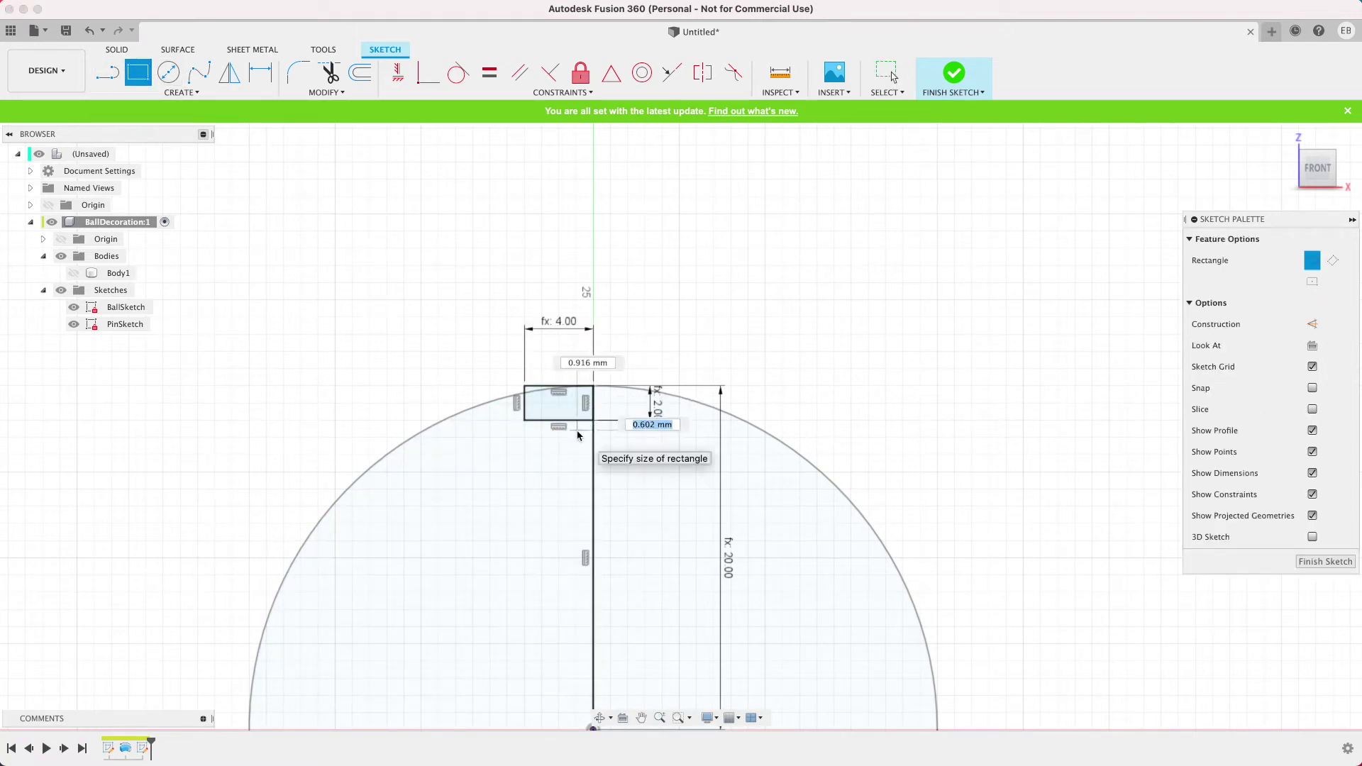
pyautogui.write('peg')
pyautogui.press('Return')
pyautogui.press('Tab')
pyautogui.write('peg')
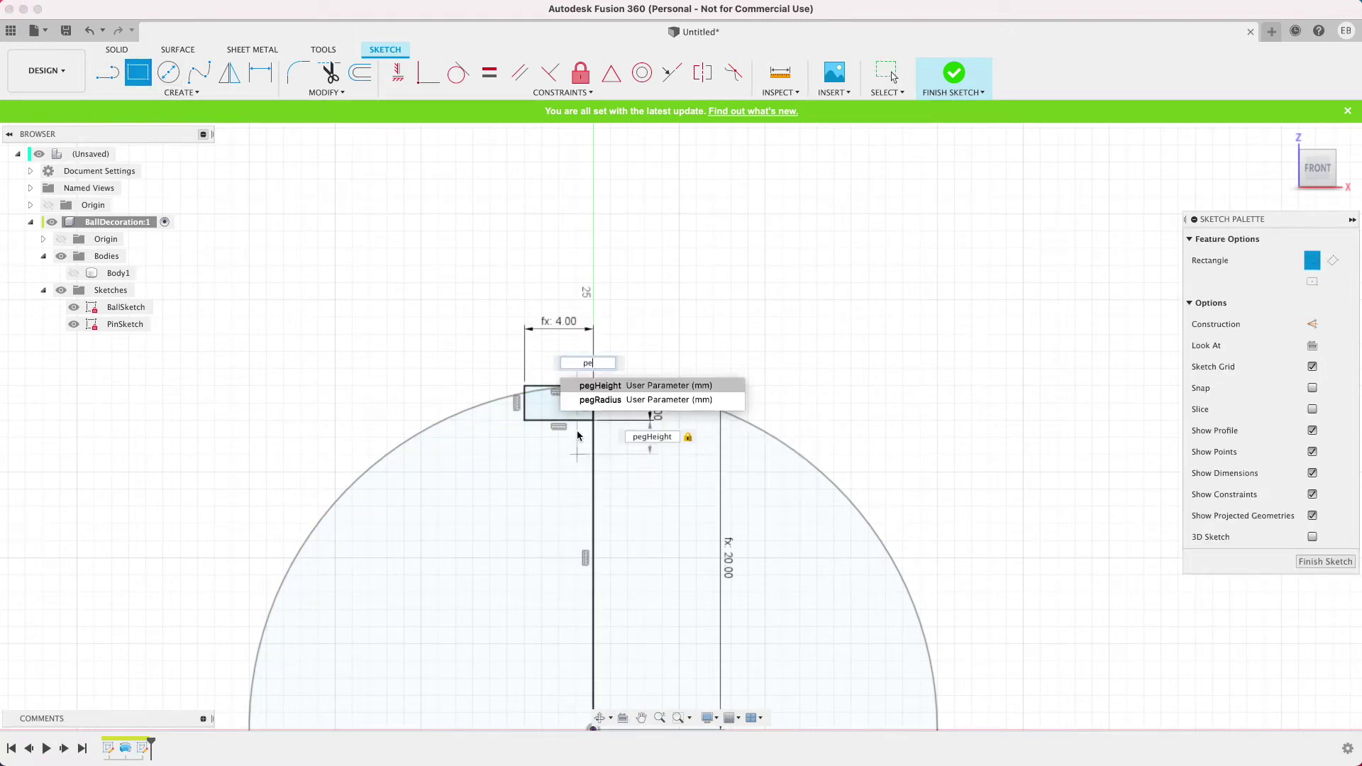
pyautogui.press('Down')
pyautogui.press('Return')
pyautogui.press('Escape')
# - Sketch a vertical line of length pinHeight upward from the circle's highest point
pyautogui.press('l')
pyautogui.click(593, 386)
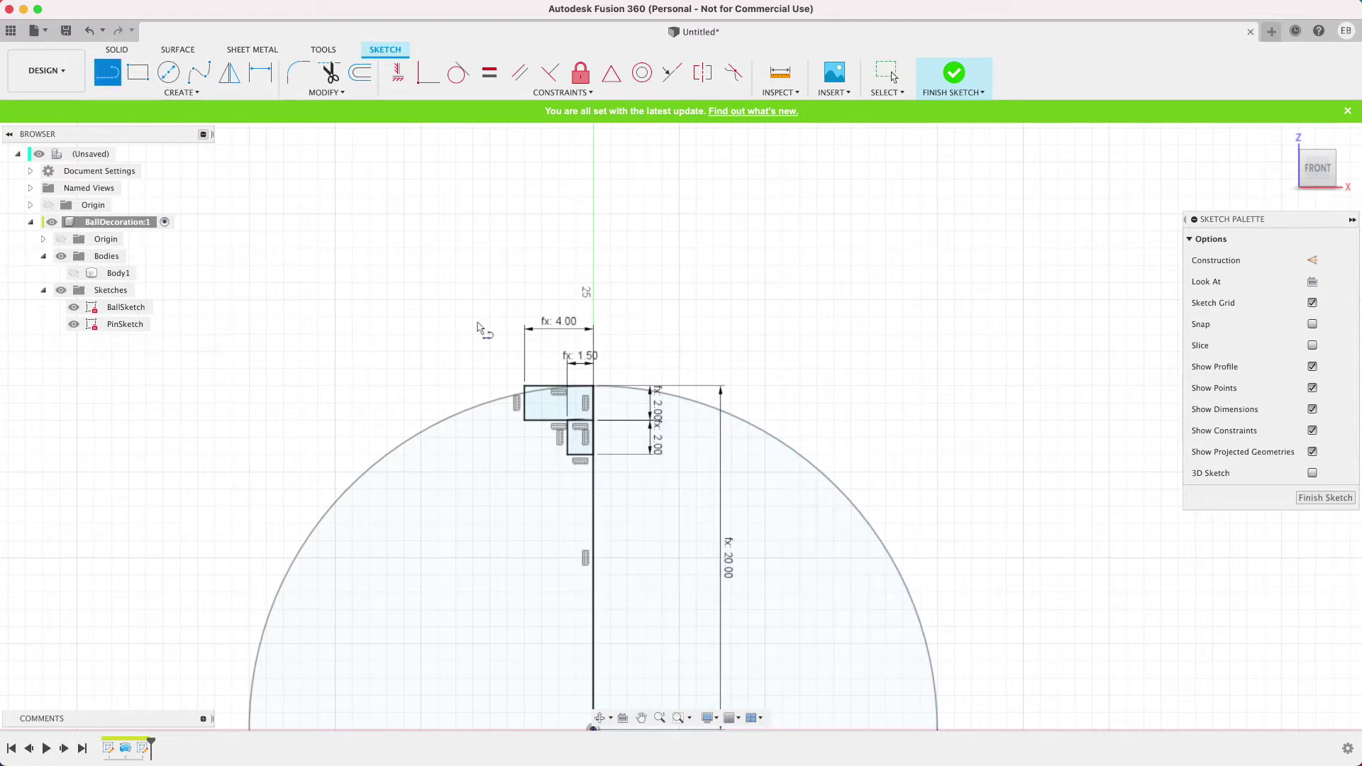
pyautogui.write('pin')
pyautogui.press('Return')
pyautogui.press('Return')
pyautogui.press('Escape')
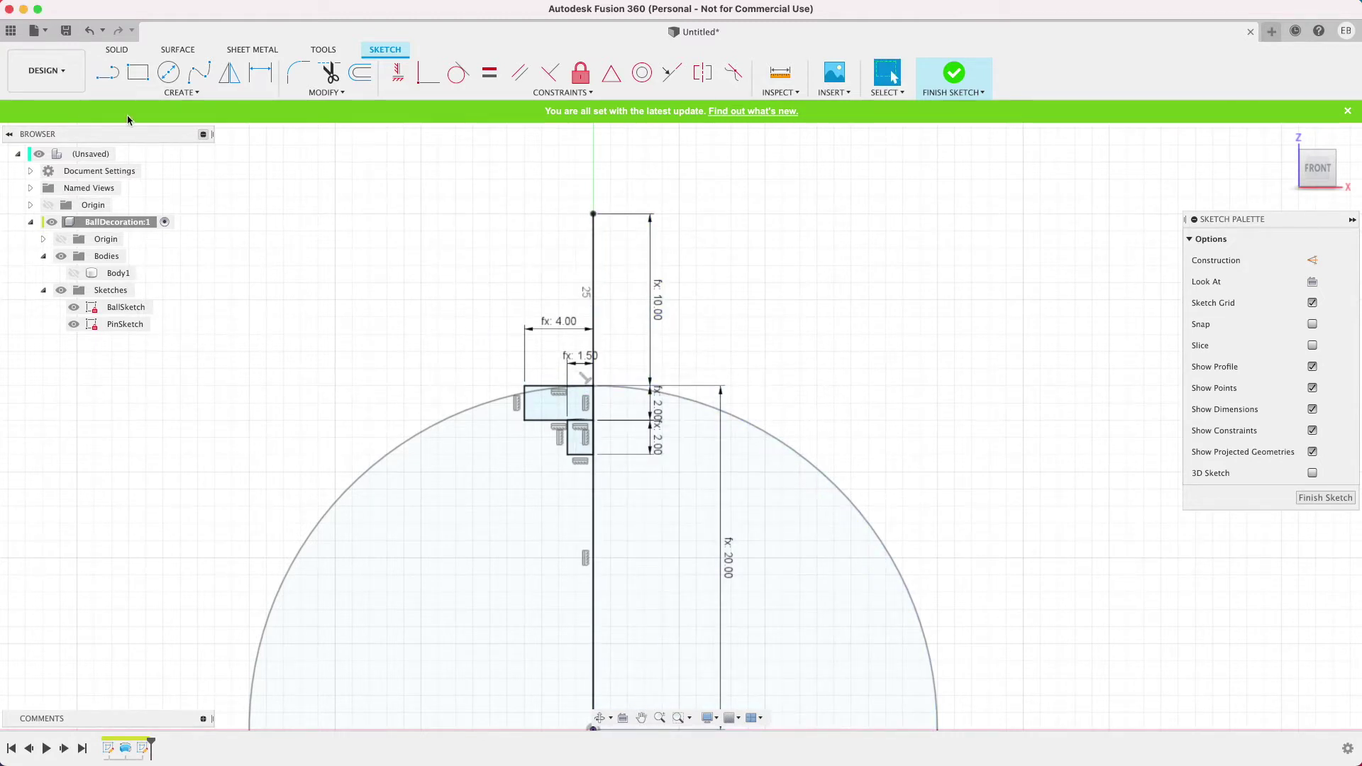
# - Sketch a second vertical line of length pinHeight/2 upward from the circle's highest point to mark the pin's middle
pyautogui.press('l')
pyautogui.click(592, 386)
pyautogui.write('pinHeight/2')
pyautogui.press('Return')
pyautogui.press('Escape')
# - Sketch a horizontal line of length pinDiameter/2 (2 mm) leftward from the pin line's midpoint
pyautogui.click(107, 72)
pyautogui.click(593, 299)
pyautogui.write('pinDiameter/2')
pyautogui.press('Return')
pyautogui.press('Escape')
pyautogui.scroll(1, 593, 220)
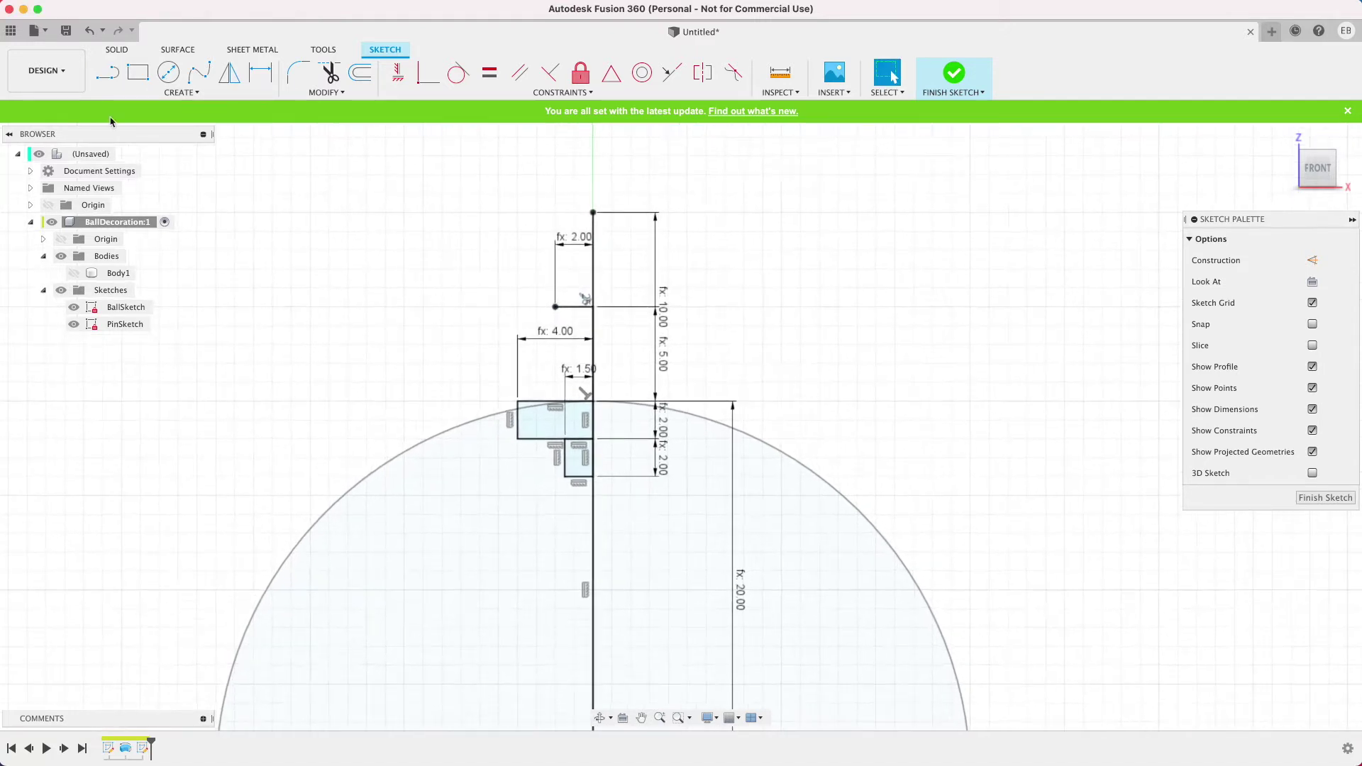
# - Sketch a horizontal line of length pinMaxRadius leftward from the pin line's upper end
pyautogui.click(108, 72)
pyautogui.click(593, 212)
pyautogui.write('pinMaxRadius')
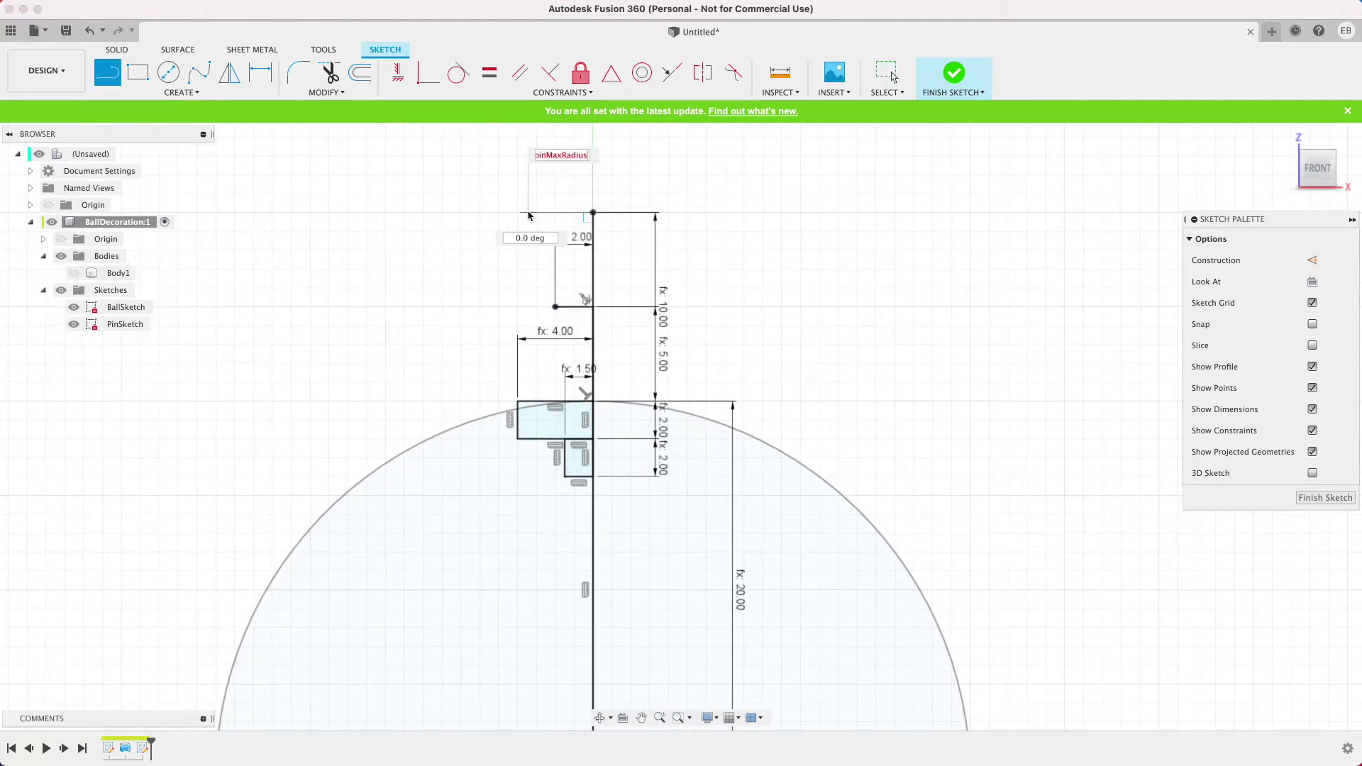
pyautogui.press('Return')
pyautogui.press('Escape')
pyautogui.click(107, 71)
pyautogui.click(593, 392)
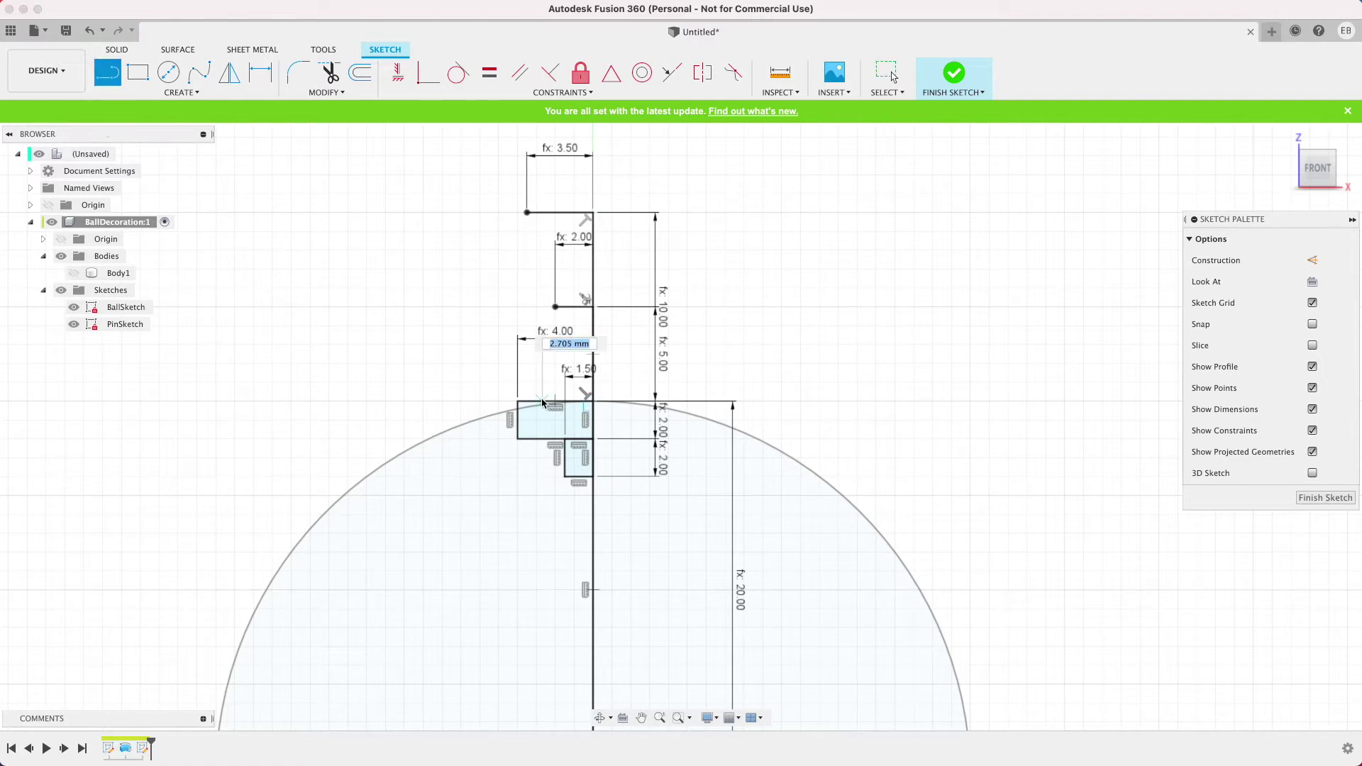
pyautogui.press('Escape')
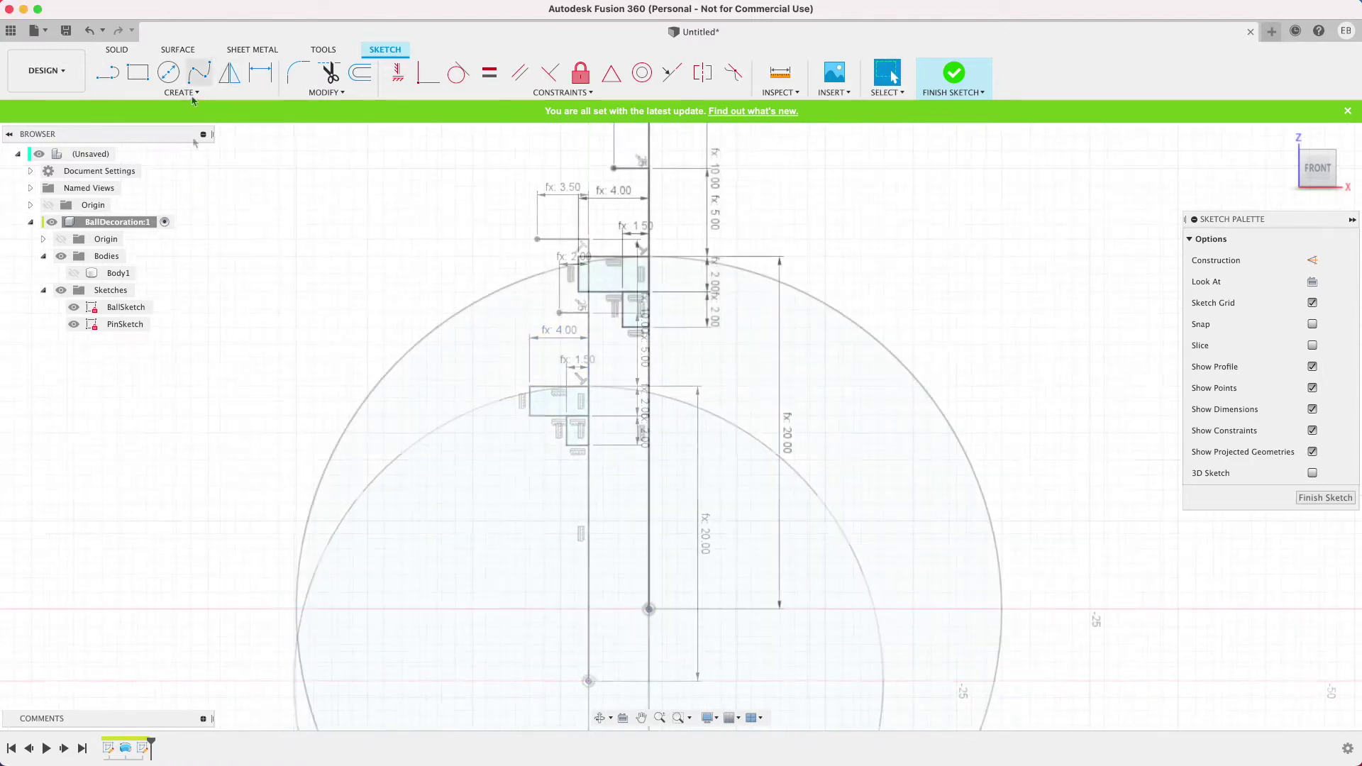
# - Sketch a center point arc about the origin with radius ballRadius, from the circle's highest point to the base rectangle's left edge
pyautogui.click(198, 92)
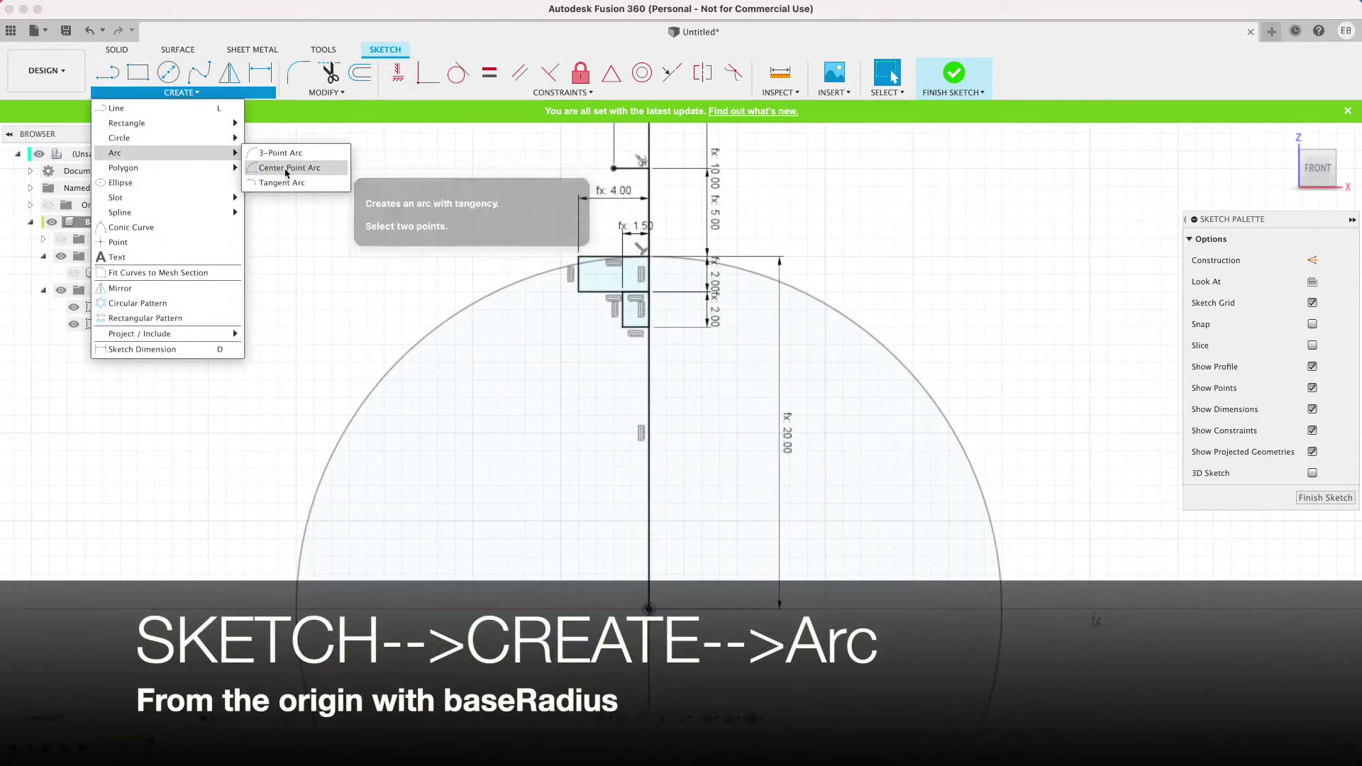
pyautogui.click(288, 171)
pyautogui.click(648, 609)
pyautogui.write('ball')
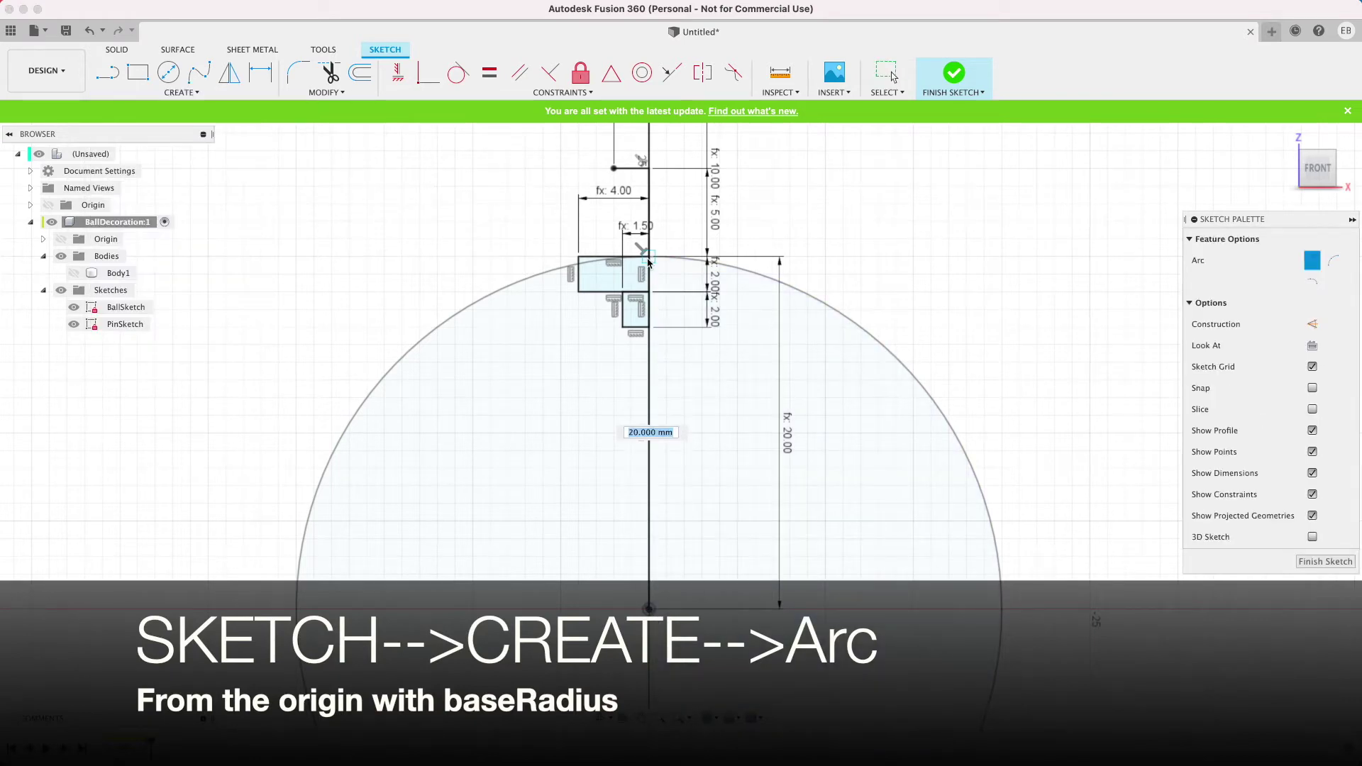
pyautogui.write('Radius')
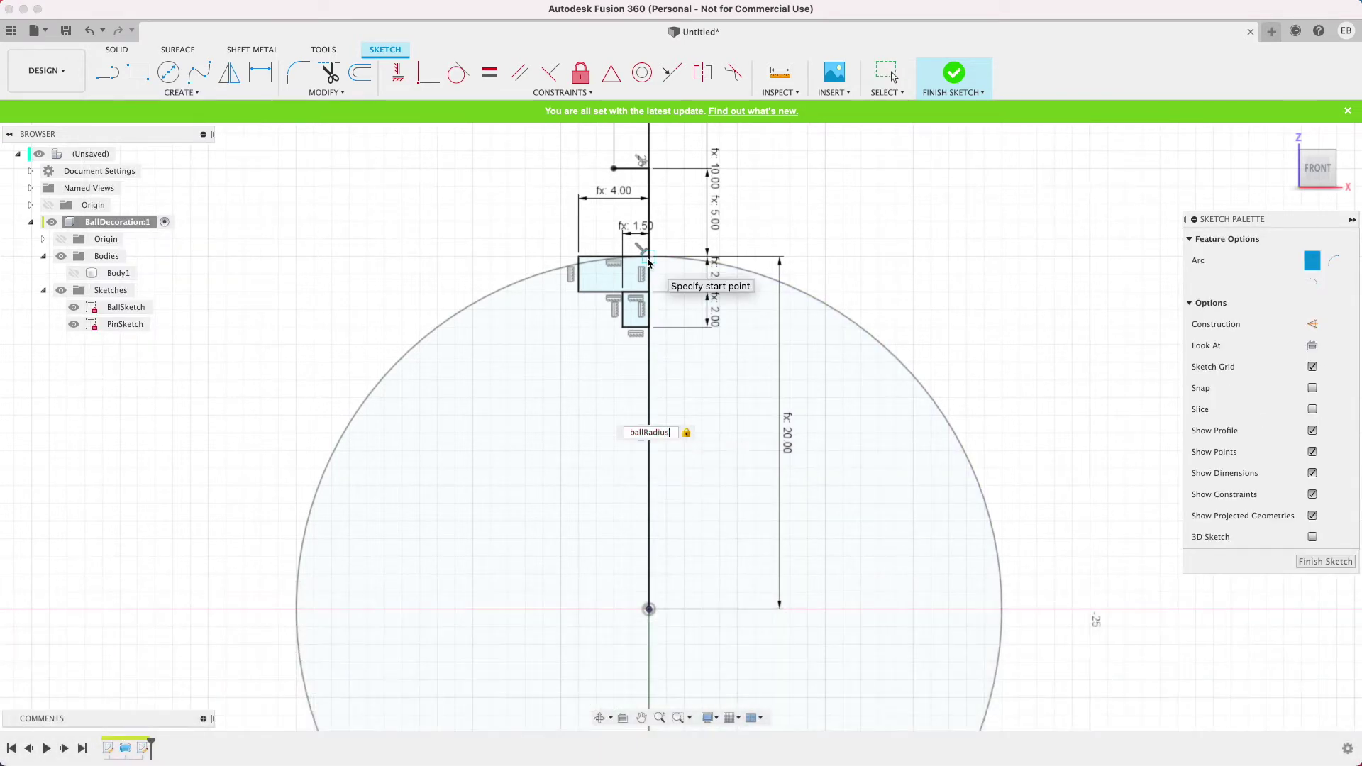
pyautogui.press('Return')
pyautogui.scroll(2, 578, 269)
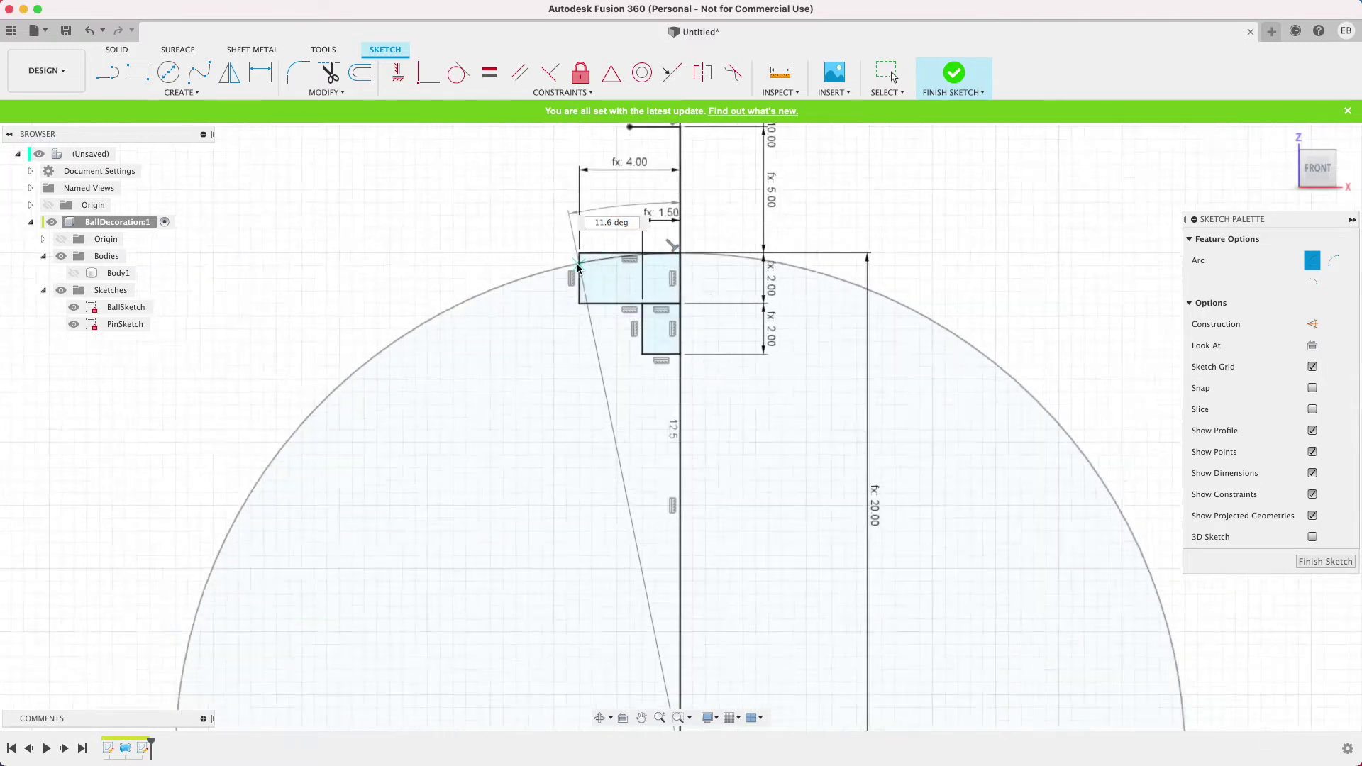
pyautogui.scroll(5, 578, 268)
pyautogui.click(585, 261)
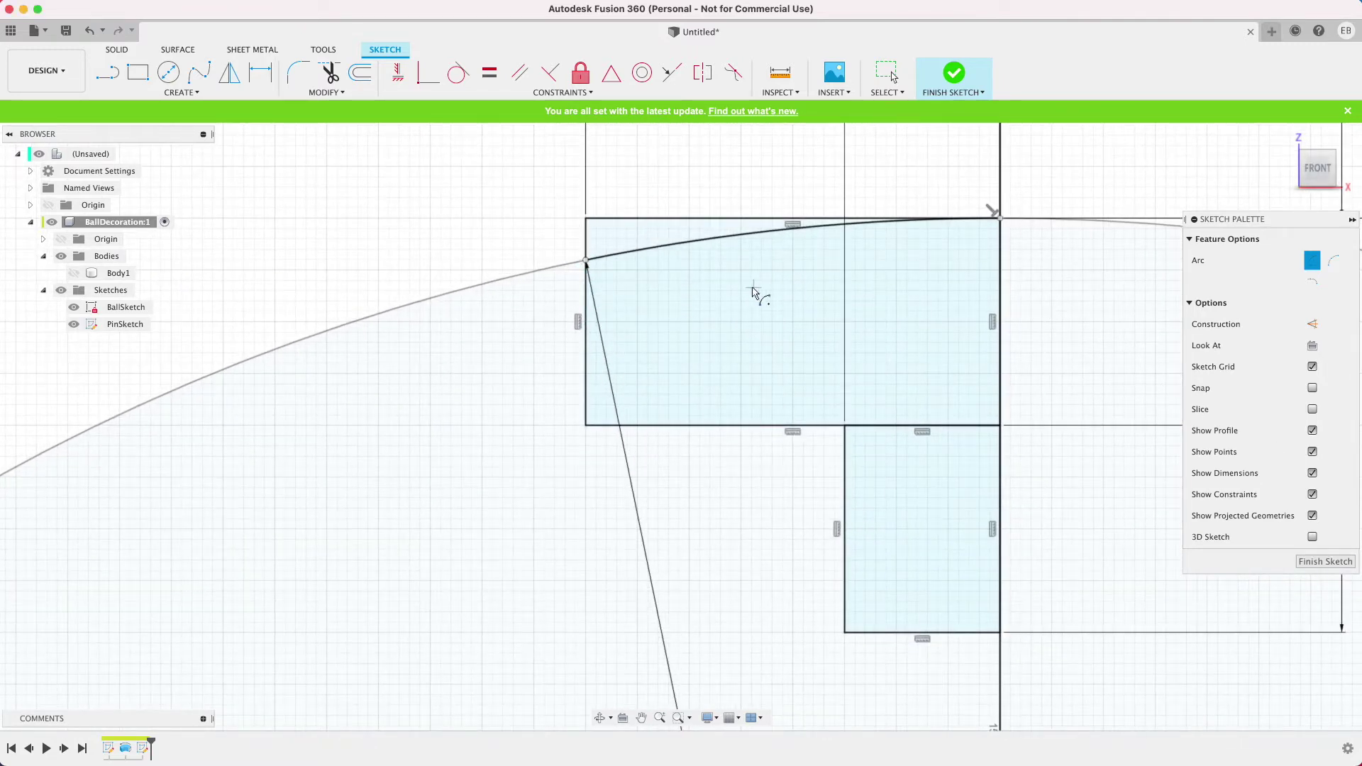
pyautogui.press('Escape')
# - Draw a fit point spline from the pin axis just below its top, through the top line and mid-height line's outer end, to the base arc
pyautogui.scroll(-3, 550, 246)
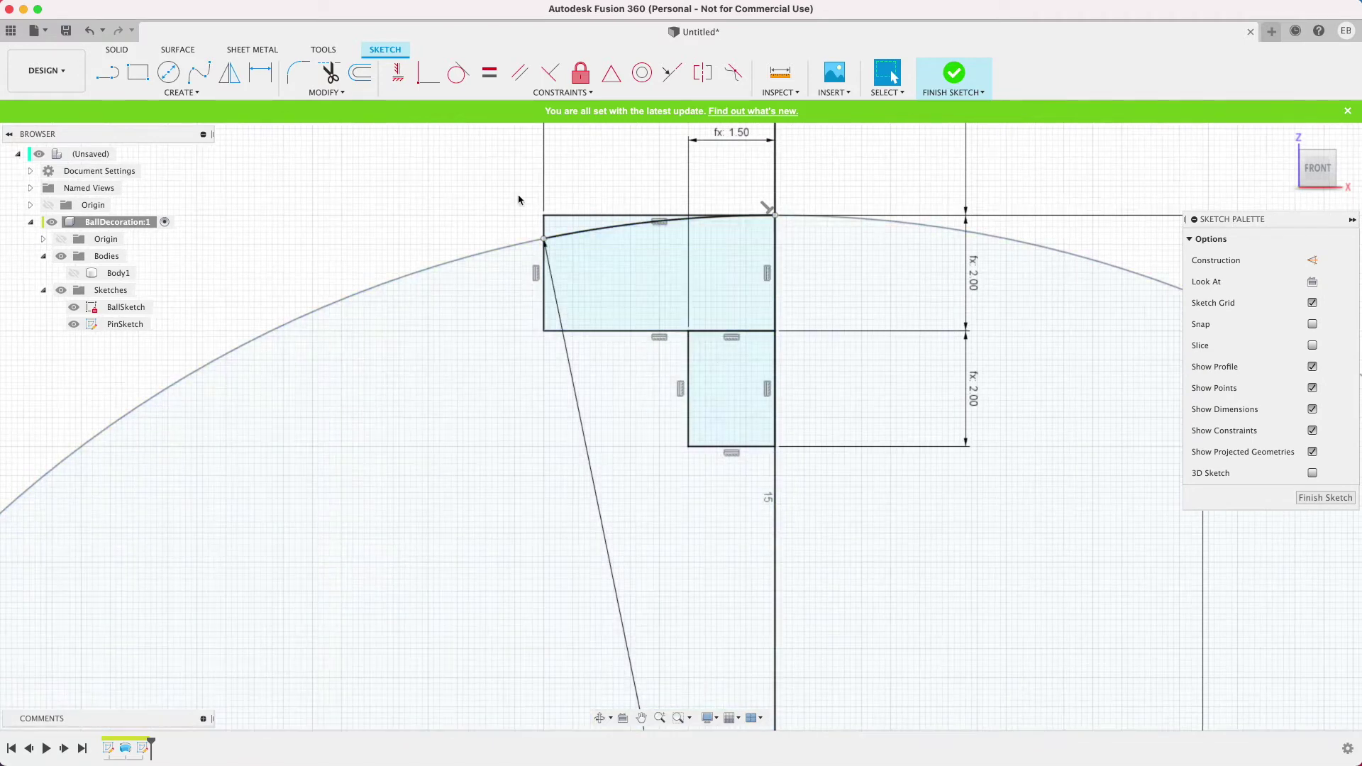
pyautogui.scroll(-4, 721, 237)
pyautogui.moveTo(769, 81); pyautogui.dragTo(780, 243, button='middle')
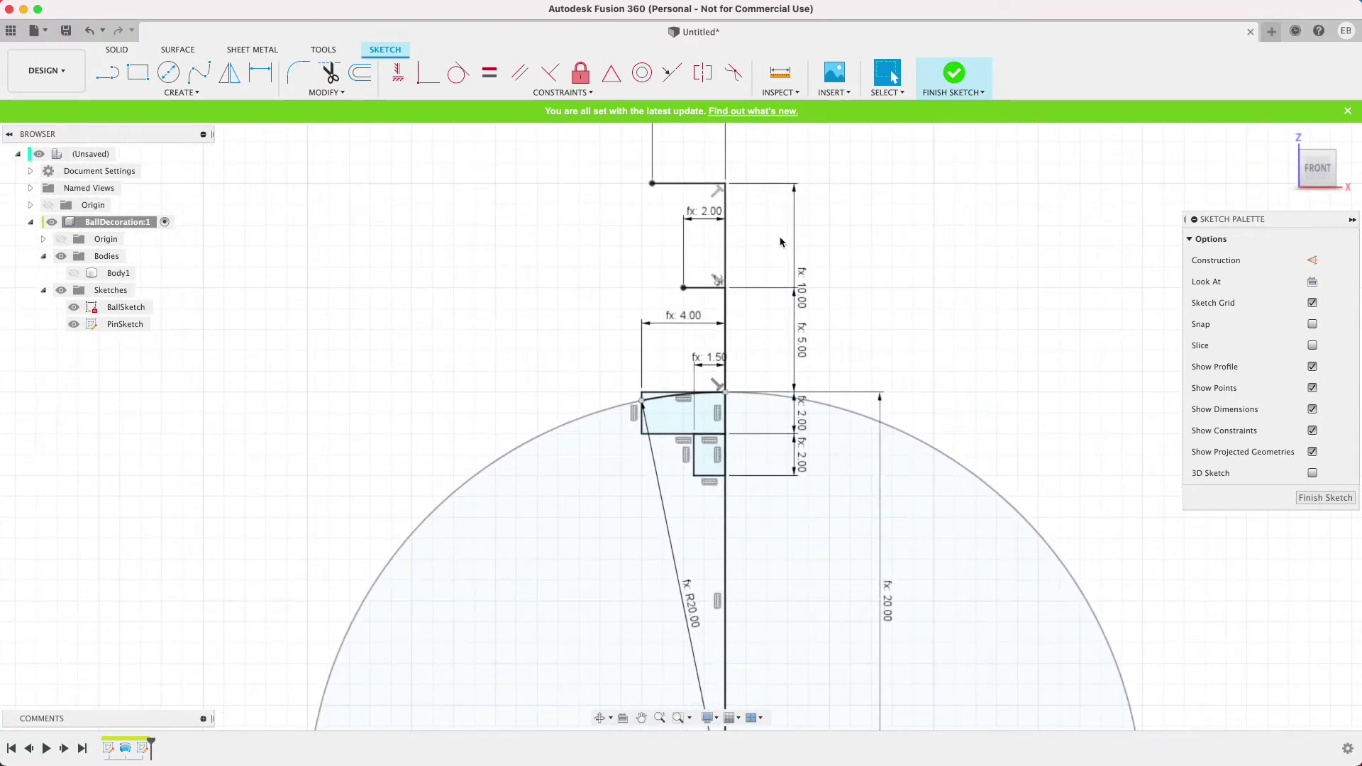
pyautogui.scroll(1, 825, 205)
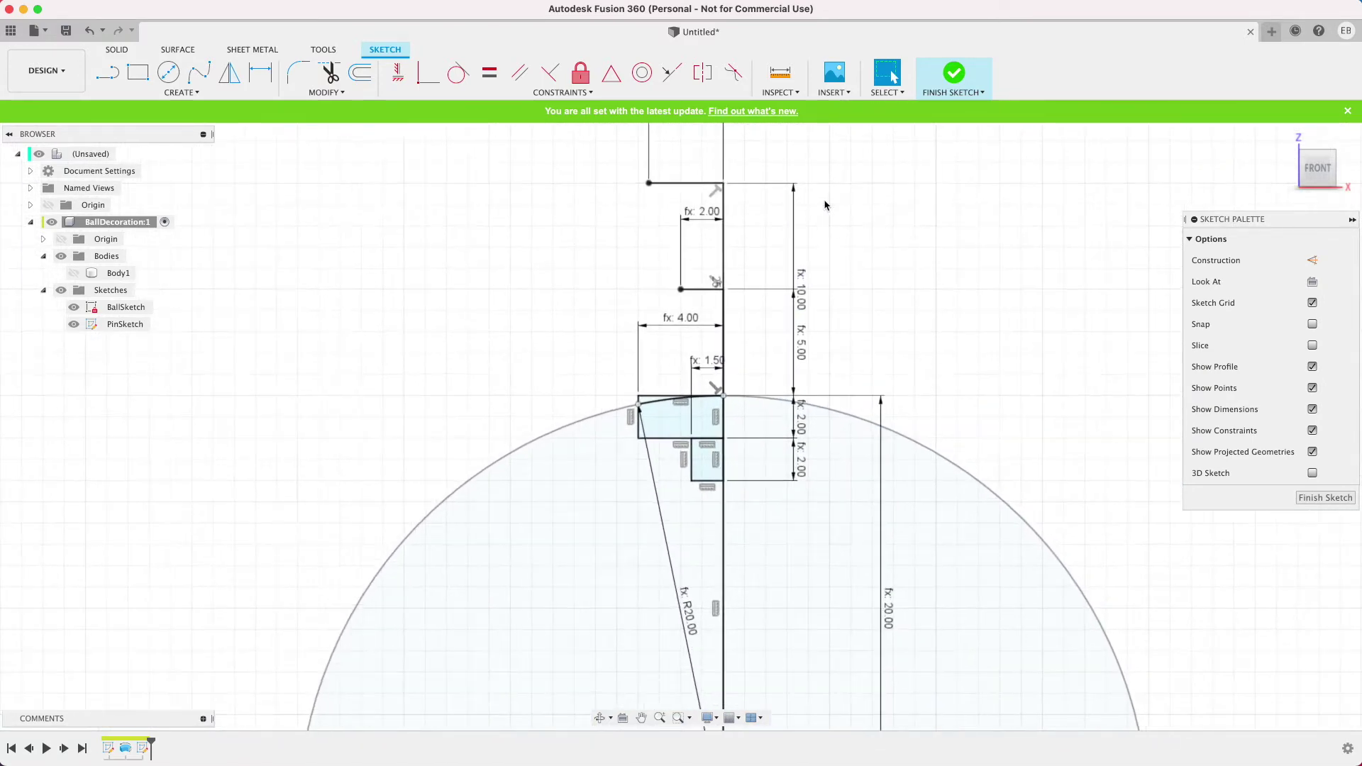
pyautogui.click(200, 72)
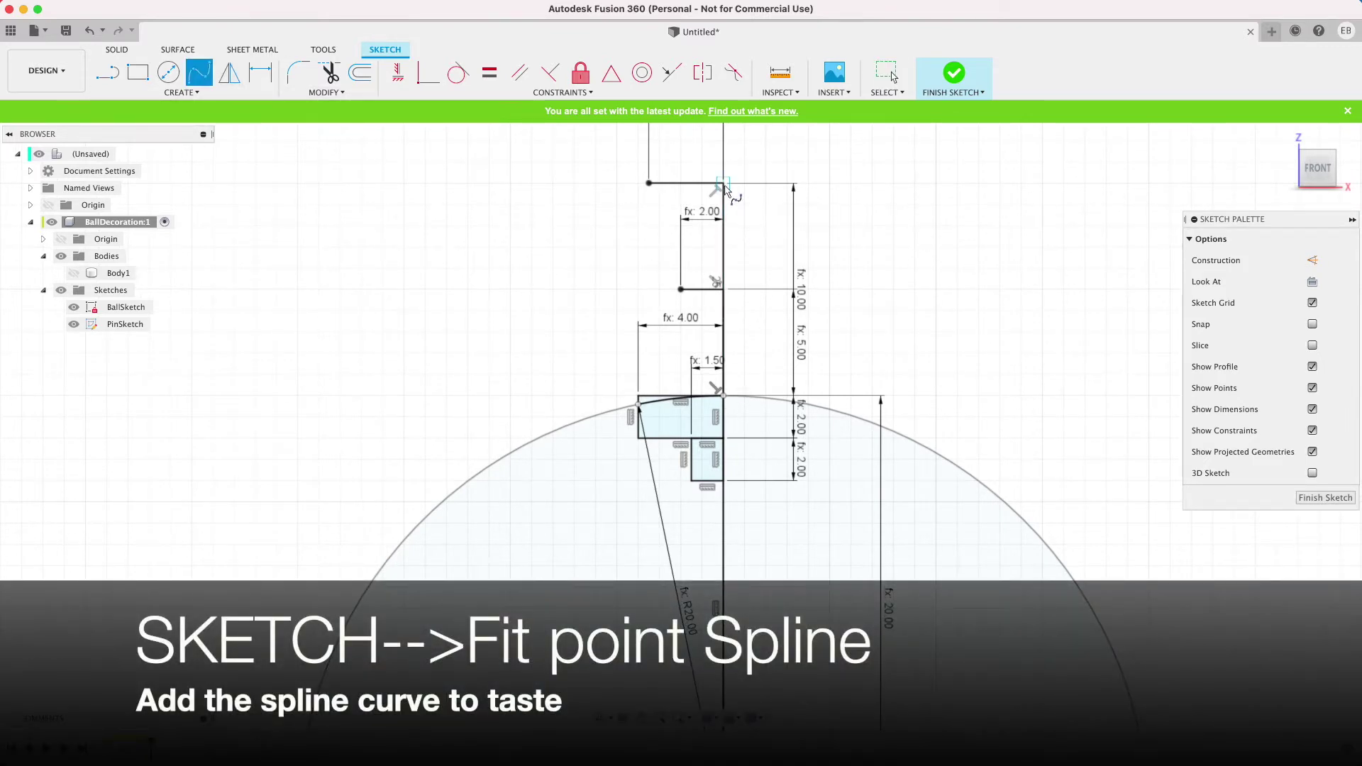
pyautogui.scroll(6, 725, 190)
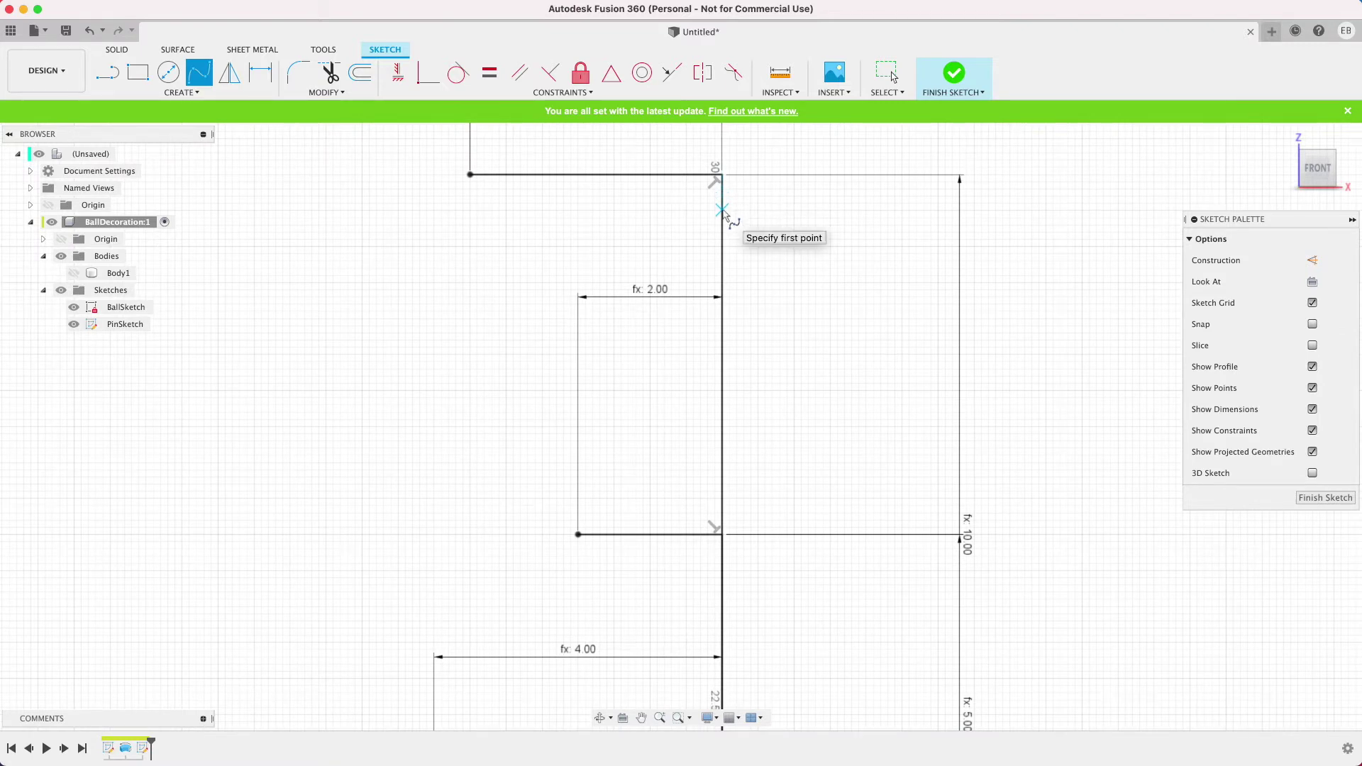
pyautogui.click(721, 209)
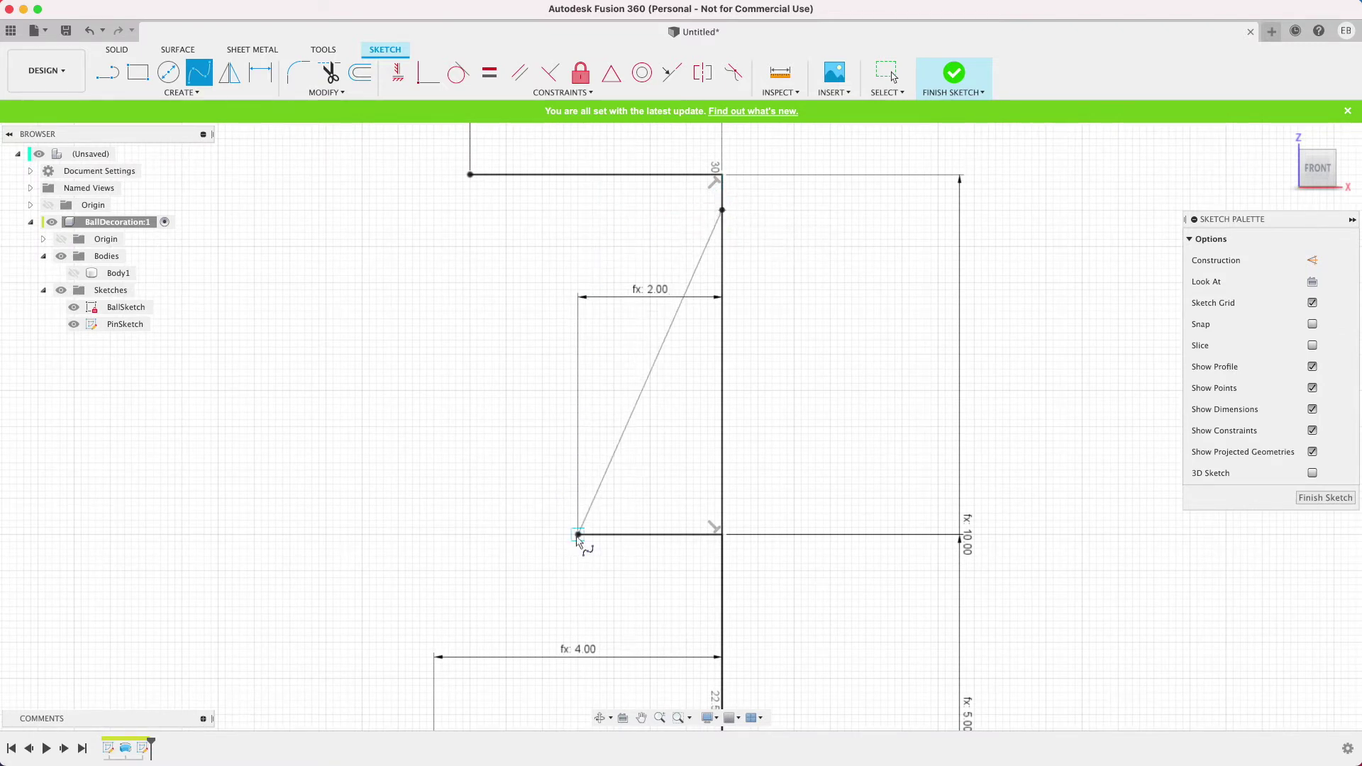
pyautogui.click(577, 178)
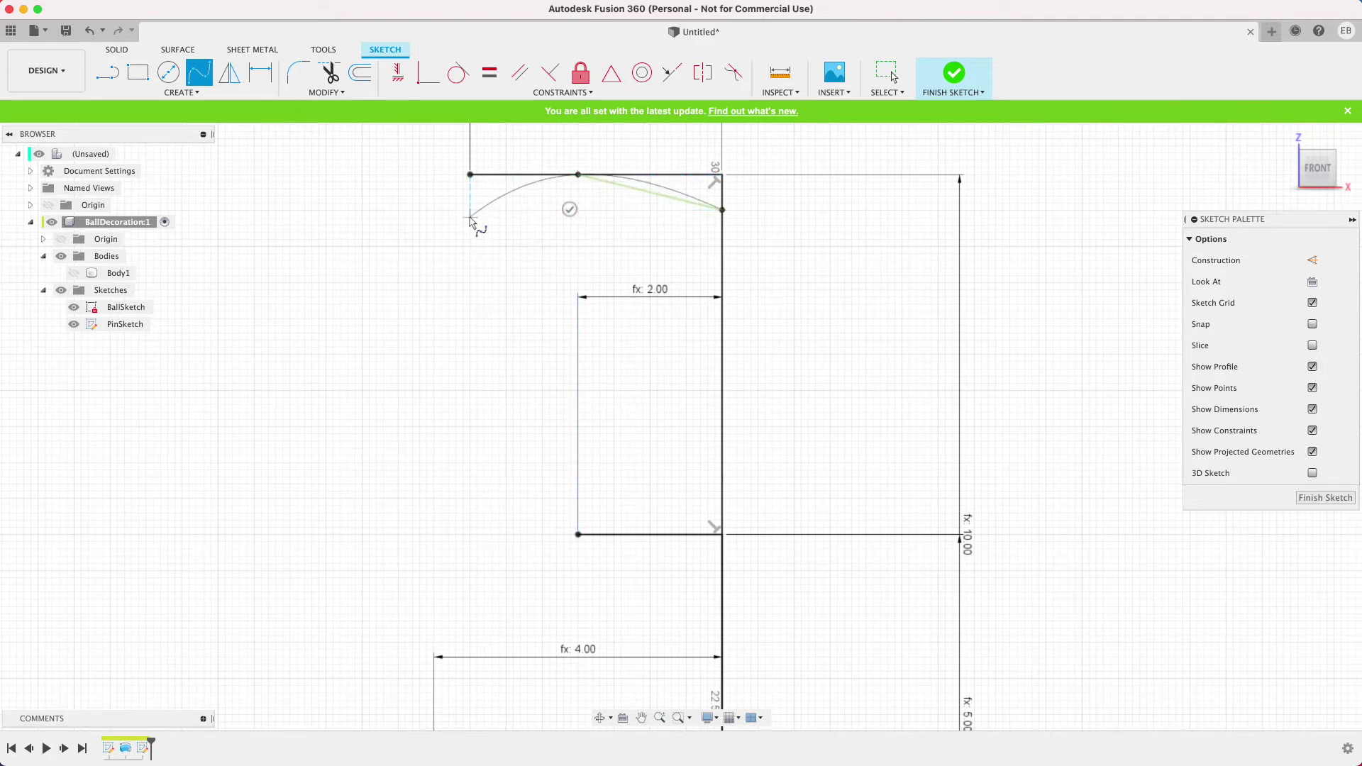
pyautogui.click(470, 211)
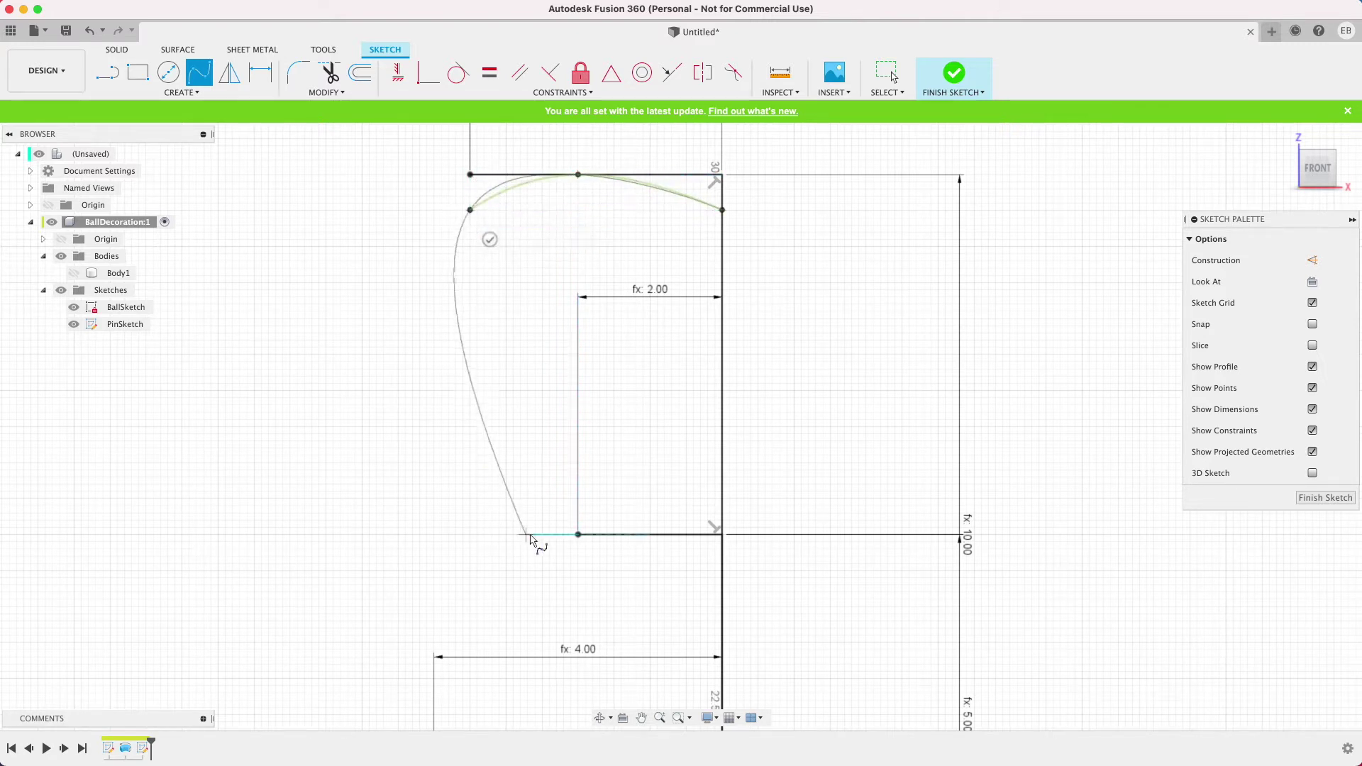
pyautogui.click(578, 534)
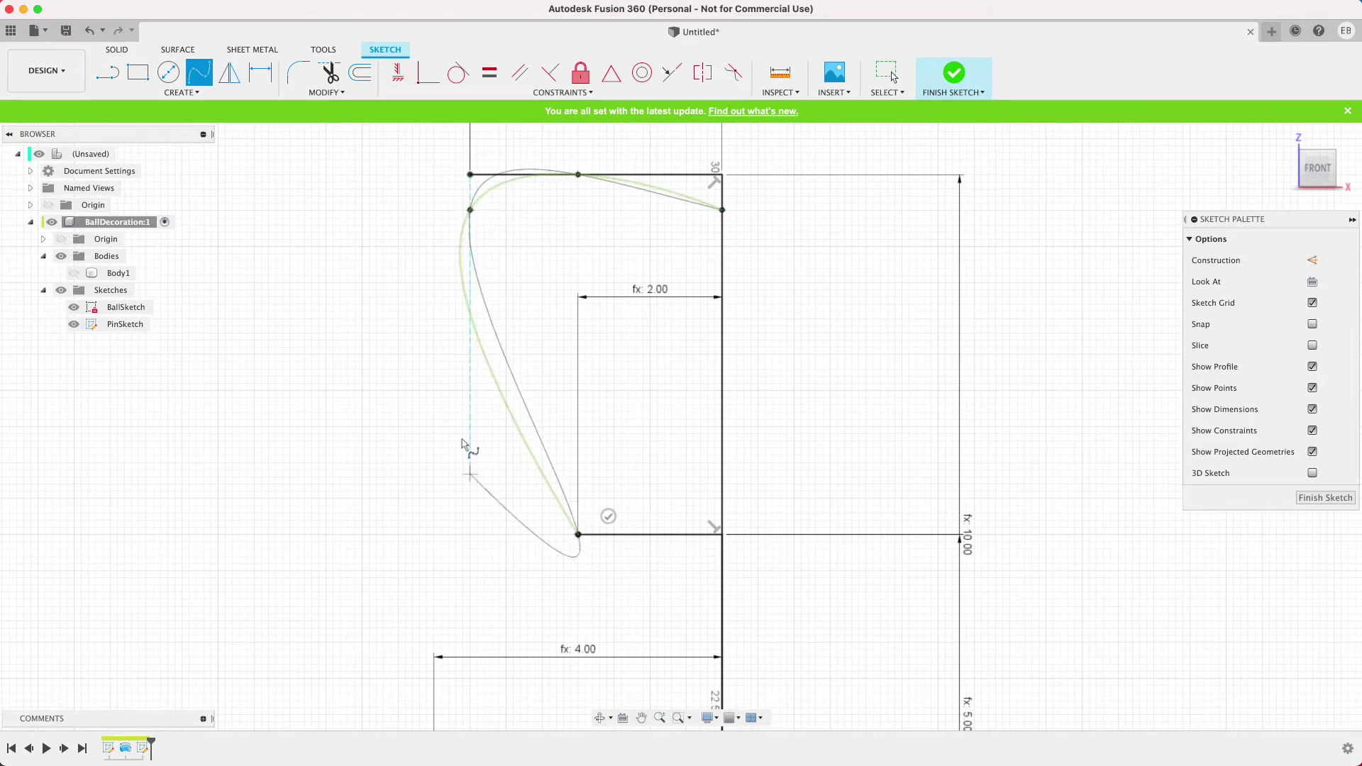
pyautogui.scroll(-5, 468, 454)
pyautogui.scroll(-3, 496, 425)
pyautogui.scroll(5, 523, 582)
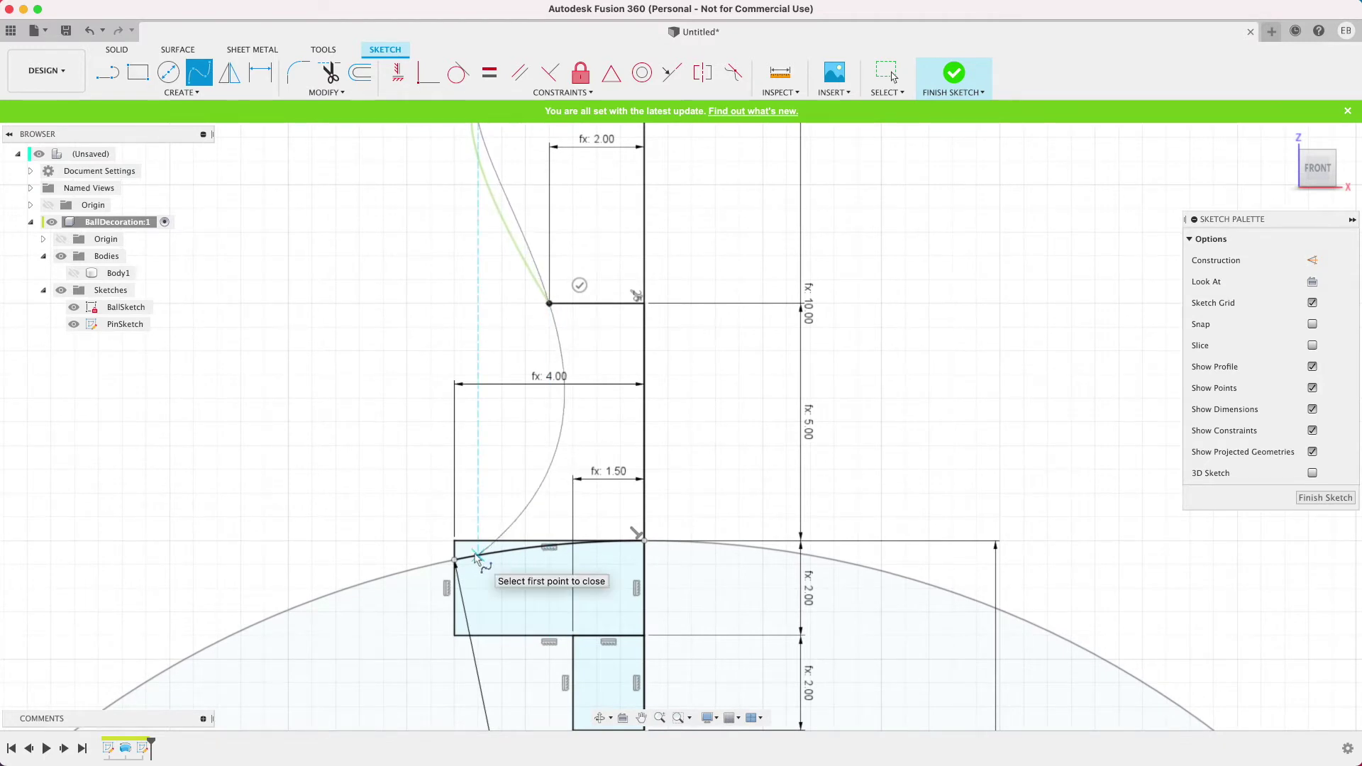
pyautogui.click(477, 553)
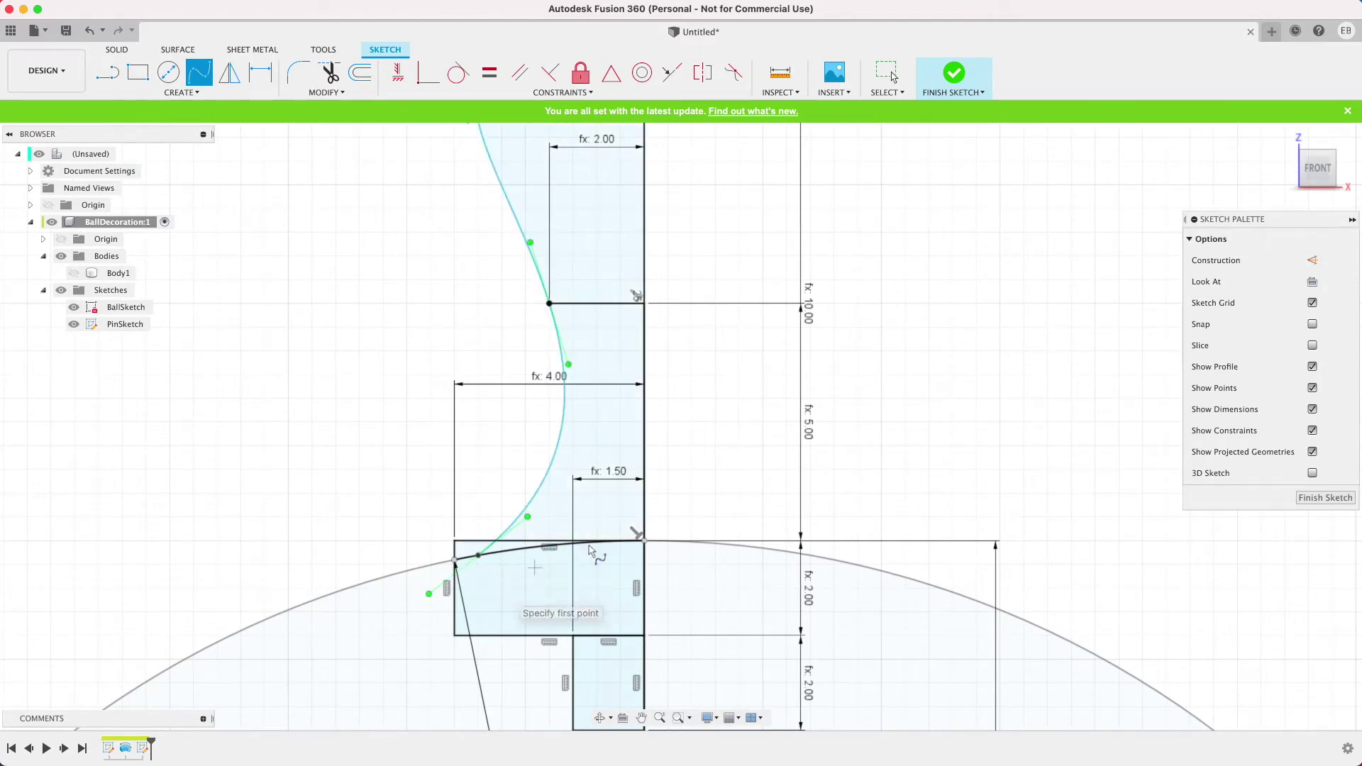
# - Shape the pin spline with its handles: horizontal at the axis end, vertical at the mid-height point, and flaring along the base arc
pyautogui.scroll(-2, 977, 594)
pyautogui.scroll(3, 978, 594)
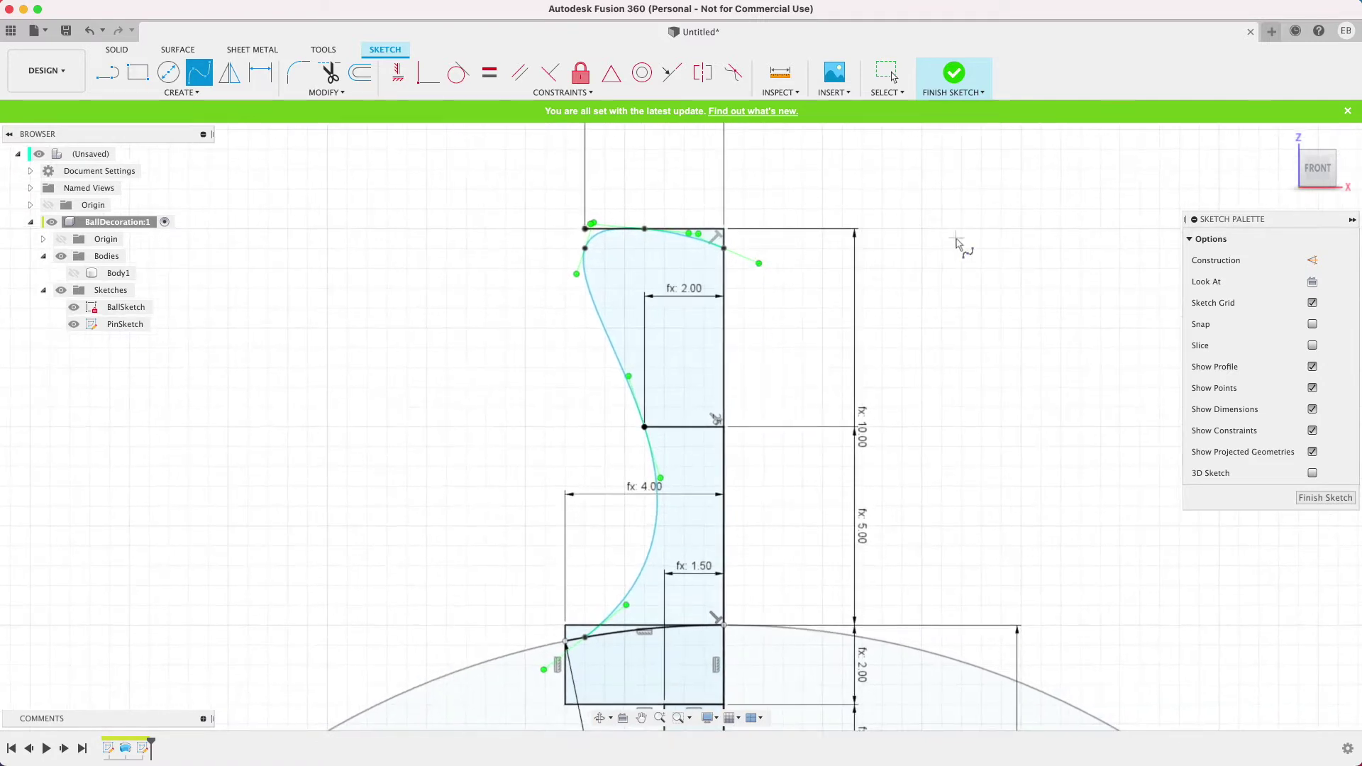
pyautogui.click(767, 248)
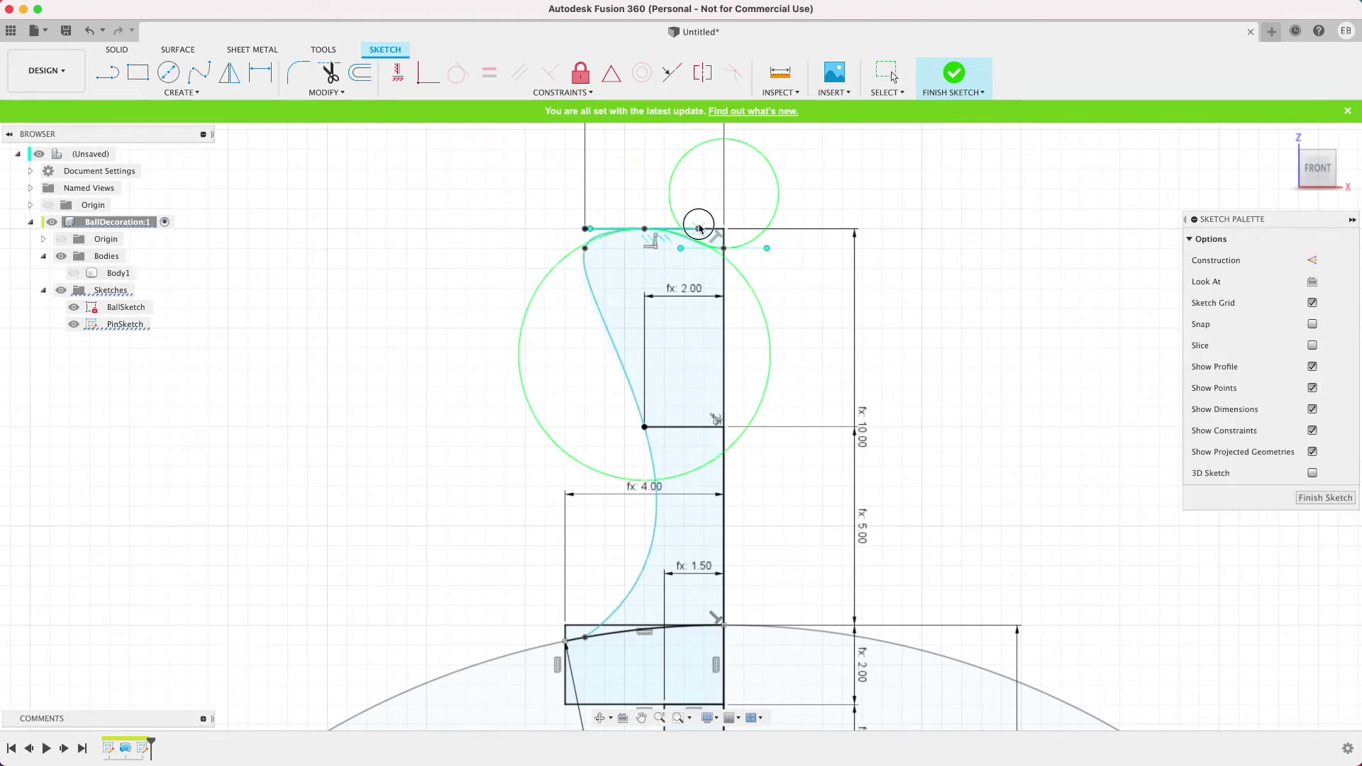
pyautogui.click(661, 479)
pyautogui.moveTo(662, 479); pyautogui.dragTo(644, 481)
pyautogui.moveTo(587, 644); pyautogui.dragTo(615, 626)
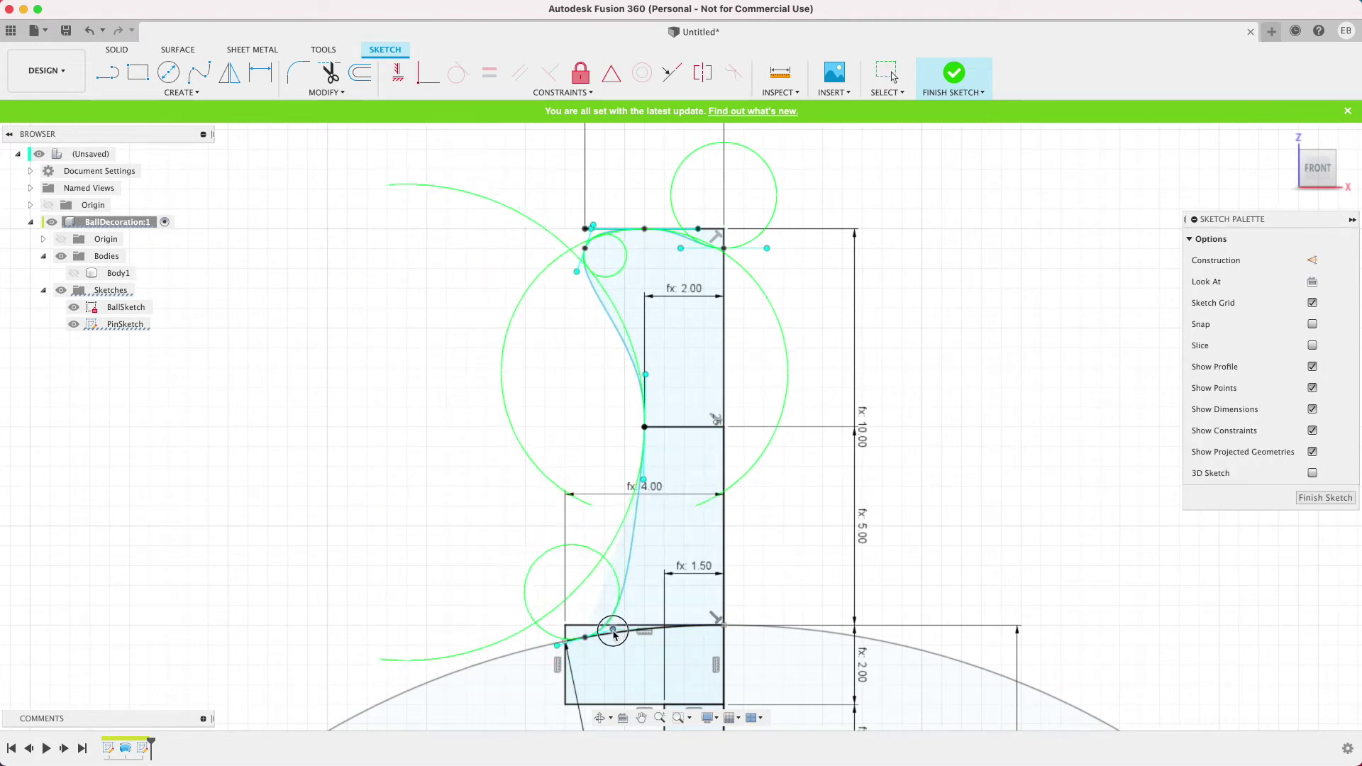
pyautogui.scroll(2, 537, 380)
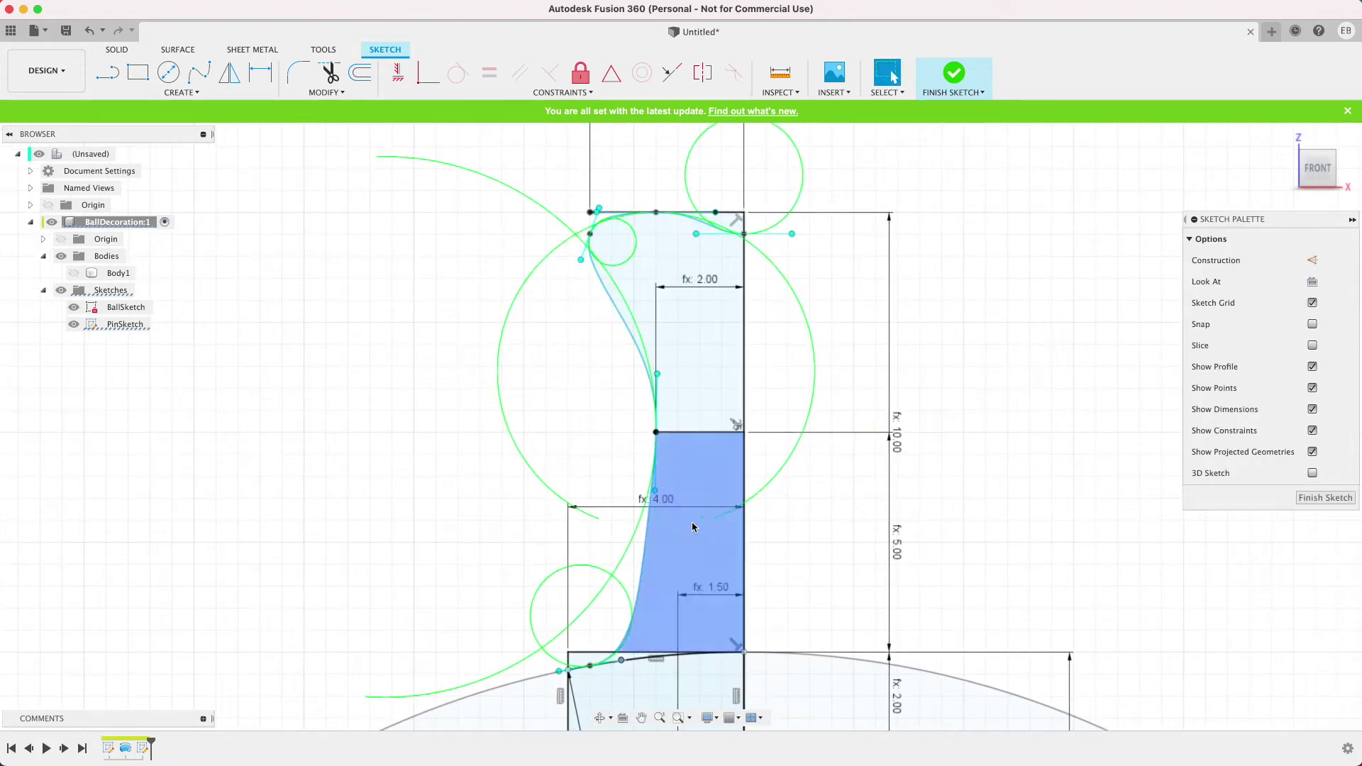
pyautogui.press('Escape')
# - Revolve the five pin, base and peg profiles 360 degrees about the central axis as a new body
pyautogui.click(682, 276)
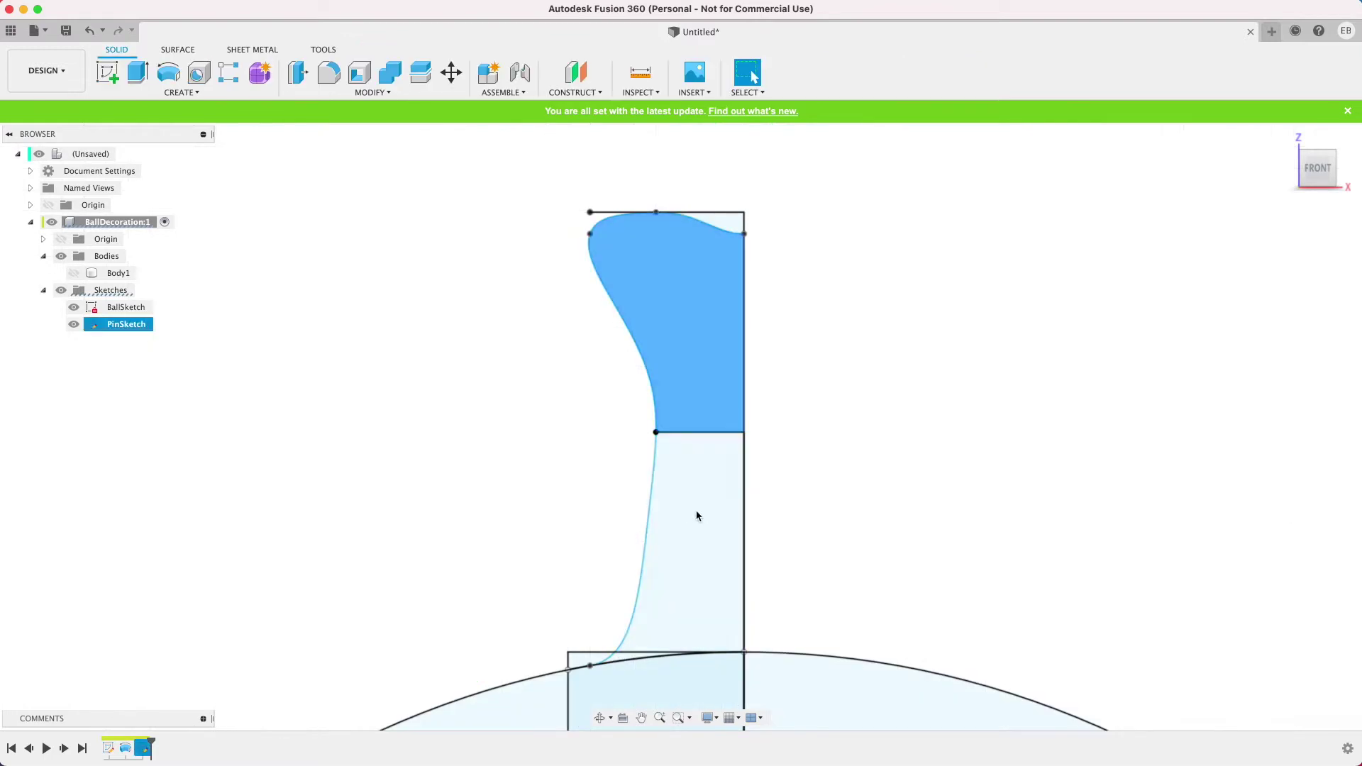
pyautogui.keyDown('shift'); pyautogui.click(646, 640); pyautogui.keyUp('shift')
pyautogui.keyDown('shift'); pyautogui.click(620, 661); pyautogui.keyUp('shift')
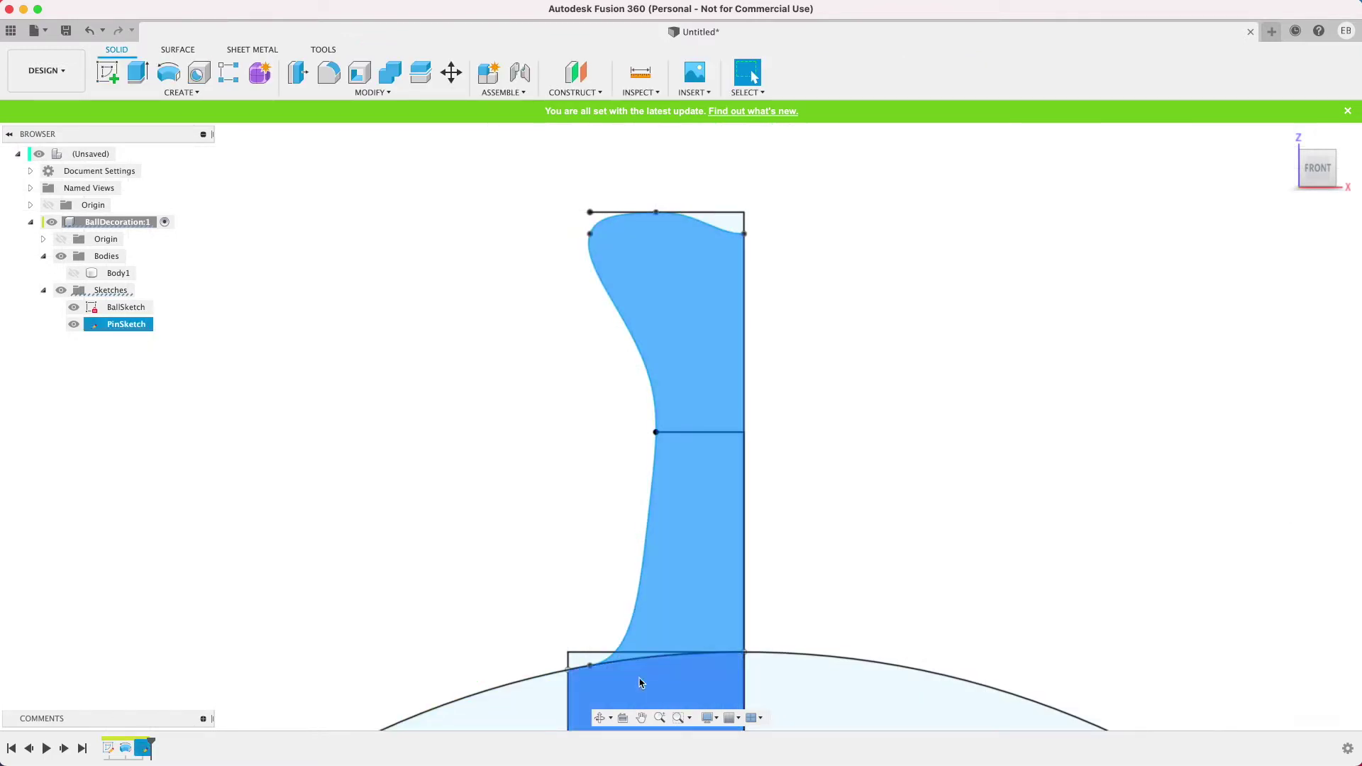
pyautogui.scroll(-5, 356, 373)
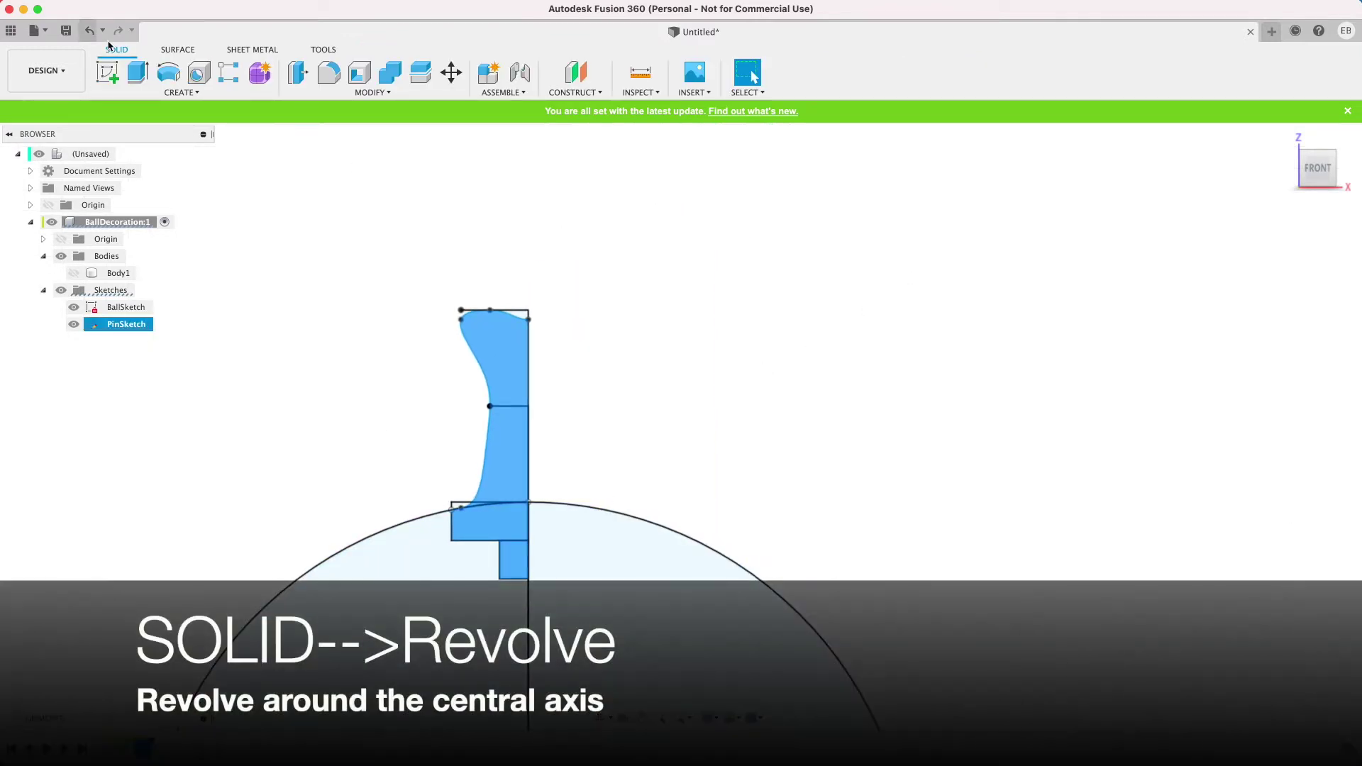
pyautogui.click(171, 80)
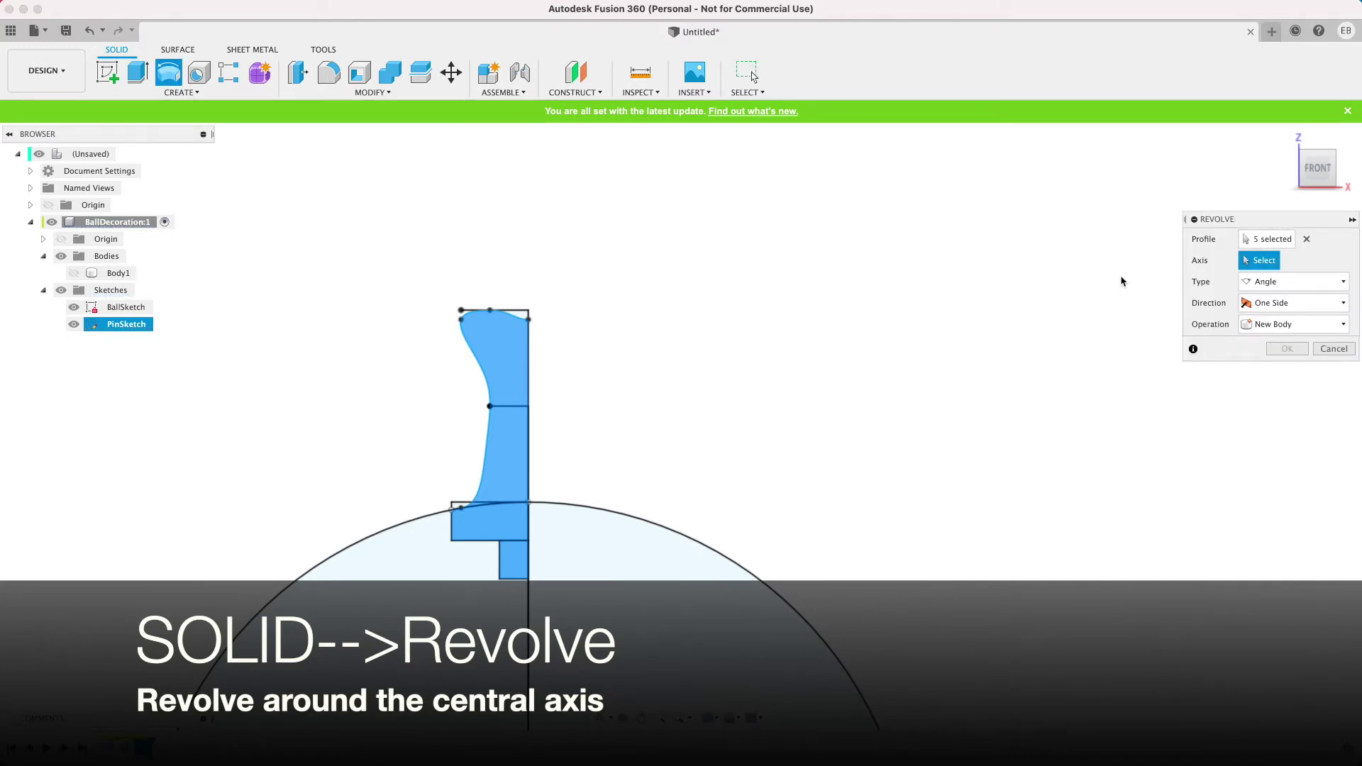
pyautogui.click(540, 354)
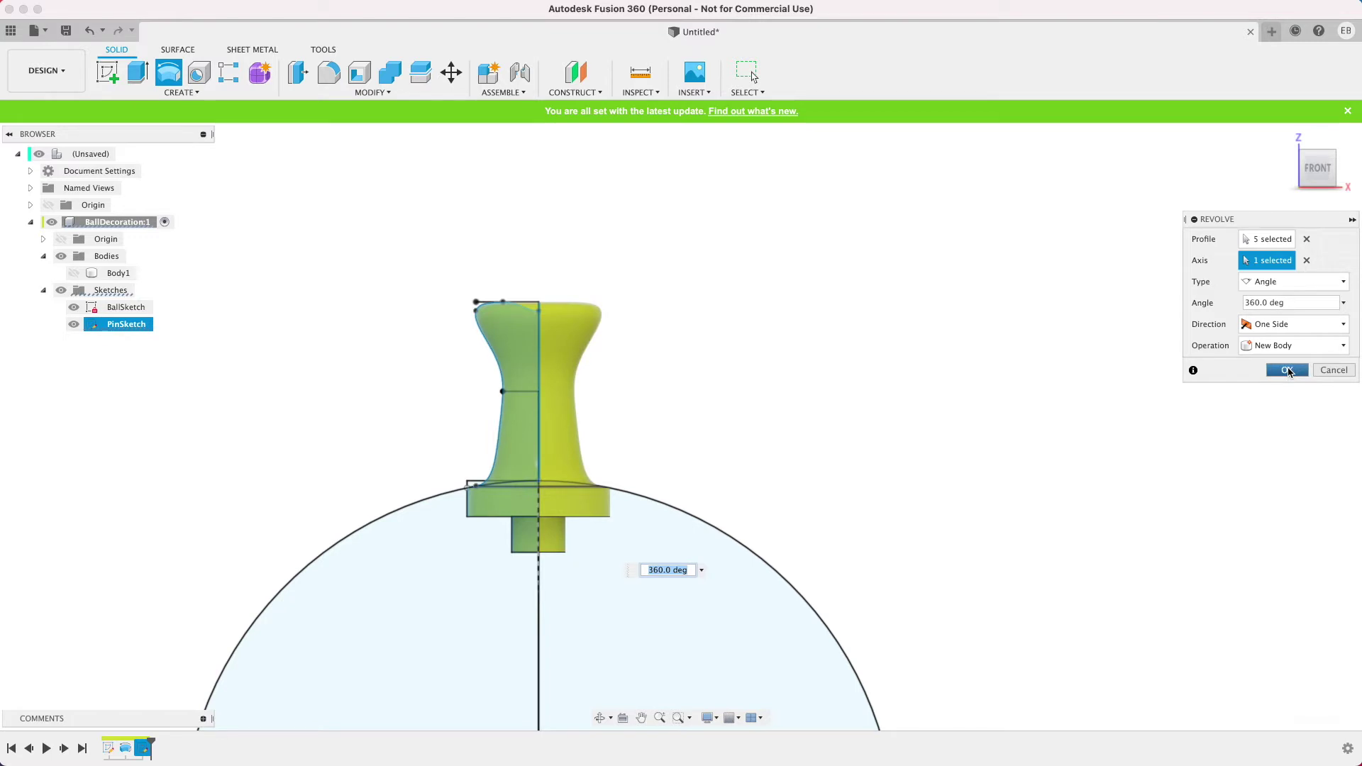
pyautogui.click(1289, 371)
pyautogui.moveTo(1319, 174)
pyautogui.mouseDown()
pyautogui.moveTo(1338, 203)
pyautogui.moveTo(1323, 167)
pyautogui.moveTo(1278, 174)
pyautogui.moveTo(1304, 177)
pyautogui.moveTo(1287, 198)
pyautogui.moveTo(1323, 189)
pyautogui.mouseUp()
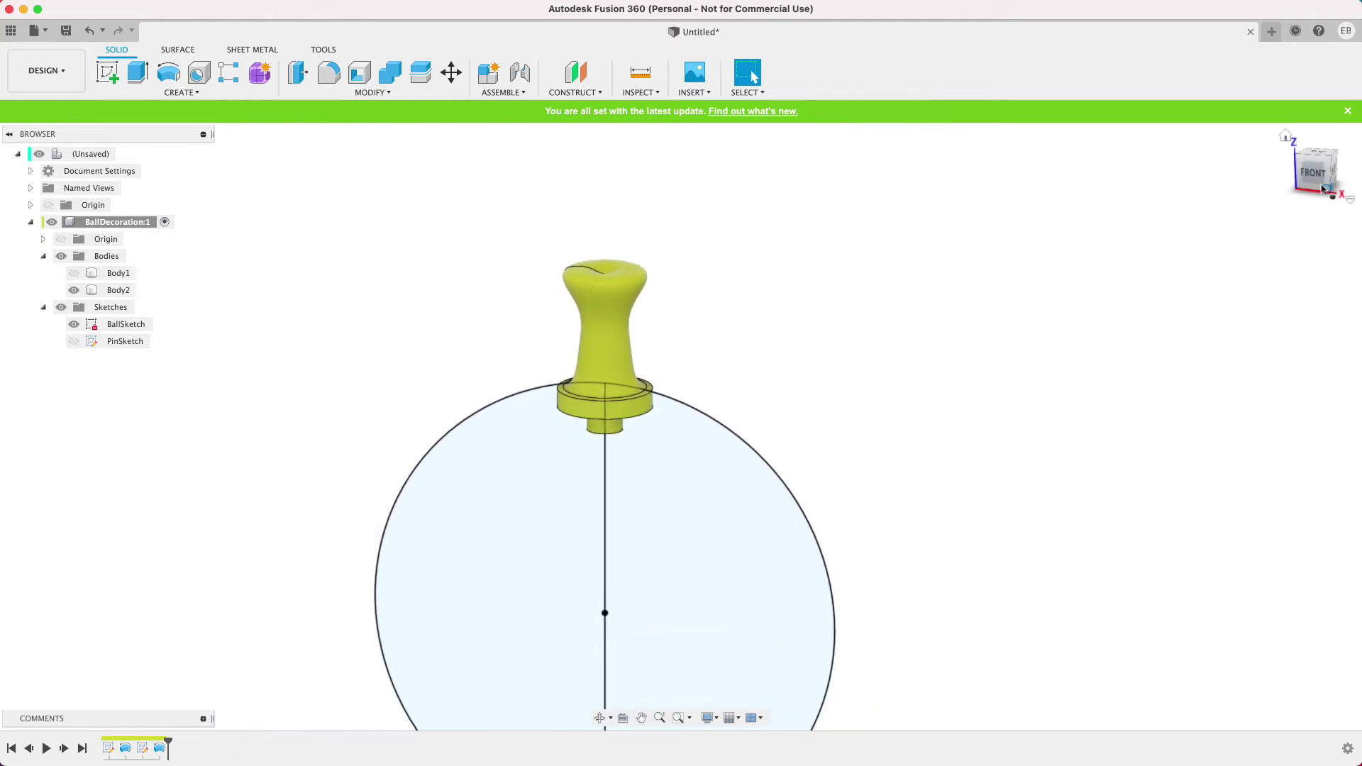
# - Set the user parameters pinMaxRadius to 3 mm, pinMinRadius to 1.5 mm and baseRadius to 3.5 mm
pyautogui.click(372, 93)
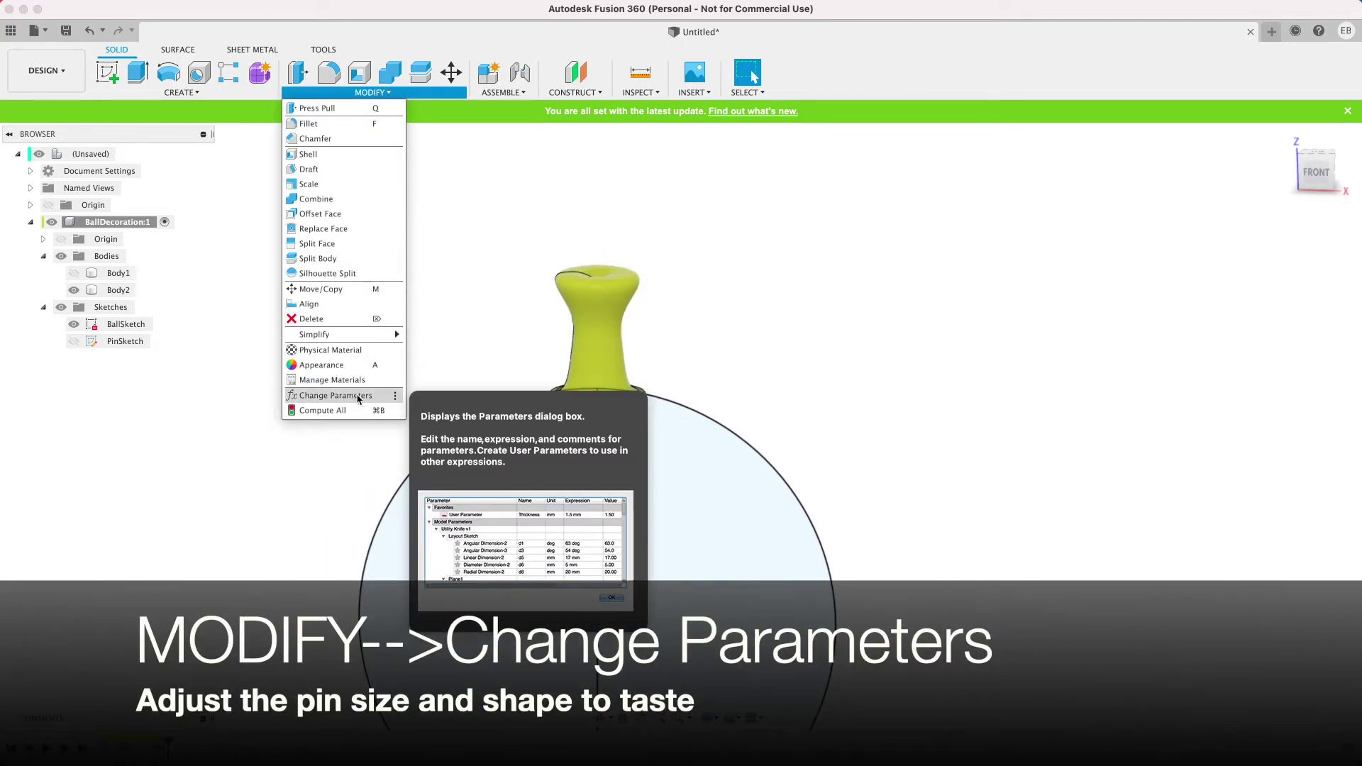
pyautogui.click(336, 395)
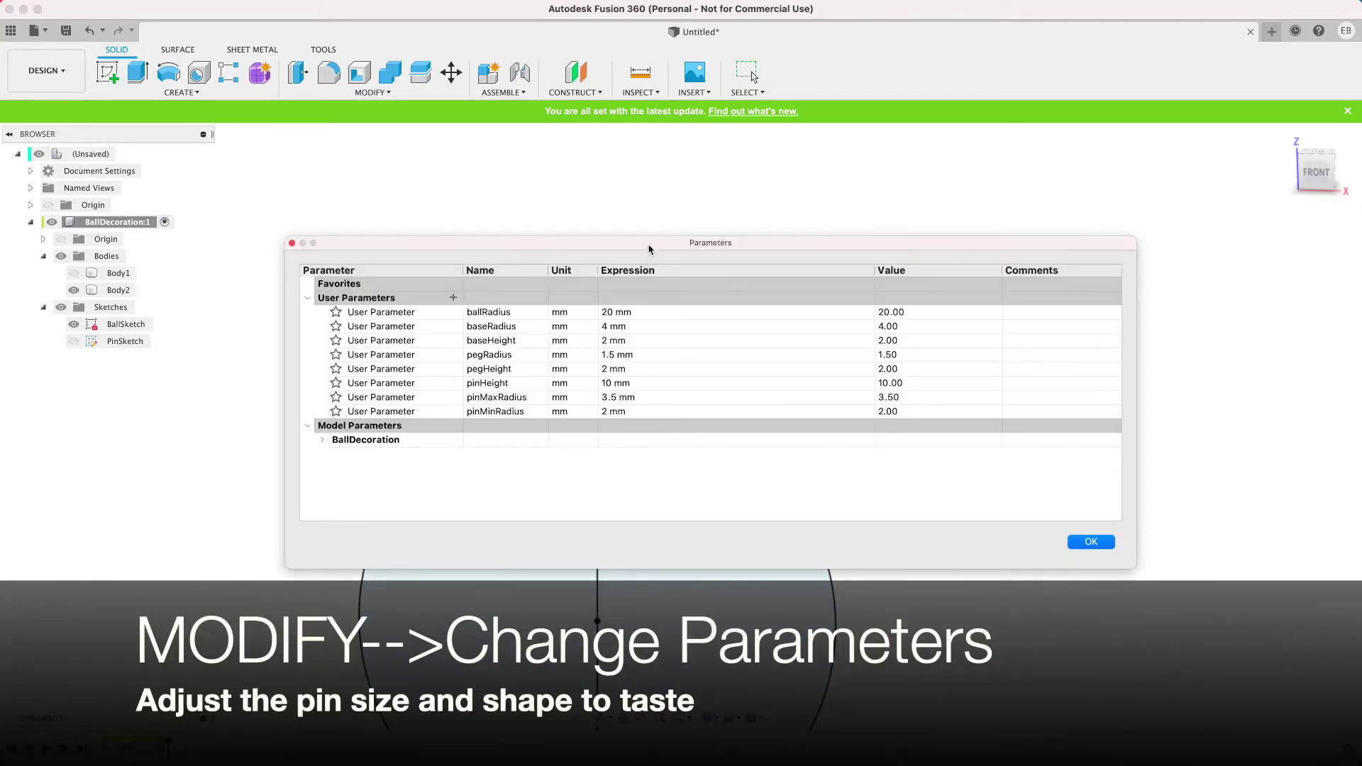
pyautogui.moveTo(644, 251); pyautogui.dragTo(837, 444)
pyautogui.click(692, 589)
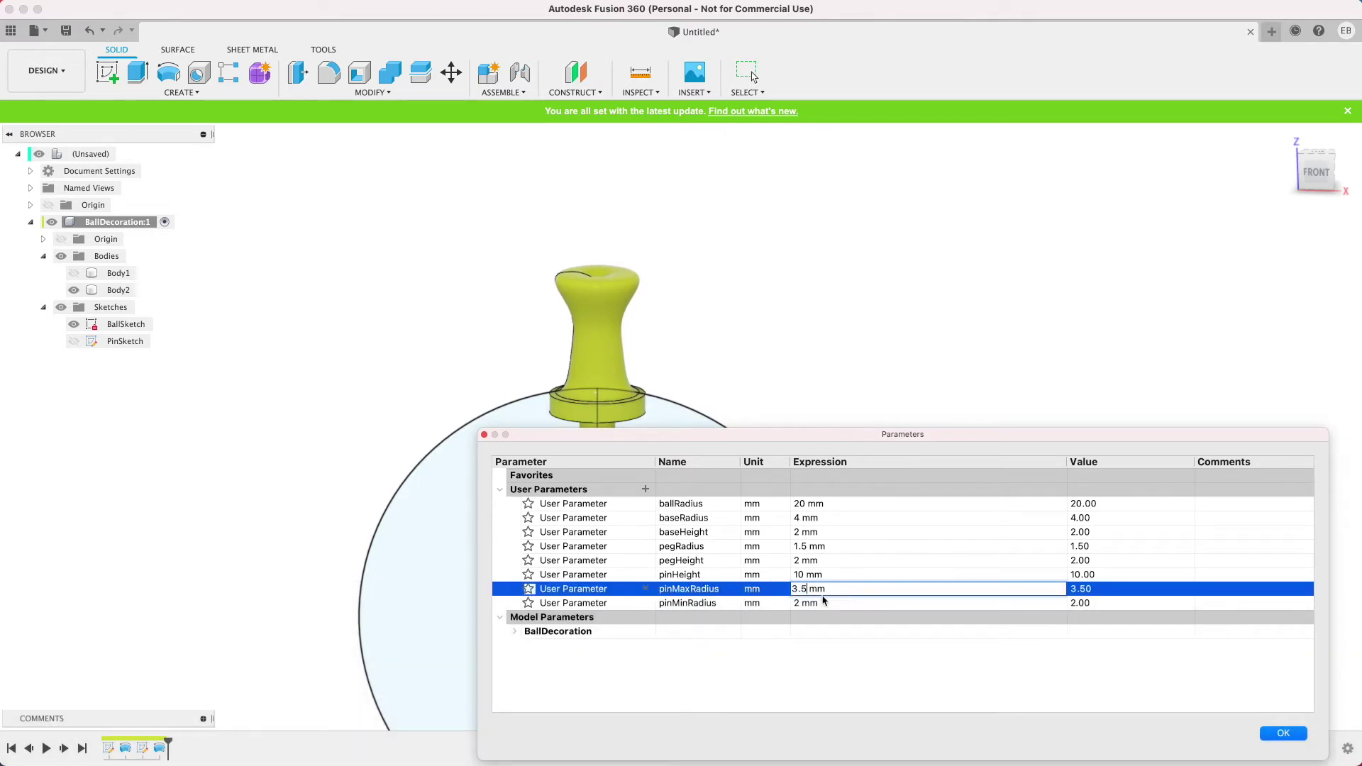
pyautogui.click(818, 590)
pyautogui.click(795, 604)
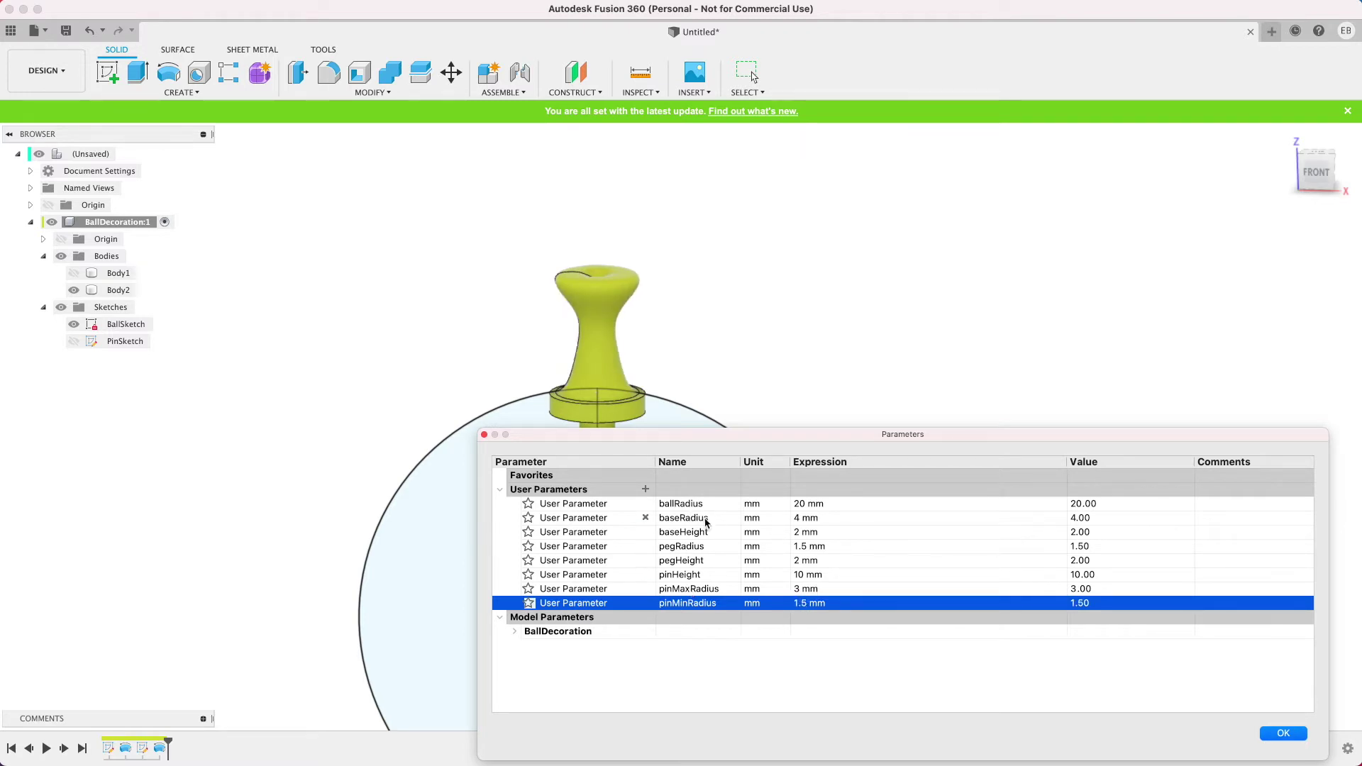
pyautogui.click(799, 518)
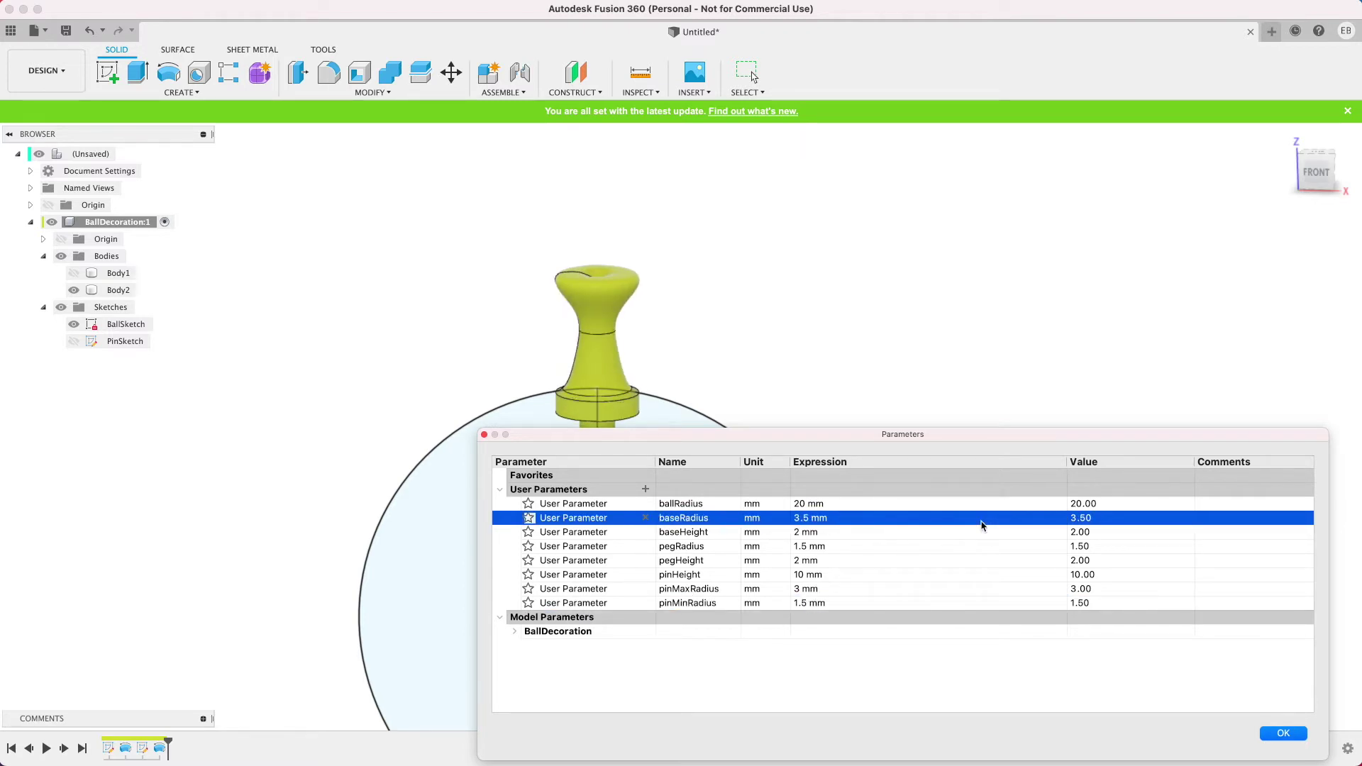
pyautogui.click(1291, 742)
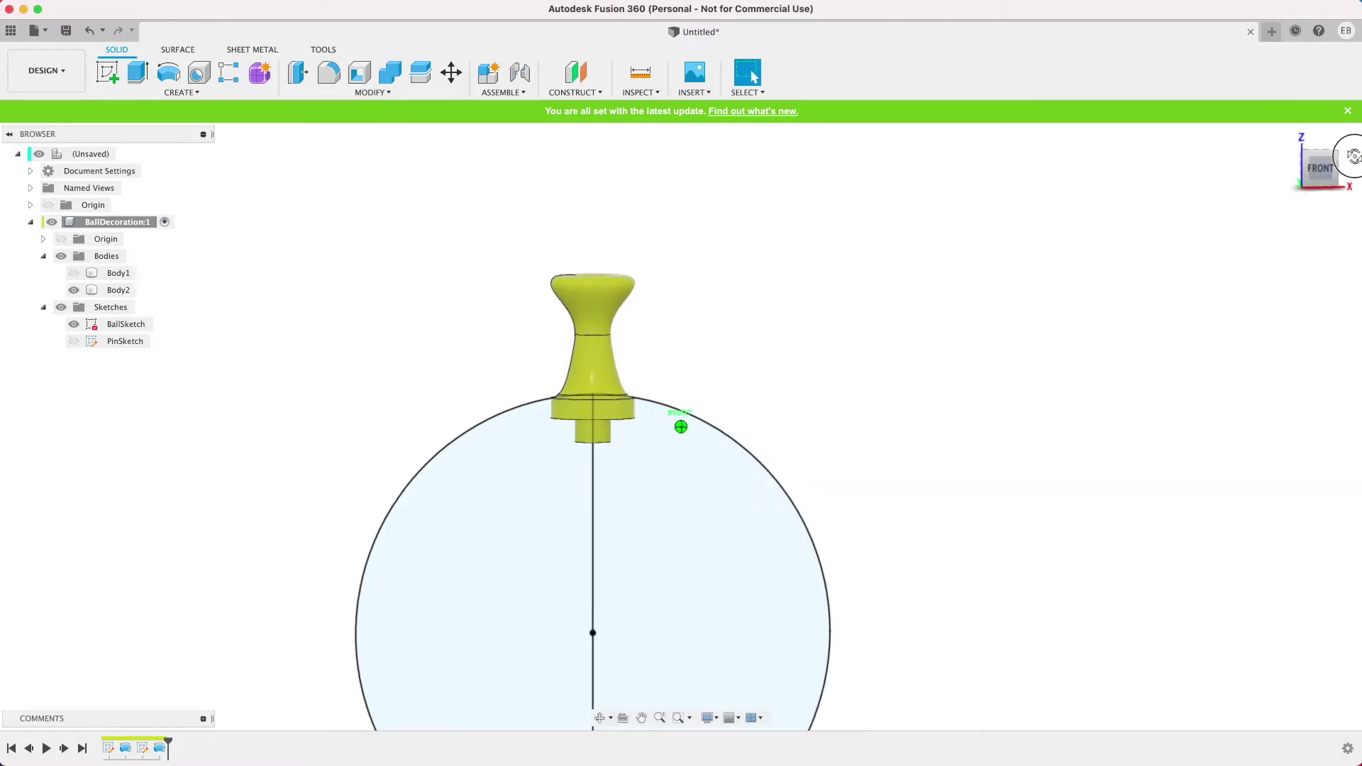
# - Edit PinSketch, moving the spline's upper outer point inward and lengthening its handle at the base arc
pyautogui.doubleClick(125, 341)
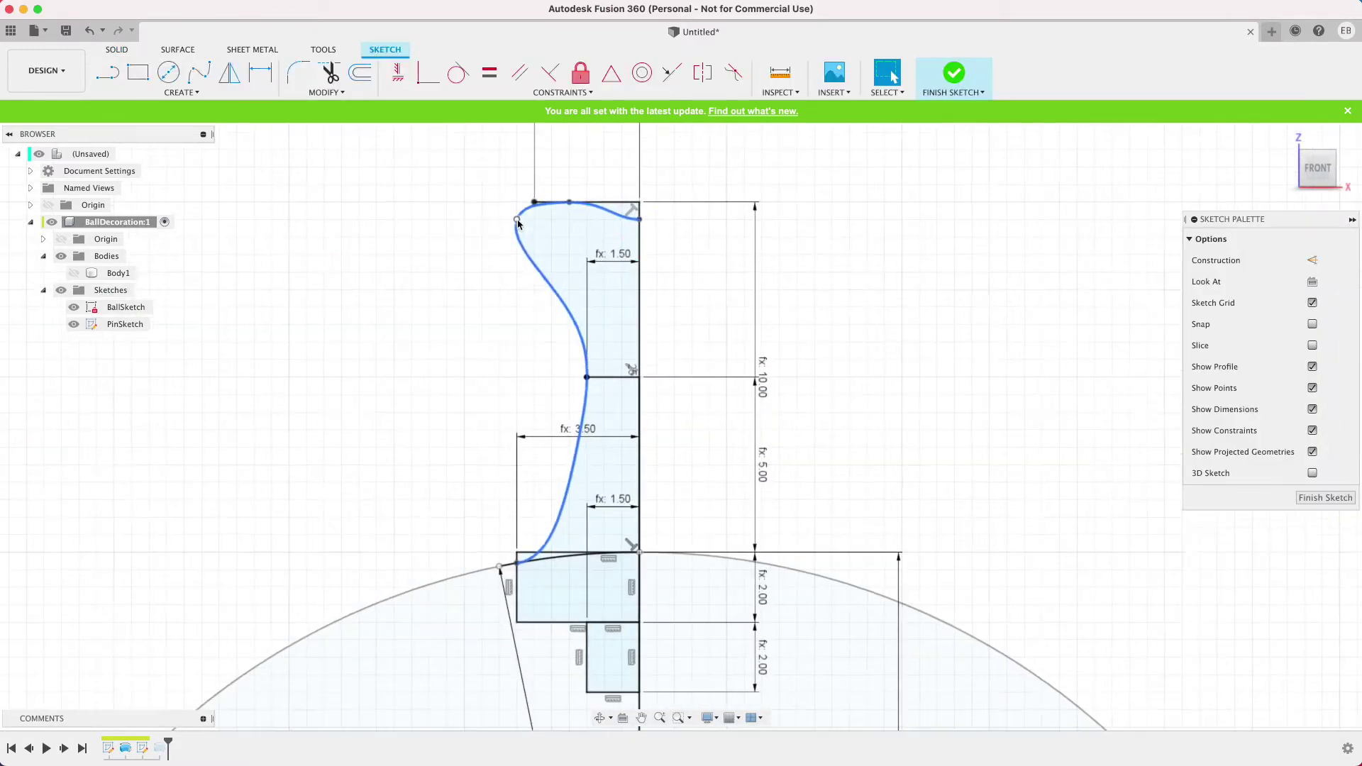
pyautogui.moveTo(543, 232)
pyautogui.mouseDown()
pyautogui.moveTo(541, 249)
pyautogui.moveTo(581, 211)
pyautogui.moveTo(550, 237)
pyautogui.mouseUp()
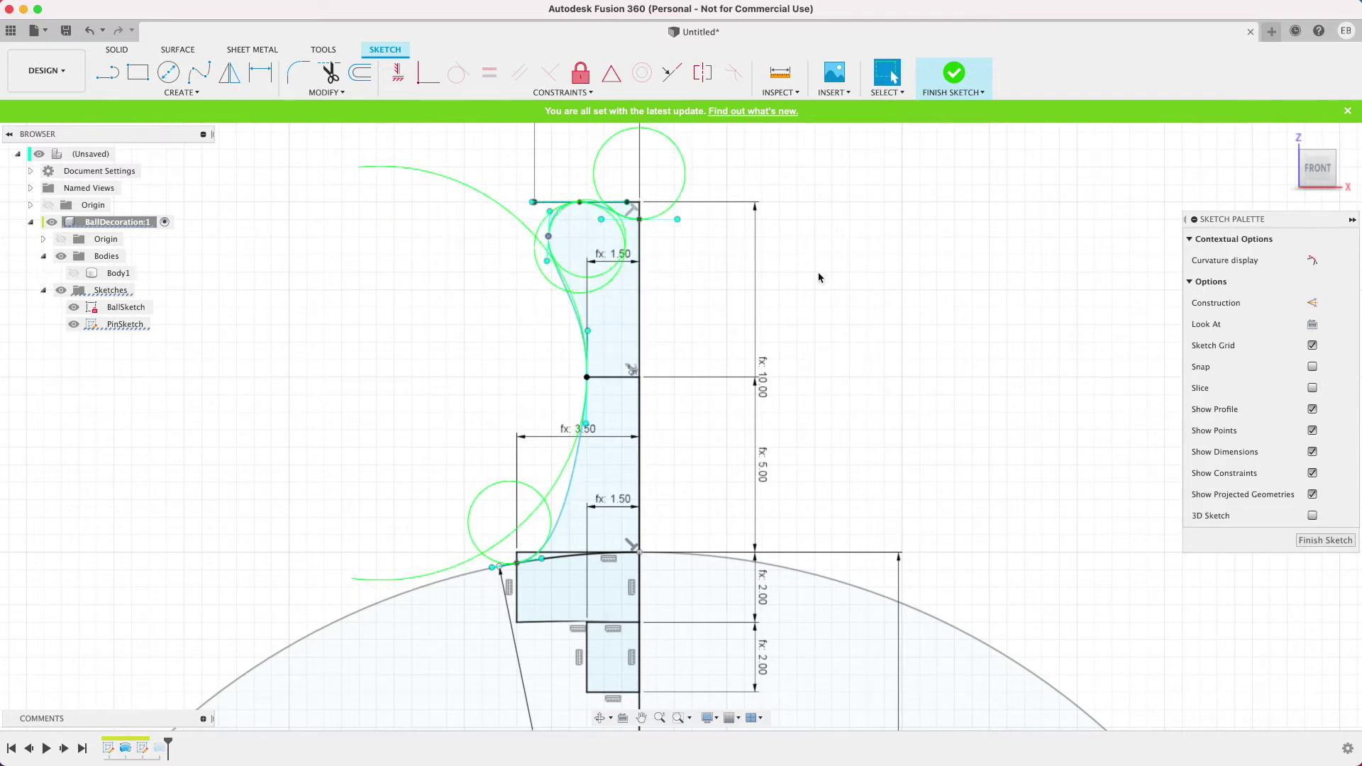
pyautogui.moveTo(494, 566); pyautogui.dragTo(477, 564)
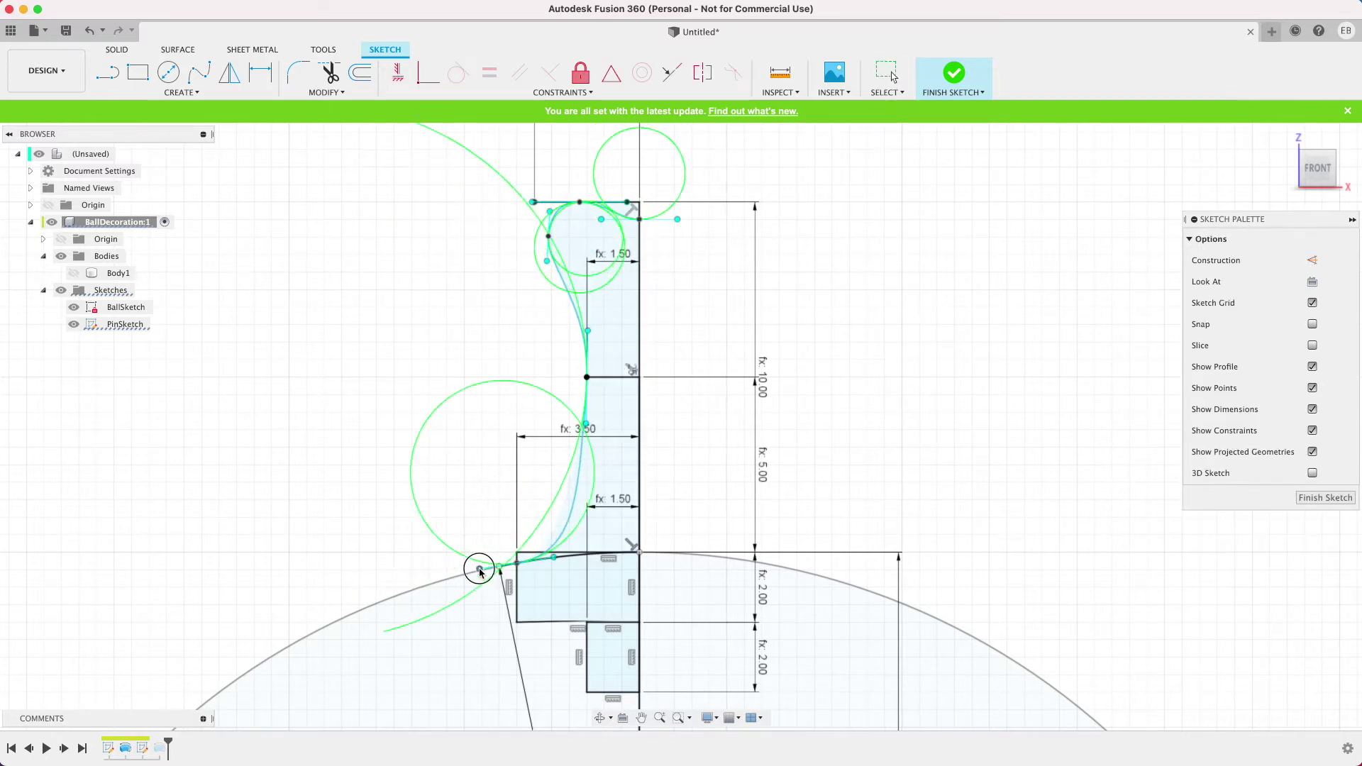
pyautogui.click(953, 73)
pyautogui.keyDown('shift'); pyautogui.moveTo(681, 427); pyautogui.dragTo(681, 426, button='middle'); pyautogui.keyUp('shift')
pyautogui.scroll(-5, 924, 204)
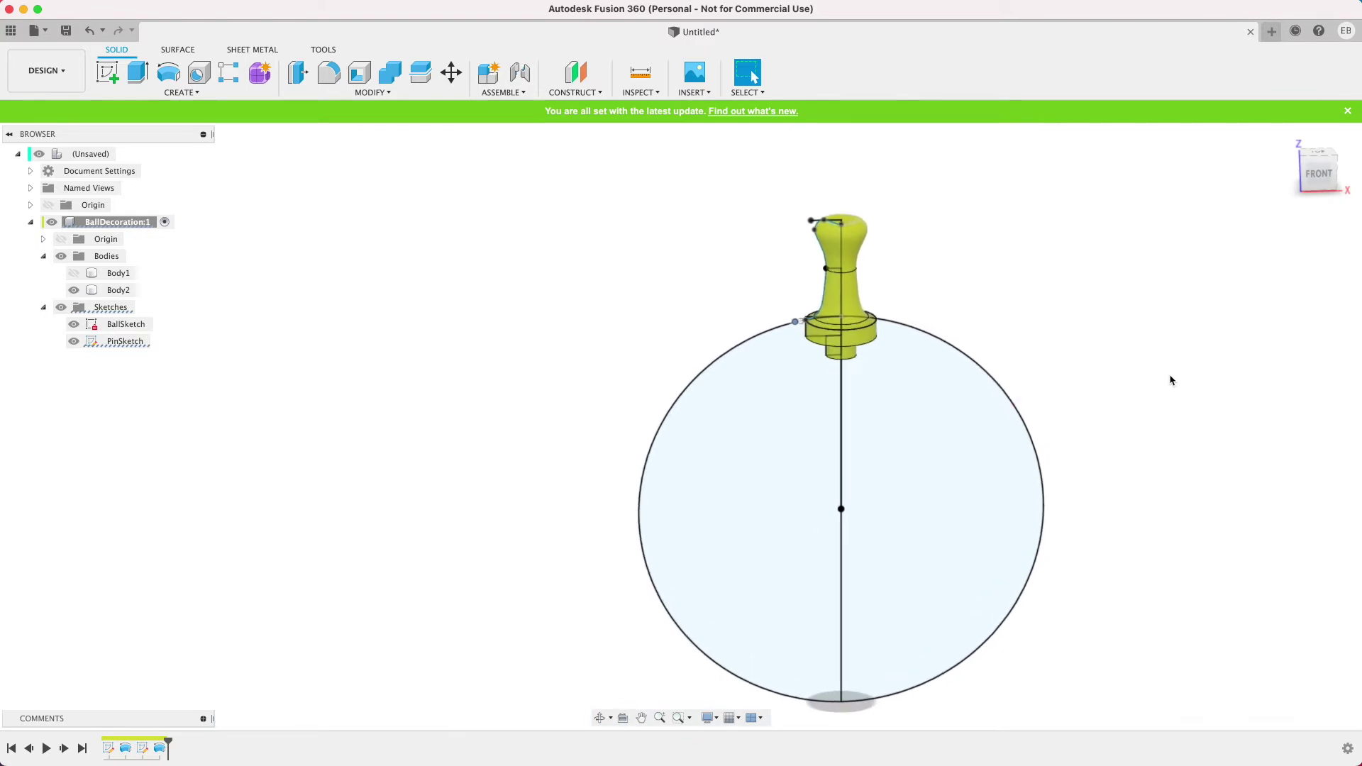
# - Set the pinHeight user parameter to 8 mm
pyautogui.click(372, 92)
pyautogui.click(397, 392)
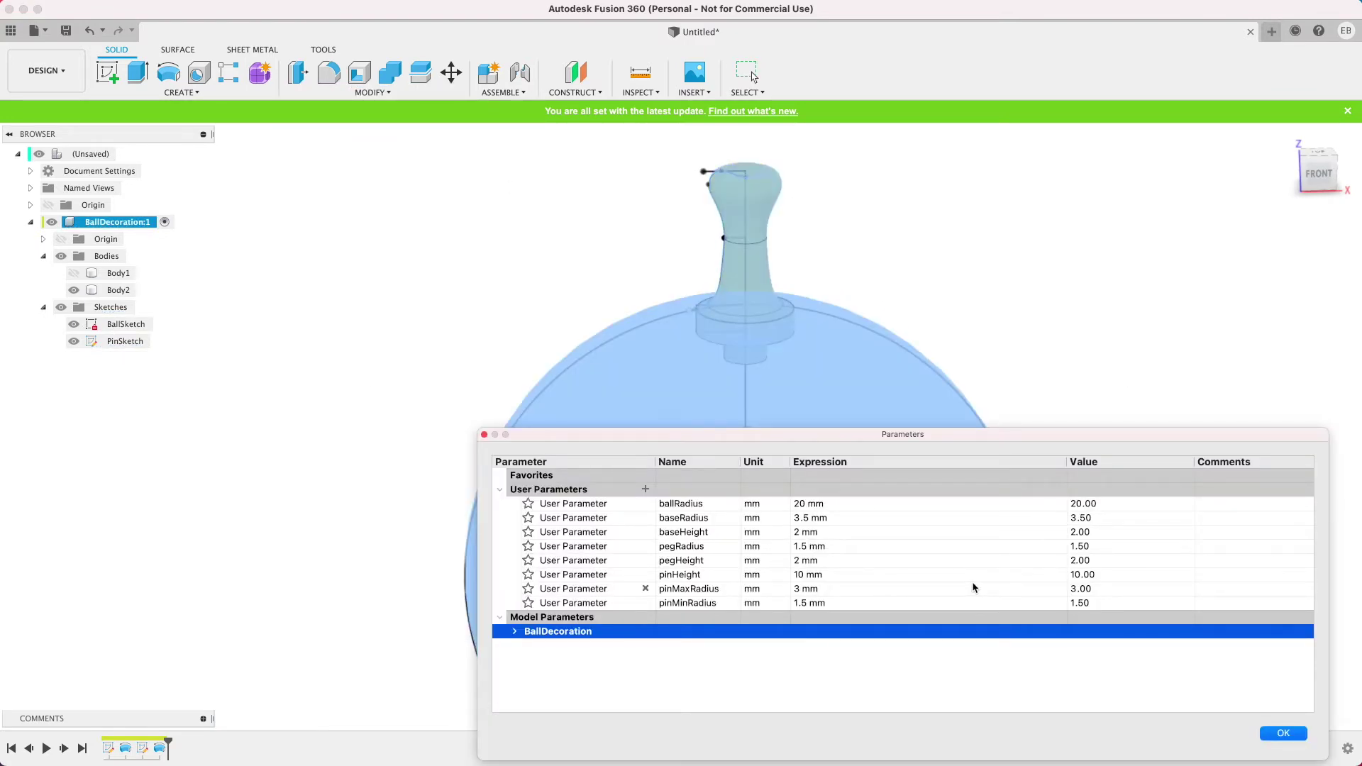
pyautogui.click(807, 575)
pyautogui.write('8')
pyautogui.press('Return')
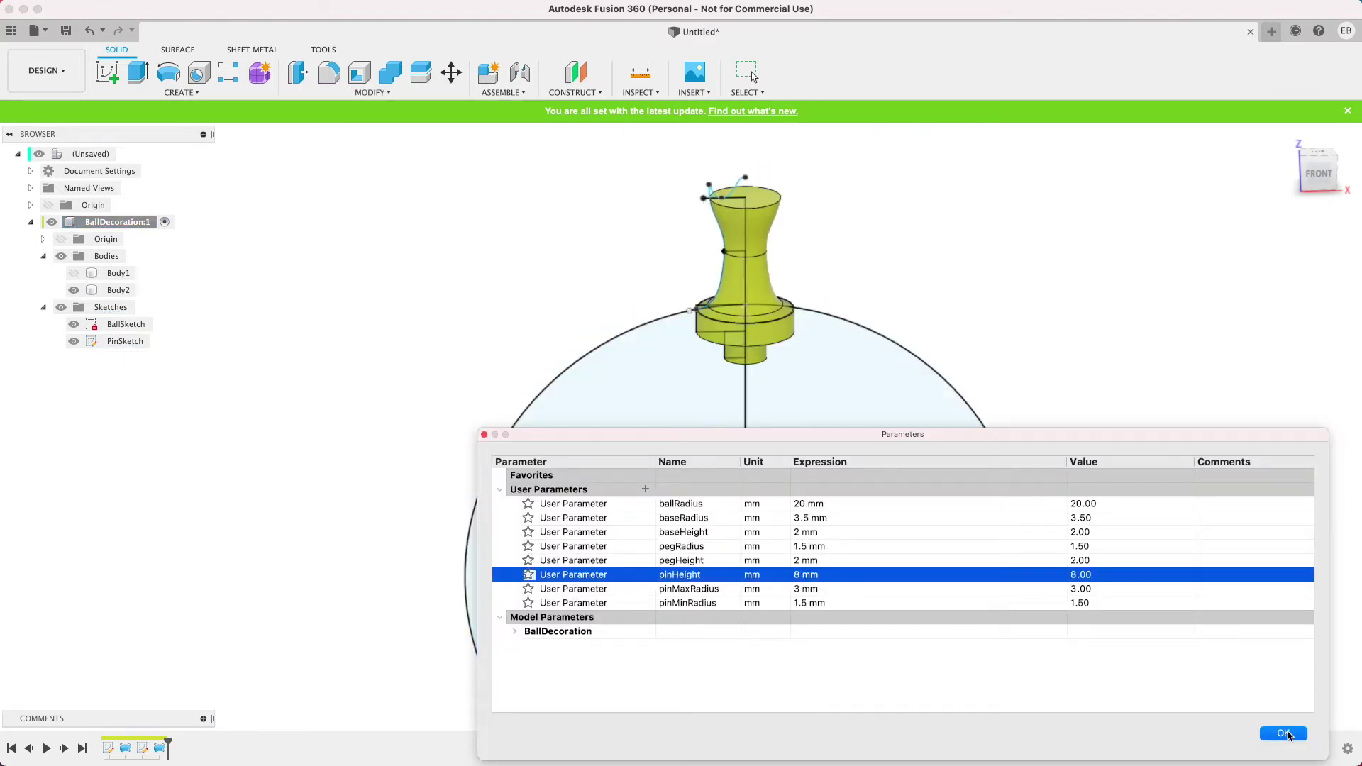
pyautogui.click(1283, 733)
# - Edit PinSketch, repositioning the spline's upper points below the shortened pin's top line to restore the rounded head
pyautogui.doubleClick(125, 341)
pyautogui.scroll(5, 770, 213)
pyautogui.moveTo(771, 225); pyautogui.dragTo(670, 231)
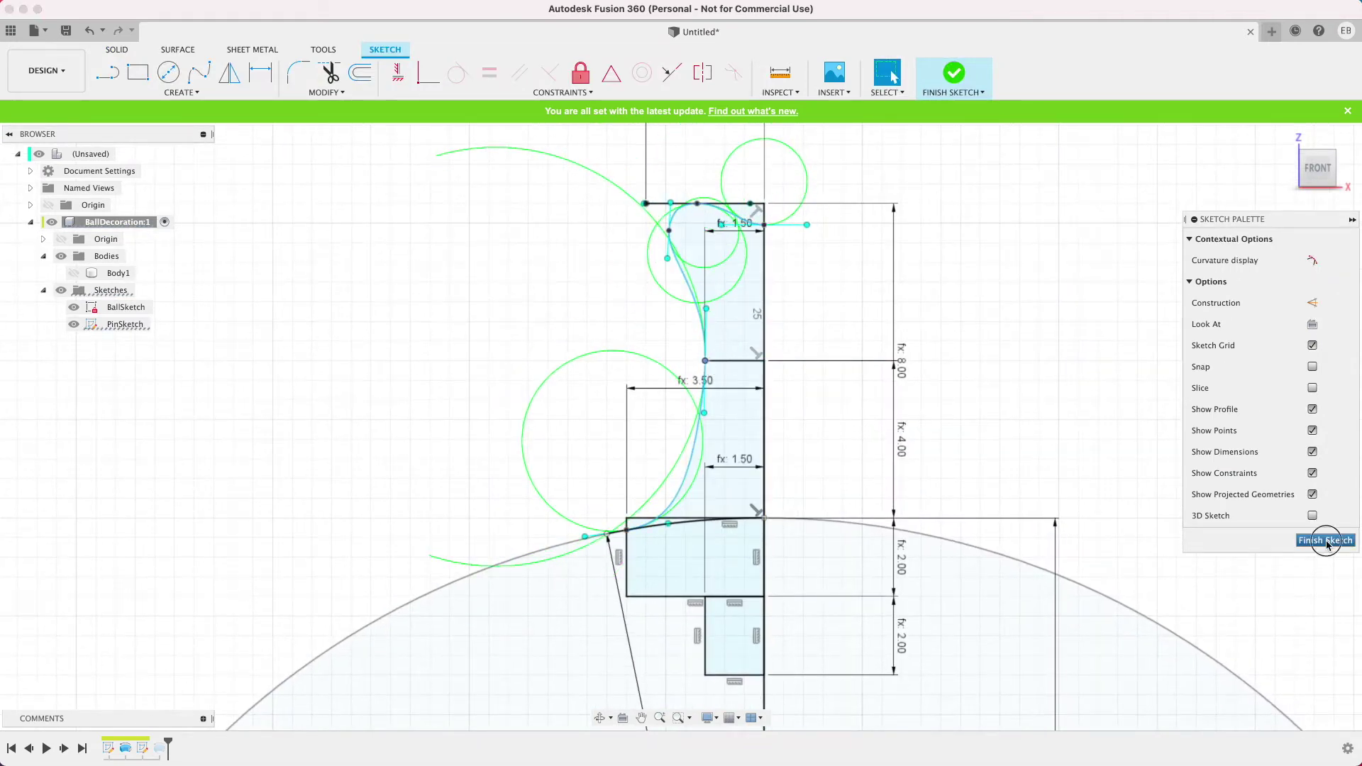
pyautogui.click(1325, 541)
pyautogui.click(182, 92)
pyautogui.click(372, 92)
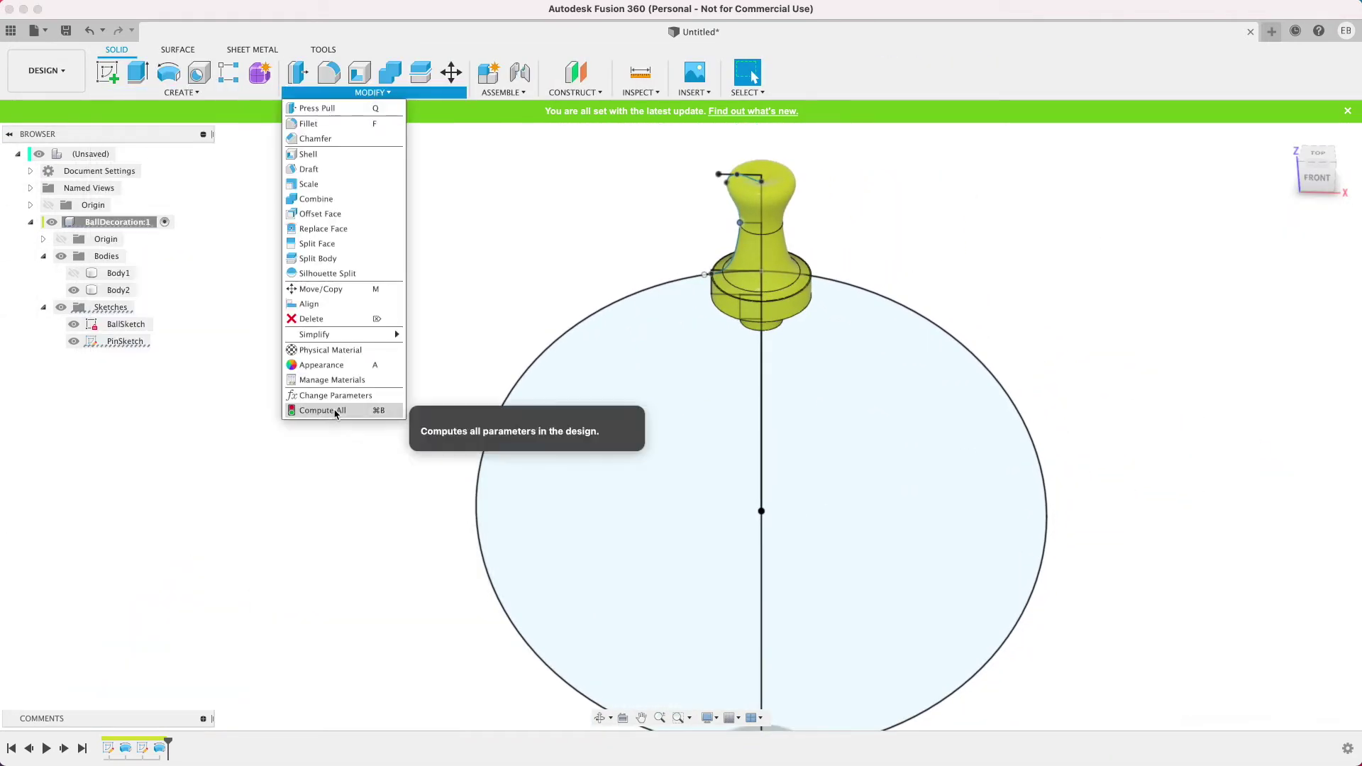
pyautogui.click(334, 395)
pyautogui.click(1282, 734)
# - Edit PinSketch, refining the pin head by adjusting the spline's axis end, top point and outer point, and its flare at the base
pyautogui.click(1317, 177)
pyautogui.rightClick(124, 341)
pyautogui.click(186, 386)
pyautogui.scroll(3, 724, 226)
pyautogui.click(705, 256)
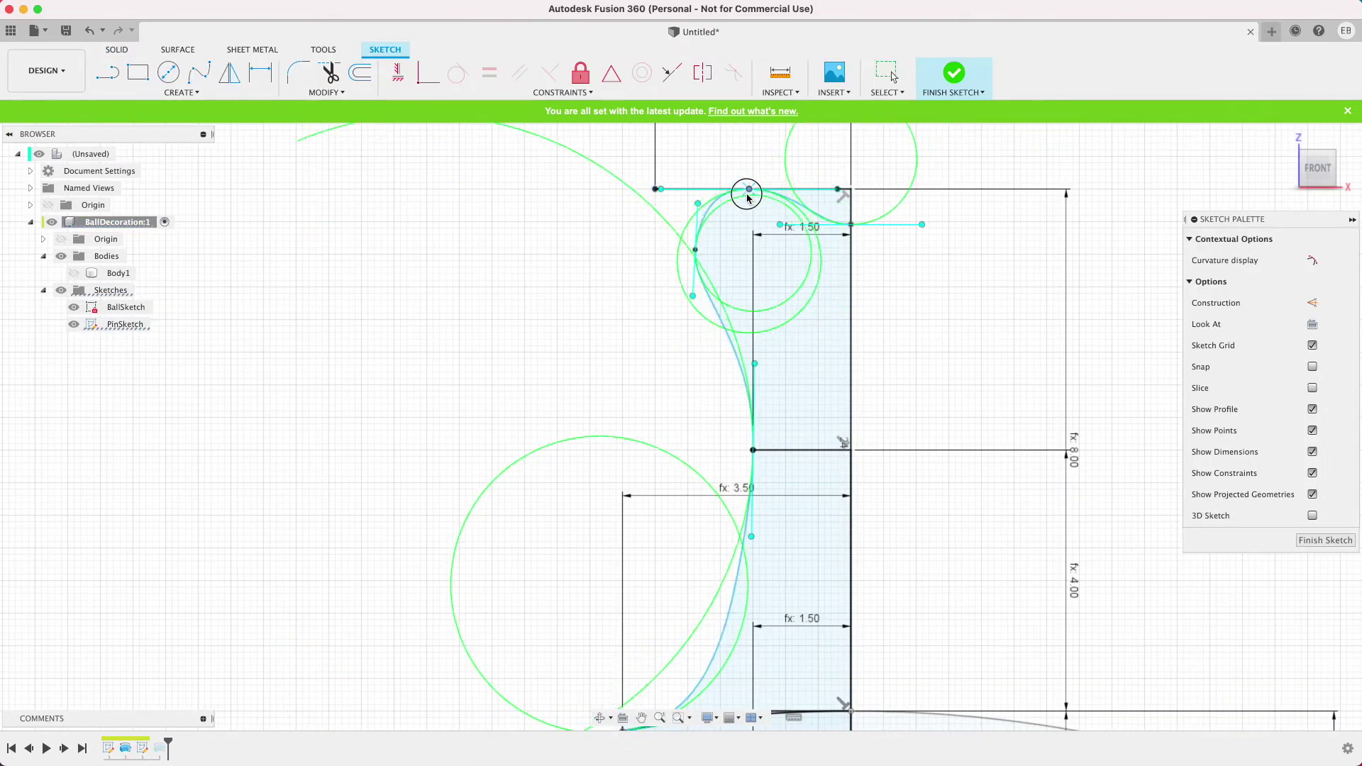
pyautogui.moveTo(701, 257); pyautogui.dragTo(708, 237)
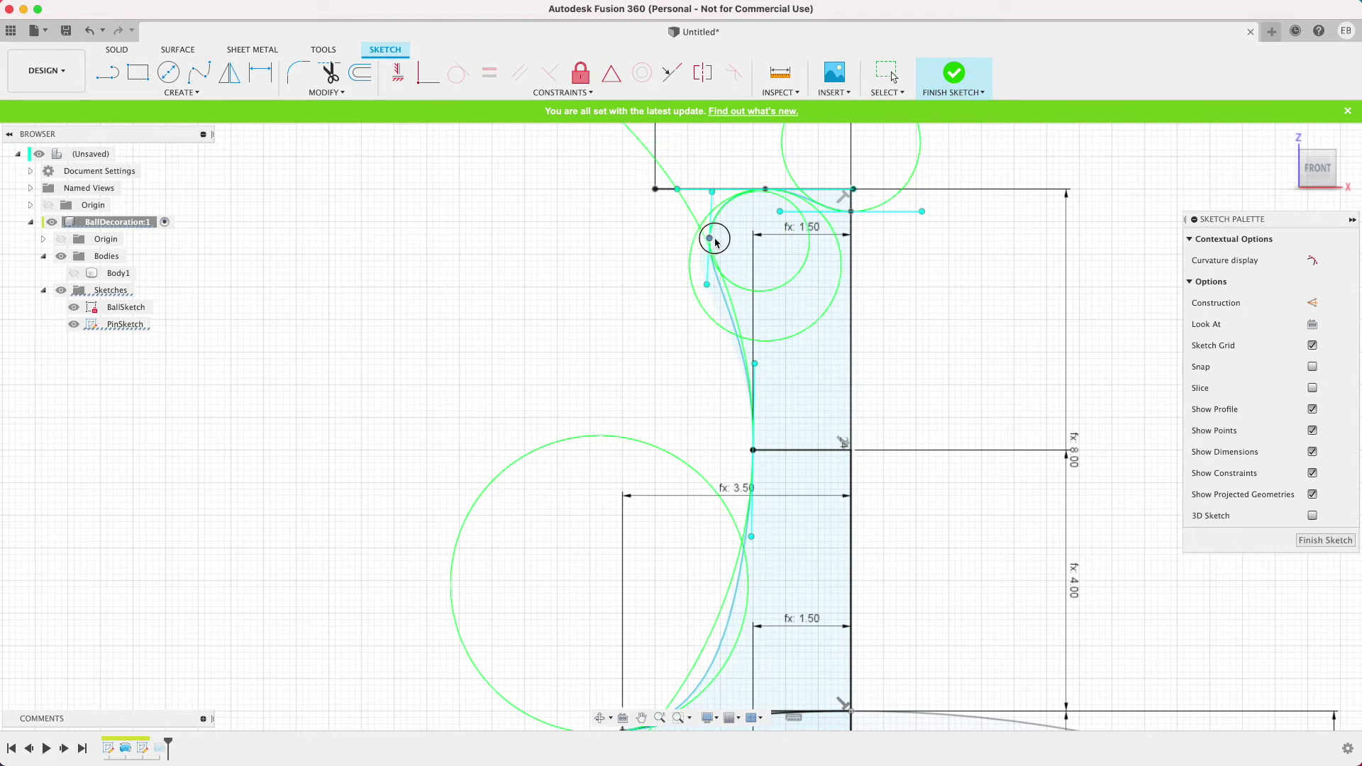
pyautogui.scroll(-1, 384, 348)
pyautogui.click(674, 671)
pyautogui.click(1345, 499)
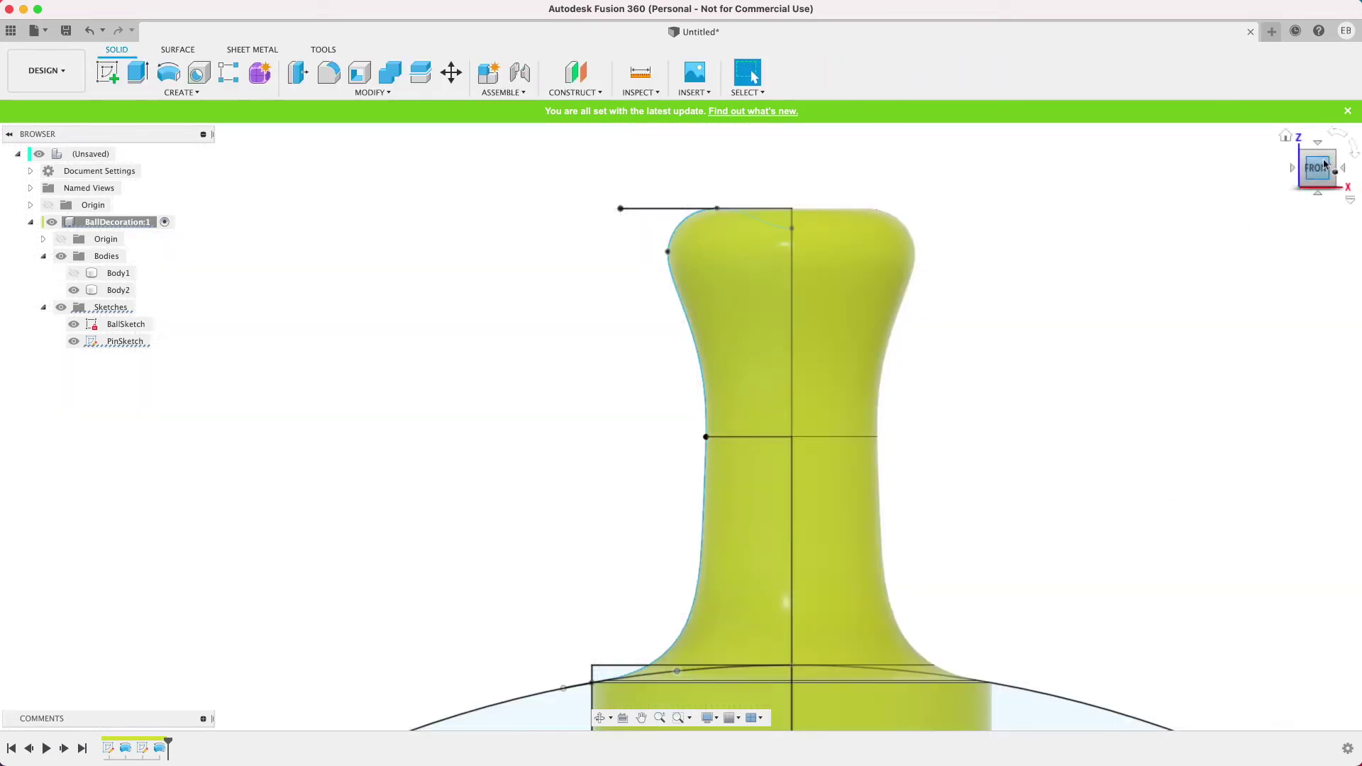
# - Show the hidden ball body together with the pin body
pyautogui.scroll(-3, 569, 173)
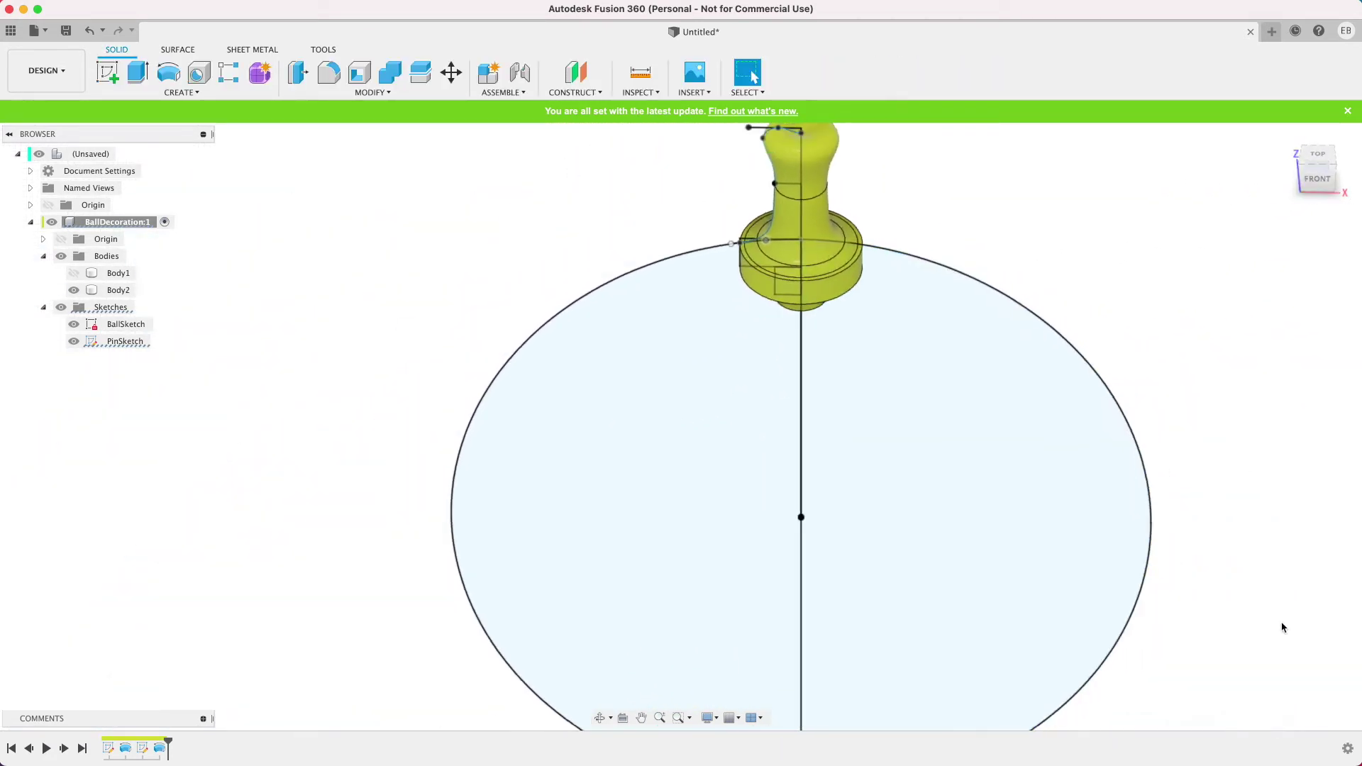
pyautogui.click(1320, 176)
pyautogui.scroll(-5, 877, 143)
pyautogui.scroll(4, 901, 139)
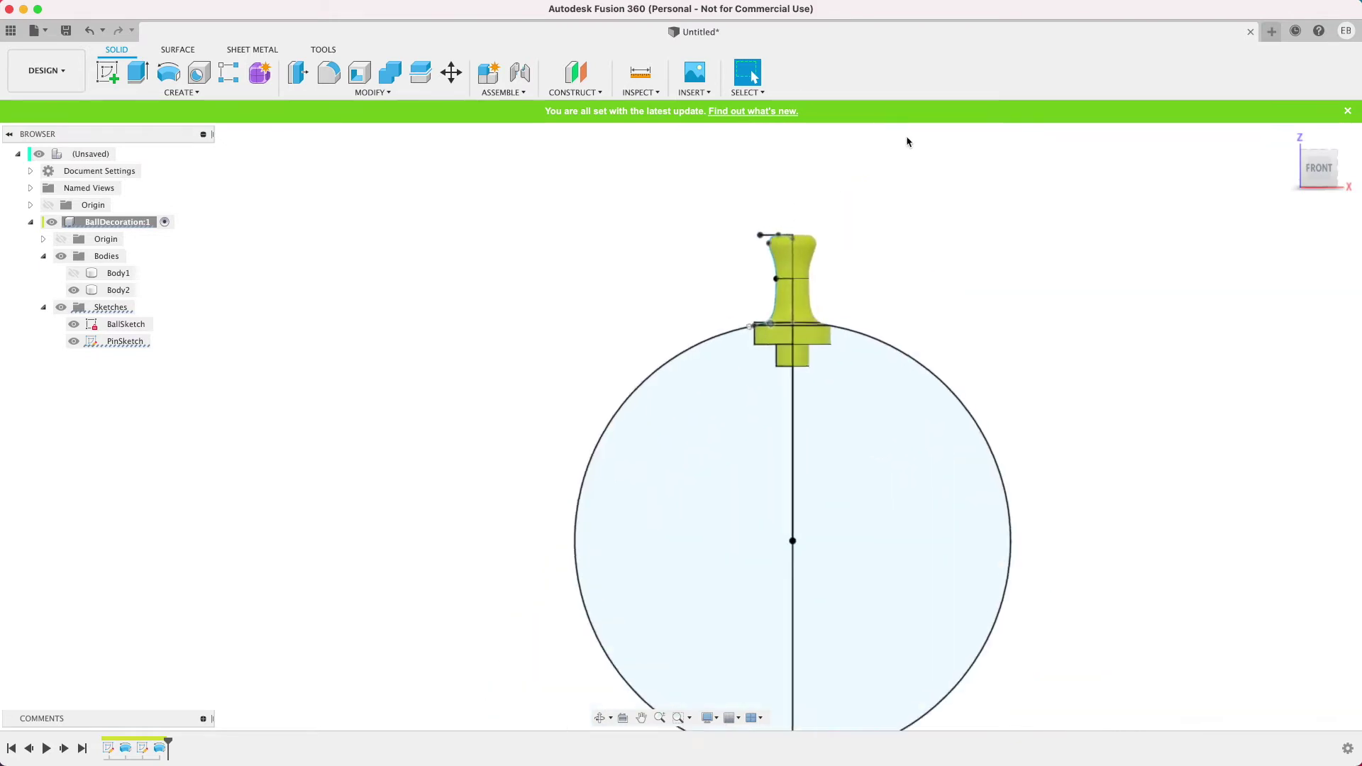
pyautogui.click(73, 275)
pyautogui.moveTo(1311, 161); pyautogui.dragTo(1276, 187)
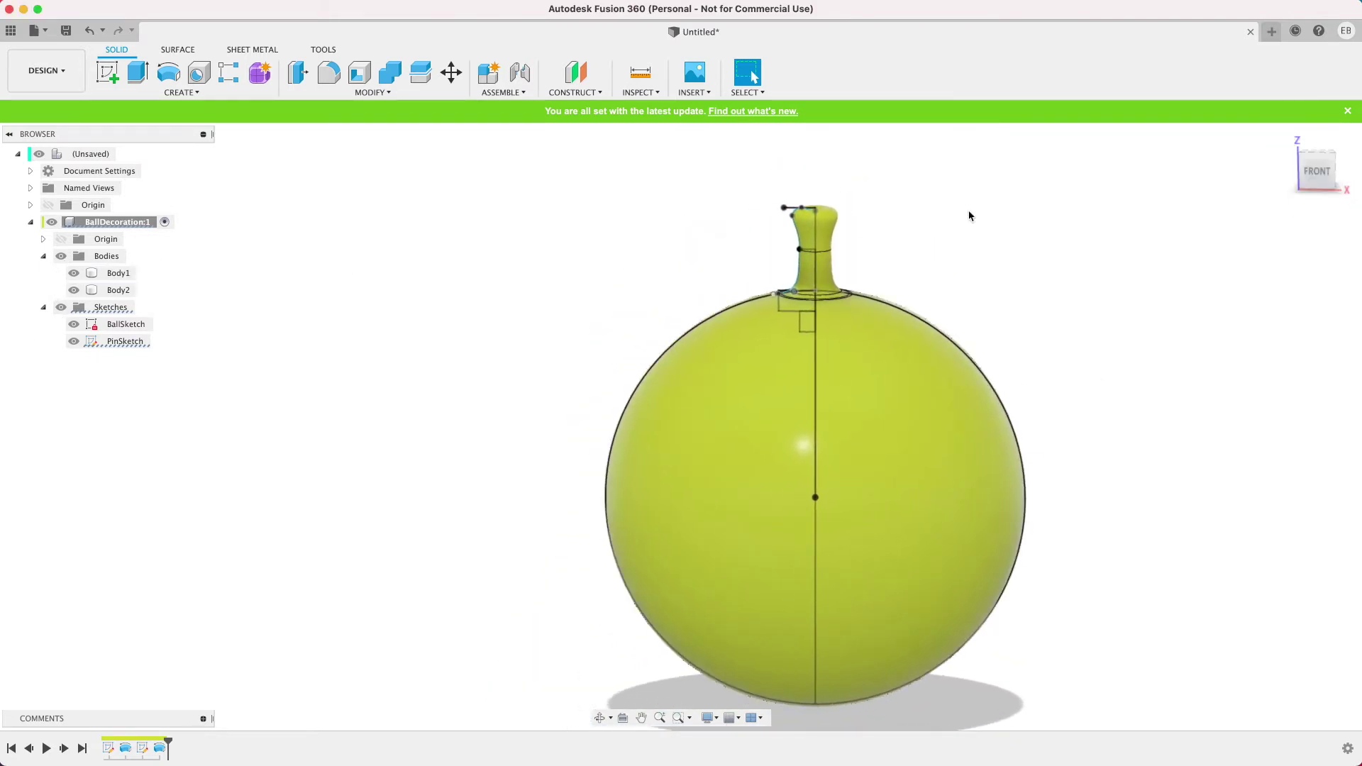
# - Rename the ball body as Ball and the pin body as Peg
pyautogui.doubleClick(118, 274)
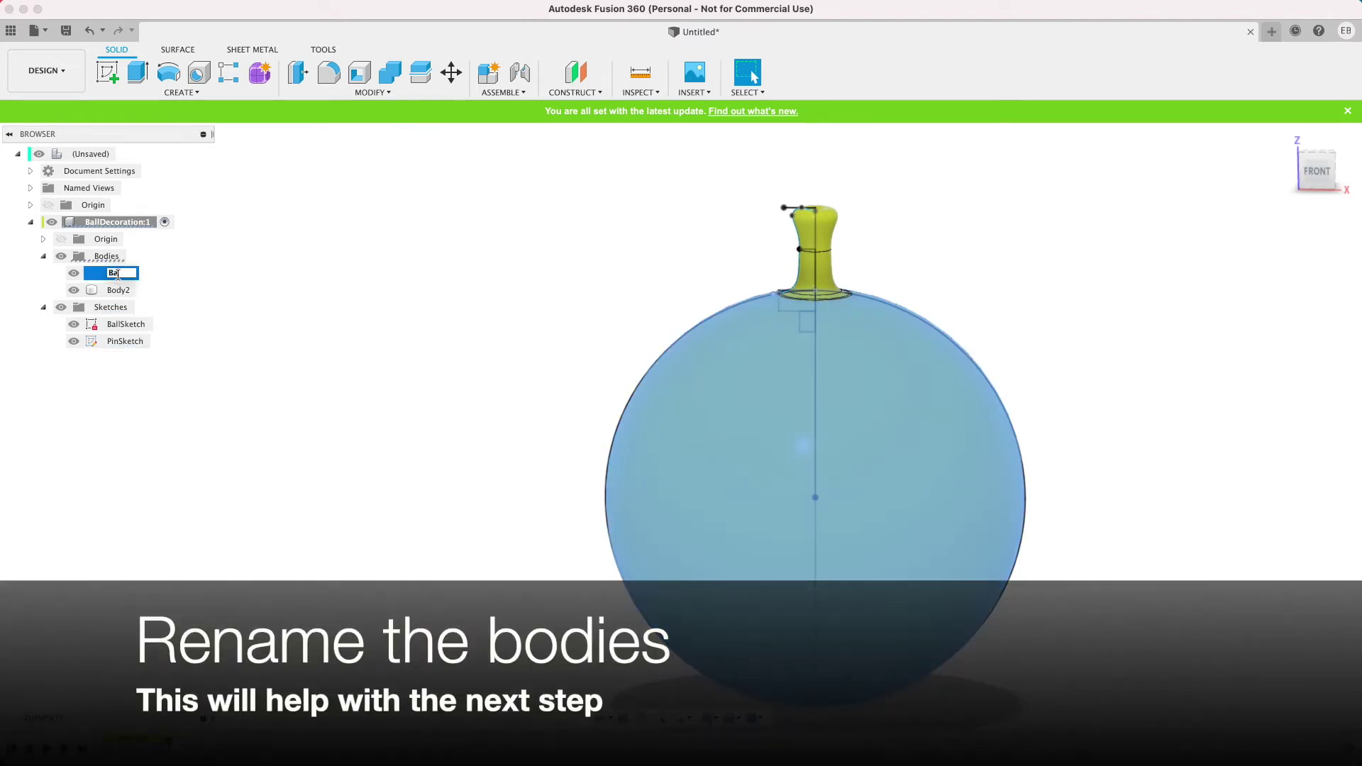
pyautogui.click(117, 291)
pyautogui.write('Peg')
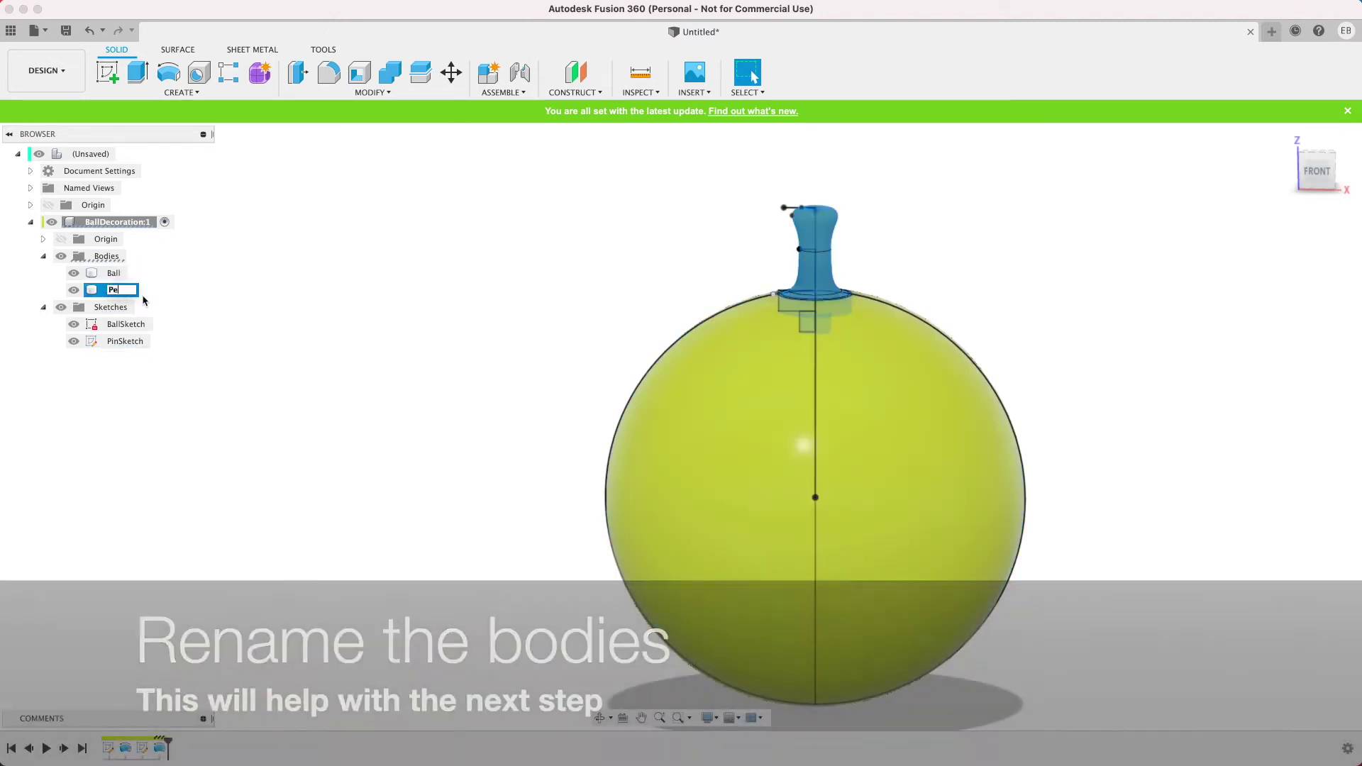
pyautogui.press('Return')
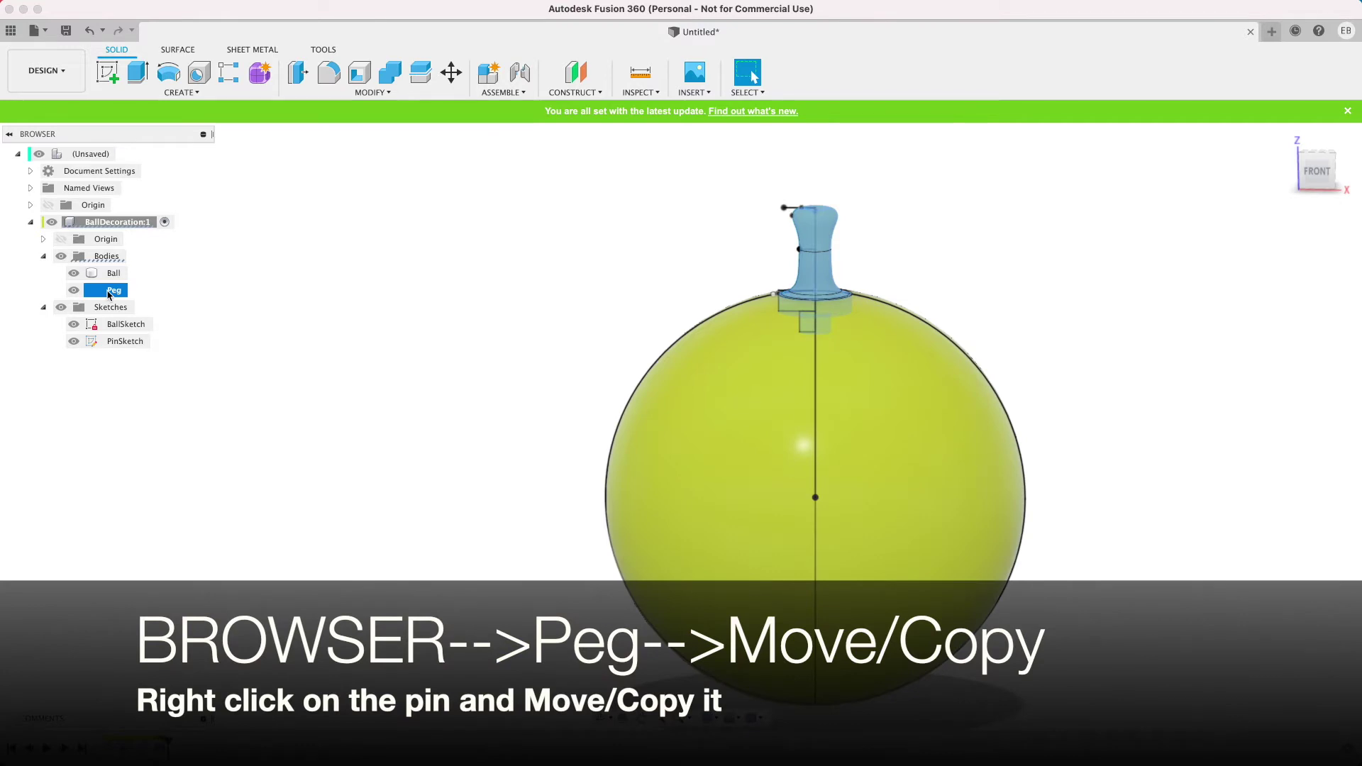
# - Copy the Peg body, pivoting about the ball's centre, with a Y Angle of 30 degrees
pyautogui.rightClick(108, 295)
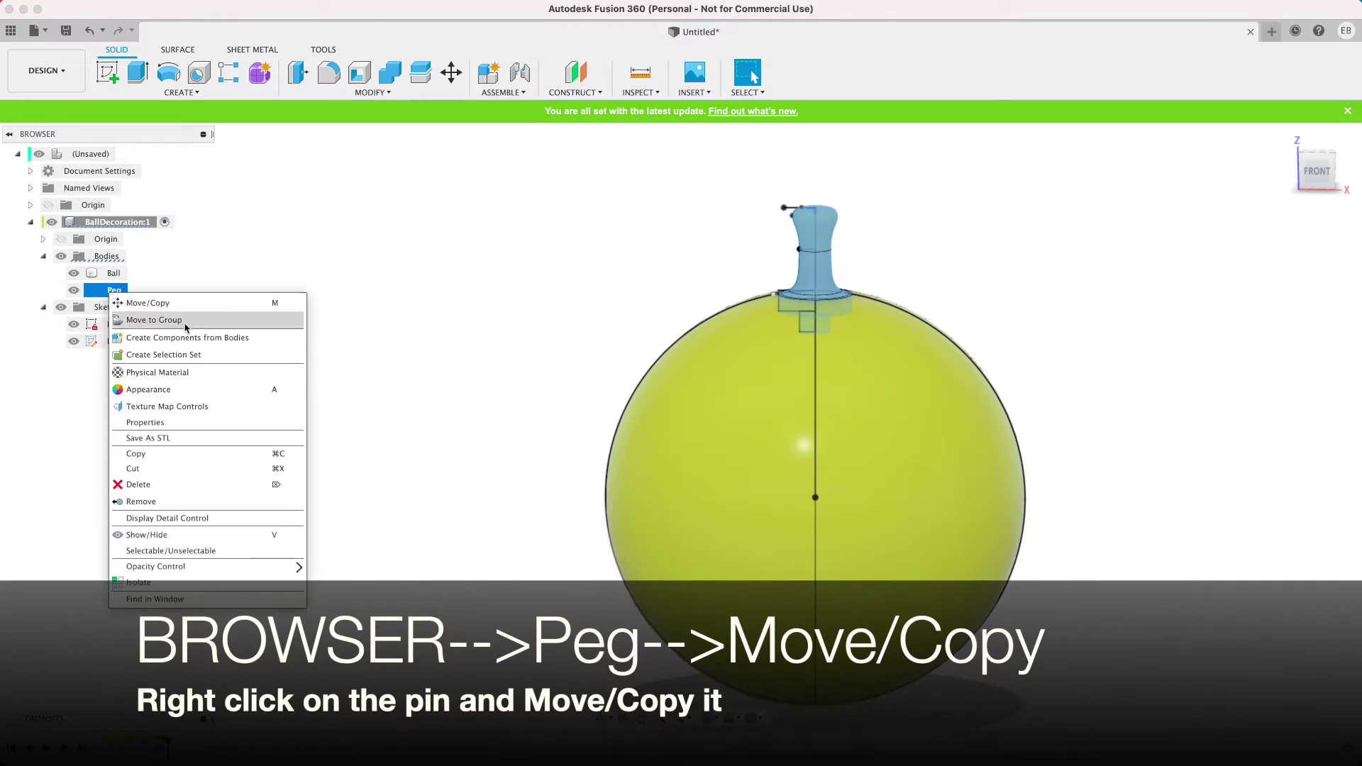
pyautogui.click(120, 303)
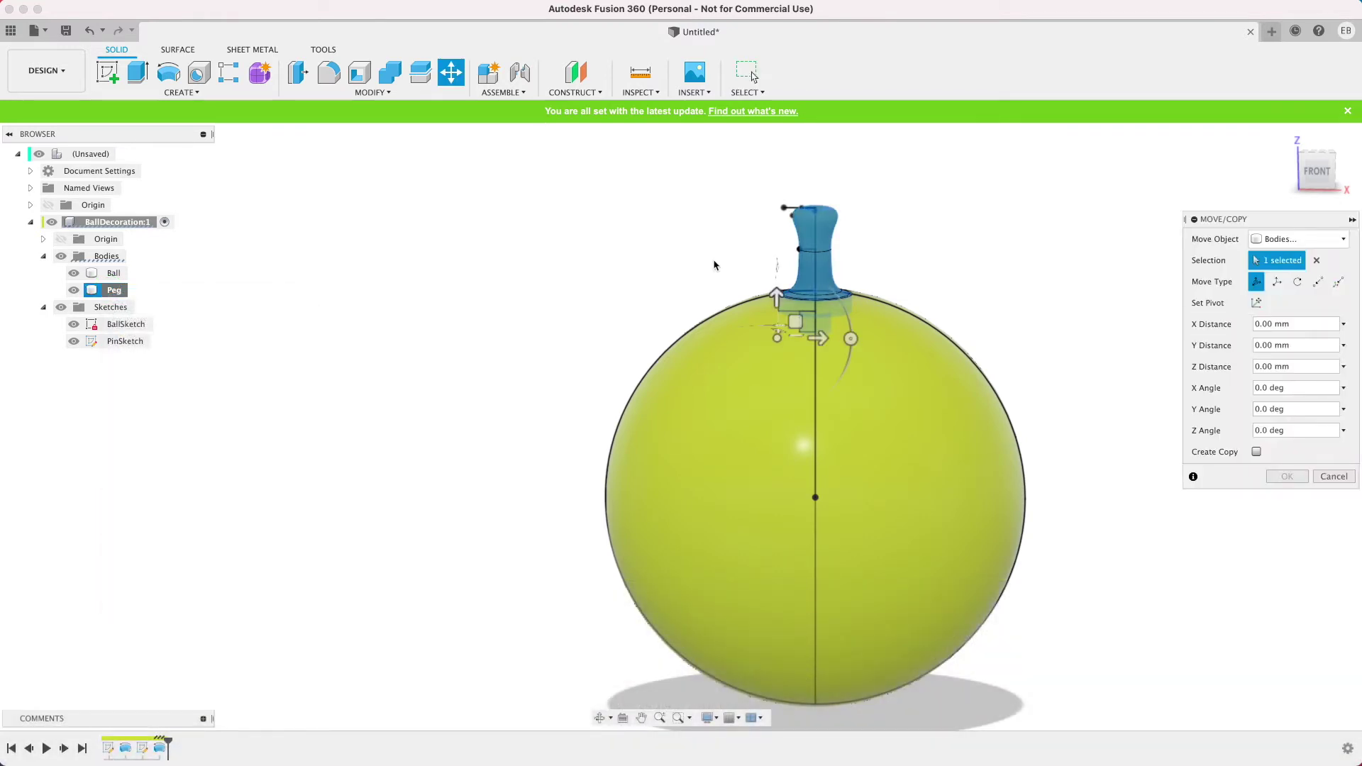
pyautogui.moveTo(1292, 222); pyautogui.dragTo(1250, 214)
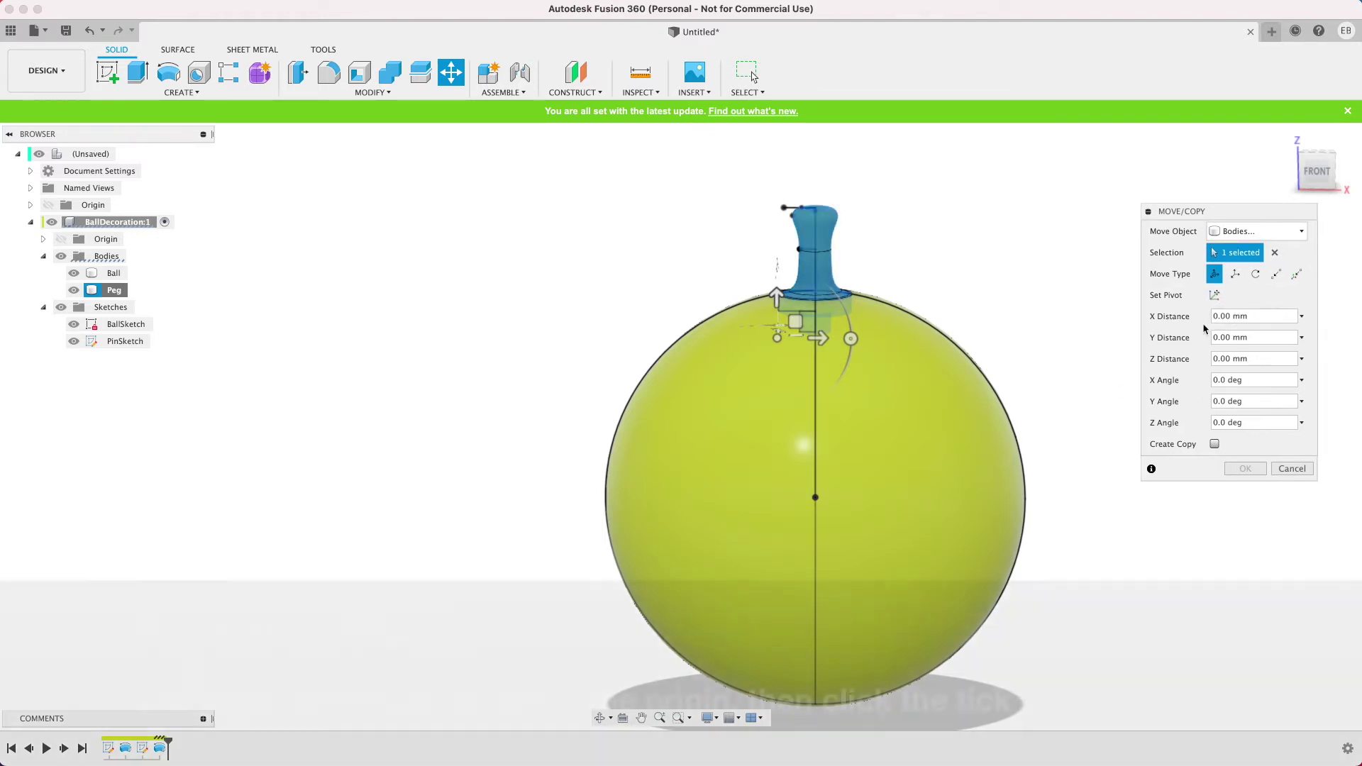
pyautogui.click(805, 348)
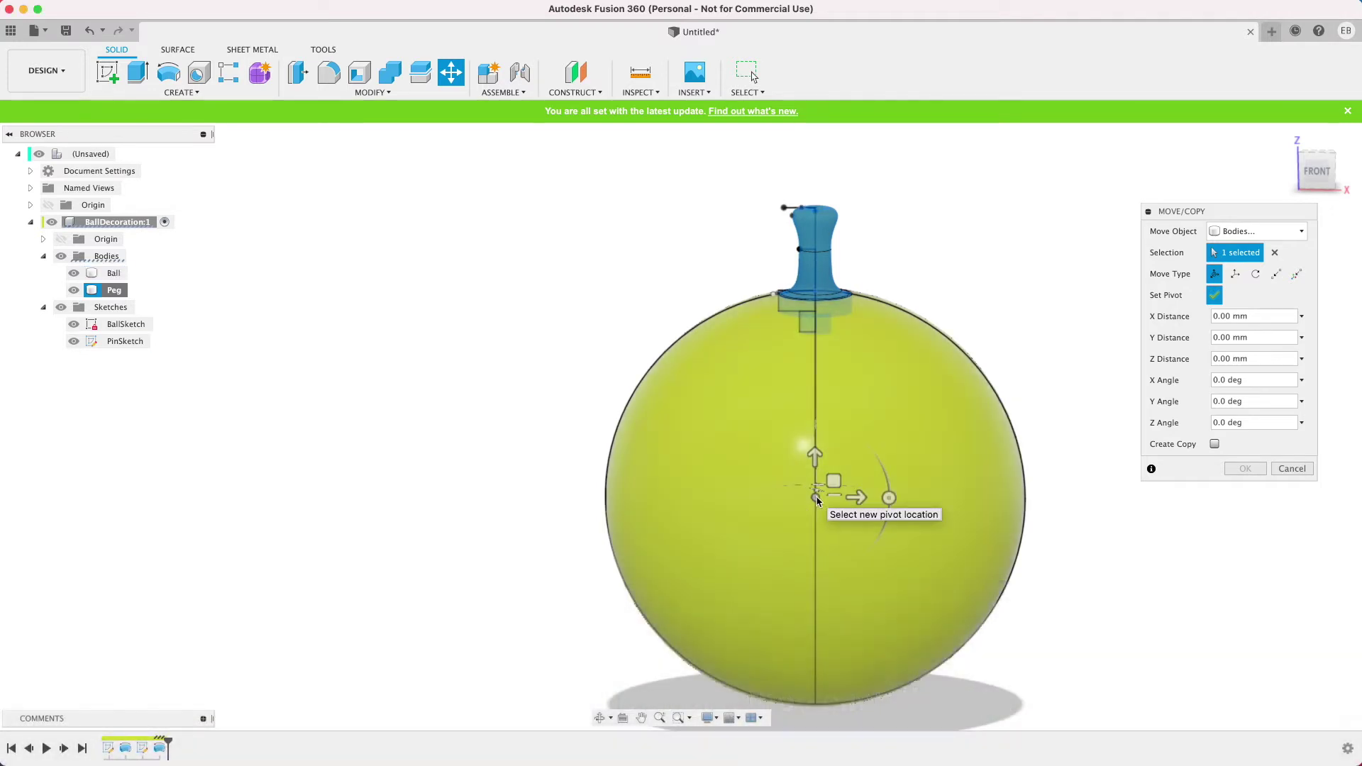
pyautogui.moveTo(1325, 168); pyautogui.dragTo(1319, 169)
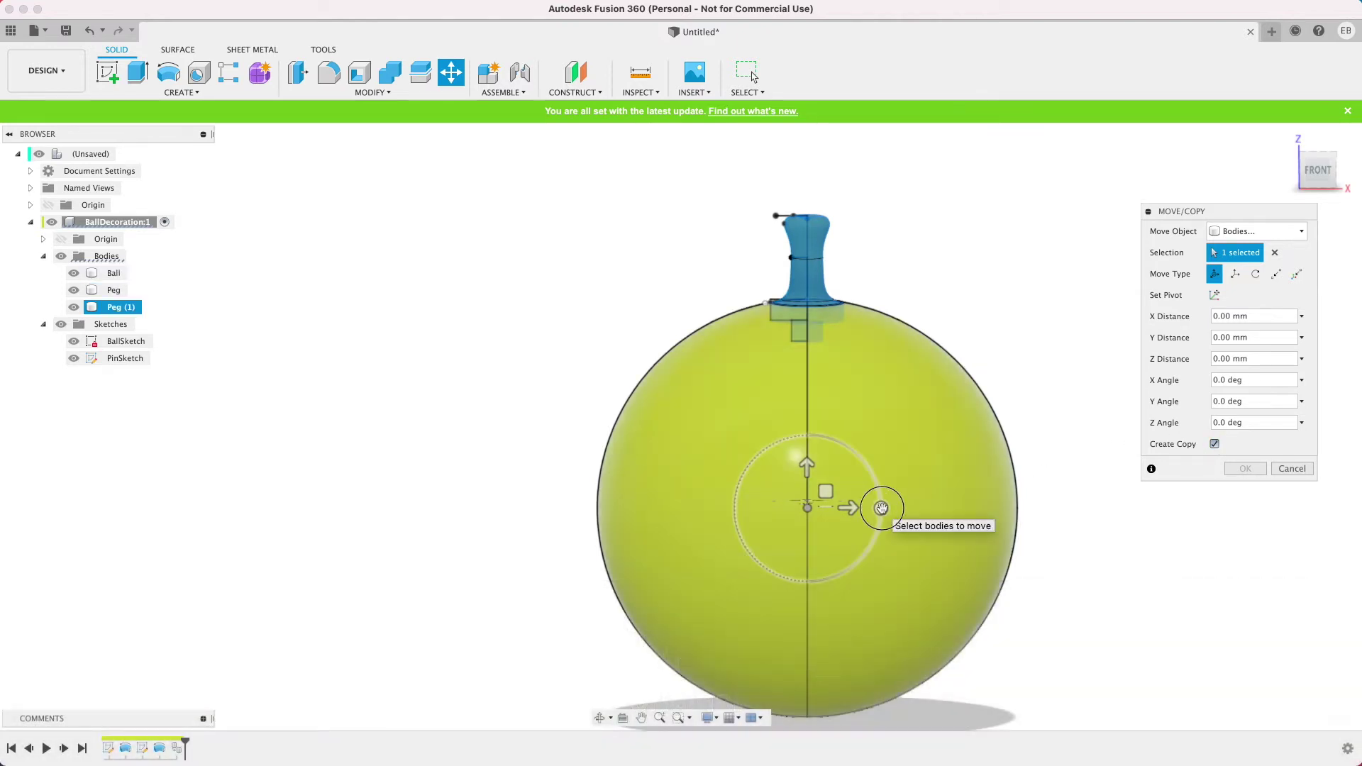
pyautogui.moveTo(880, 508); pyautogui.dragTo(876, 548)
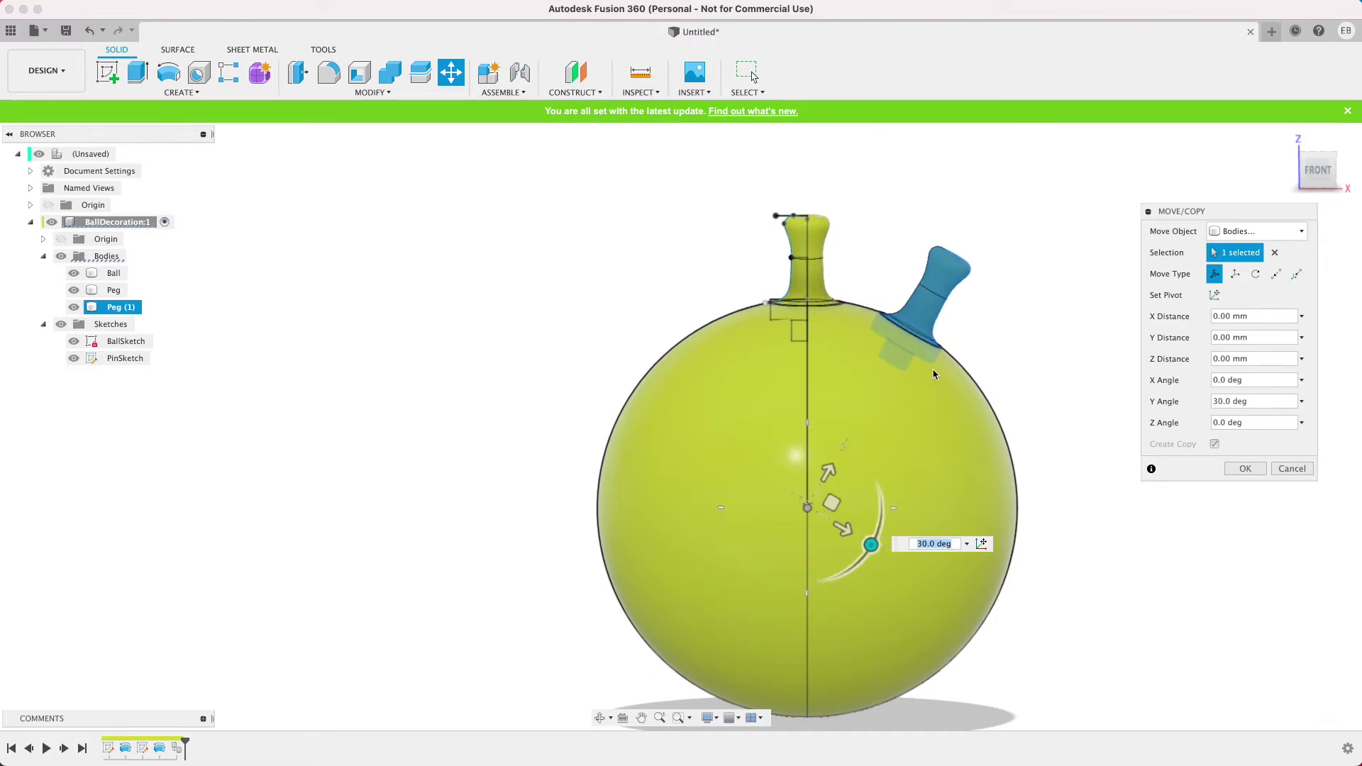
pyautogui.click(1246, 469)
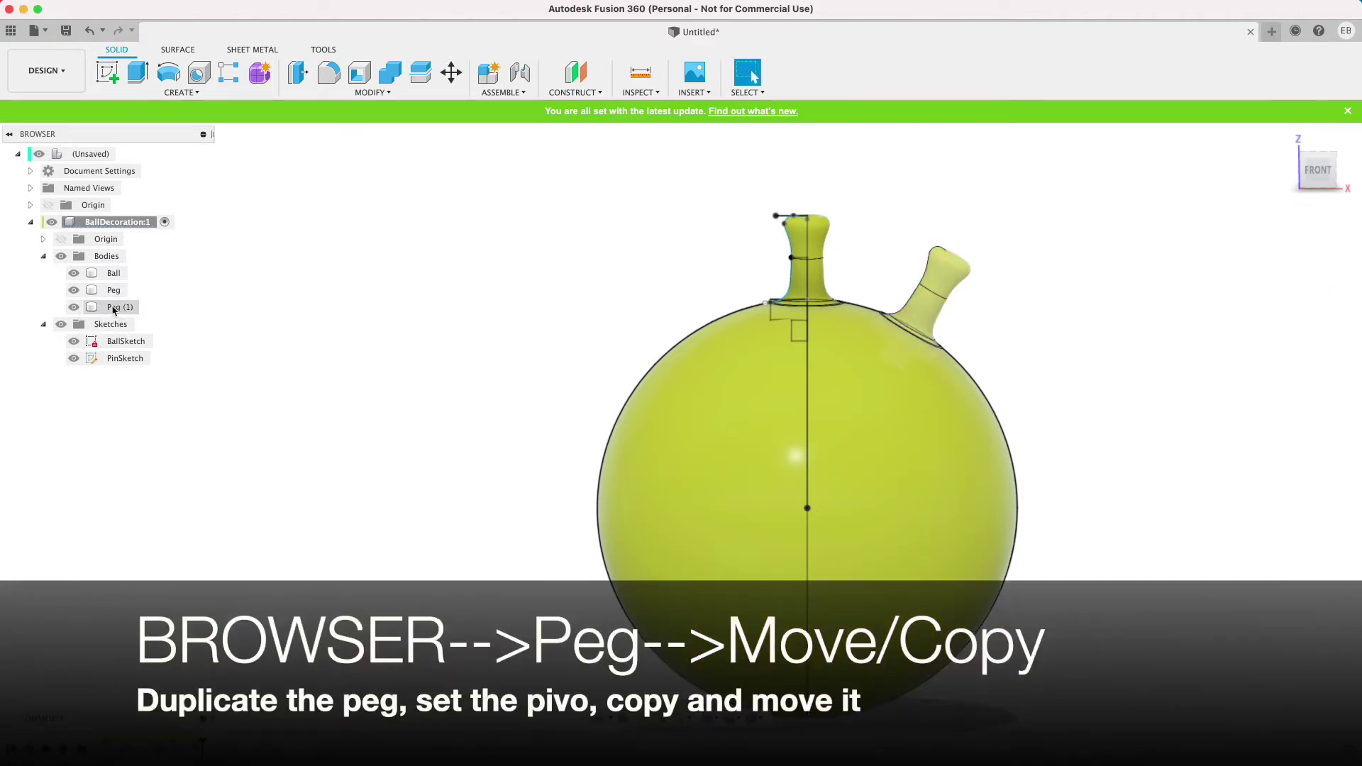
# - Copy the tilted peg around the ball's vertical axis toward the front, with the pivot at the ball's centre
pyautogui.rightClick(113, 307)
pyautogui.click(164, 320)
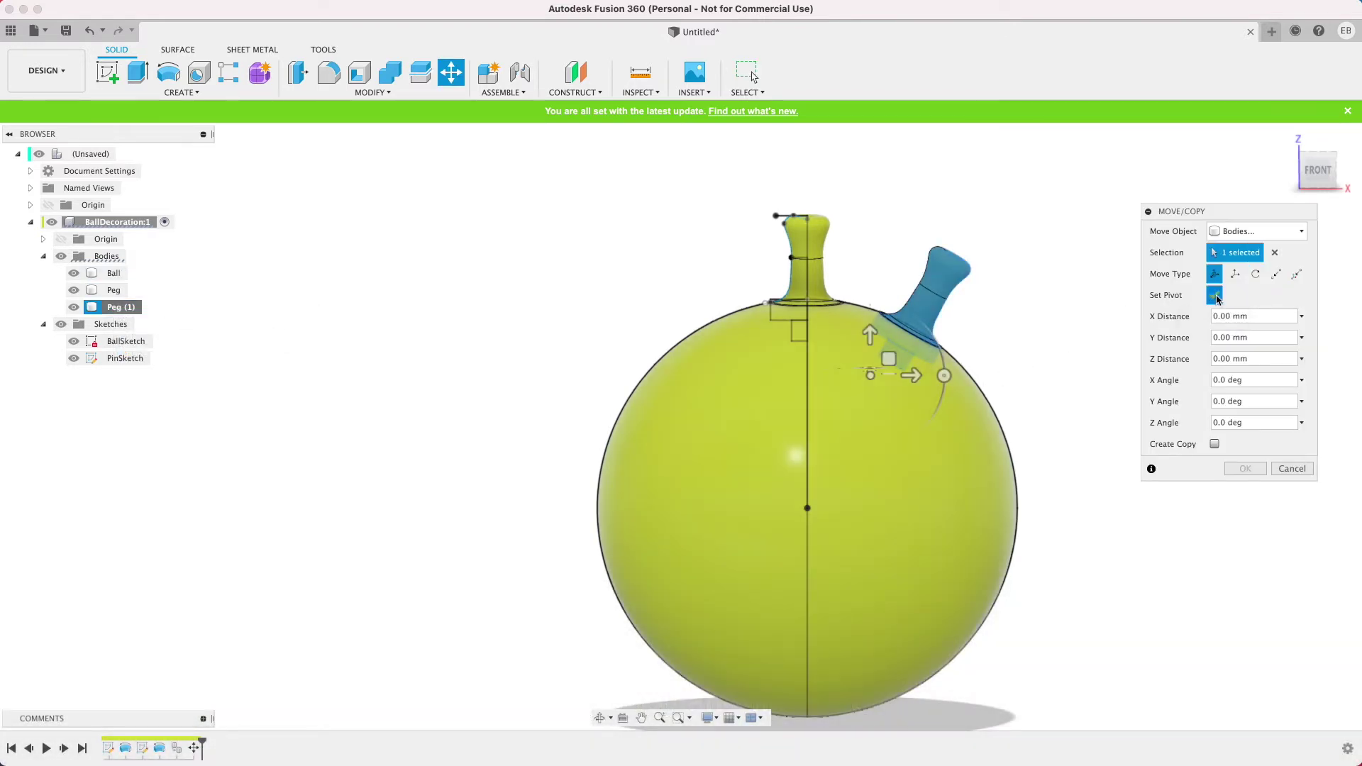
pyautogui.click(1215, 296)
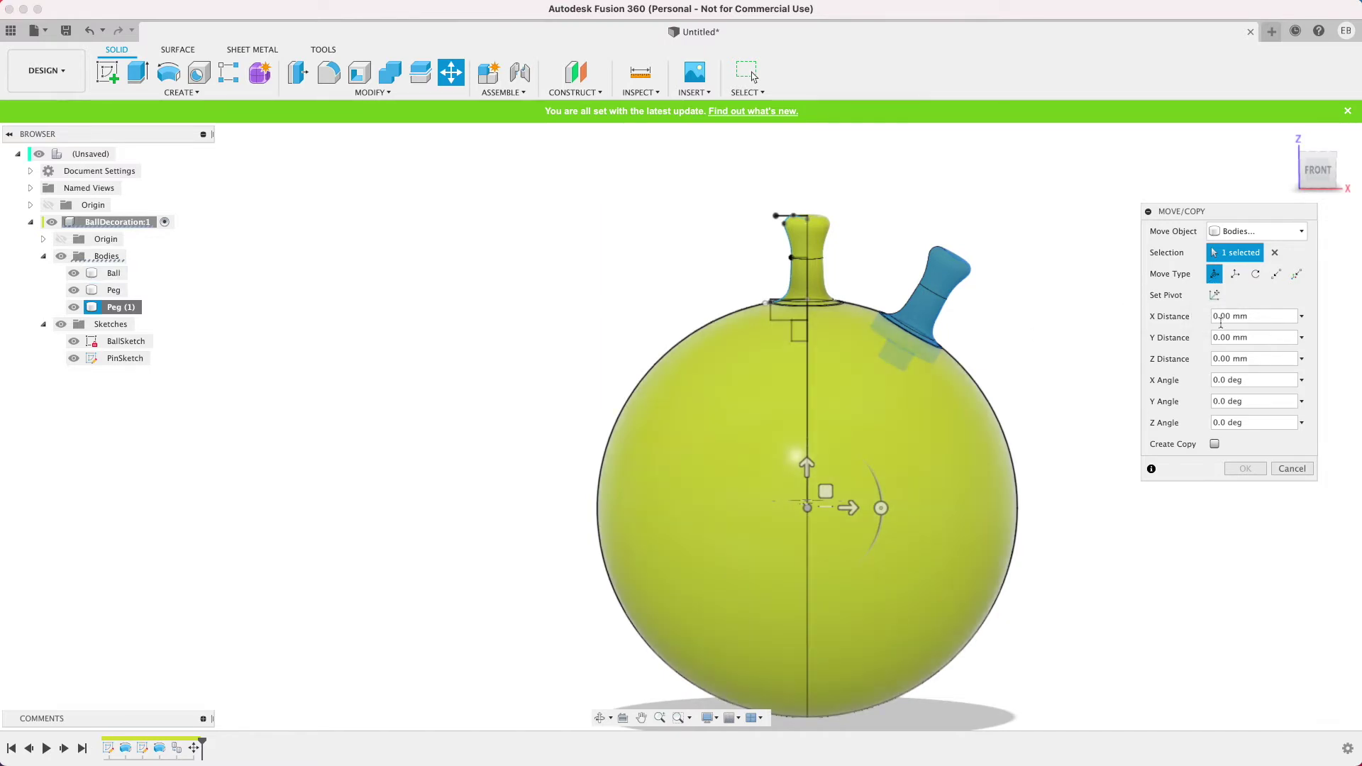
pyautogui.moveTo(1314, 177); pyautogui.dragTo(1319, 186)
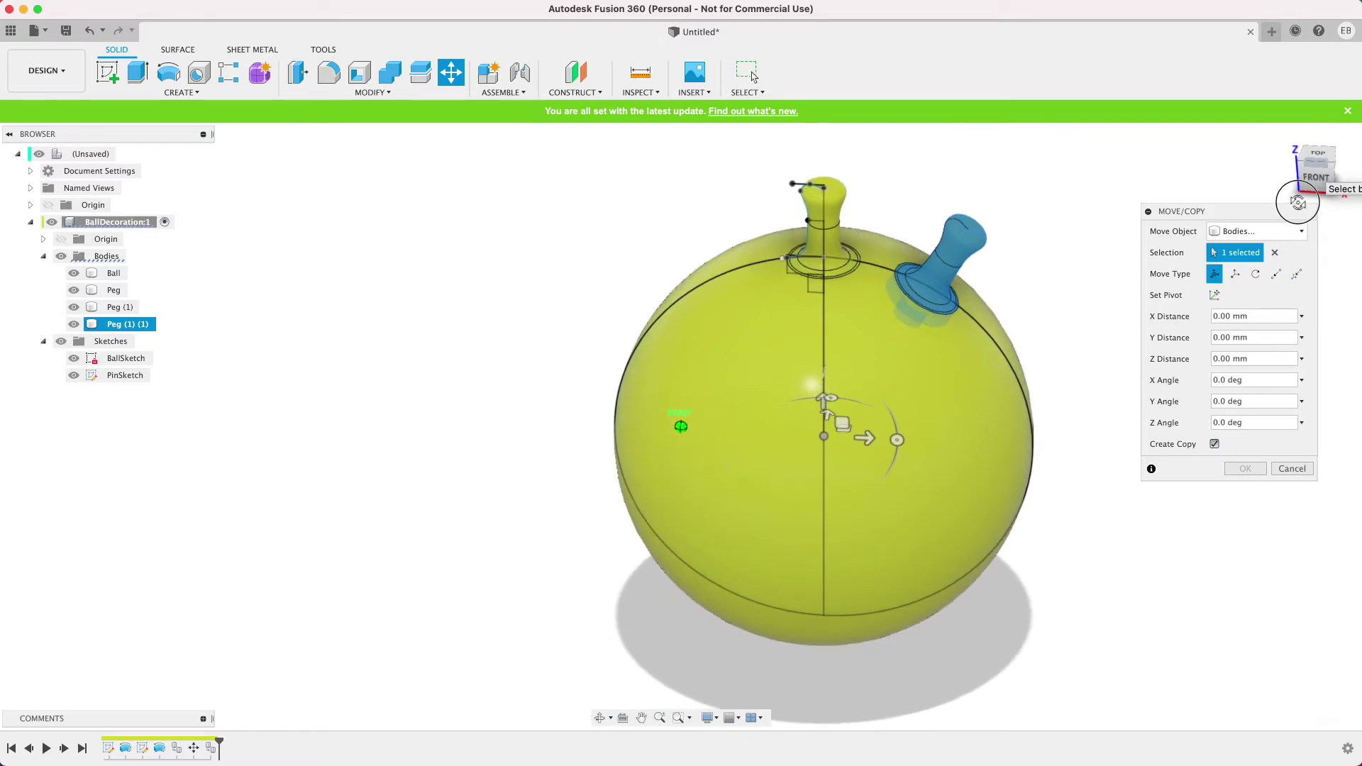
pyautogui.moveTo(838, 402); pyautogui.dragTo(922, 435)
pyautogui.click(957, 470)
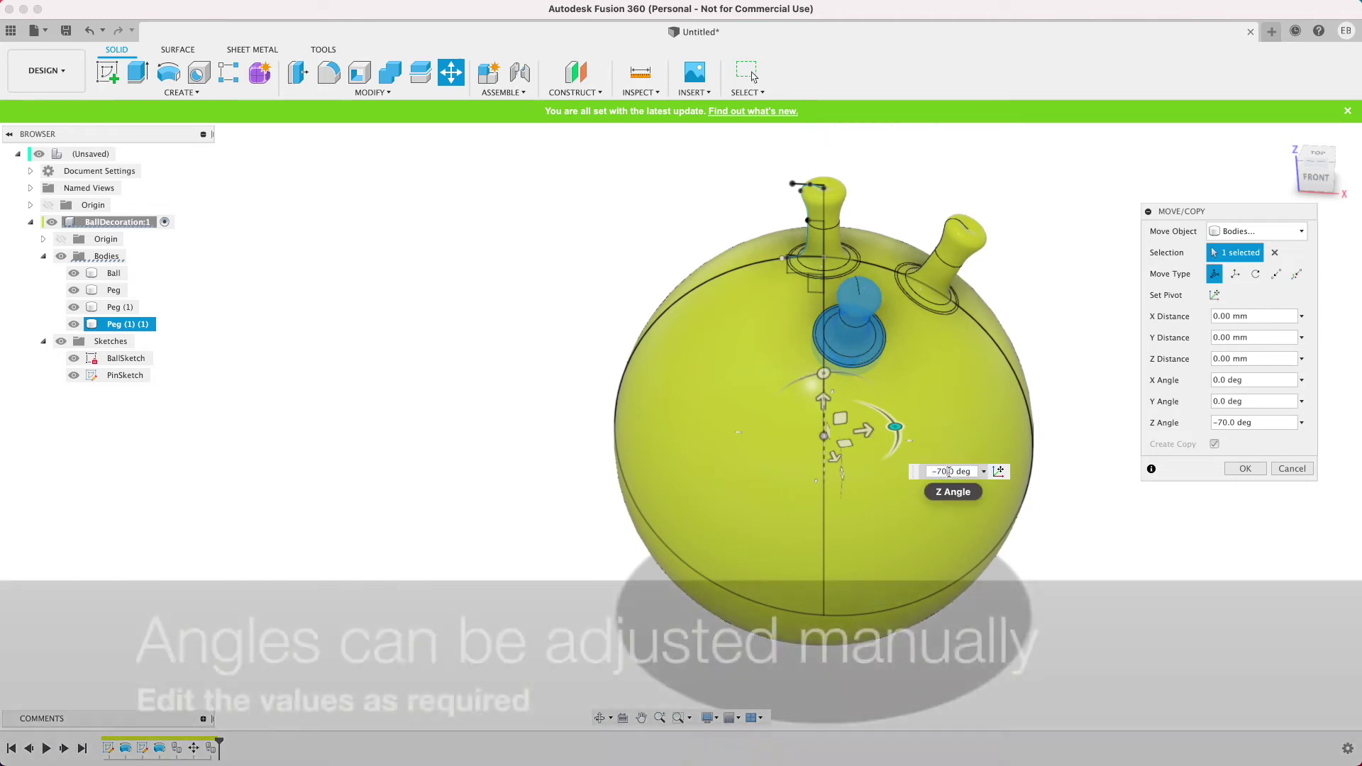
pyautogui.press('Return')
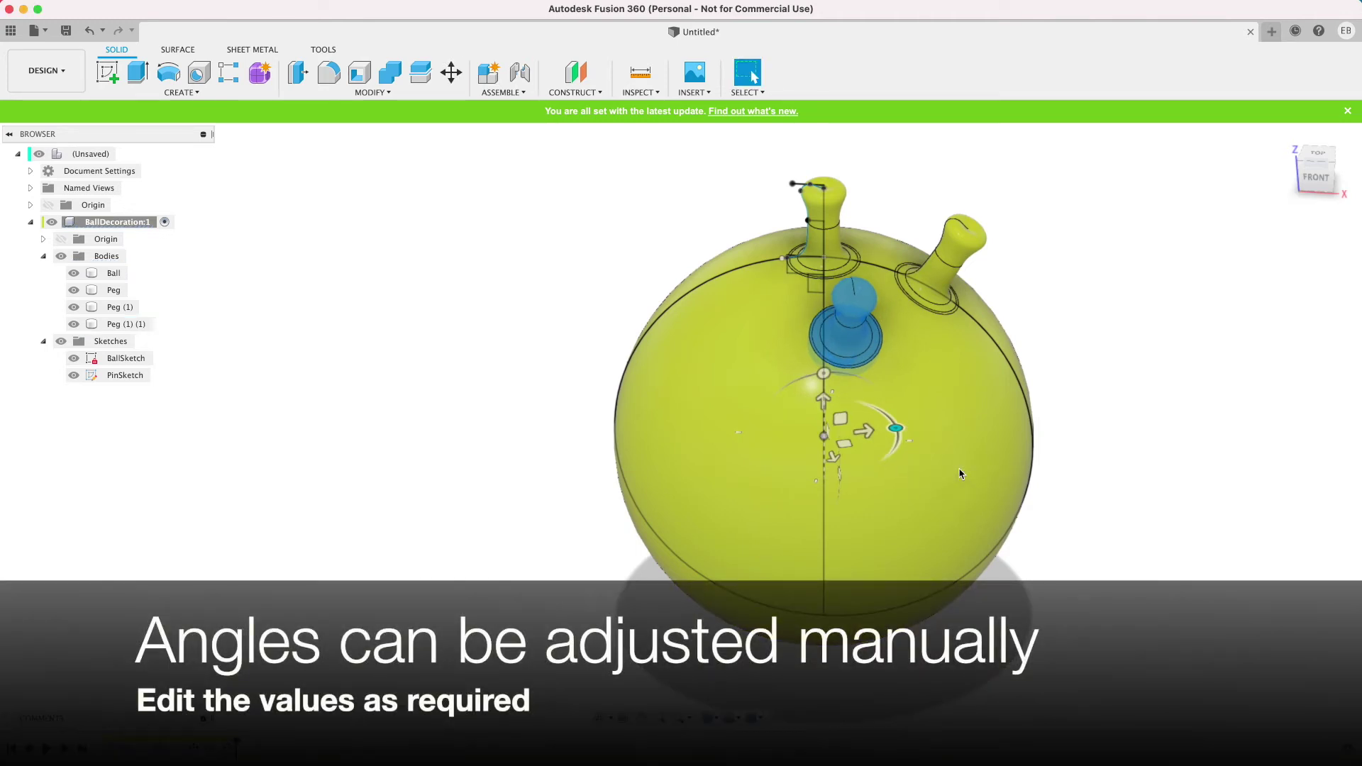
pyautogui.click(341, 326)
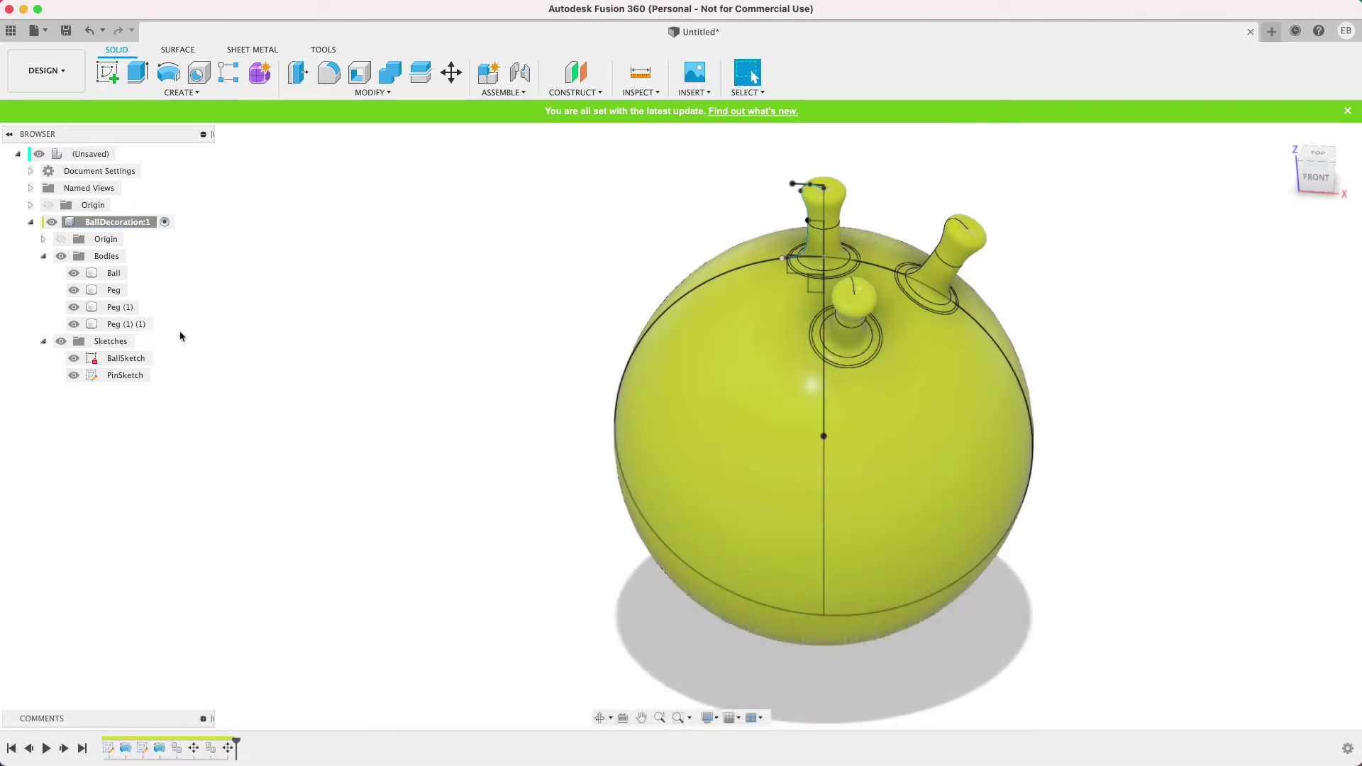
# - Copy both tilted pegs together about the ball's centre, rotating the copies -144 degrees around the vertical axis
pyautogui.click(114, 310)
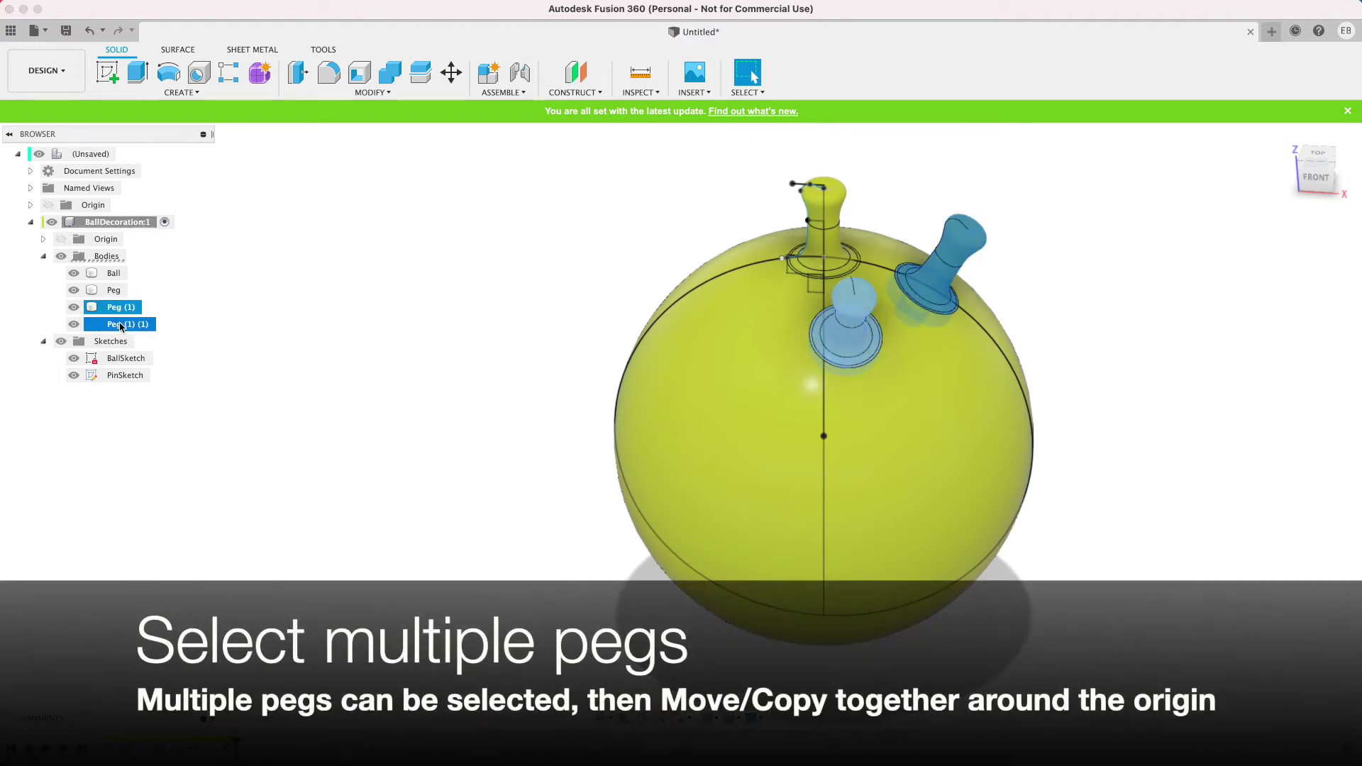
pyautogui.rightClick(136, 327)
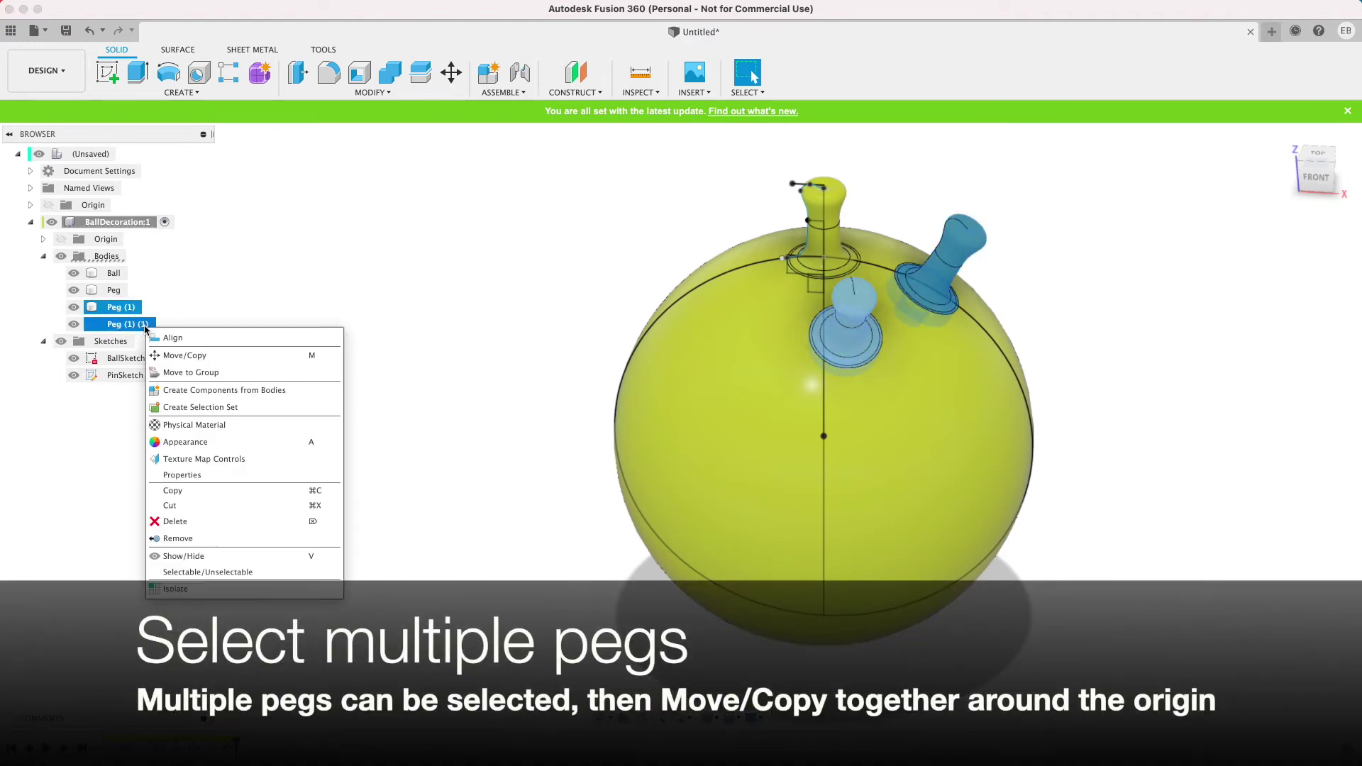
pyautogui.click(207, 356)
pyautogui.click(1214, 295)
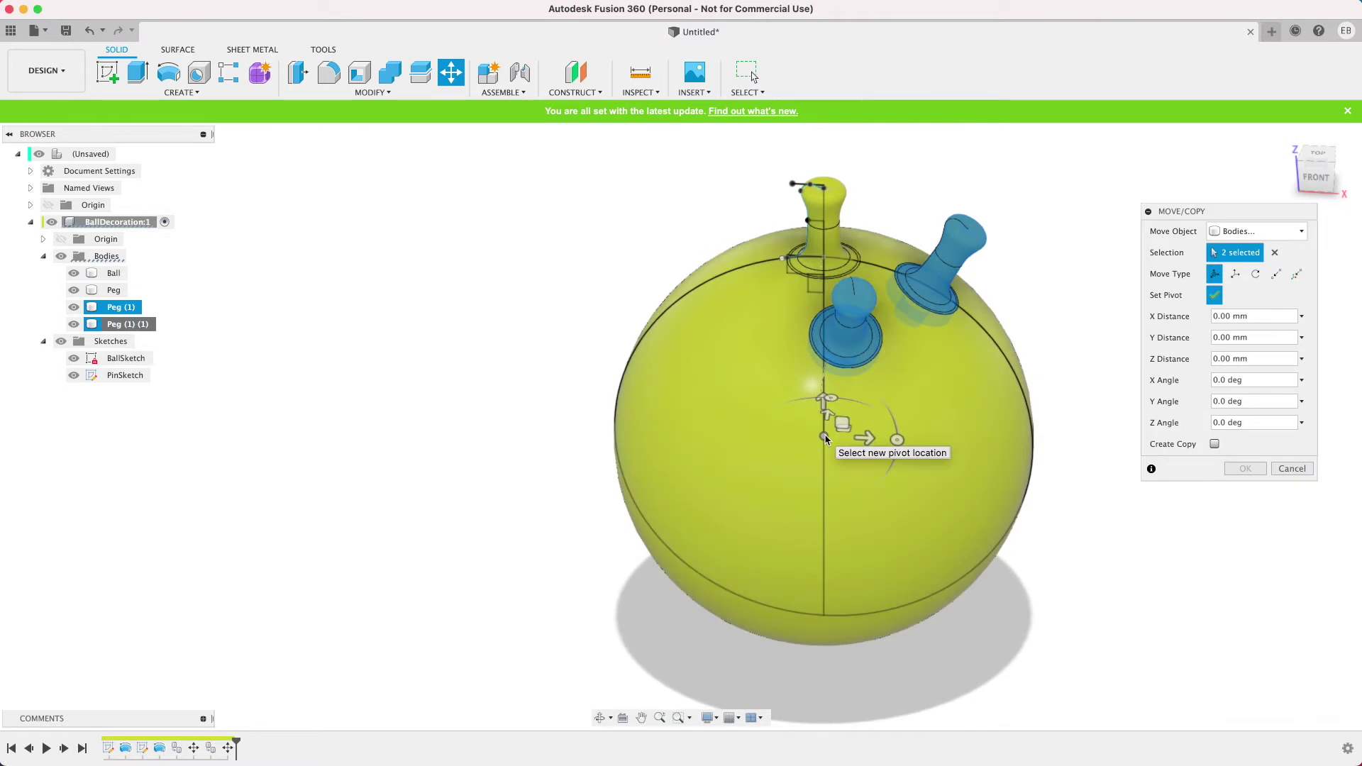
pyautogui.click(1214, 444)
pyautogui.moveTo(830, 397); pyautogui.dragTo(881, 459)
pyautogui.doubleClick(954, 470)
pyautogui.write('-144')
pyautogui.press('Return')
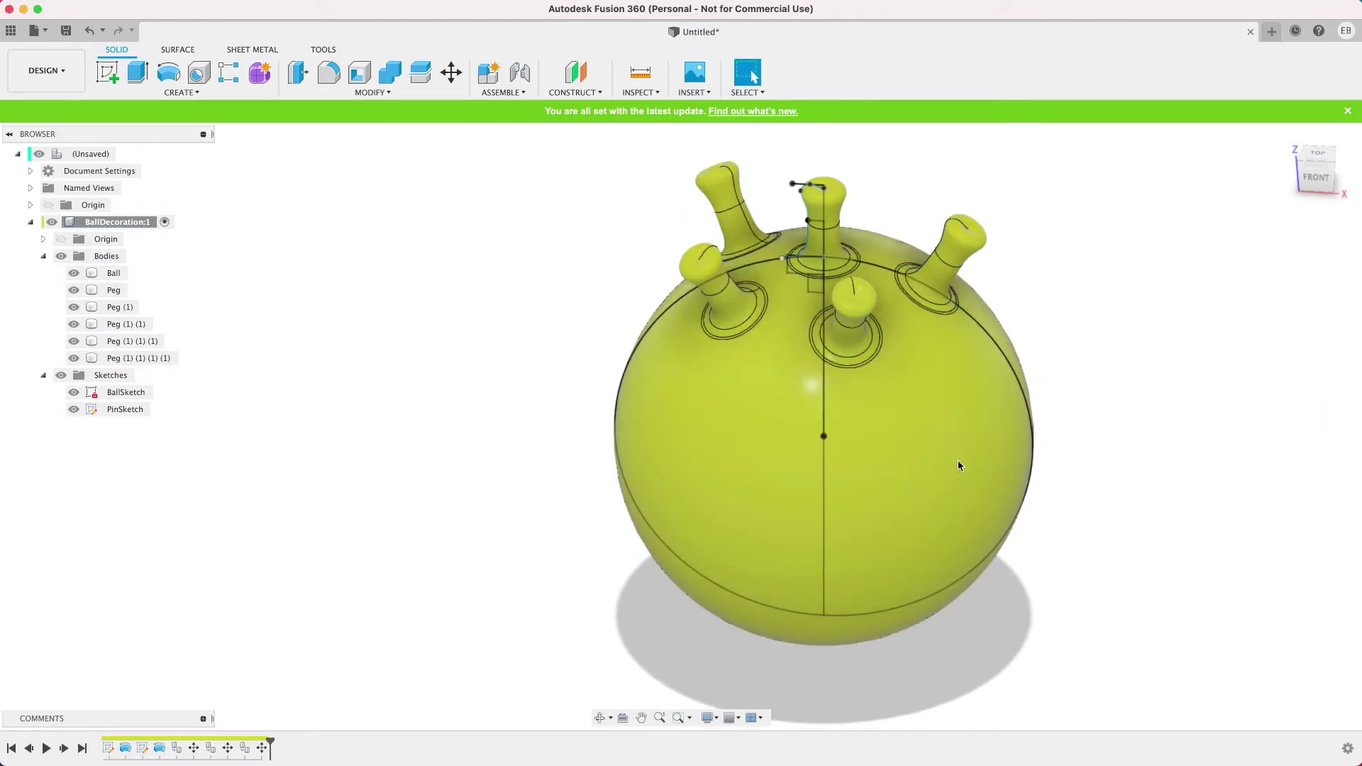
# - Copy Peg (1) about the ball's centre with a 72 degree rotation around Z to complete the five-peg upper ring
pyautogui.keyDown('shift'); pyautogui.moveTo(958, 465); pyautogui.dragTo(940, 532, button='middle'); pyautogui.keyUp('shift')
pyautogui.click(968, 284)
pyautogui.press('m')
pyautogui.keyDown('shift'); pyautogui.moveTo(950, 369); pyautogui.dragTo(821, 435, button='middle'); pyautogui.keyUp('shift')
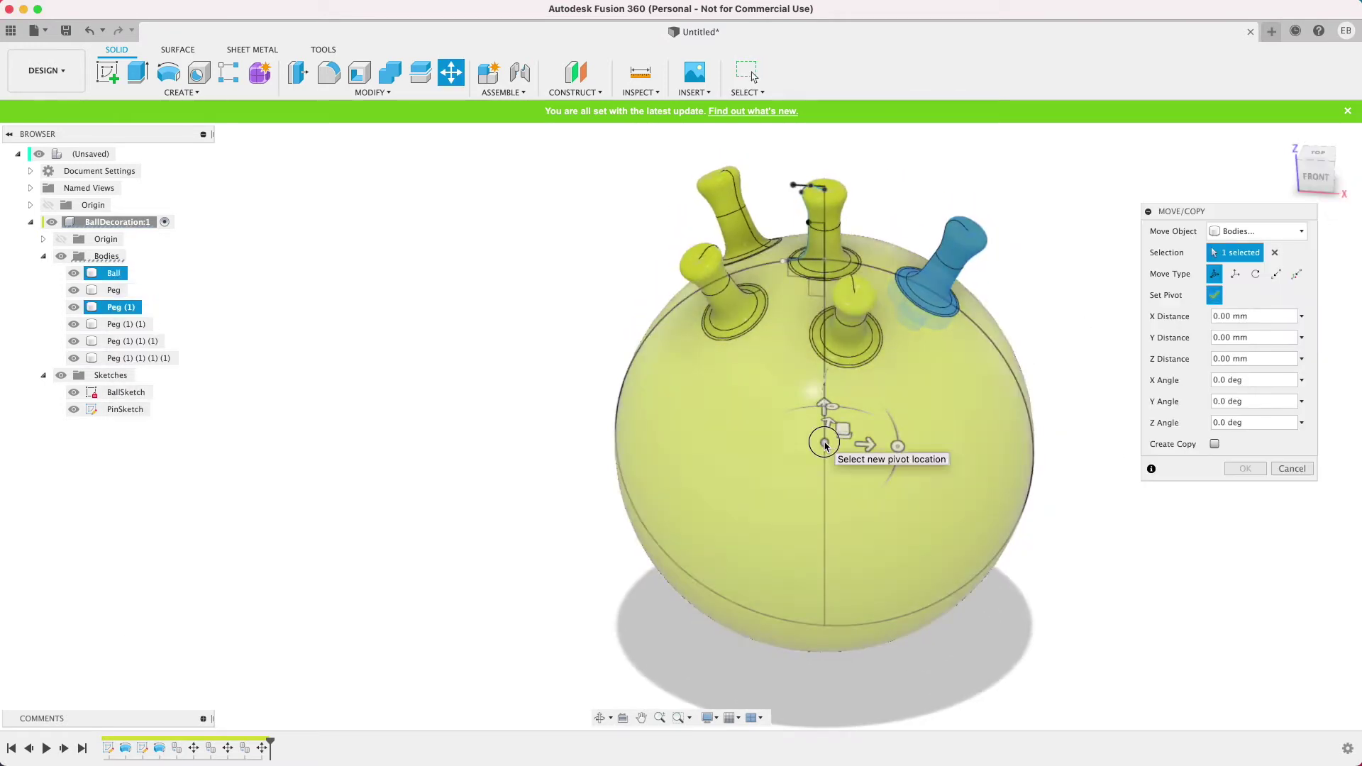
pyautogui.click(1214, 444)
pyautogui.moveTo(834, 406); pyautogui.dragTo(744, 420)
pyautogui.doubleClick(954, 476)
pyautogui.write('72')
pyautogui.press('Return')
# - Copy Peg (1) in the front plane, rotating it about the ball's centre to start a second, lower ring
pyautogui.moveTo(1317, 177); pyautogui.dragTo(1329, 164)
pyautogui.rightClick(89, 307)
pyautogui.click(120, 313)
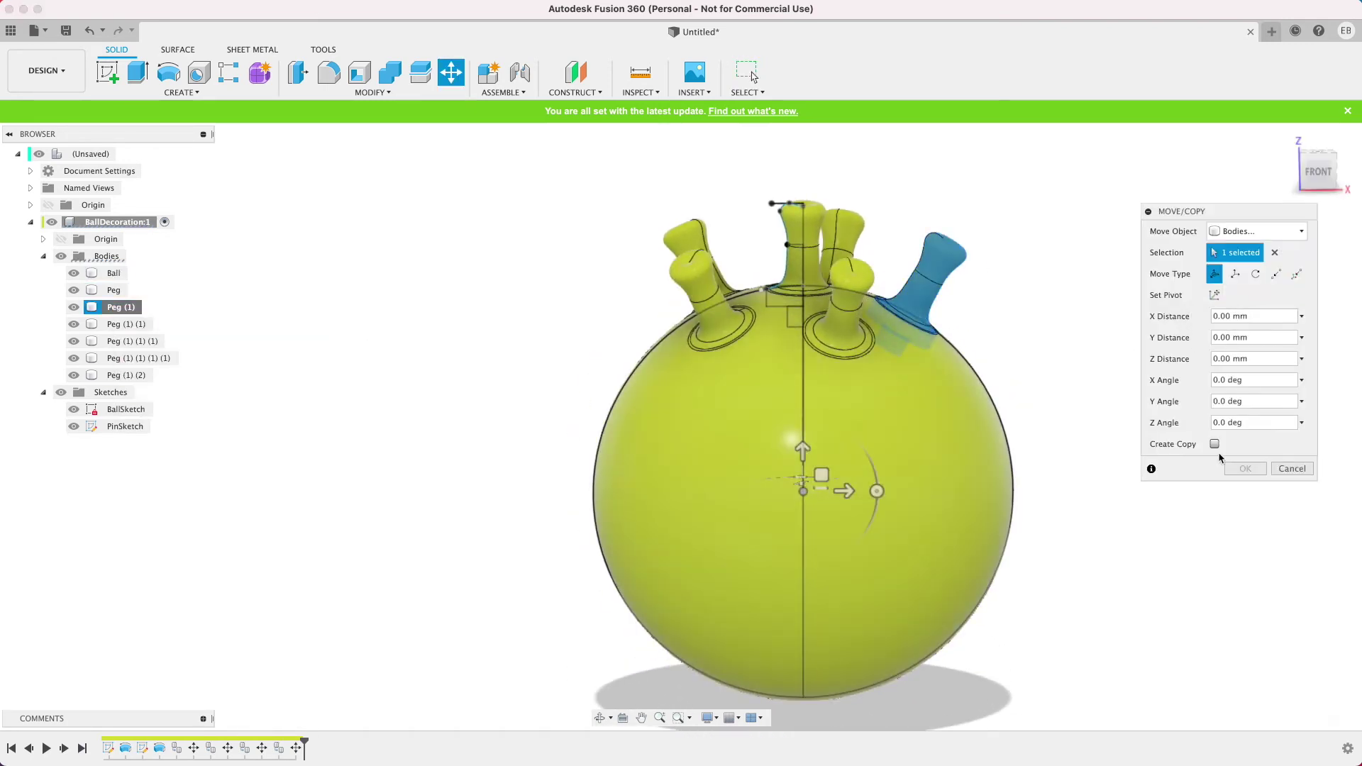
pyautogui.click(1214, 445)
pyautogui.moveTo(875, 491); pyautogui.dragTo(875, 525)
pyautogui.click(1245, 468)
# - Copy the first second-ring peg about the ball's centre, with a Z Angle of about 51 degrees
pyautogui.rightClick(120, 392)
pyautogui.click(170, 524)
pyautogui.click(1214, 294)
pyautogui.keyDown('shift'); pyautogui.moveTo(879, 490); pyautogui.dragTo(897, 469, button='middle'); pyautogui.keyUp('shift')
pyautogui.moveTo(897, 470); pyautogui.dragTo(915, 451)
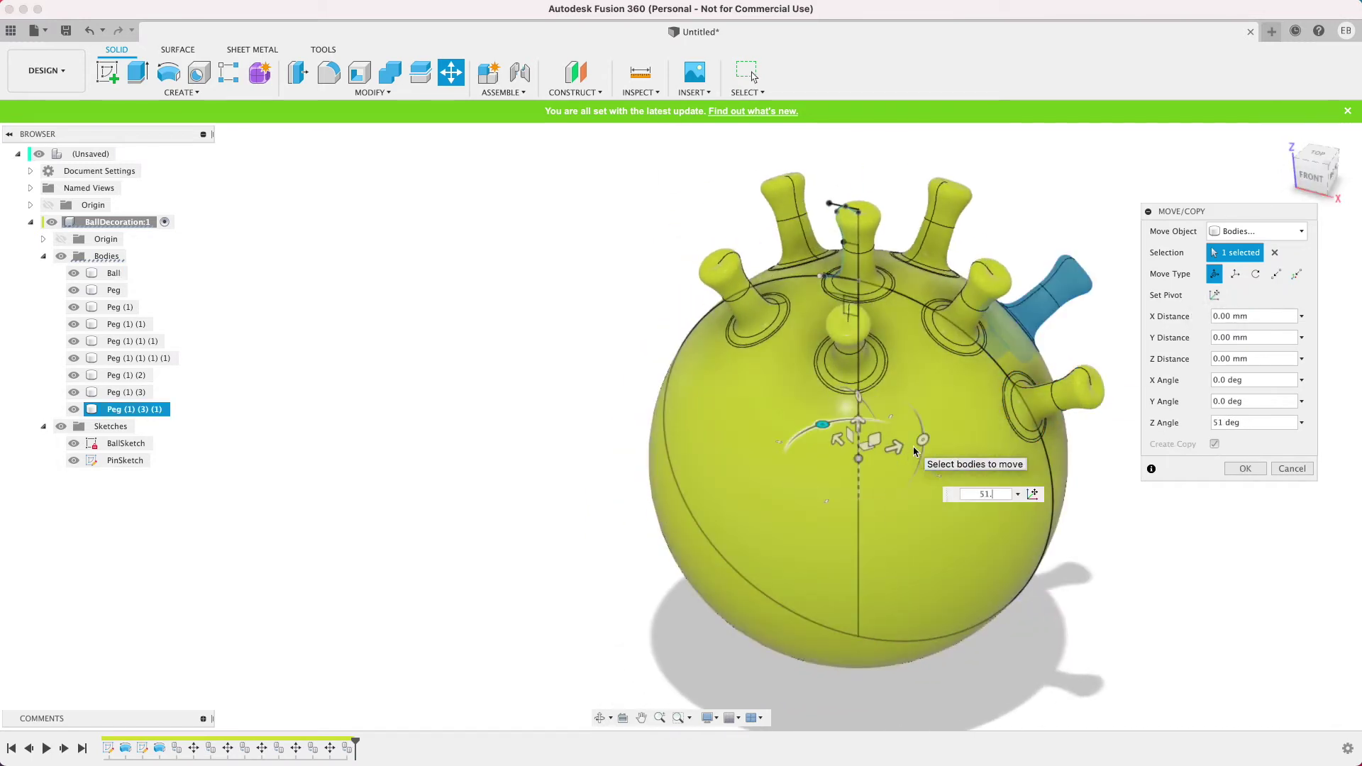
pyautogui.click(1244, 468)
# - Copy Peg (1) (3) and Peg (1) (3) (1) together around the ball's vertical axis to extend the second ring
pyautogui.moveTo(1315, 177); pyautogui.dragTo(1064, 174)
pyautogui.click(128, 392)
pyautogui.keyDown('shift'); pyautogui.click(134, 409); pyautogui.keyUp('shift')
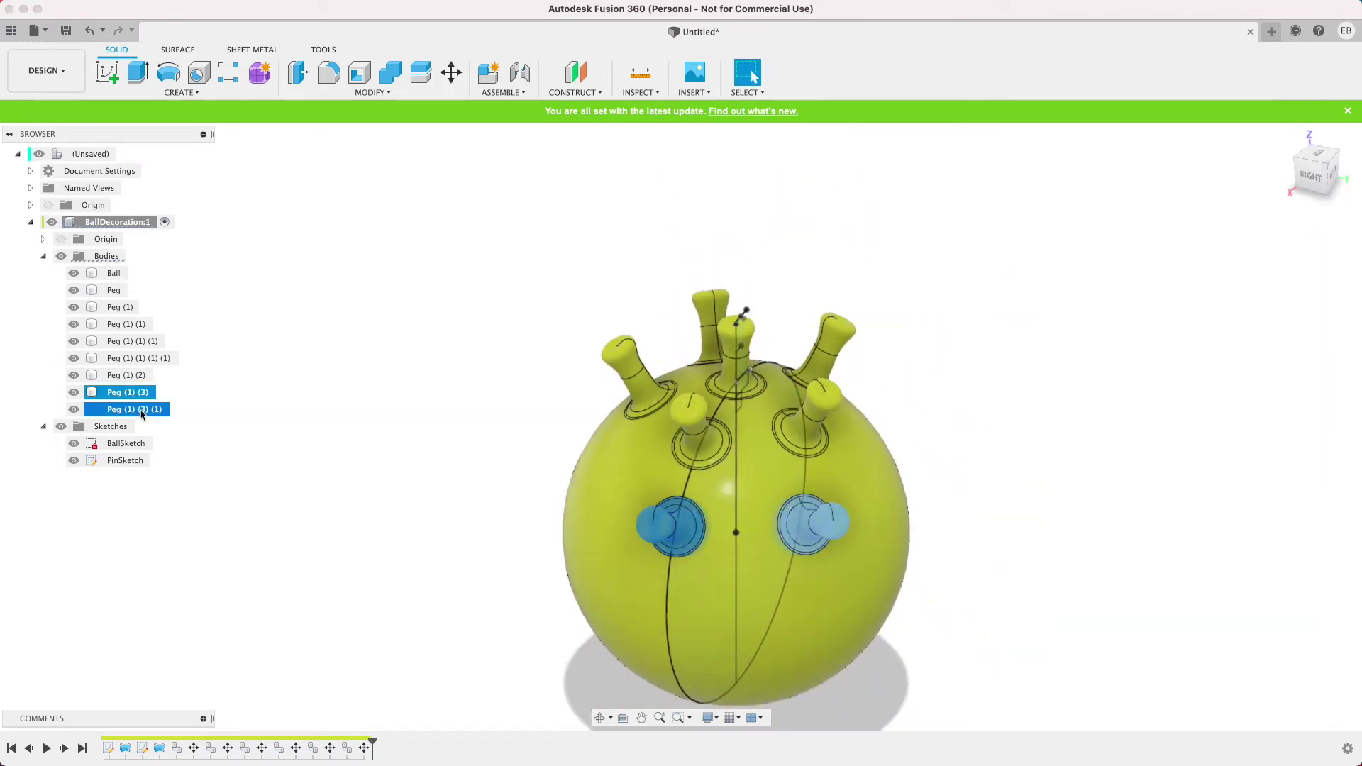
pyautogui.rightClick(133, 410)
pyautogui.click(165, 417)
pyautogui.click(1214, 294)
pyautogui.click(735, 532)
pyautogui.click(1214, 444)
pyautogui.moveTo(805, 556); pyautogui.dragTo(861, 524)
pyautogui.keyDown('shift'); pyautogui.moveTo(862, 525); pyautogui.dragTo(927, 173, button='middle'); pyautogui.keyUp('shift')
pyautogui.press('Return')
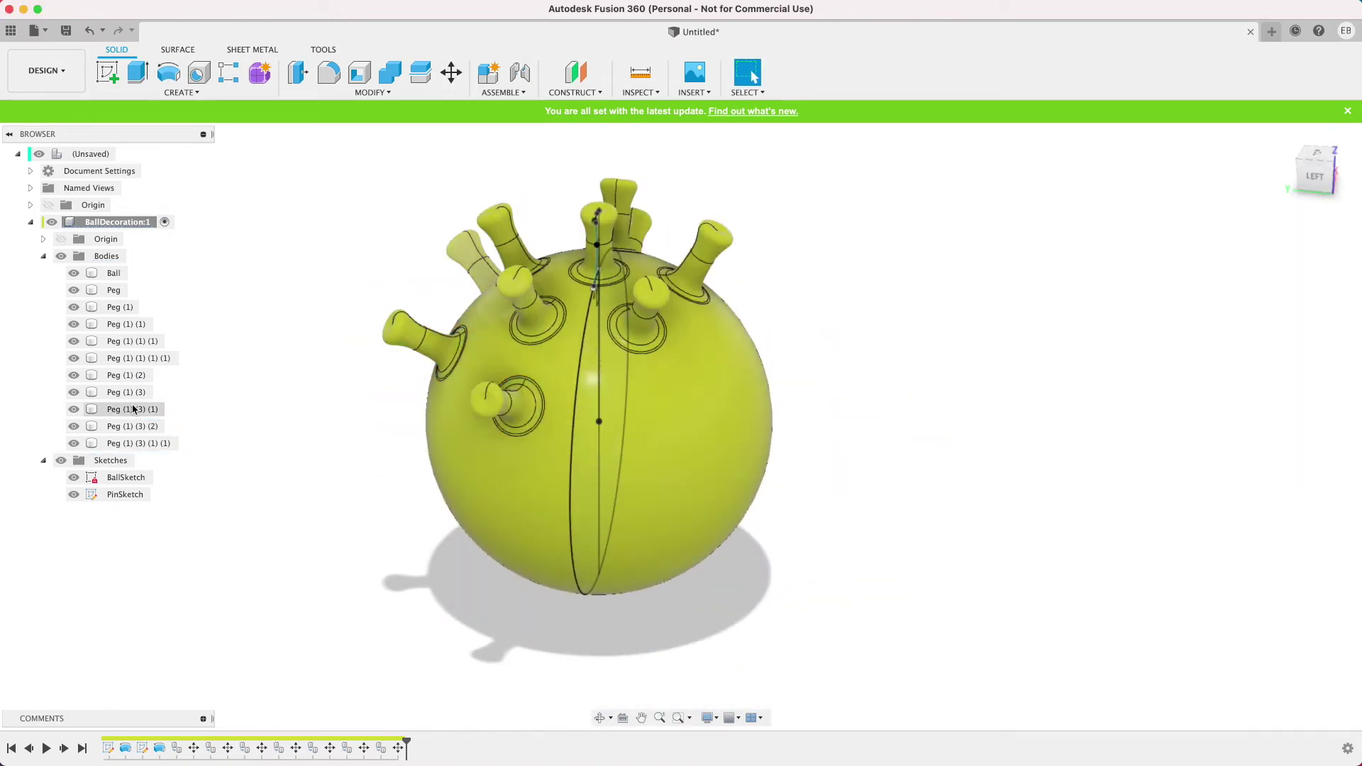
# - Copy three second-ring pegs with a Z Angle of 155 degrees to complete the seven-peg ring
pyautogui.click(451, 71)
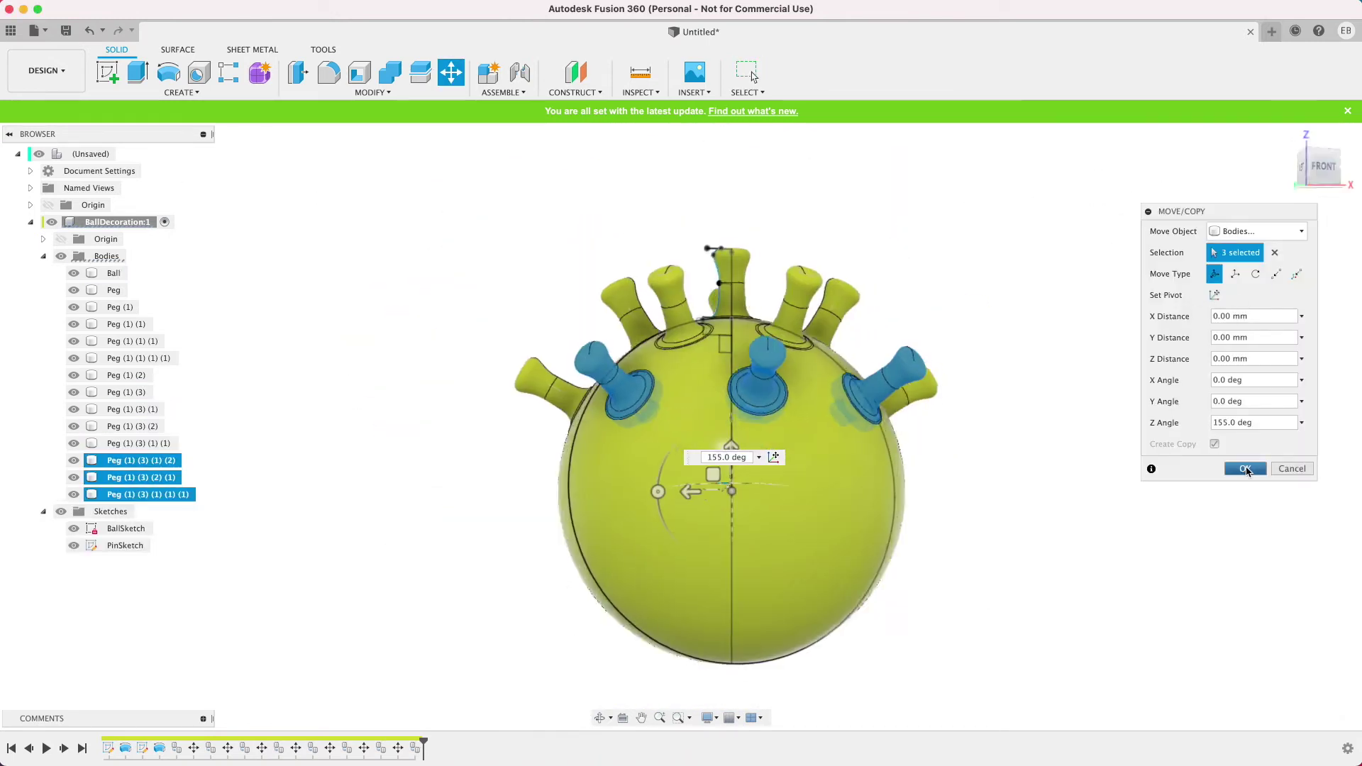
pyautogui.click(1246, 468)
# - Copy Peg (1) (3) about the ball's centre with a Y Angle of 30 degrees, placing it at the equator
pyautogui.press('m')
pyautogui.moveTo(774, 441); pyautogui.dragTo(812, 474)
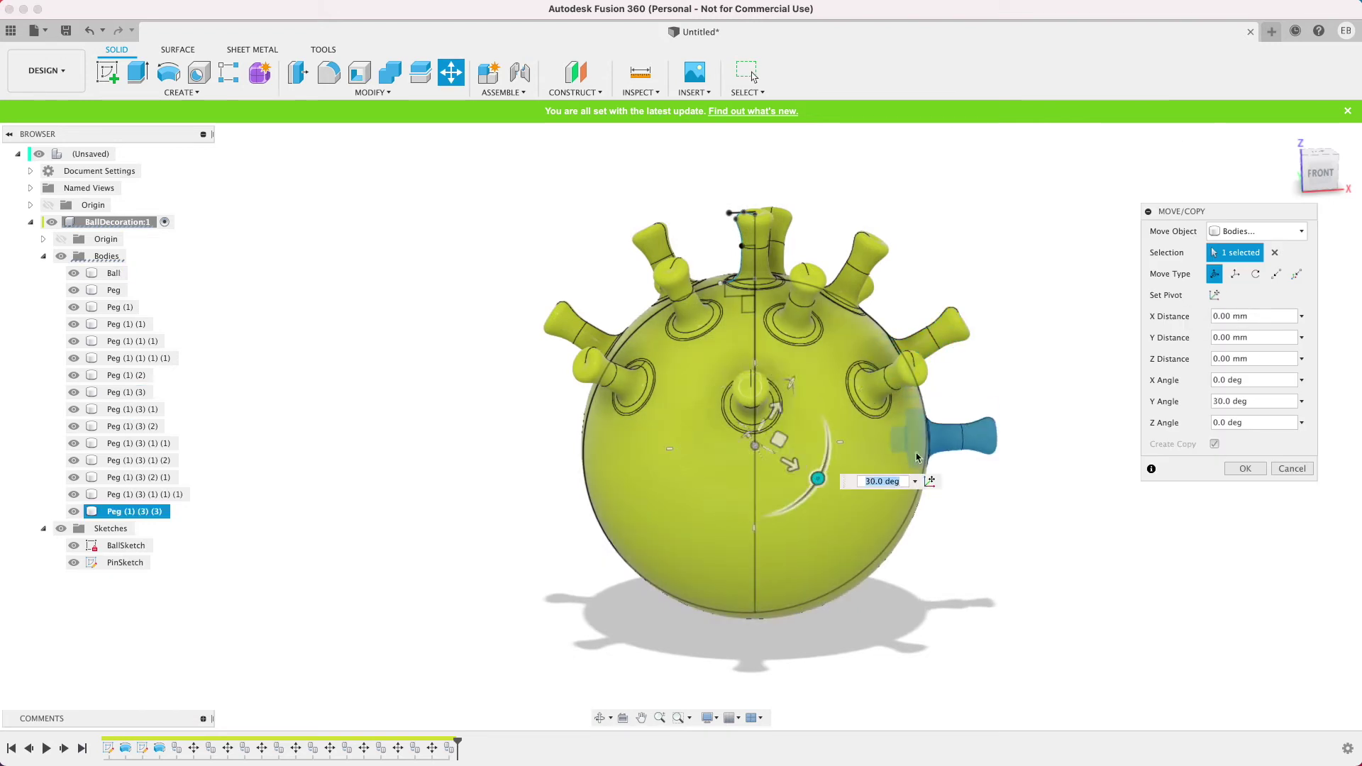
pyautogui.press('Return')
# - Copy the equator peg and its copies around the ball's vertical axis until the ring holds nine pegs
pyautogui.rightClick(142, 511)
pyautogui.click(183, 523)
pyautogui.press('Return')
pyautogui.press('m')
pyautogui.moveTo(805, 361); pyautogui.dragTo(820, 456)
pyautogui.press('Return')
pyautogui.press('m')
pyautogui.press('Return')
pyautogui.click(1214, 295)
pyautogui.moveTo(677, 601); pyautogui.dragTo(833, 596)
pyautogui.press('Return')
pyautogui.keyDown('shift'); pyautogui.moveTo(780, 496); pyautogui.dragTo(674, 468, button='middle'); pyautogui.keyUp('shift')
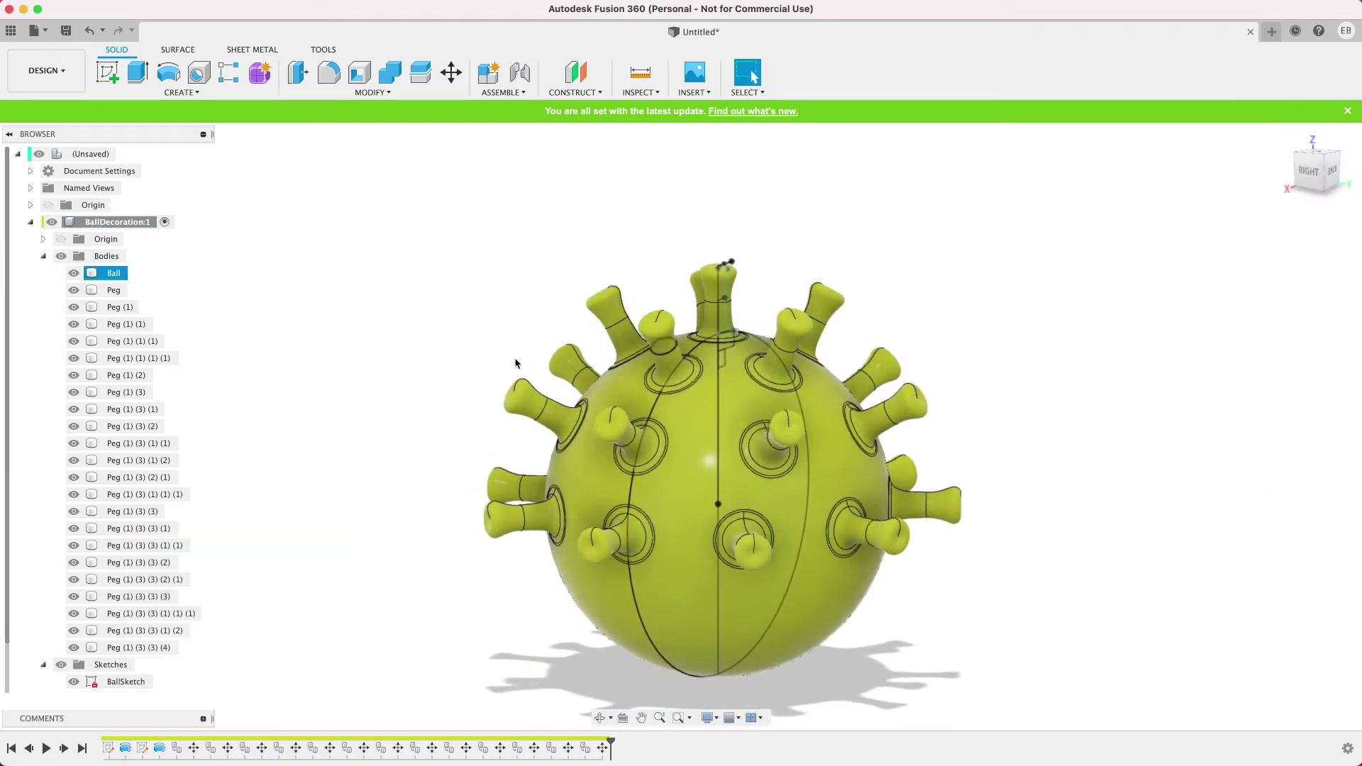
# - Copy the original Peg body about the ball's centre to the very bottom of the ball
pyautogui.rightClick(110, 291)
pyautogui.click(142, 303)
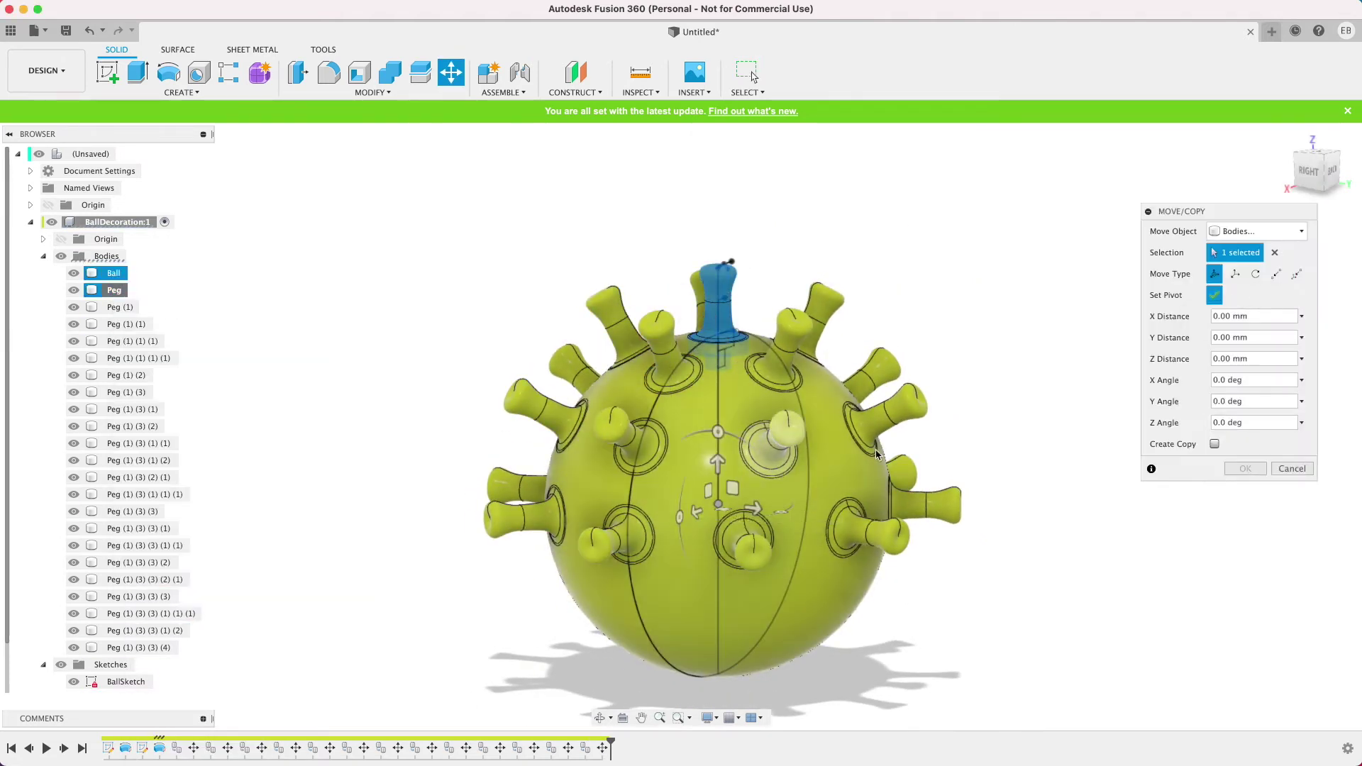
pyautogui.moveTo(780, 511); pyautogui.dragTo(762, 521)
pyautogui.press('Return')
# - Copy the five upper-ring pegs together to the ball's underside by rotating them about its centre
pyautogui.click(120, 307)
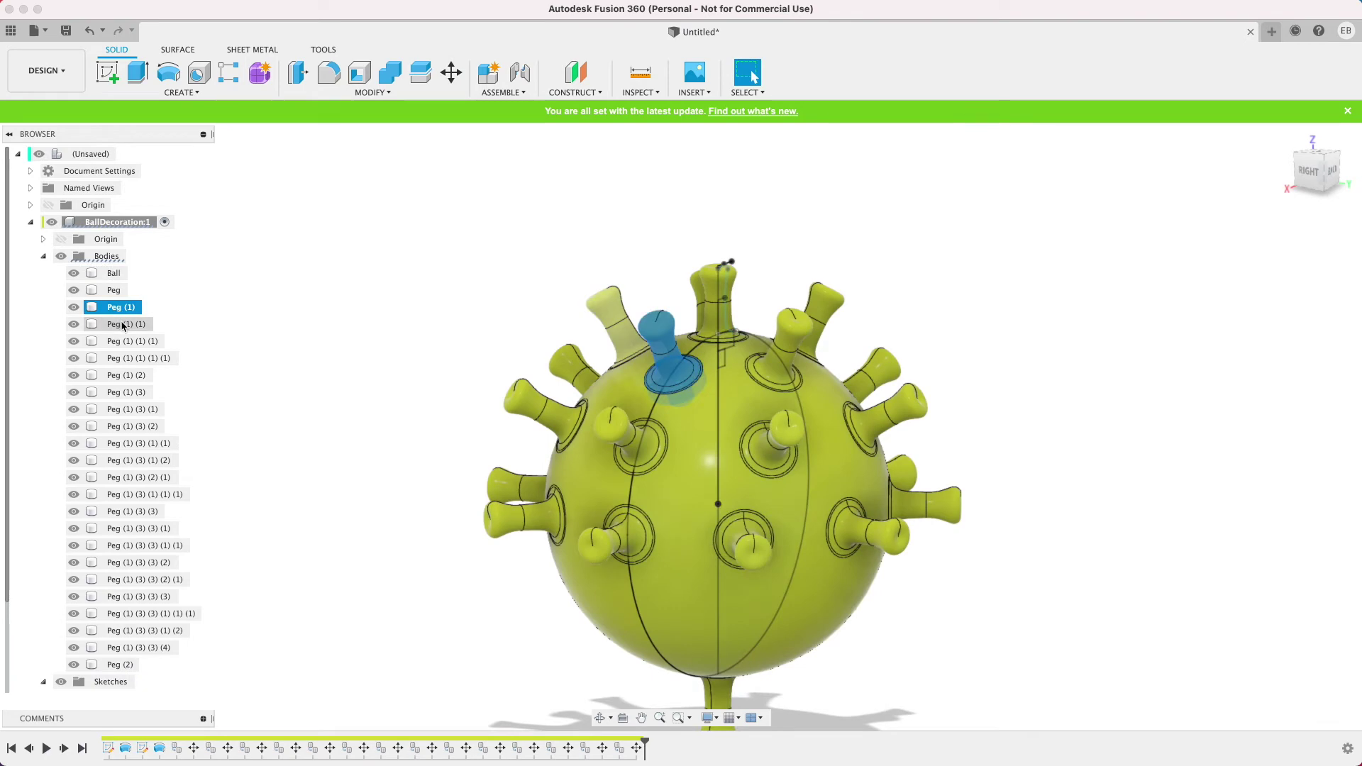
pyautogui.keyDown('shift'); pyautogui.click(133, 376); pyautogui.keyUp('shift')
pyautogui.rightClick(133, 377)
pyautogui.click(166, 388)
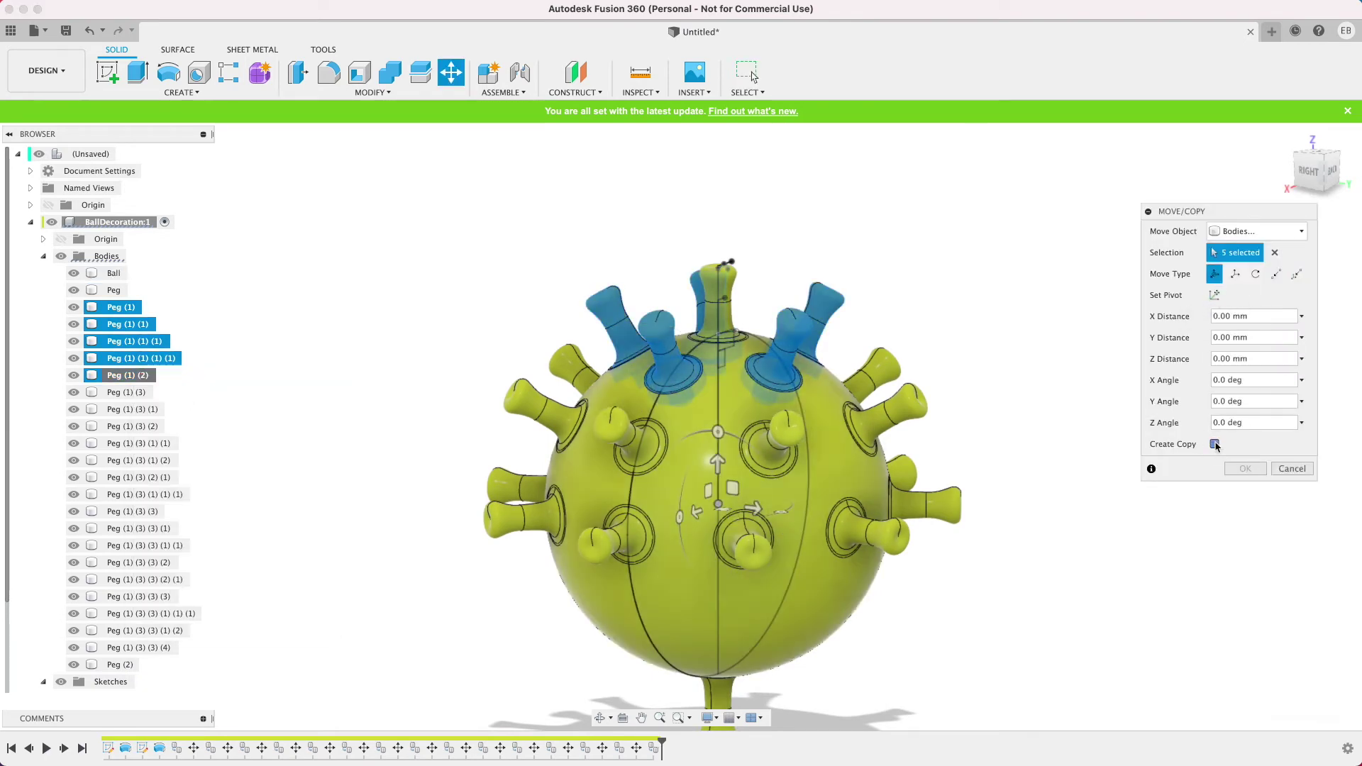
pyautogui.moveTo(718, 429); pyautogui.dragTo(716, 582)
pyautogui.press('Return')
# - Copy the seven second-ring pegs to the ball's lower half and offset the copies by -15 degrees around the vertical axis
pyautogui.keyDown('shift'); pyautogui.moveTo(656, 501); pyautogui.dragTo(714, 415, button='middle'); pyautogui.keyUp('shift')
pyautogui.click(667, 424)
pyautogui.click(823, 419)
pyautogui.click(914, 398)
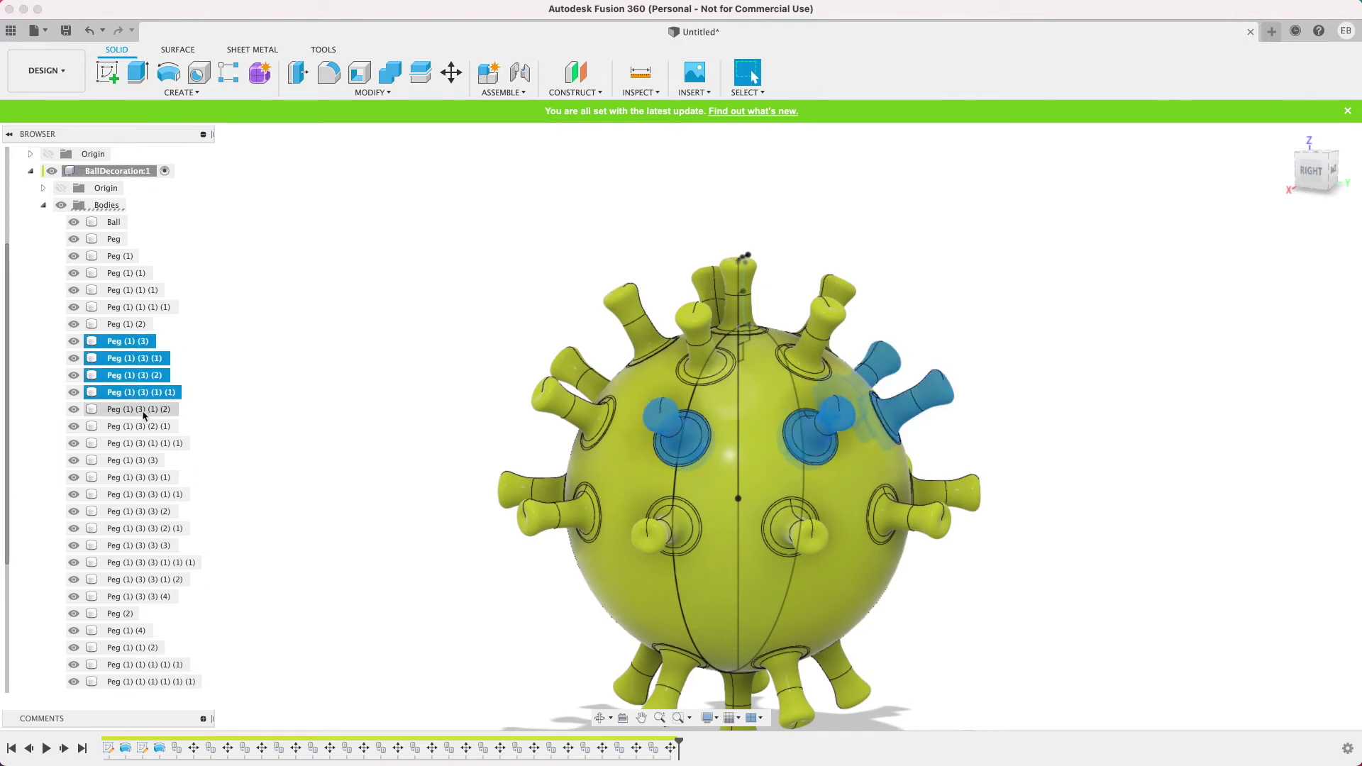
pyautogui.click(567, 397)
pyautogui.press('m')
pyautogui.click(1214, 295)
pyautogui.click(1214, 444)
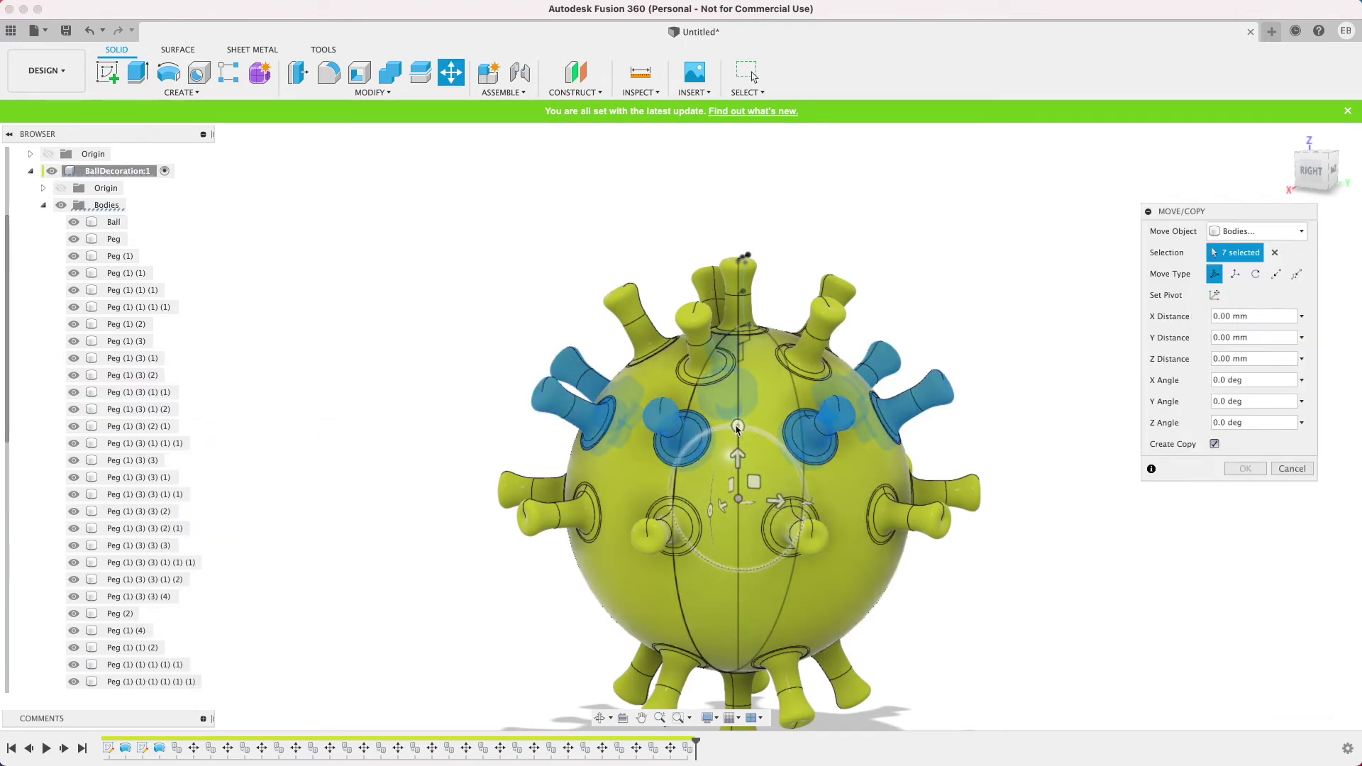
pyautogui.moveTo(737, 426); pyautogui.dragTo(721, 580)
pyautogui.click(1244, 468)
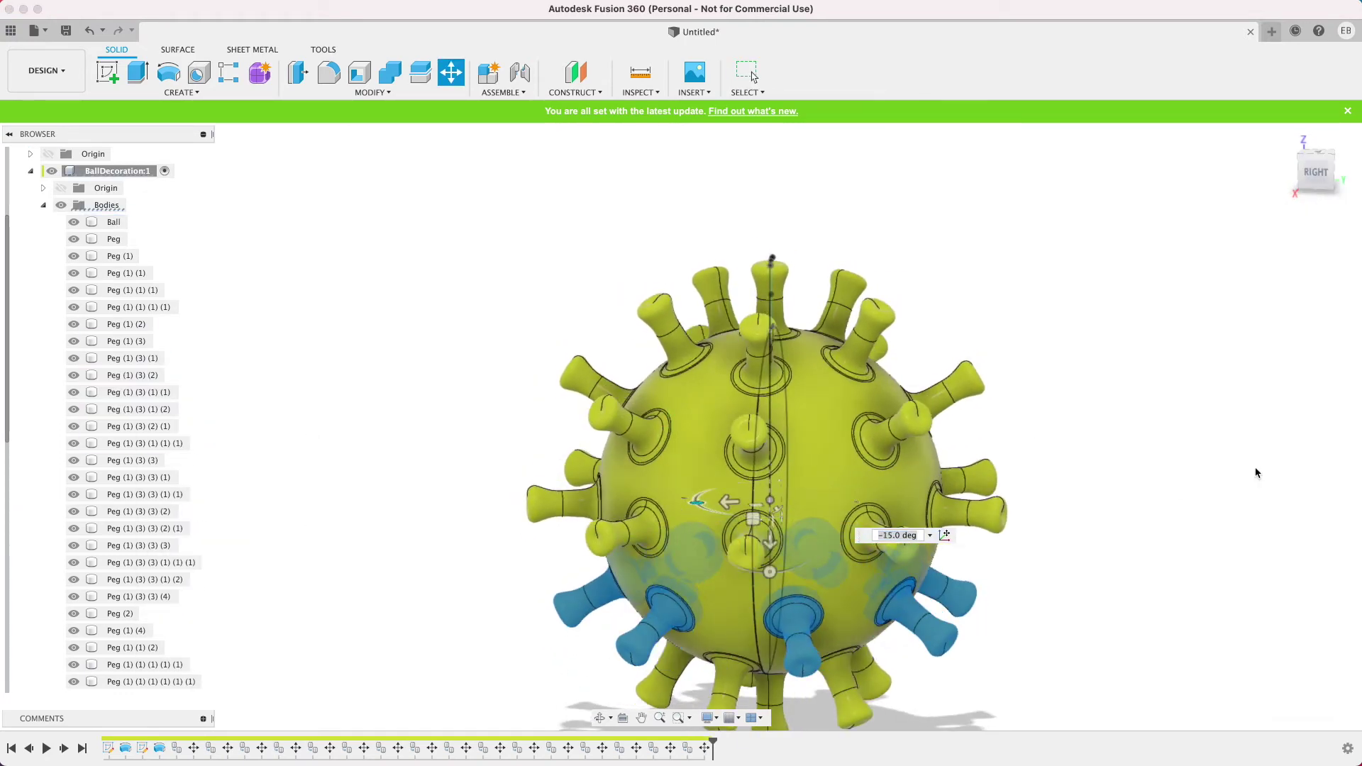
# - Rotate the five upper-ring pegs about the ball's centre with a Z Angle of 5 degrees, without creating a copy
pyautogui.keyDown('shift'); pyautogui.moveTo(1003, 349); pyautogui.dragTo(1271, 188, button='middle'); pyautogui.keyUp('shift')
pyautogui.click(130, 276)
pyautogui.keyDown('super'); pyautogui.click(119, 256); pyautogui.keyUp('super')
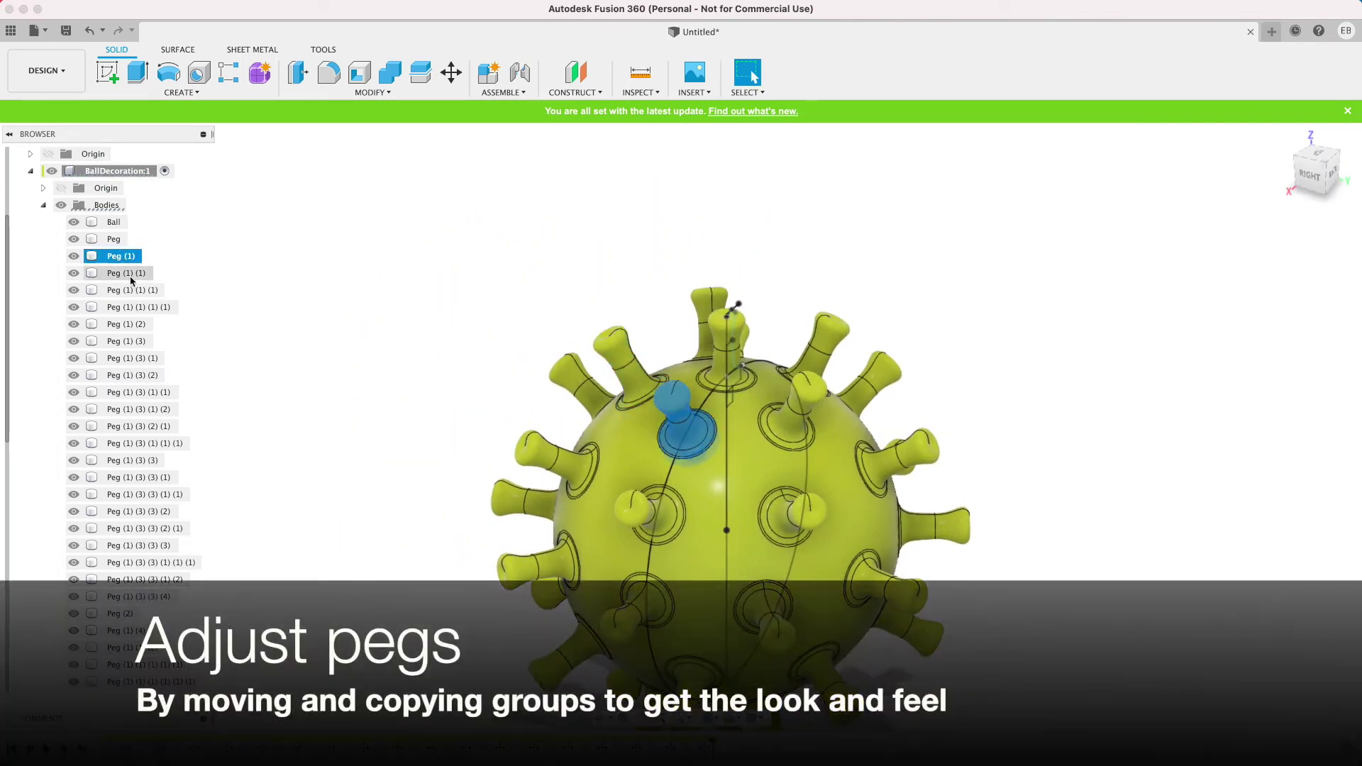
pyautogui.keyDown('super'); pyautogui.click(133, 290); pyautogui.keyUp('super')
pyautogui.keyDown('super'); pyautogui.click(138, 307); pyautogui.keyUp('super')
pyautogui.keyDown('super'); pyautogui.click(125, 325); pyautogui.keyUp('super')
pyautogui.rightClick(136, 327)
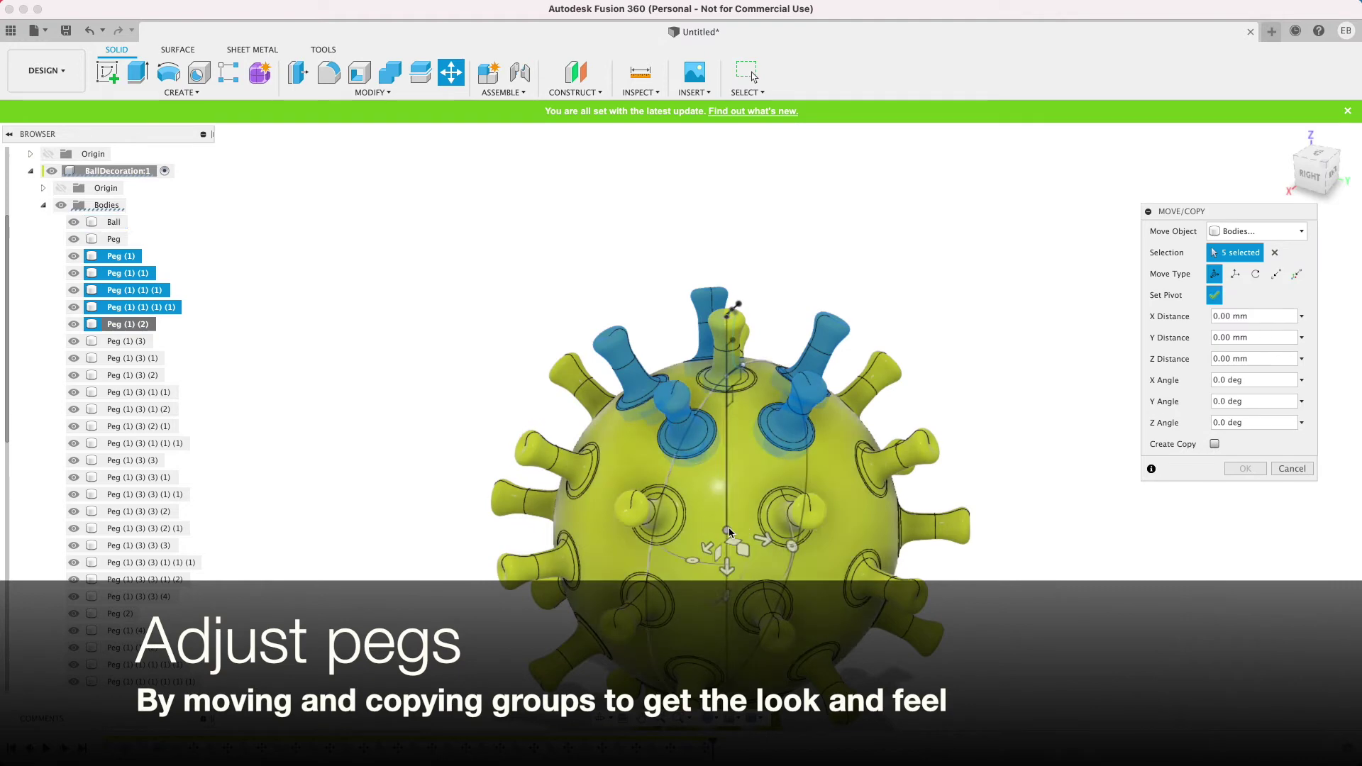
pyautogui.moveTo(785, 550); pyautogui.dragTo(795, 546)
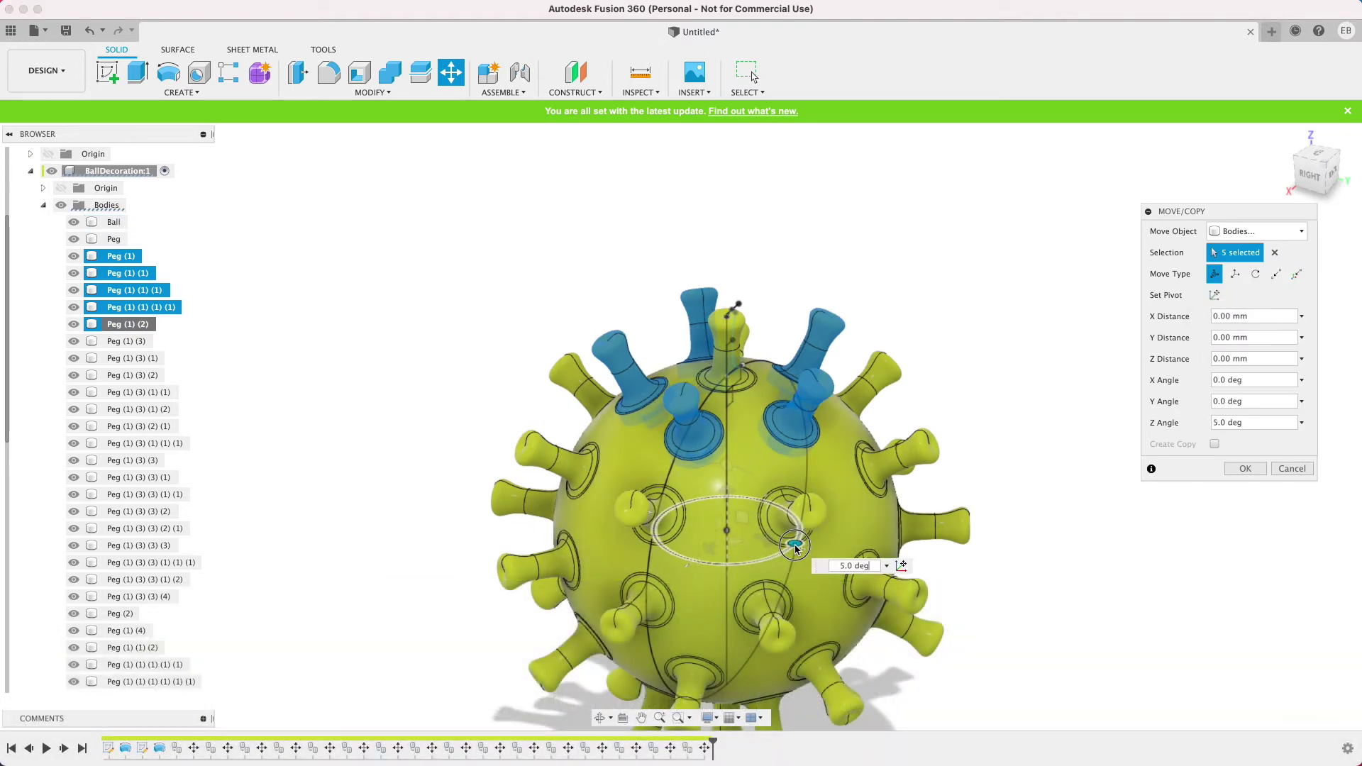
pyautogui.click(1244, 468)
# - Rotate the seven second-ring pegs together by a small angle about the ball's vertical axis, without creating a copy
pyautogui.click(127, 341)
pyautogui.keyDown('shift'); pyautogui.click(135, 358); pyautogui.keyUp('shift')
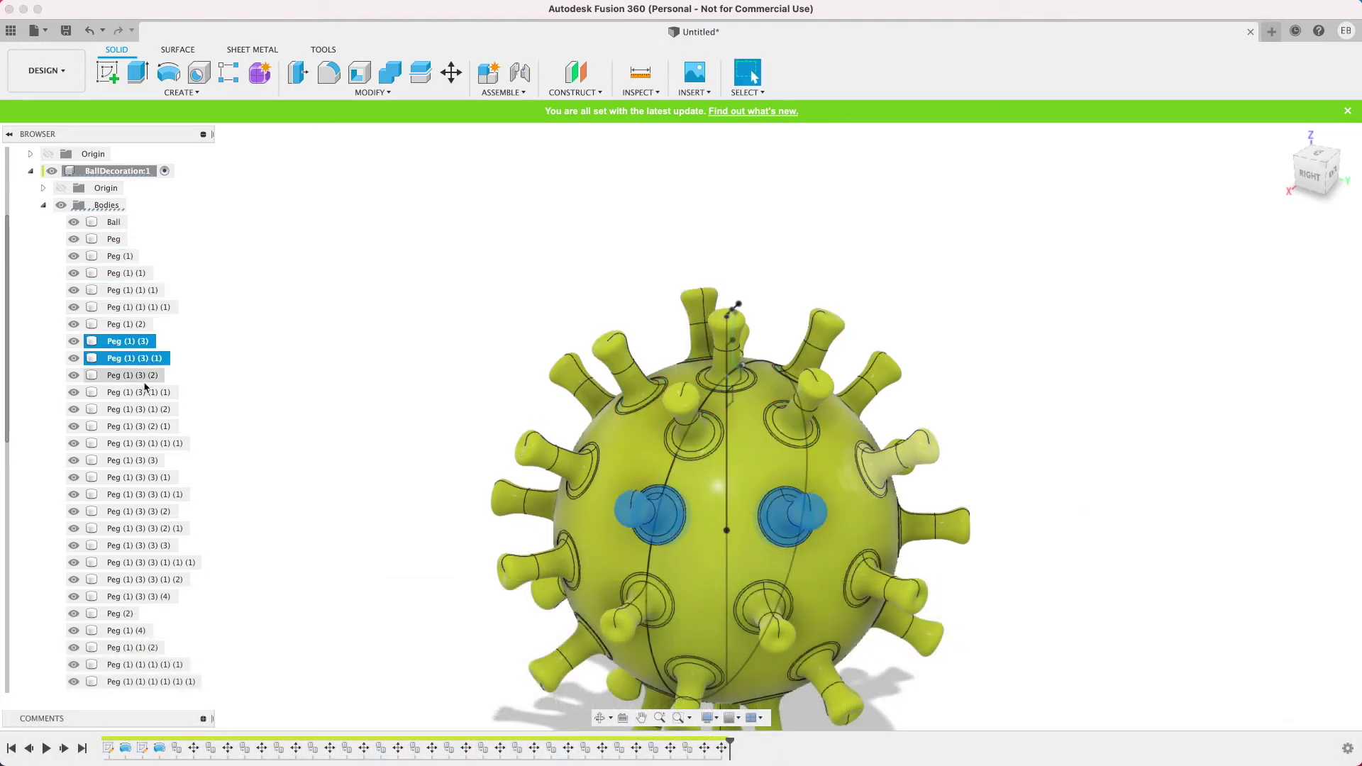
pyautogui.keyDown('shift'); pyautogui.click(132, 375); pyautogui.keyUp('shift')
pyautogui.keyDown('shift'); pyautogui.click(142, 392); pyautogui.keyUp('shift')
pyautogui.keyDown('shift'); pyautogui.click(142, 410); pyautogui.keyUp('shift')
pyautogui.keyDown('shift'); pyautogui.click(142, 426); pyautogui.keyUp('shift')
pyautogui.keyDown('shift'); pyautogui.click(149, 443); pyautogui.keyUp('shift')
pyautogui.rightClick(156, 444)
pyautogui.click(192, 451)
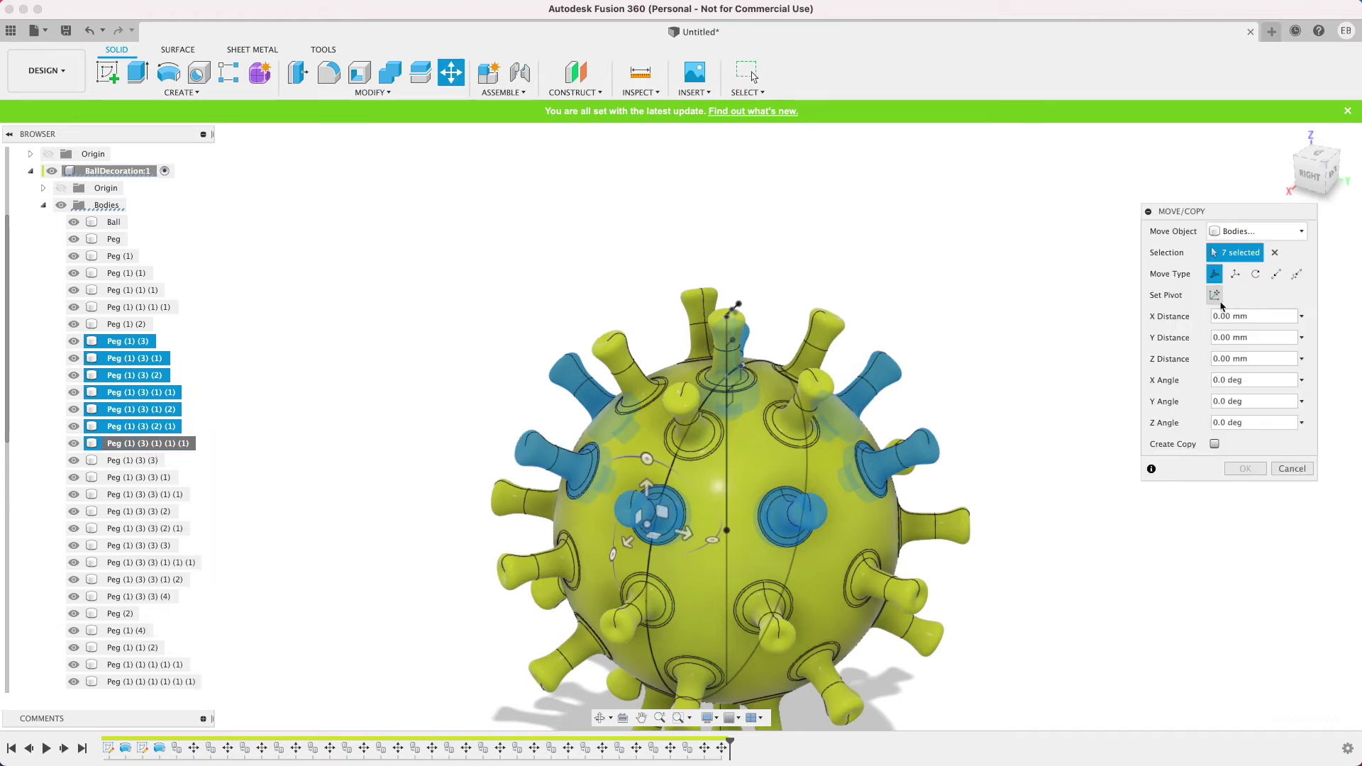
pyautogui.moveTo(786, 552); pyautogui.dragTo(776, 555)
pyautogui.click(1248, 470)
# - Create a separate component from the original Peg body at the top of the ball and hide that component
pyautogui.keyDown('shift'); pyautogui.moveTo(1251, 474); pyautogui.dragTo(1080, 525, button='middle'); pyautogui.keyUp('shift')
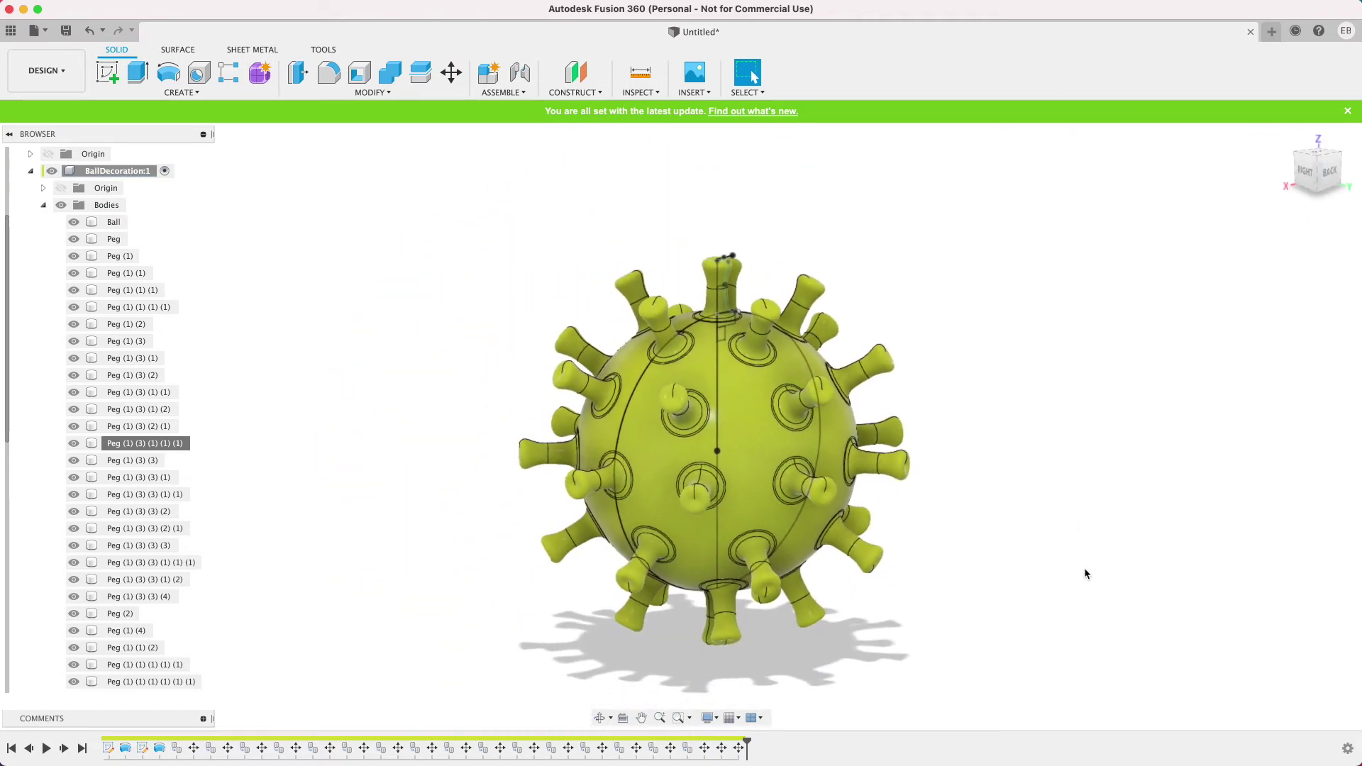
pyautogui.scroll(2, 1081, 525)
pyautogui.scroll(-1, 121, 227)
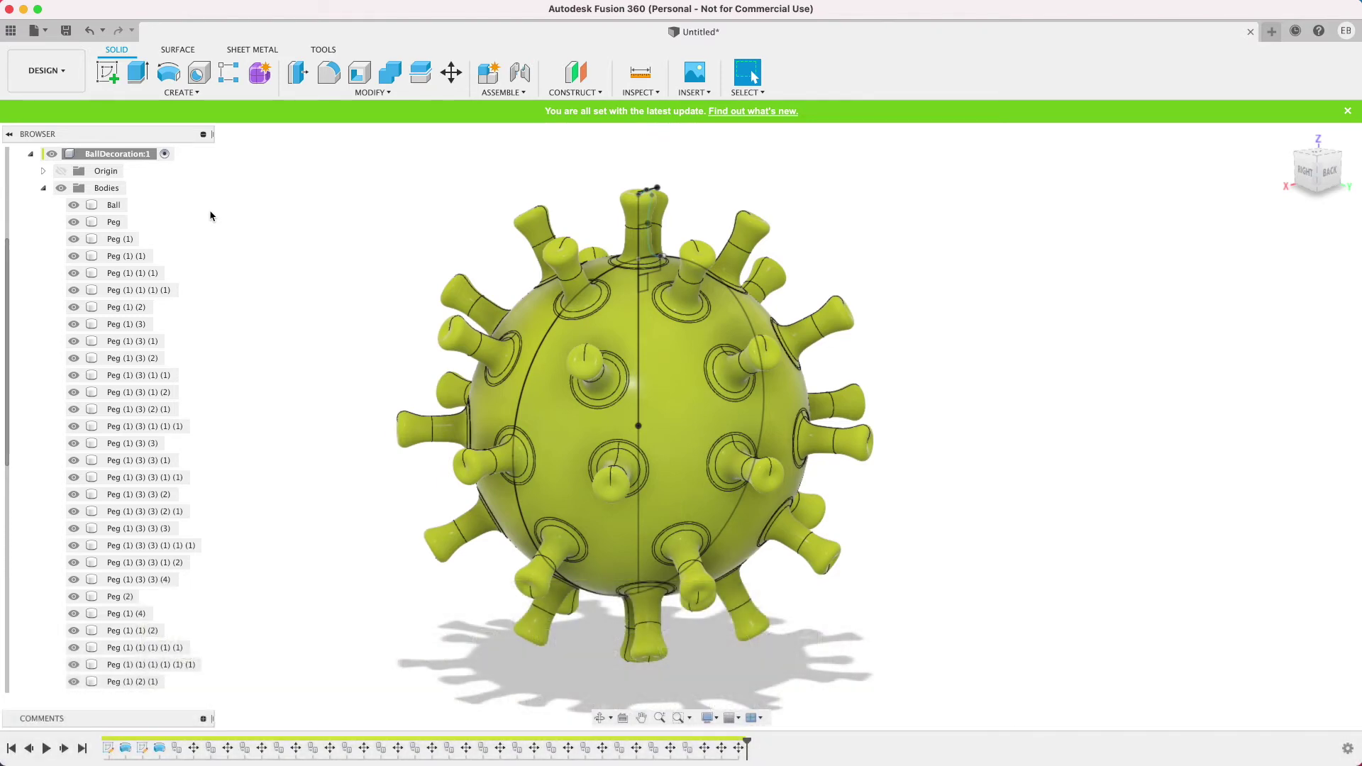
pyautogui.rightClick(112, 222)
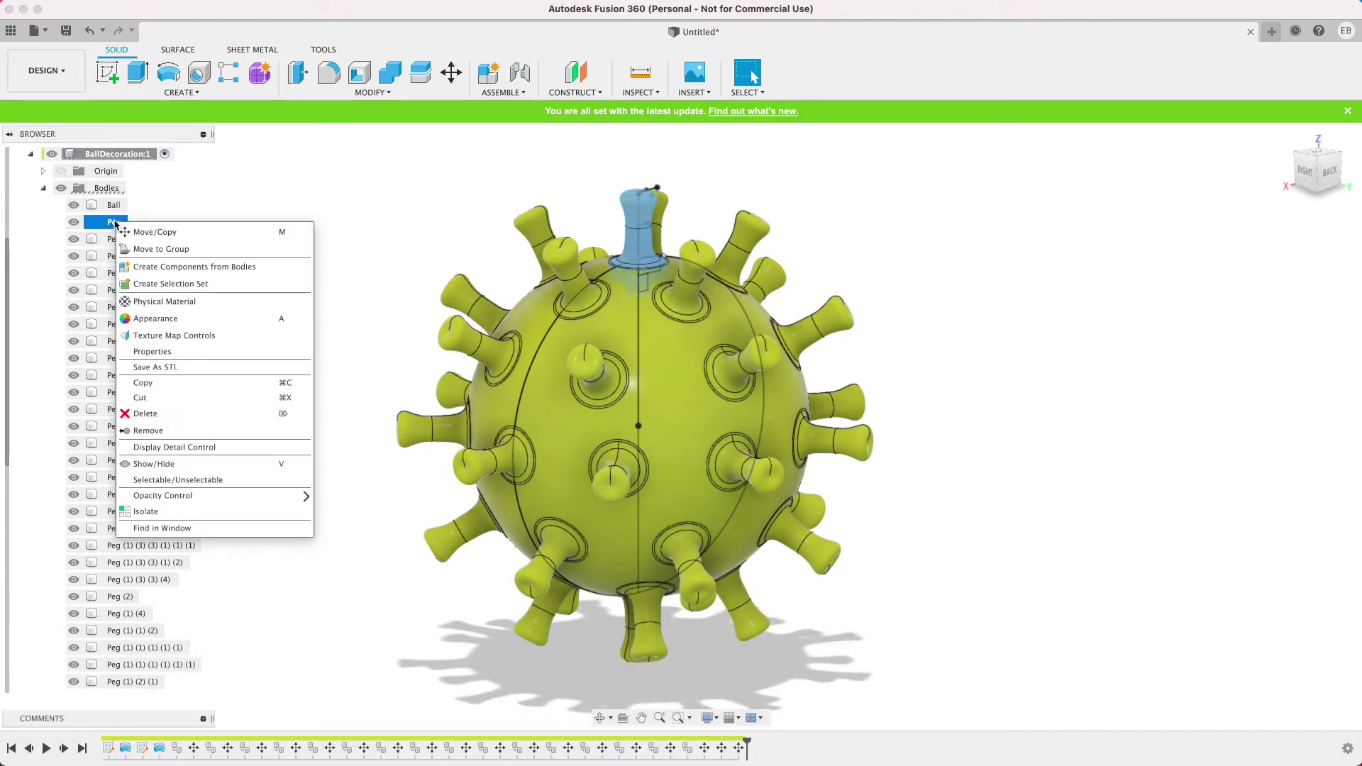
pyautogui.click(210, 268)
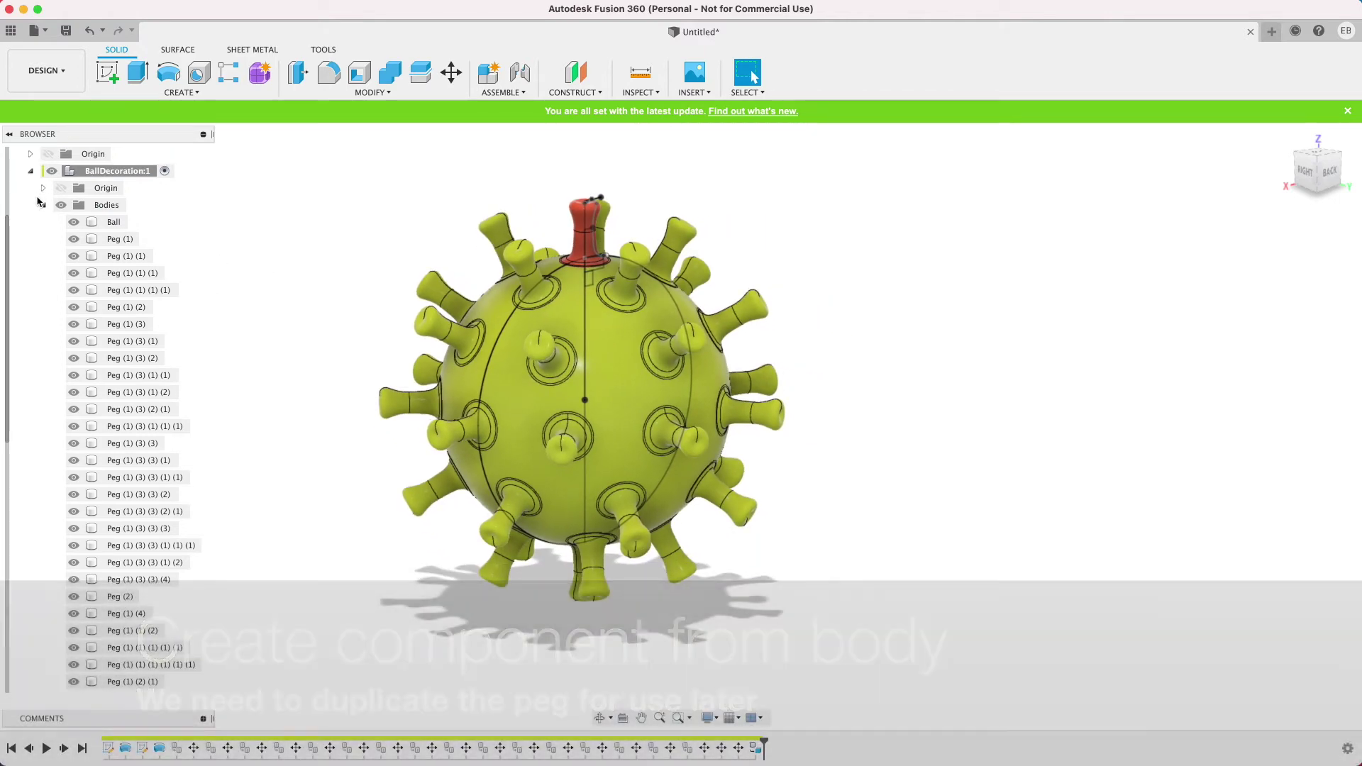
pyautogui.click(42, 205)
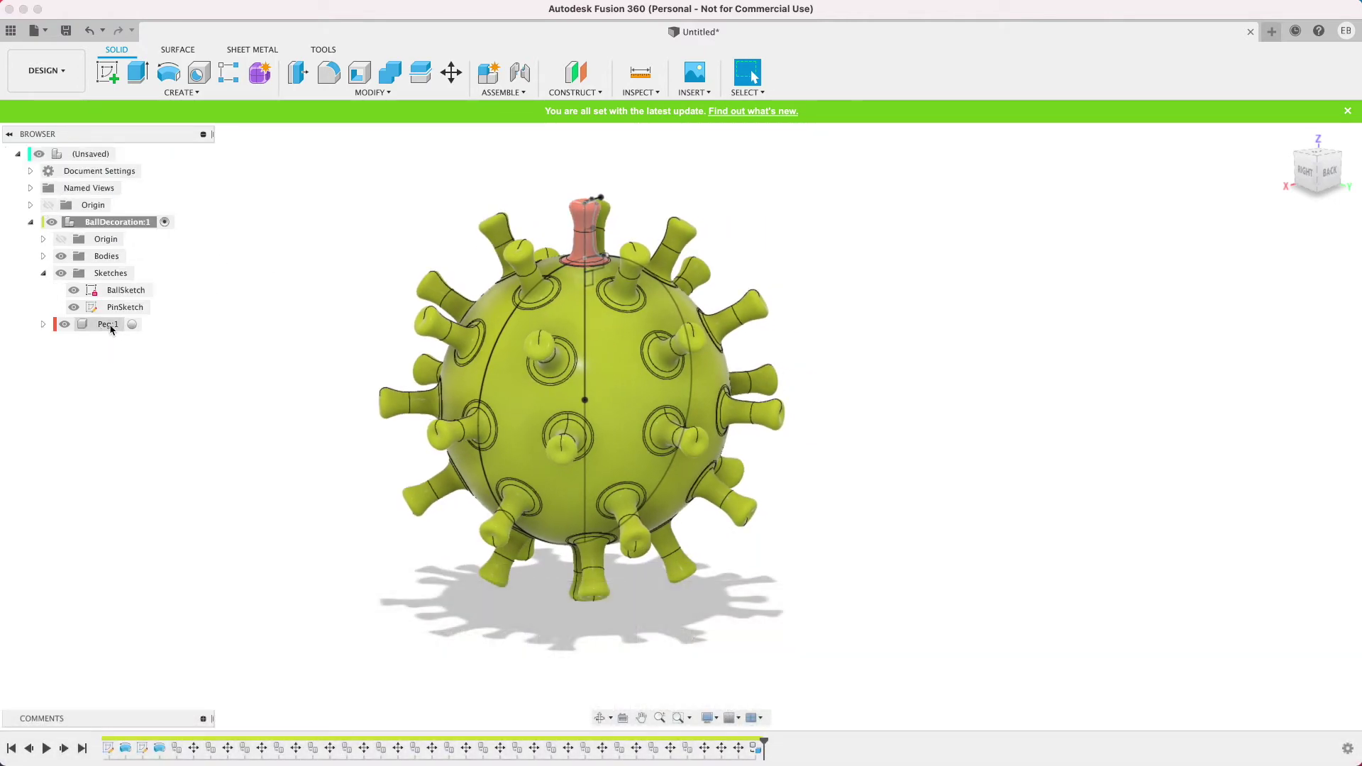
pyautogui.click(66, 326)
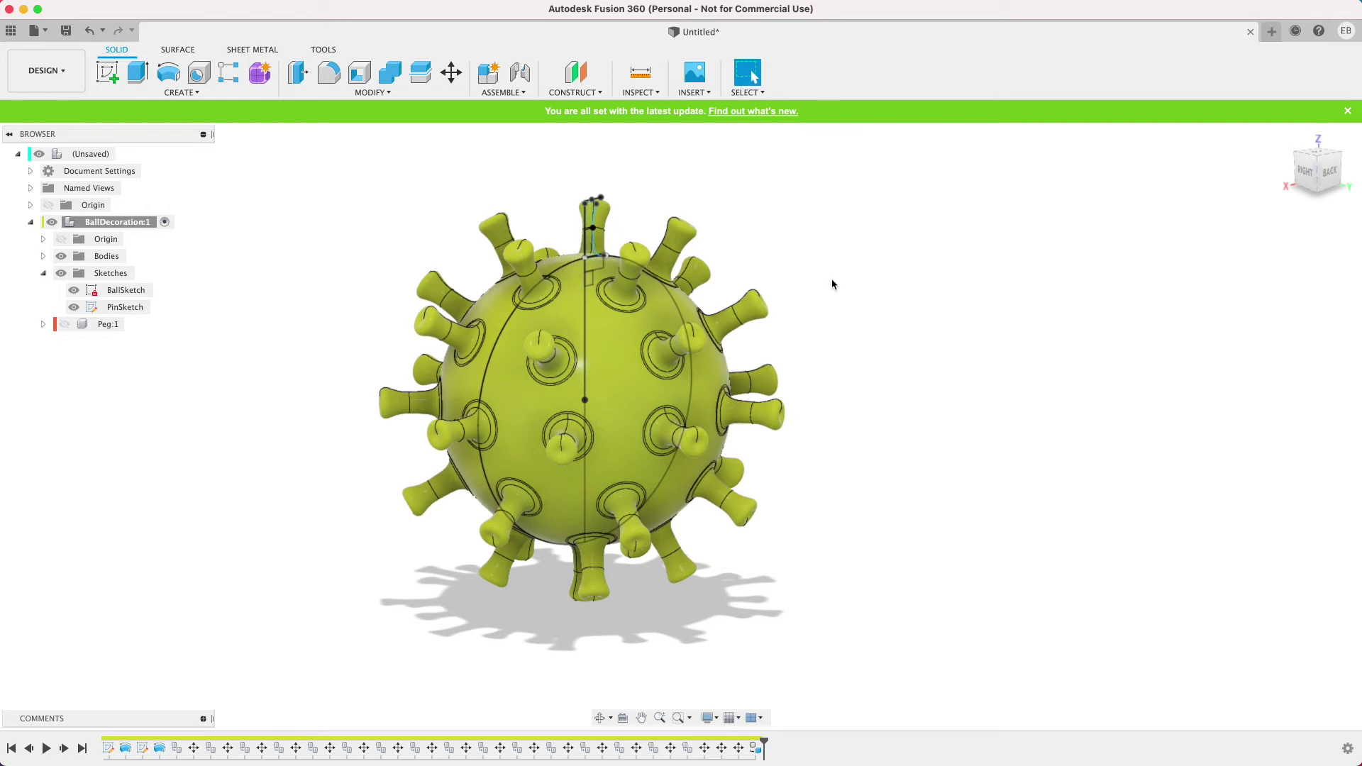
# - Copy the bottom peg, Peg (2), back to the top of the ball by rotating it about the ball's centre
pyautogui.moveTo(1318, 185)
pyautogui.mouseDown()
pyautogui.moveTo(1316, 204)
pyautogui.moveTo(1221, 204)
pyautogui.moveTo(1211, 189)
pyautogui.moveTo(1301, 208)
pyautogui.mouseUp()
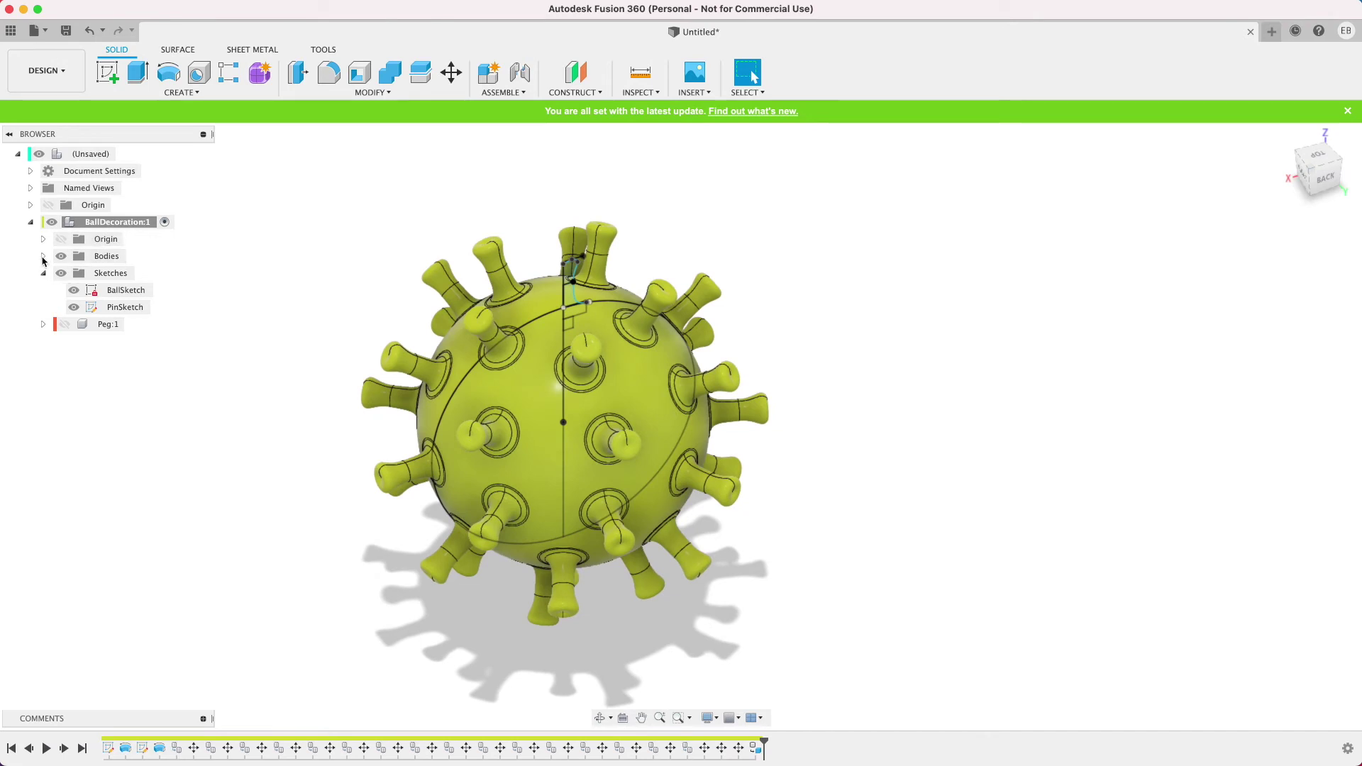
pyautogui.click(43, 256)
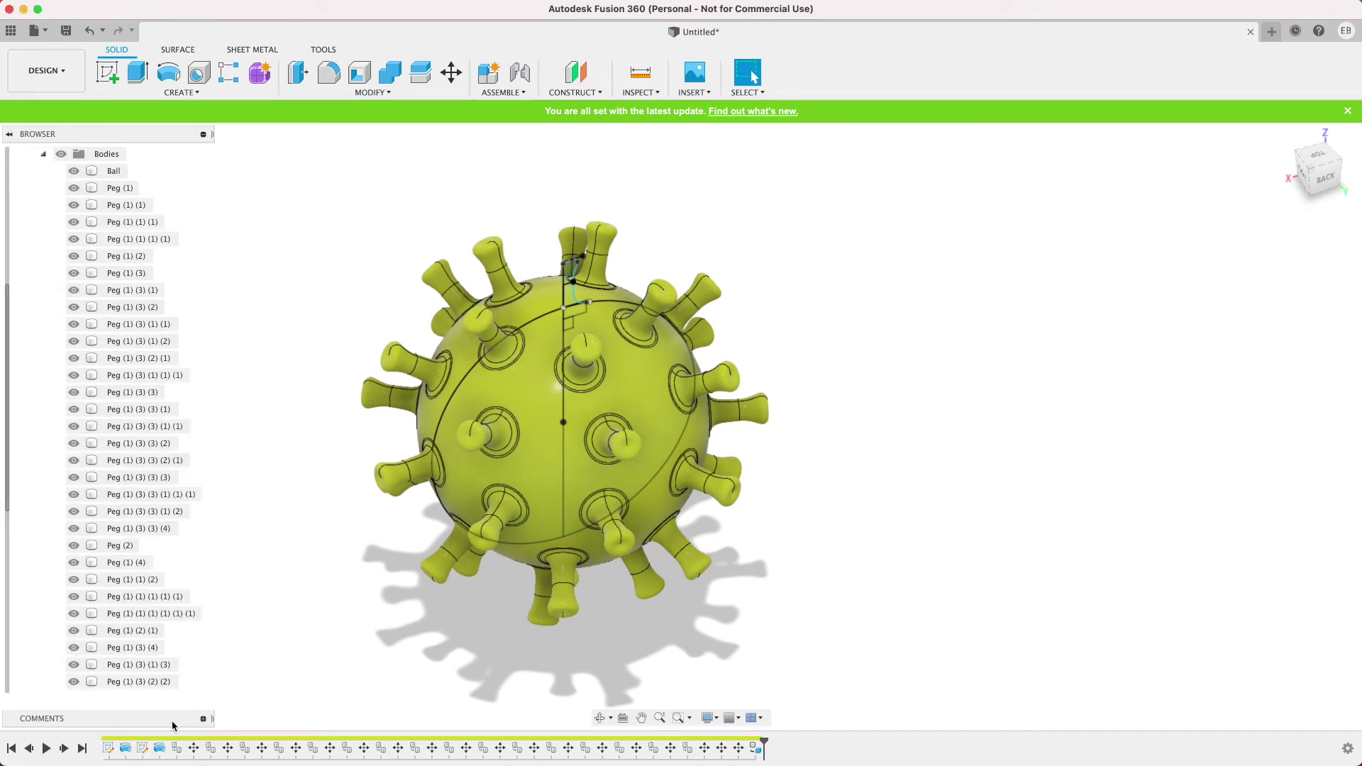
pyautogui.click(121, 546)
pyautogui.rightClick(122, 546)
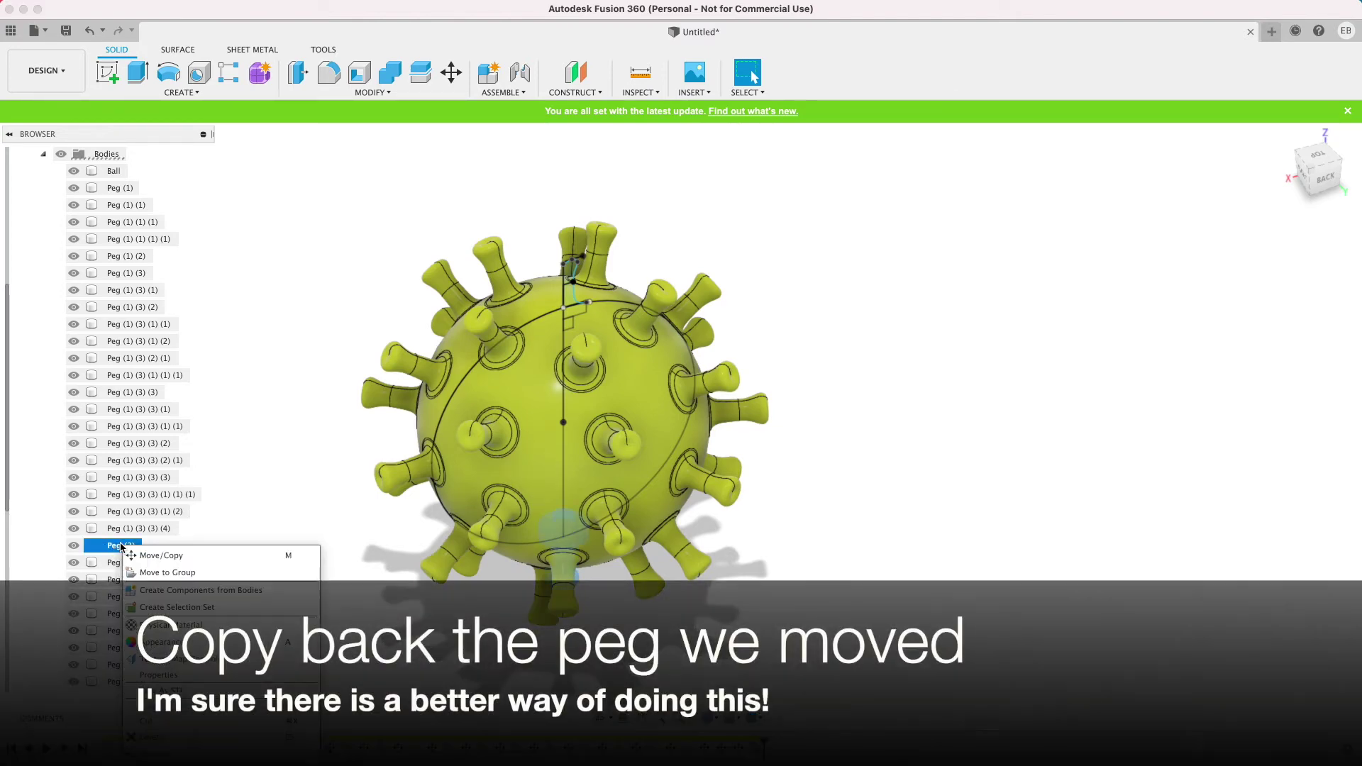
pyautogui.click(190, 552)
pyautogui.click(1214, 295)
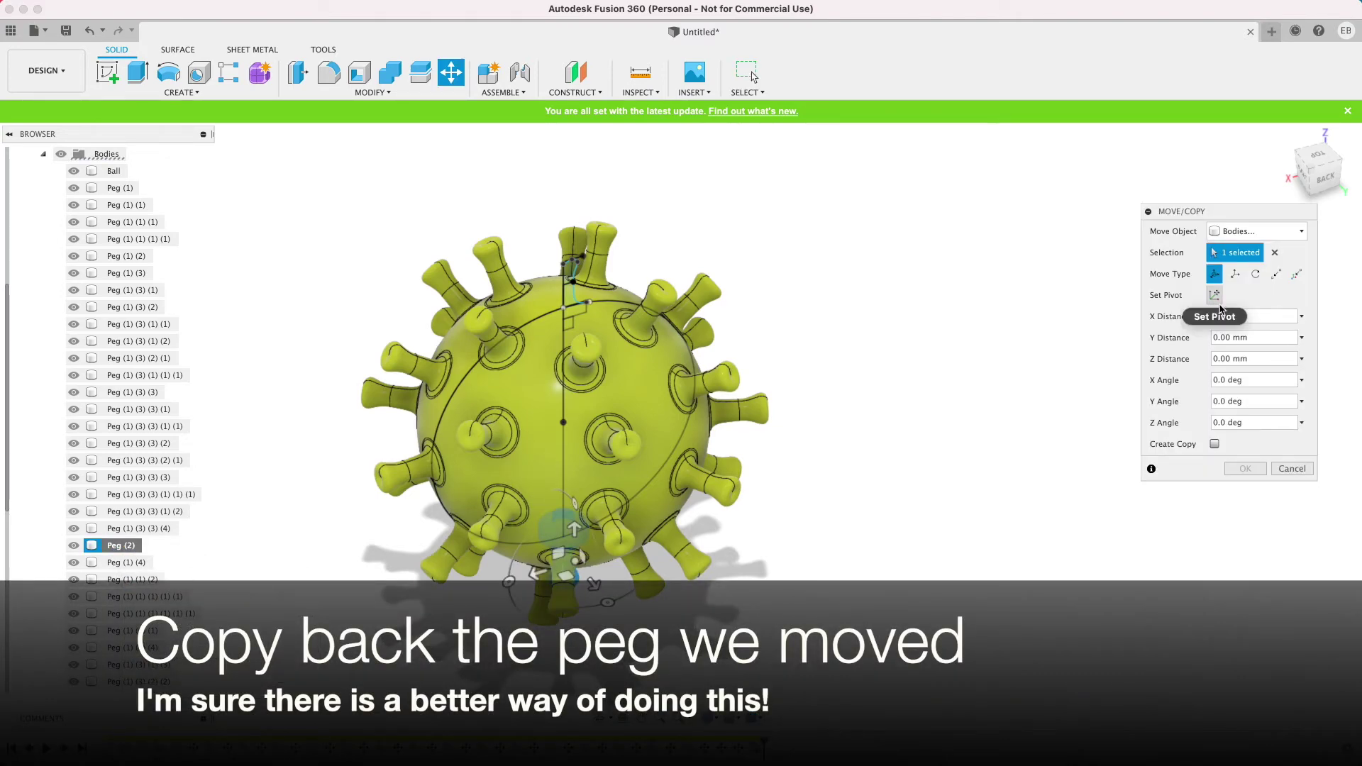
pyautogui.click(564, 422)
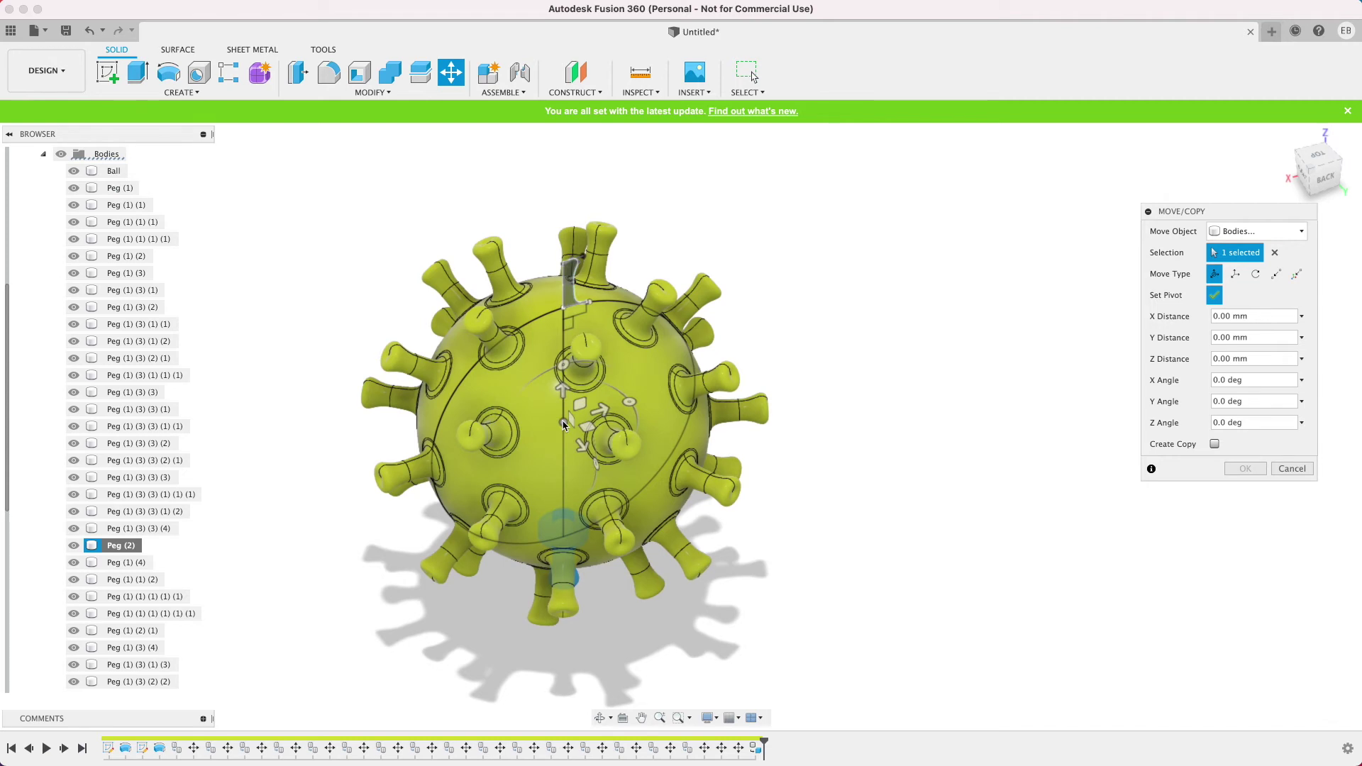
pyautogui.click(1214, 444)
pyautogui.click(1214, 295)
pyautogui.moveTo(628, 401); pyautogui.dragTo(571, 551)
pyautogui.click(1245, 469)
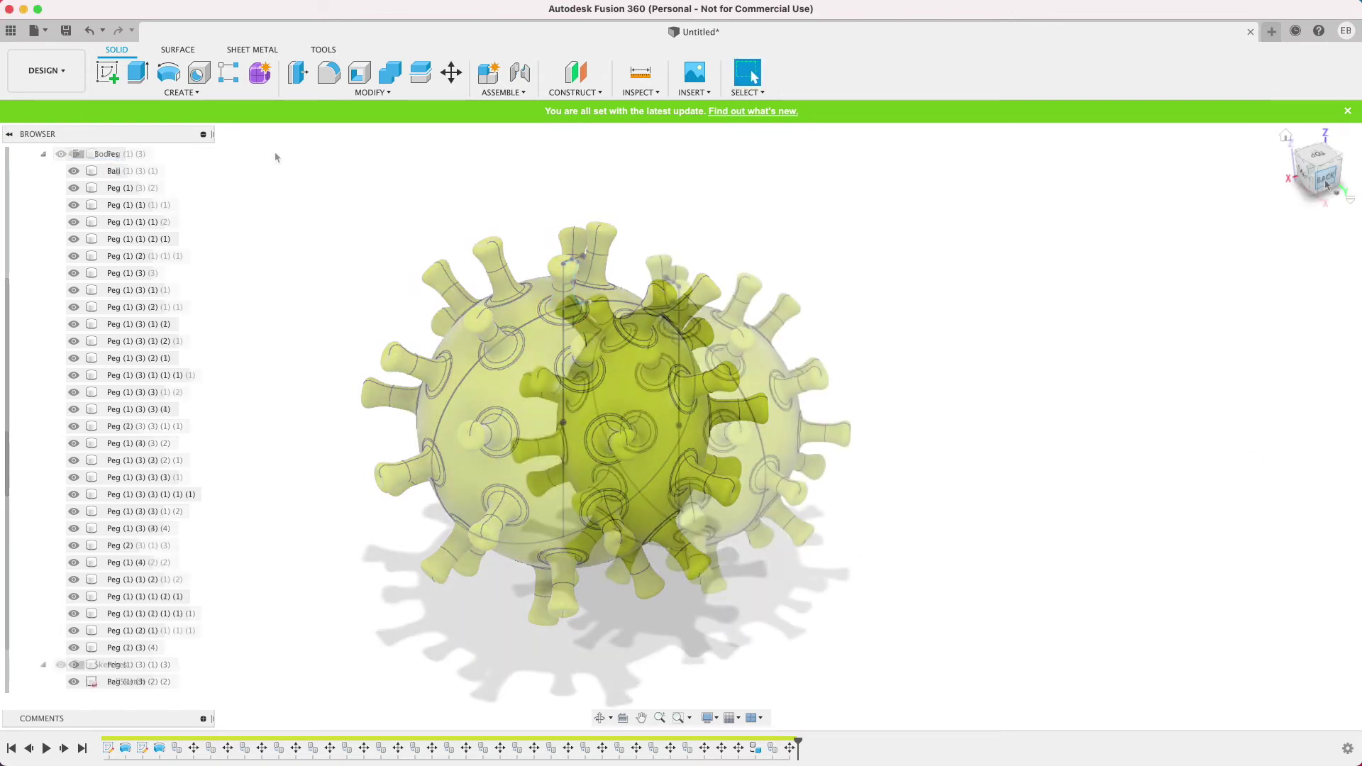
# - Cut all peg bodies from the Ball body with Combine, without keeping the tool bodies
pyautogui.scroll(-3, 204, 173)
pyautogui.scroll(5, 163, 178)
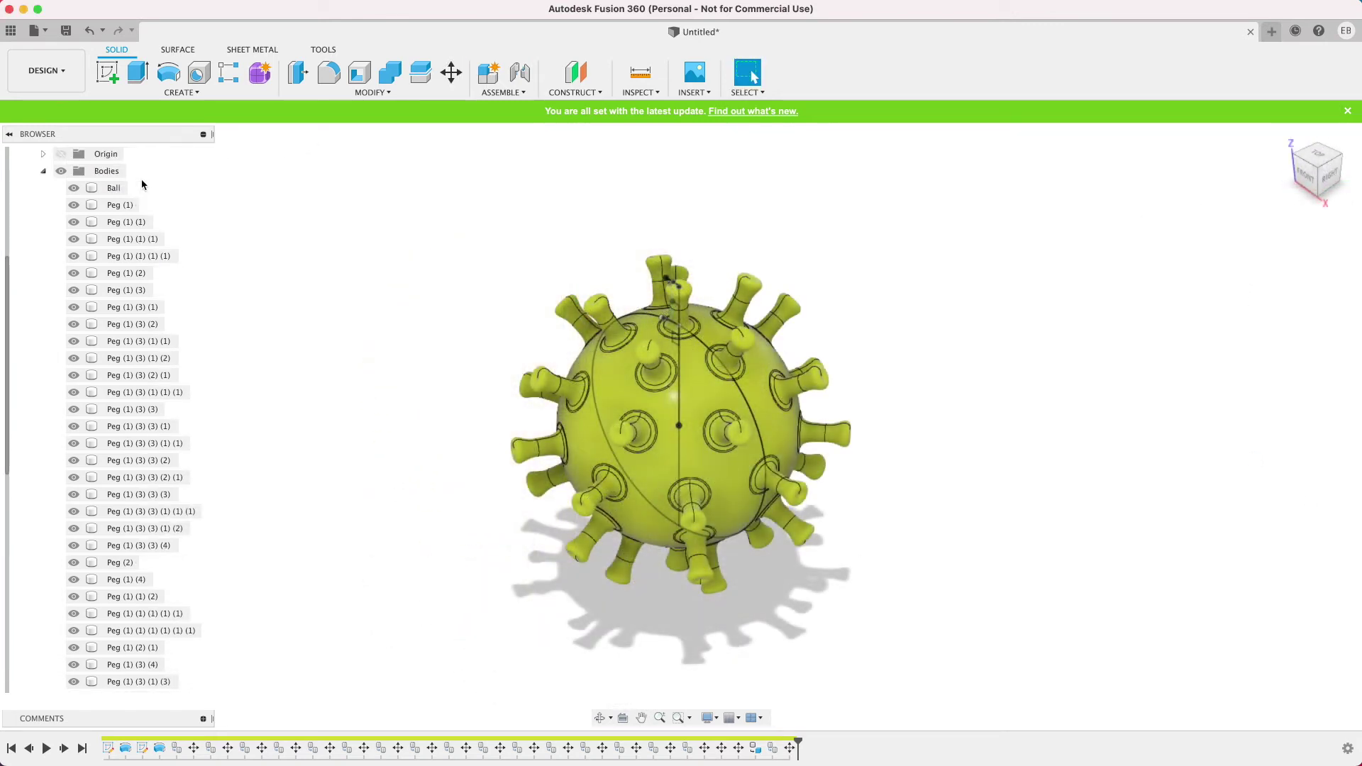
pyautogui.click(142, 186)
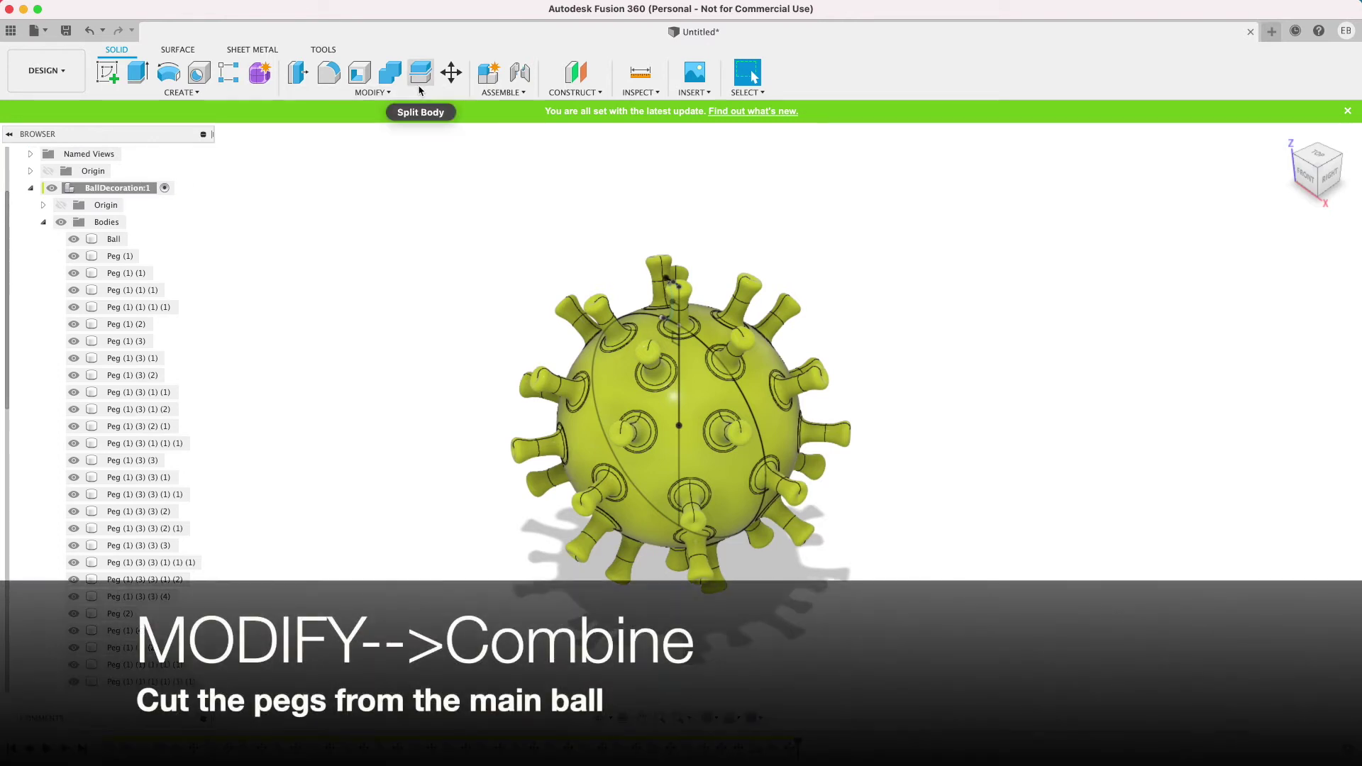
pyautogui.click(388, 96)
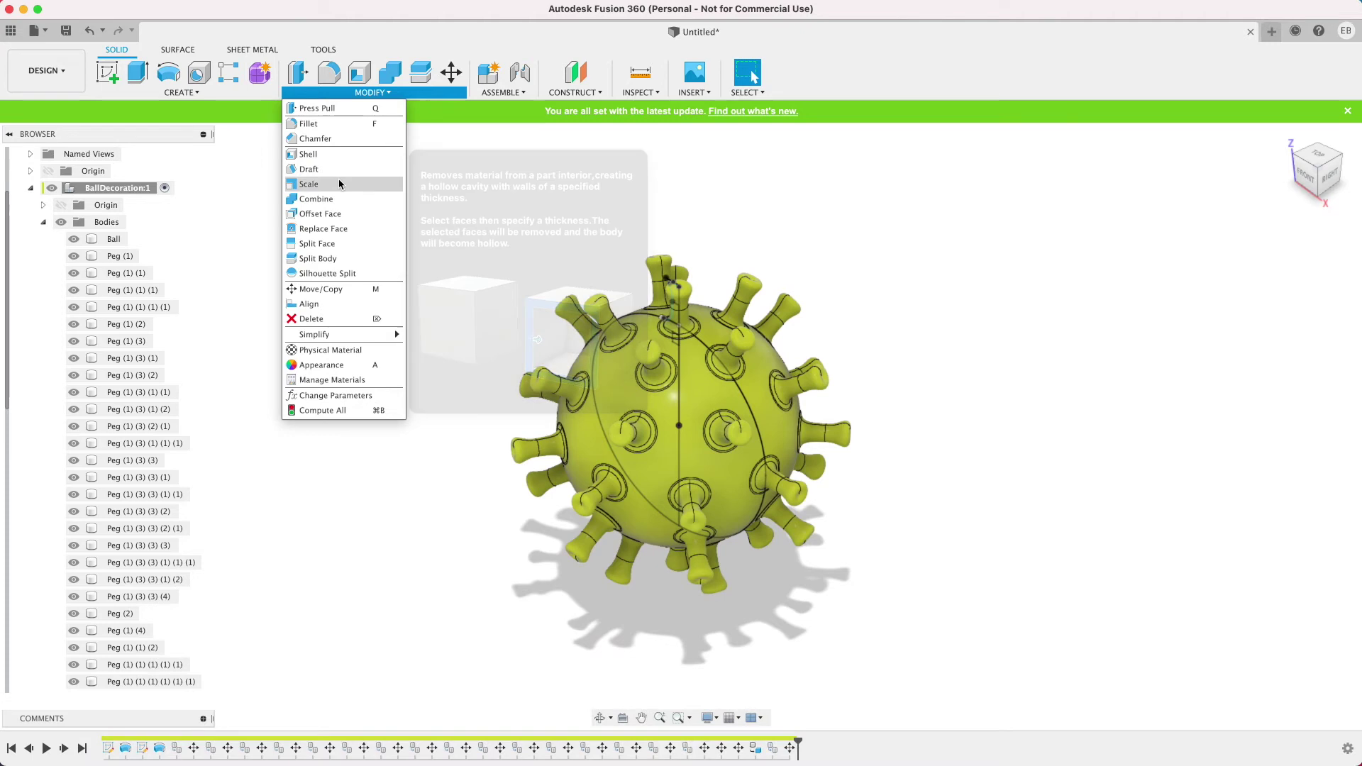
pyautogui.click(316, 198)
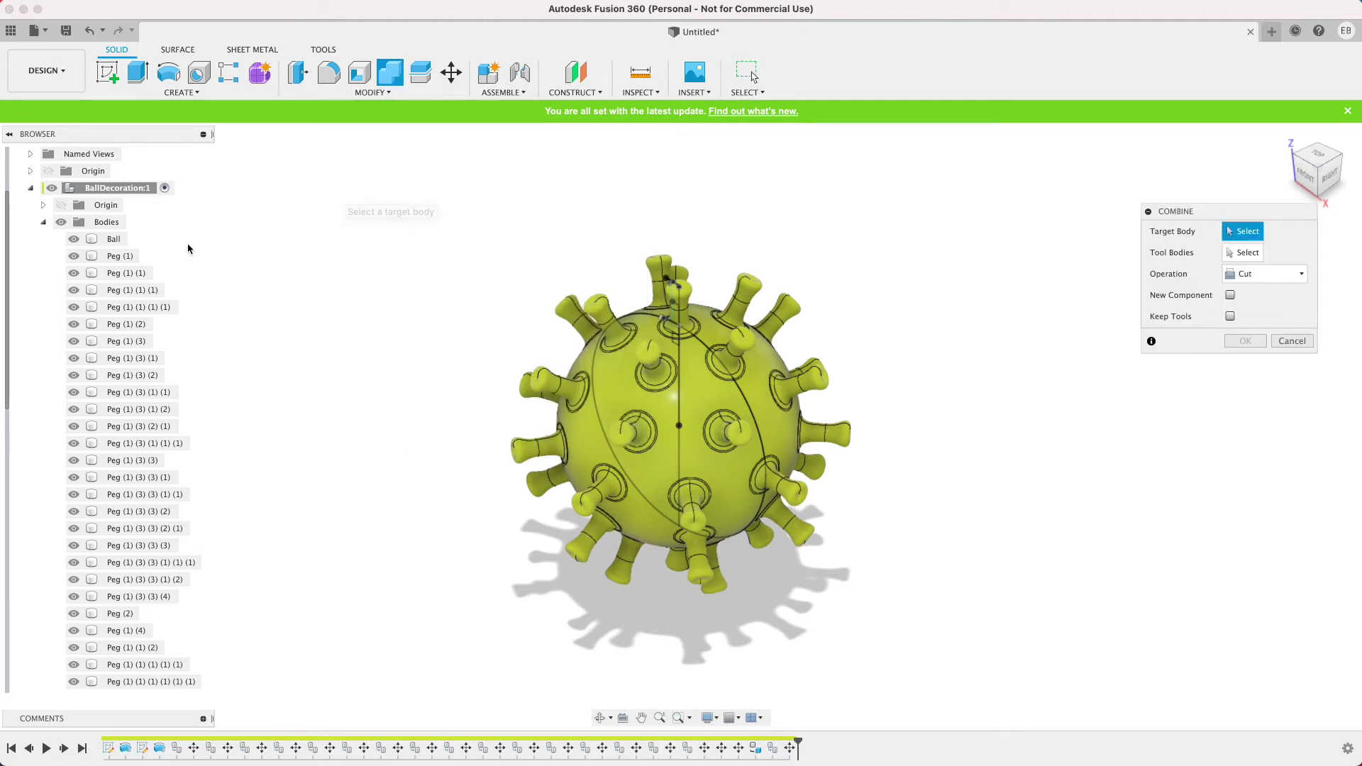
pyautogui.click(114, 240)
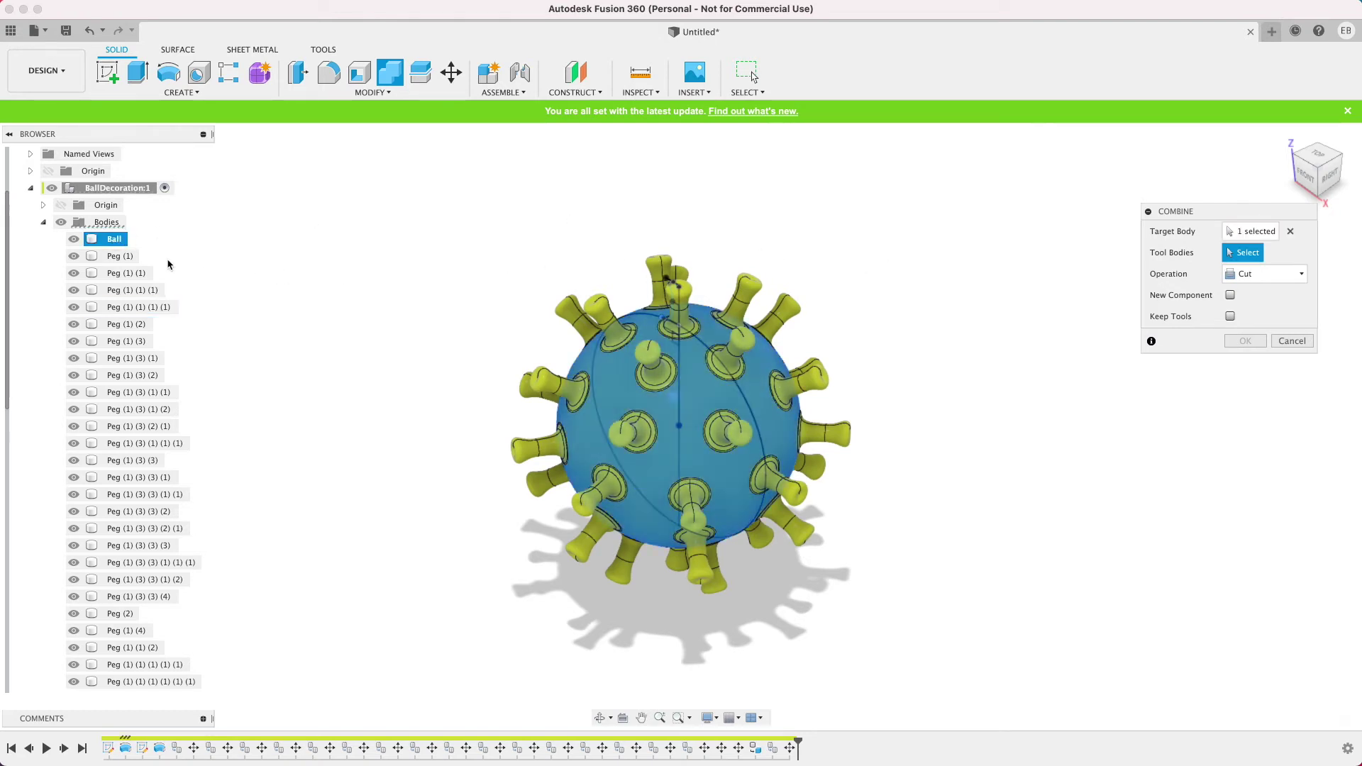
pyautogui.click(121, 257)
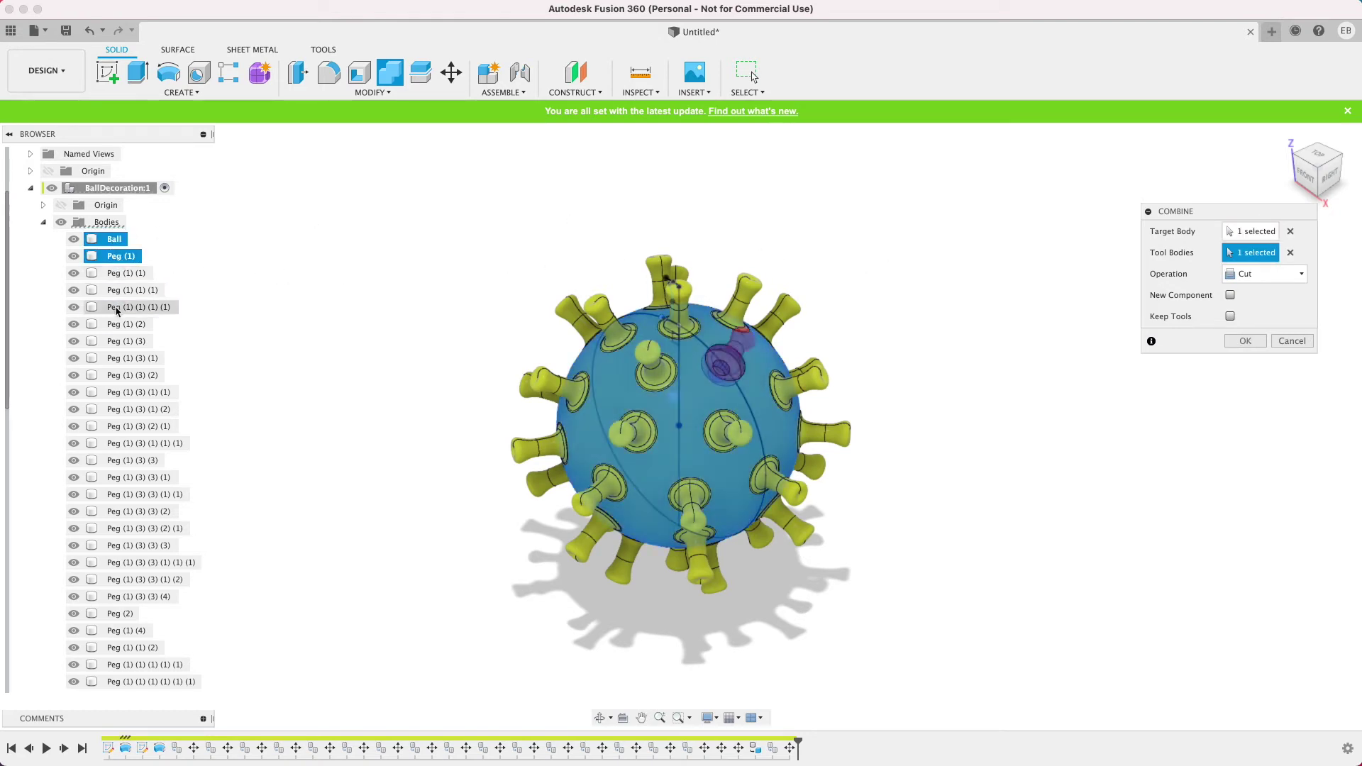
pyautogui.scroll(-5, 113, 308)
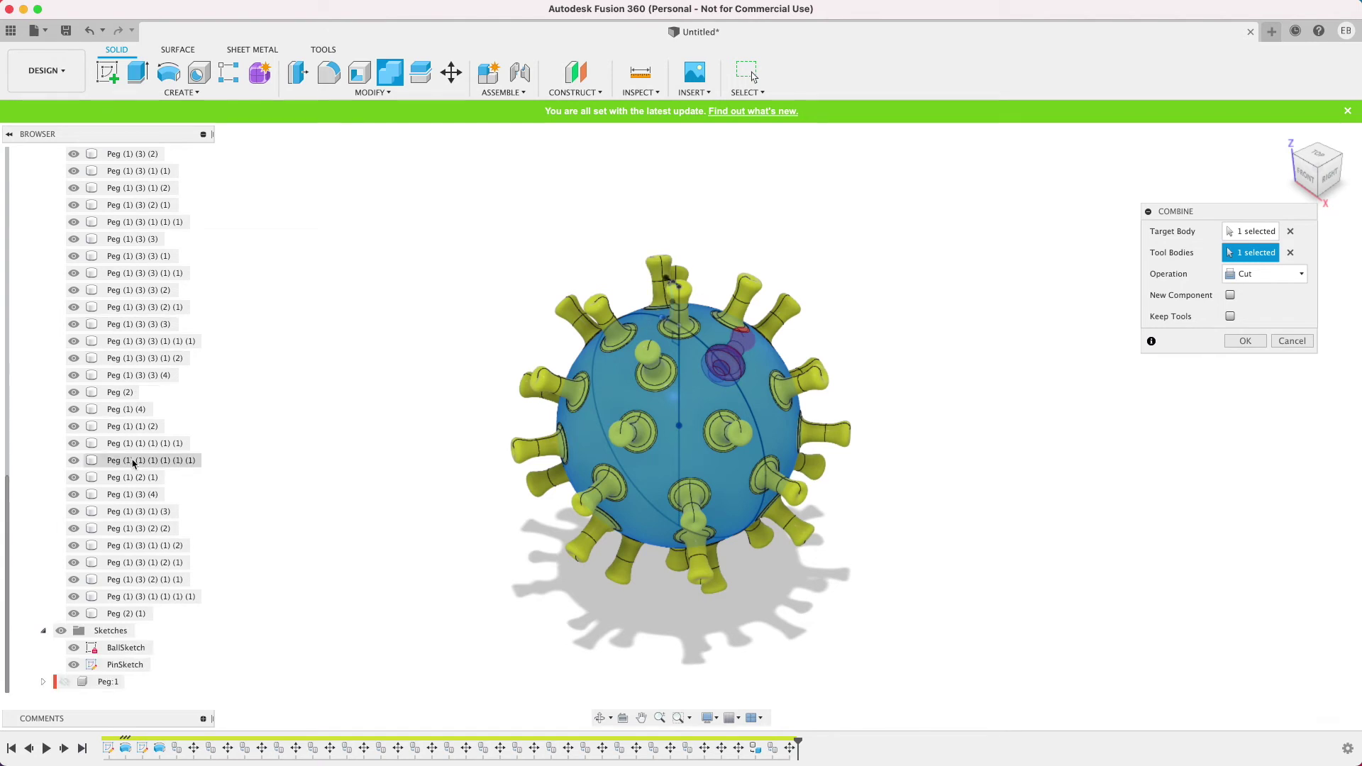
pyautogui.click(132, 616)
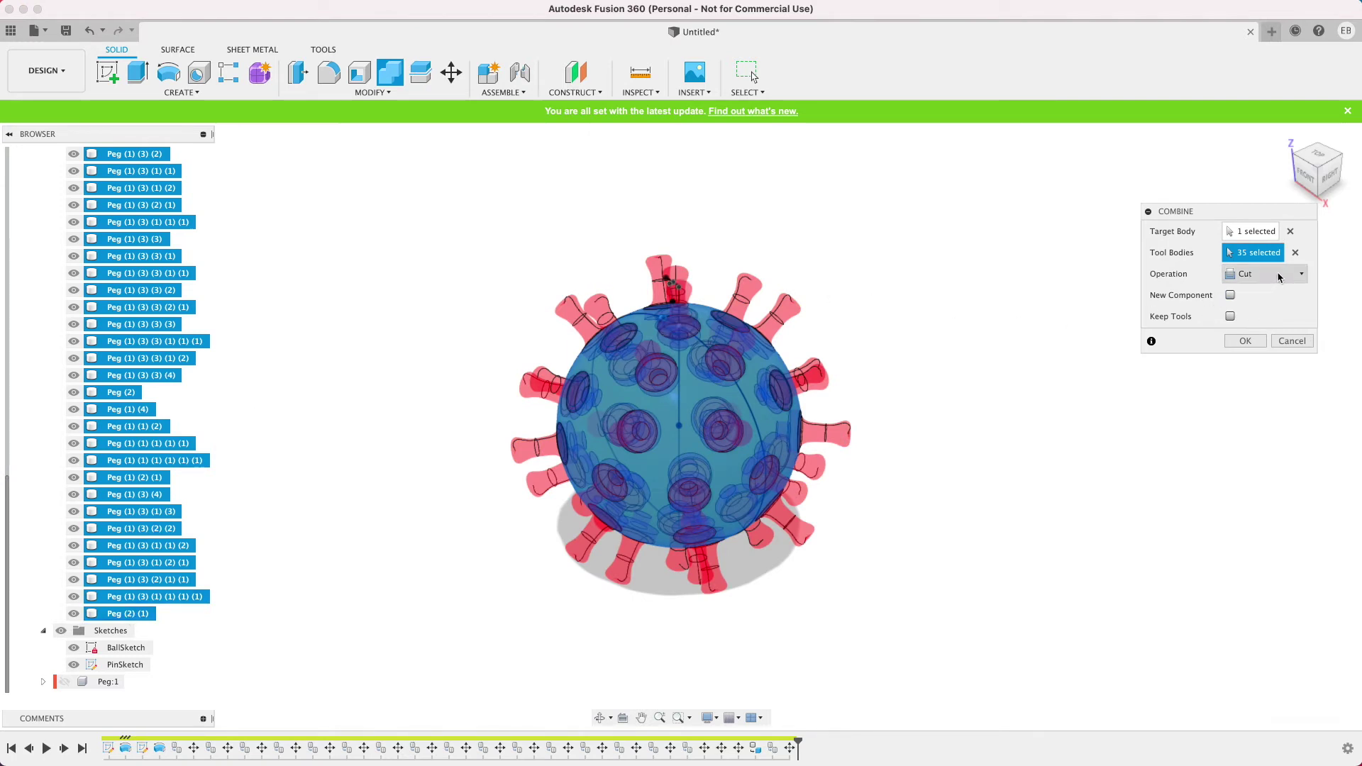
pyautogui.click(1245, 342)
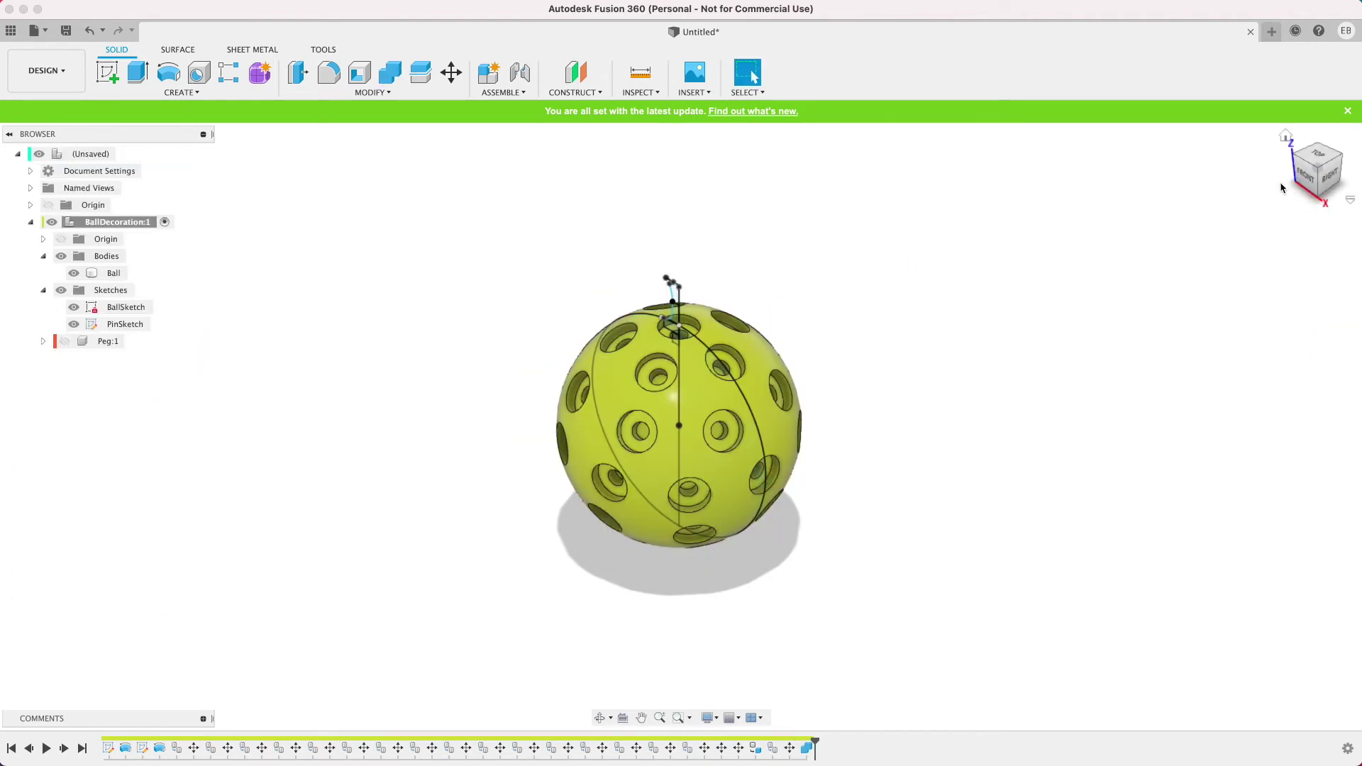
# - Save the design as ChristmasBall in a new project named Christmas
pyautogui.press('super+s')
pyautogui.click(468, 202)
pyautogui.click(471, 401)
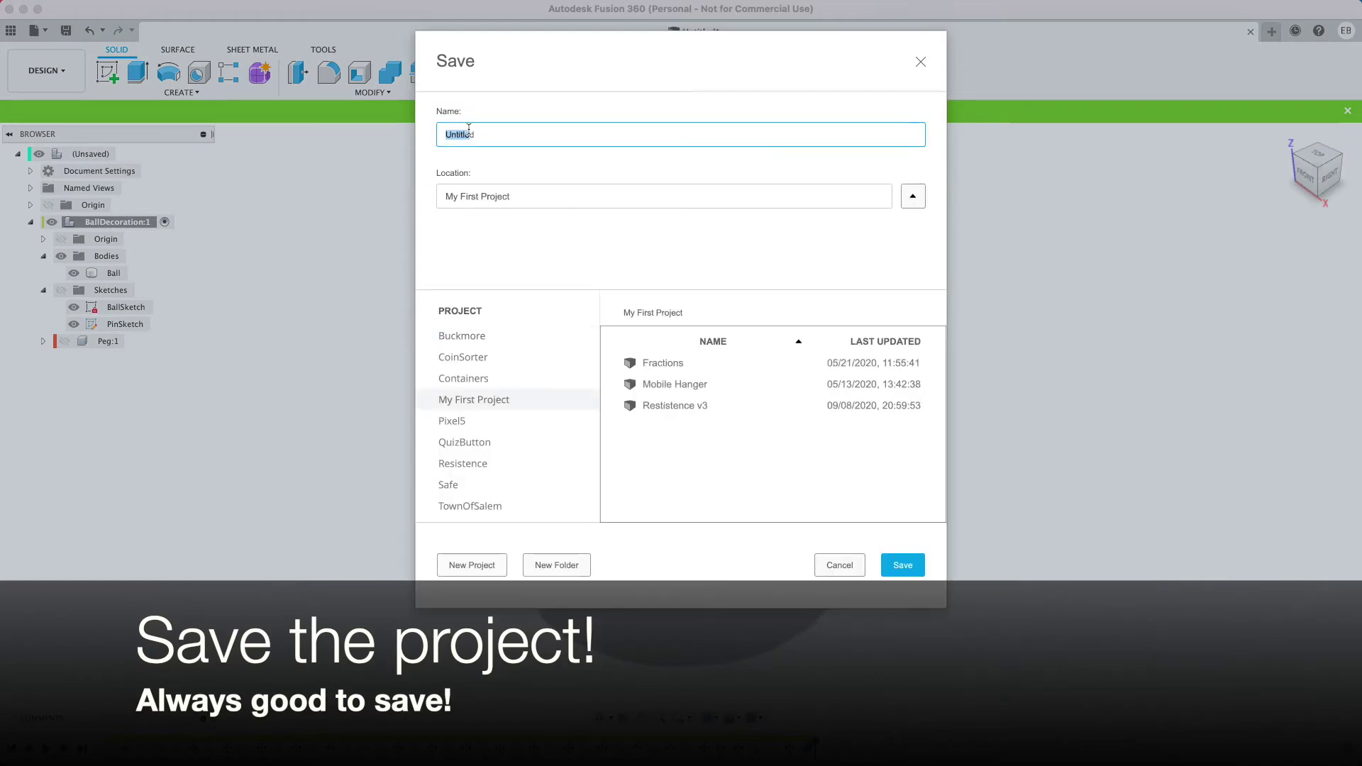
pyautogui.click(473, 565)
pyautogui.click(826, 197)
pyautogui.click(555, 357)
pyautogui.click(476, 134)
pyautogui.write('ChristmasBall')
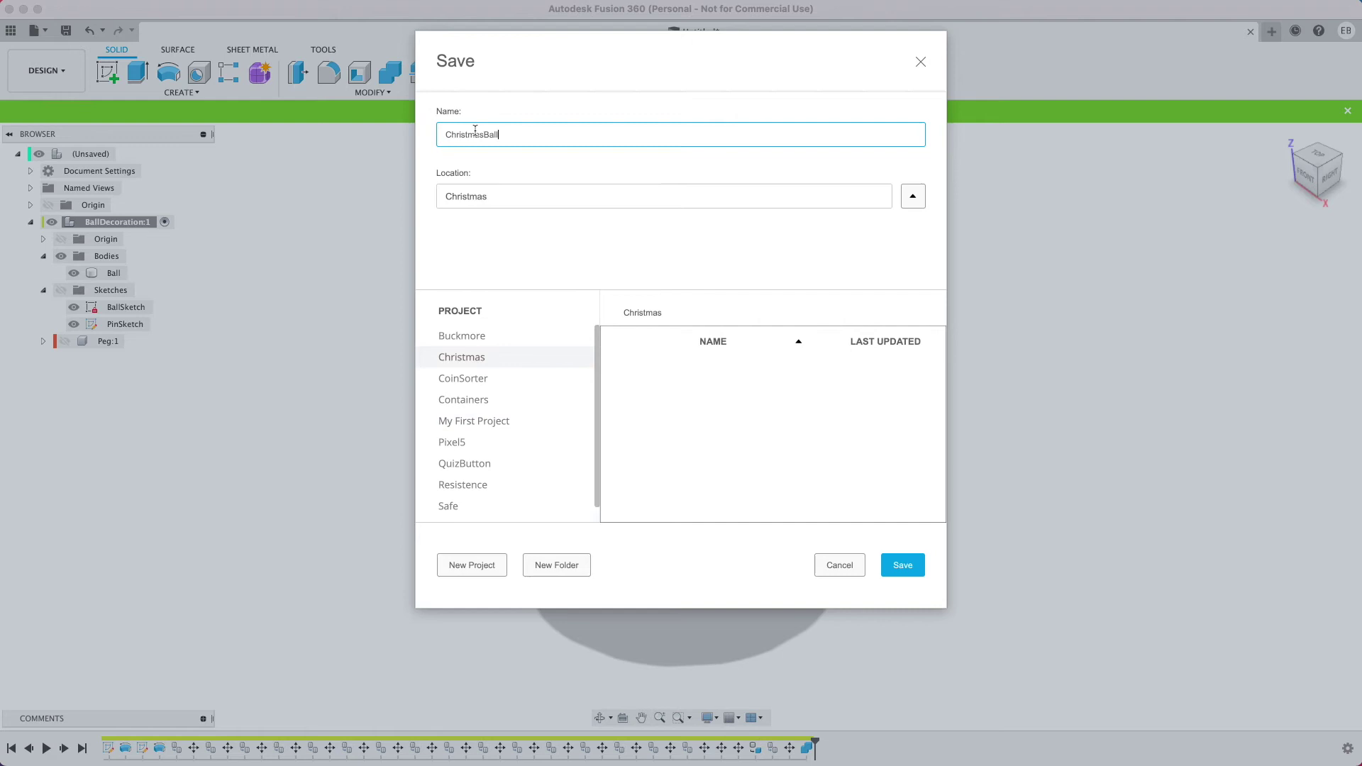
pyautogui.press('Return')
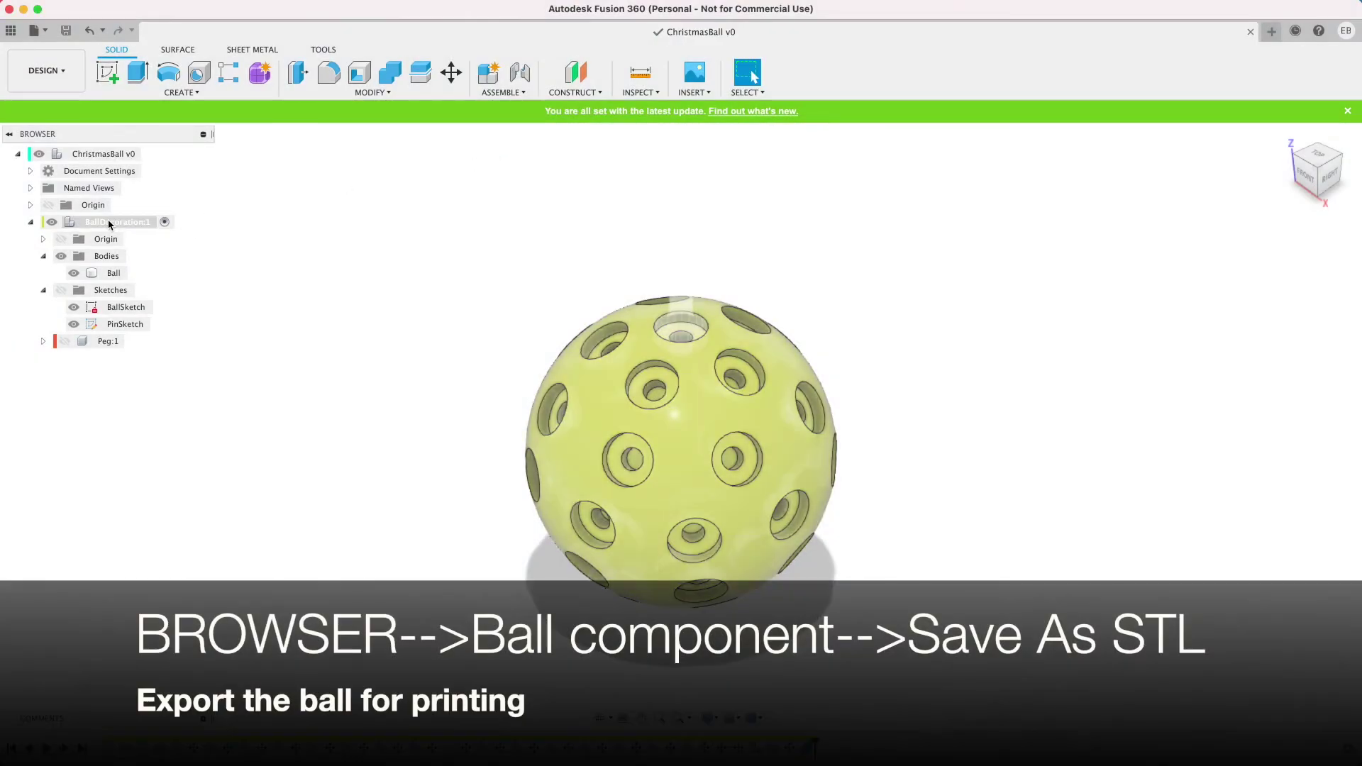
# - Export the BallDecoration component as a one-file binary STL with high refinement, saved as BallDecoration in Downloads
pyautogui.rightClick(108, 222)
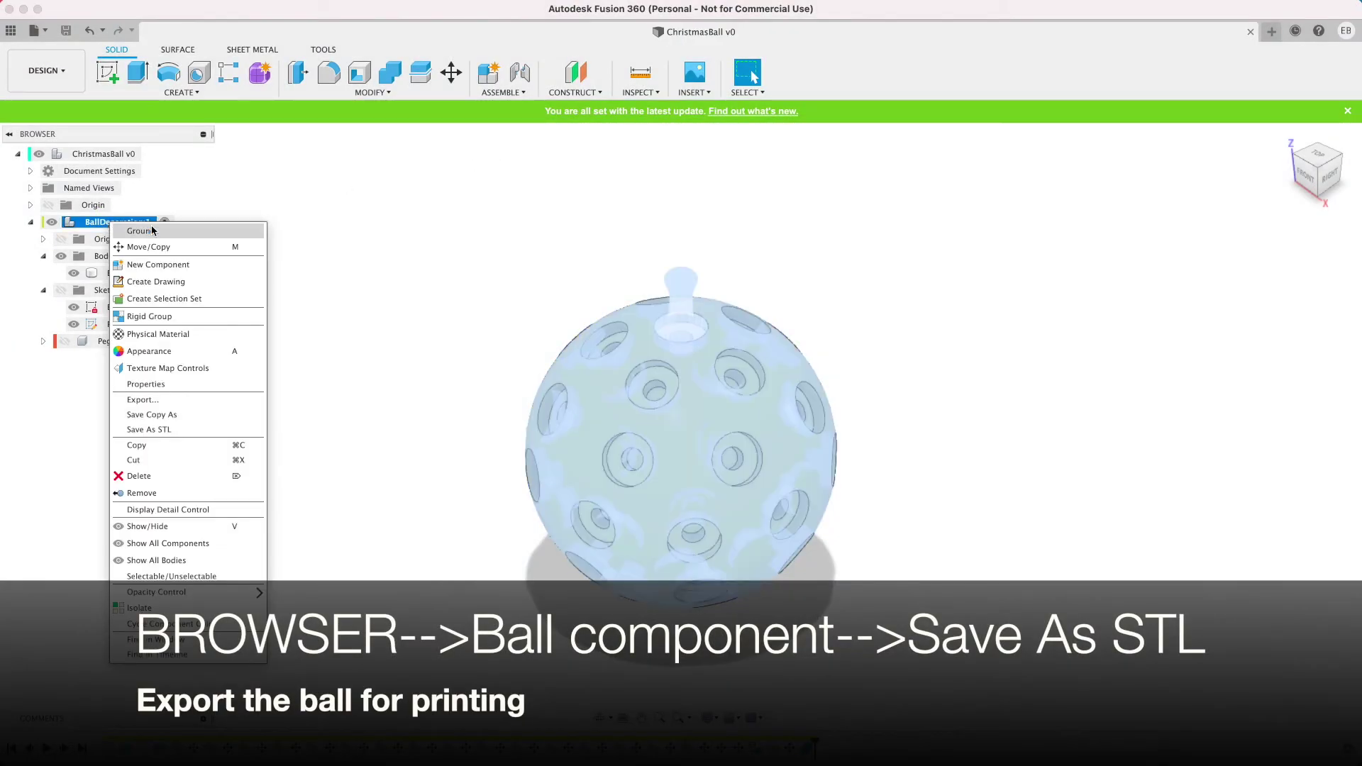
pyautogui.click(170, 429)
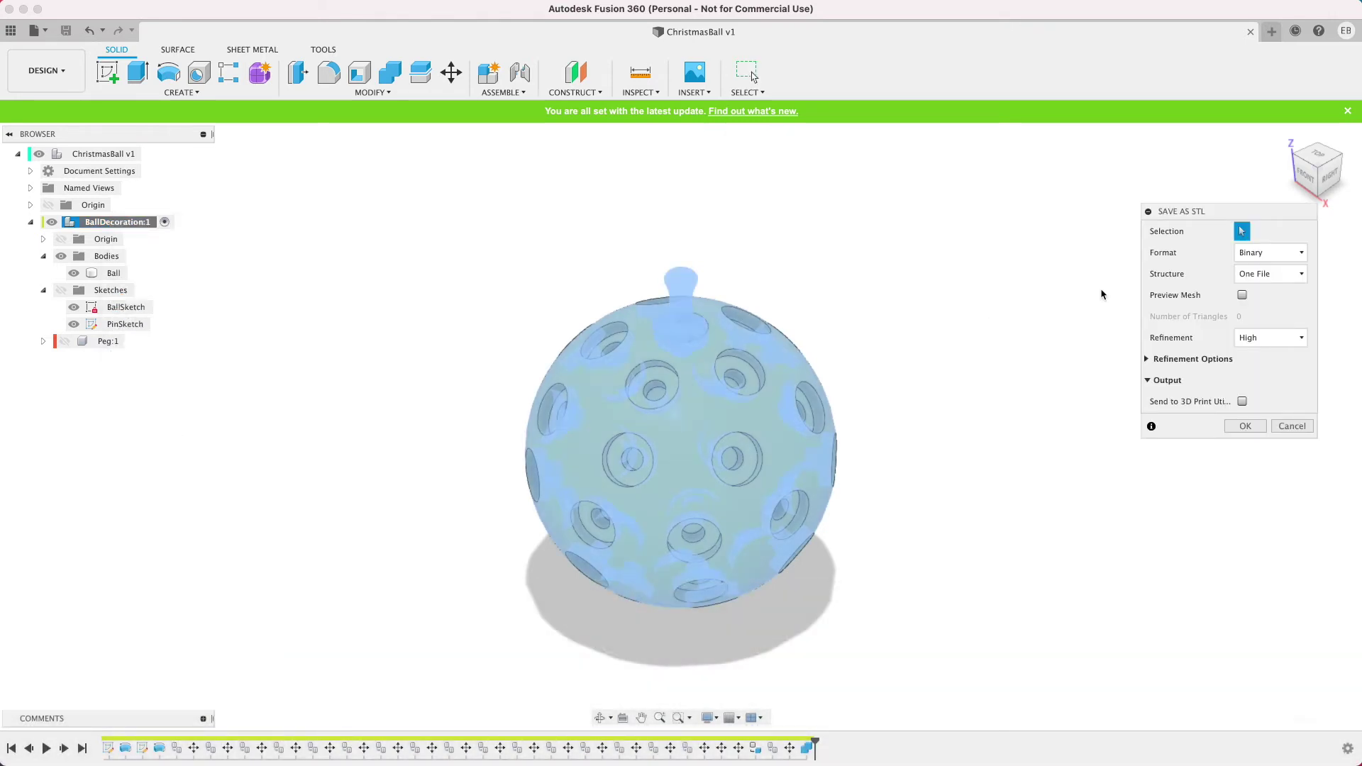
pyautogui.click(1246, 426)
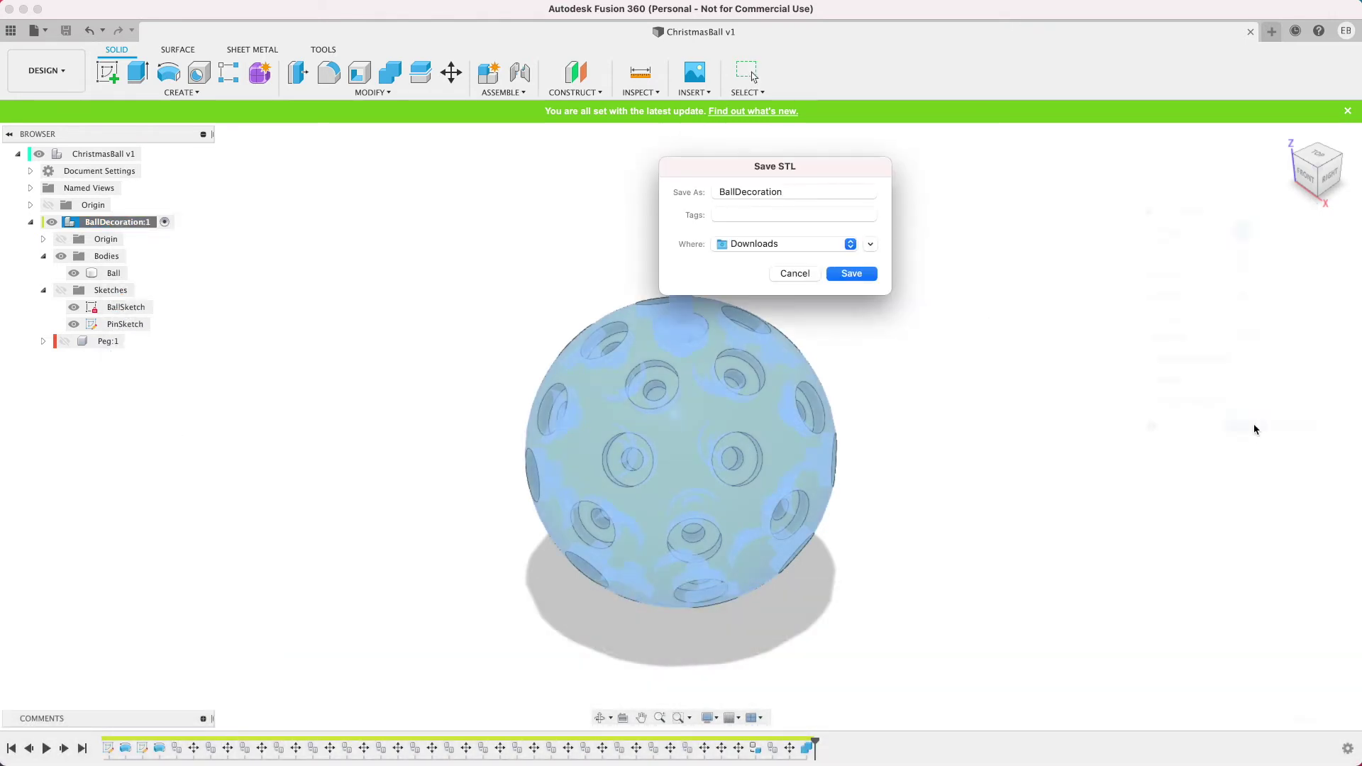
pyautogui.click(855, 275)
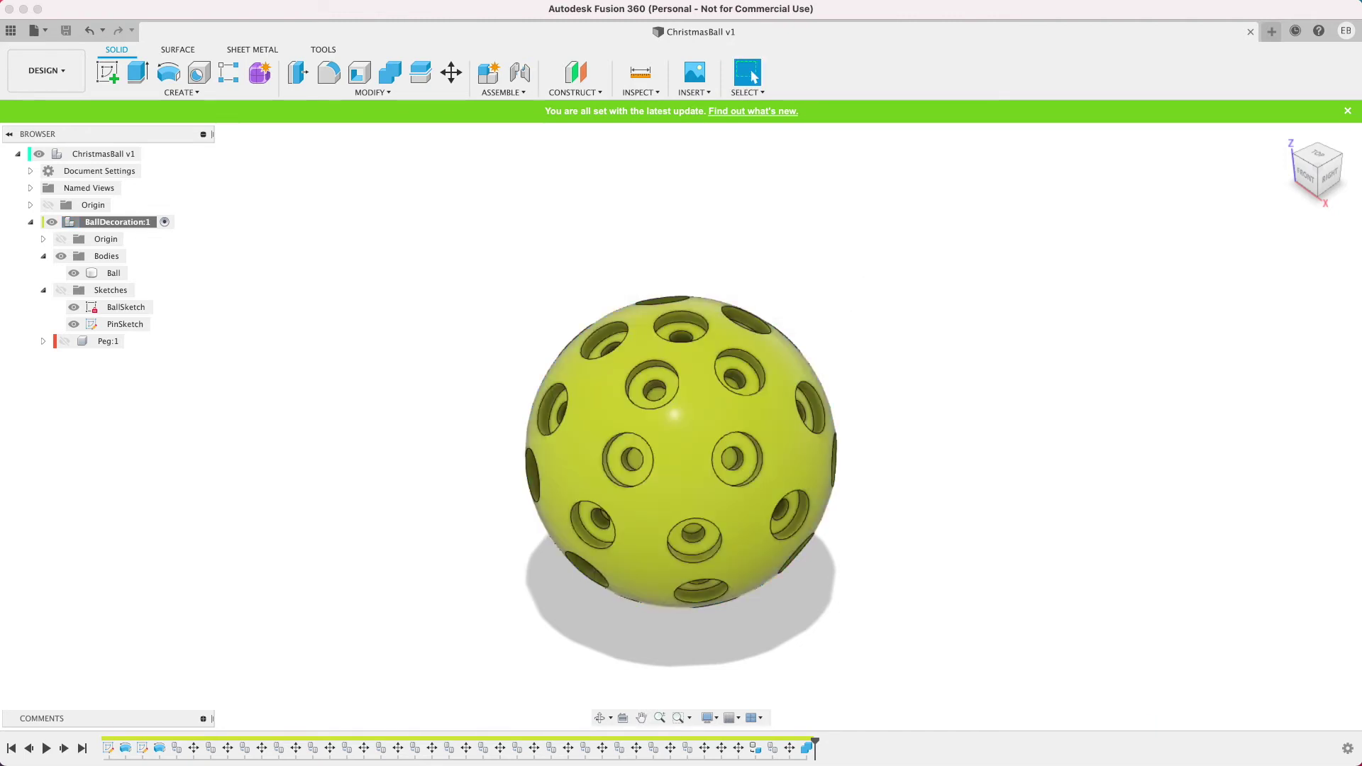
# - Hide the Ball body, show and activate the Peg component, and expand its Bodies folder
pyautogui.click(43, 341)
pyautogui.click(74, 273)
pyautogui.click(65, 341)
pyautogui.click(135, 341)
pyautogui.click(770, 401)
pyautogui.moveTo(1314, 172)
pyautogui.mouseDown()
pyautogui.moveTo(1341, 139)
pyautogui.moveTo(1344, 164)
pyautogui.mouseUp()
pyautogui.click(114, 375)
pyautogui.click(56, 375)
# - Copy the Peg body within the Peg component, offsetting the copy 18 mm along X
pyautogui.click(106, 392)
pyautogui.rightClick(125, 394)
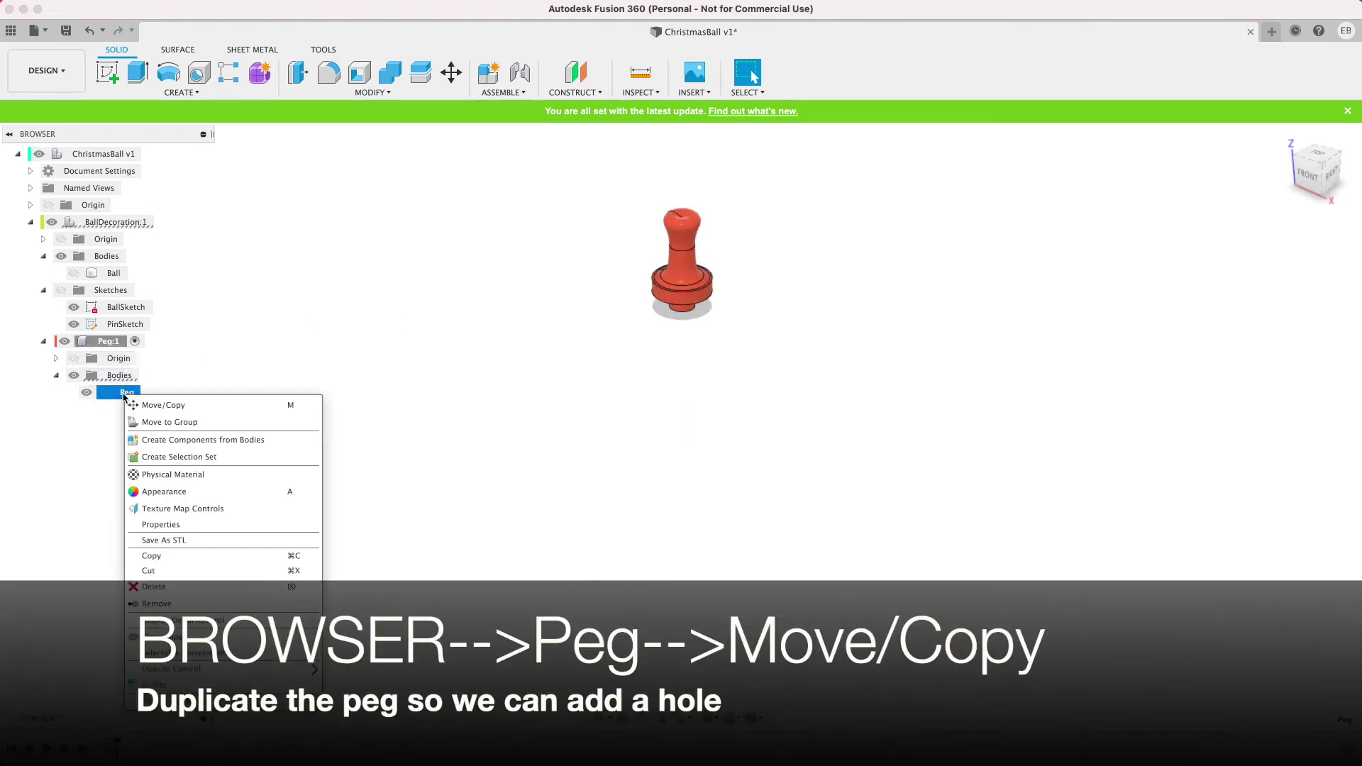
pyautogui.click(176, 407)
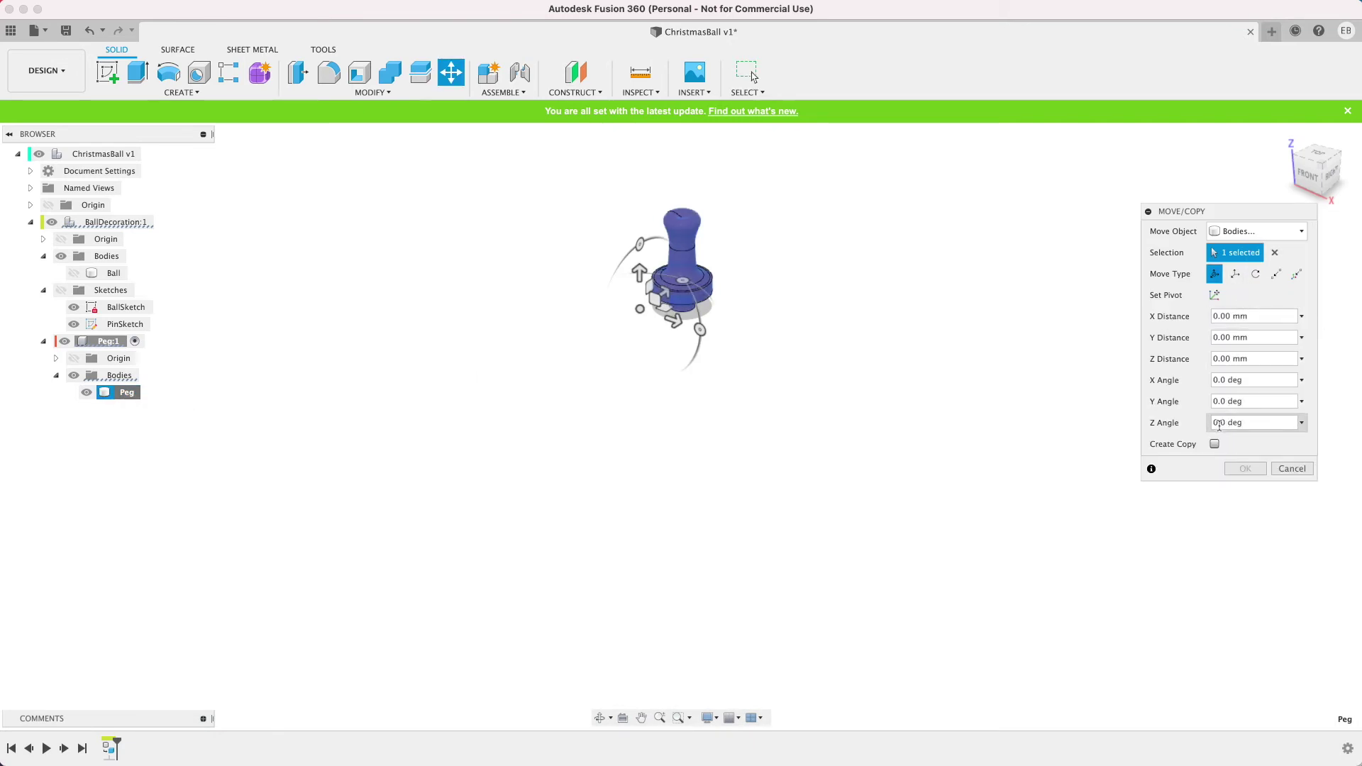
pyautogui.click(1214, 444)
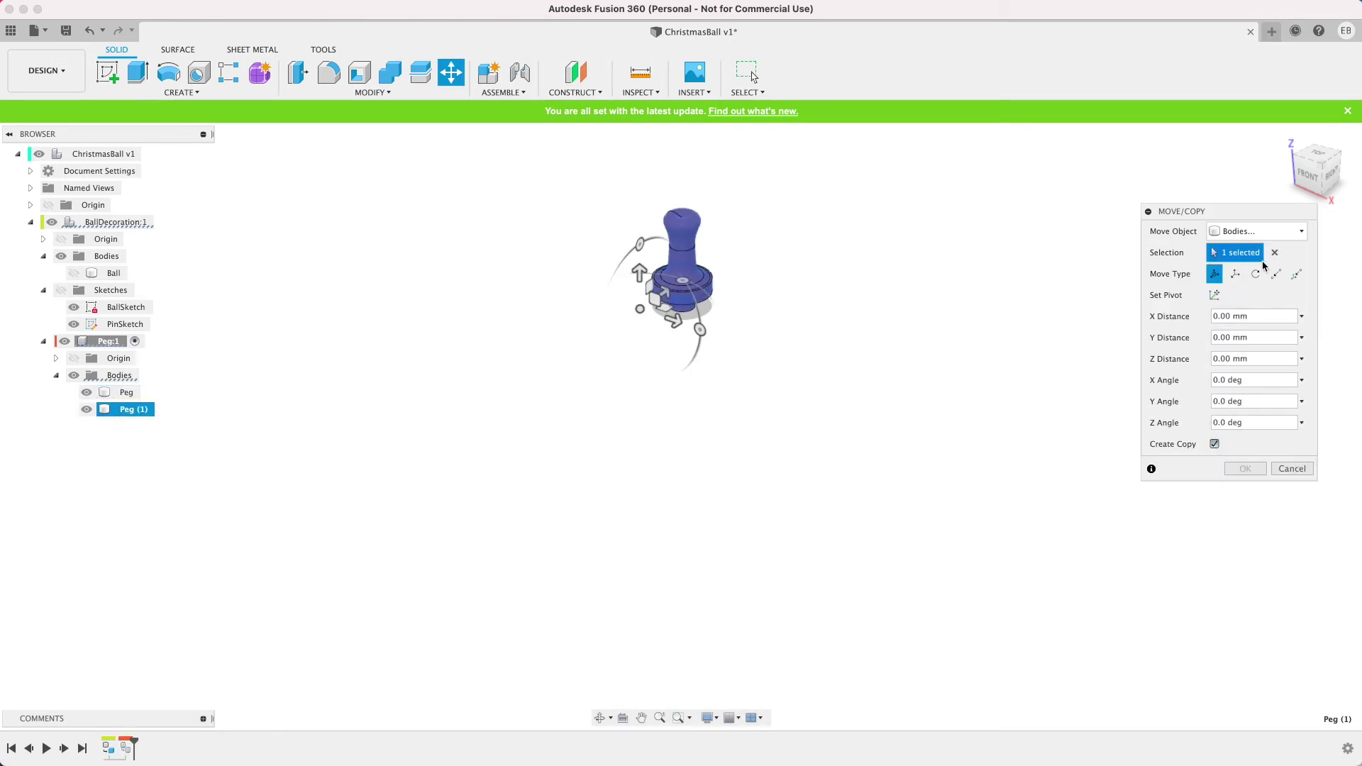
pyautogui.moveTo(676, 325); pyautogui.dragTo(807, 356)
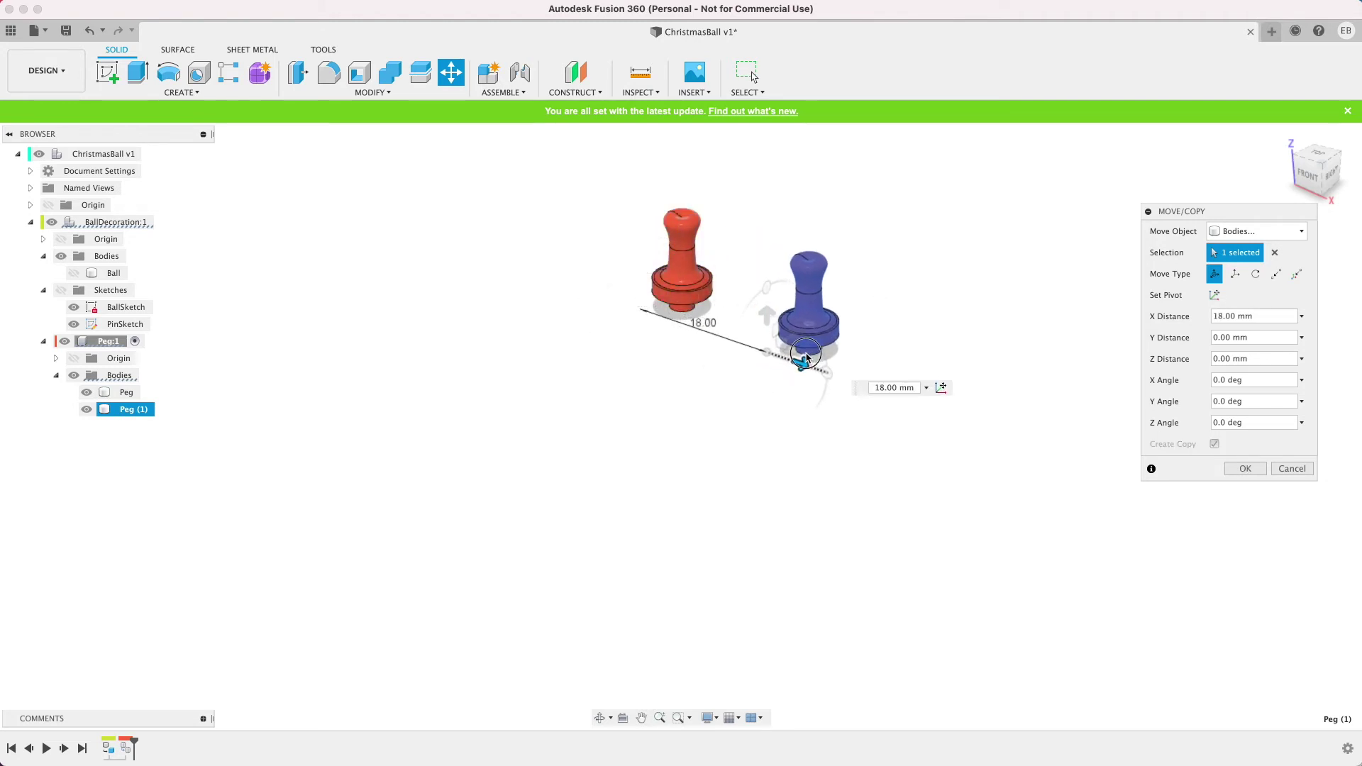
pyautogui.click(1245, 468)
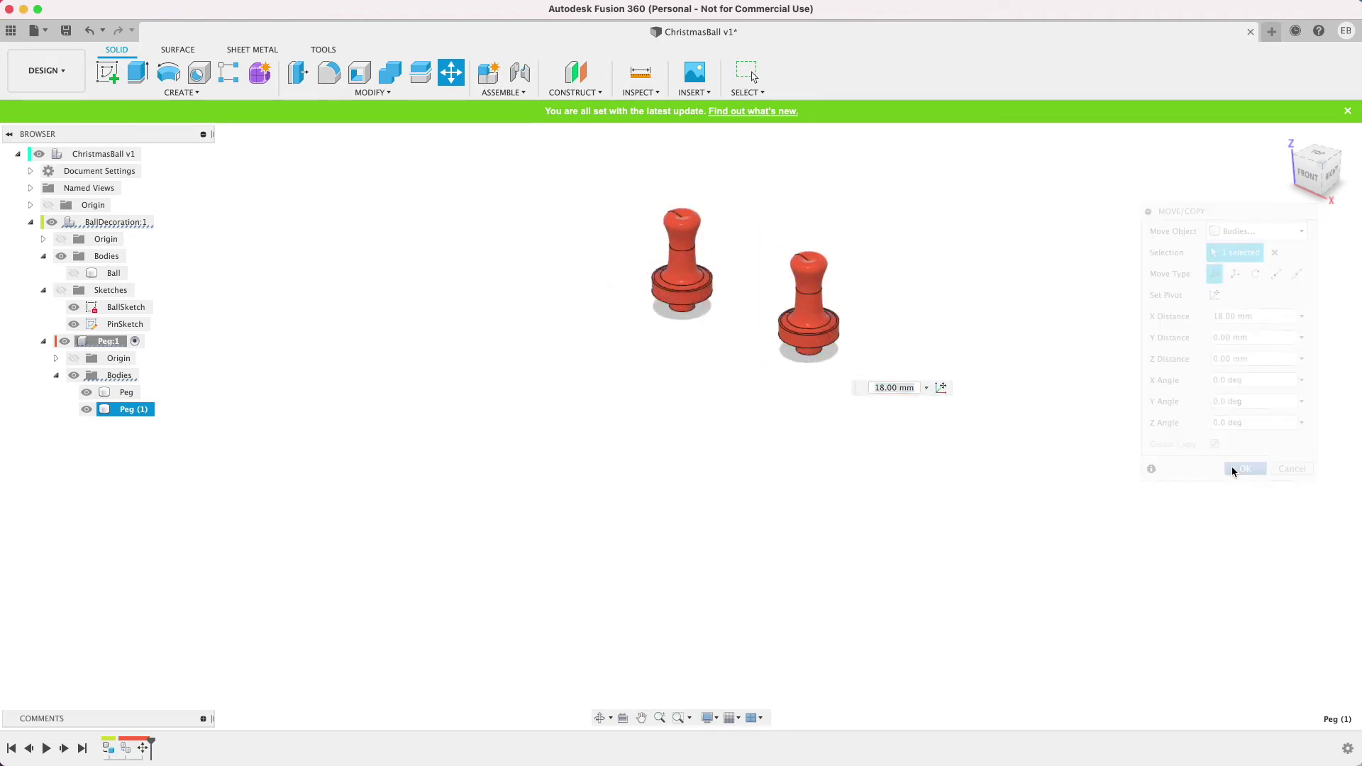
# - Sketch a 1.5 mm diameter circle on the front plane, centred on the head of the copied peg
pyautogui.click(1308, 170)
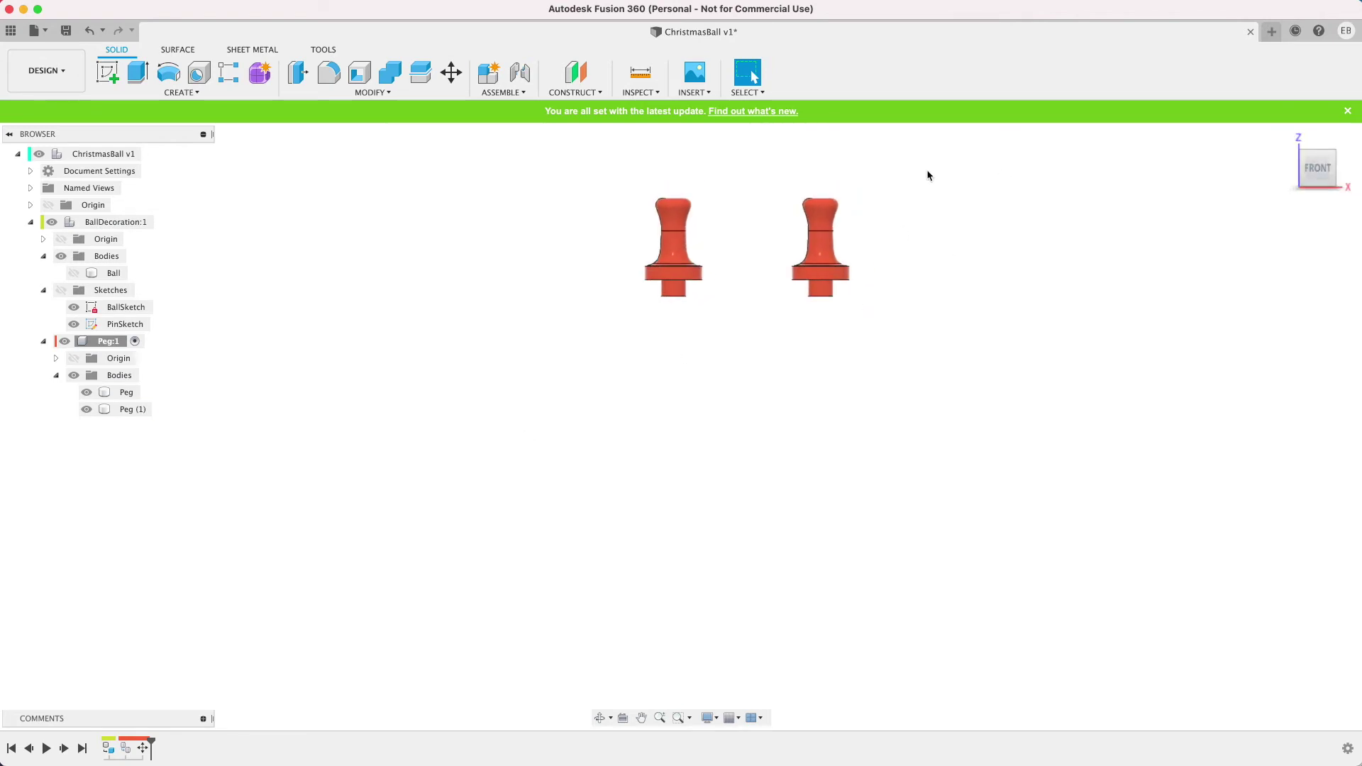
pyautogui.scroll(5, 922, 175)
pyautogui.click(107, 72)
pyautogui.click(473, 663)
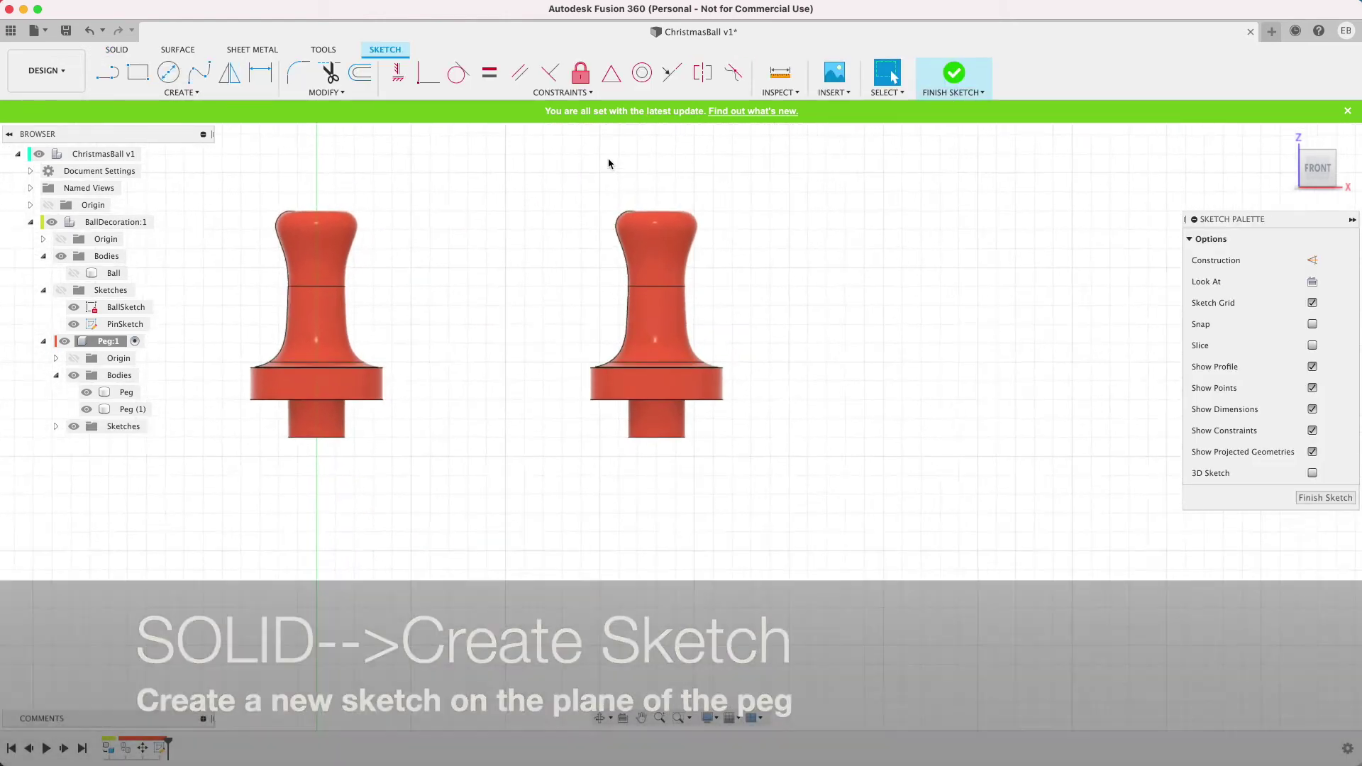
pyautogui.scroll(3, 608, 164)
pyautogui.press('c')
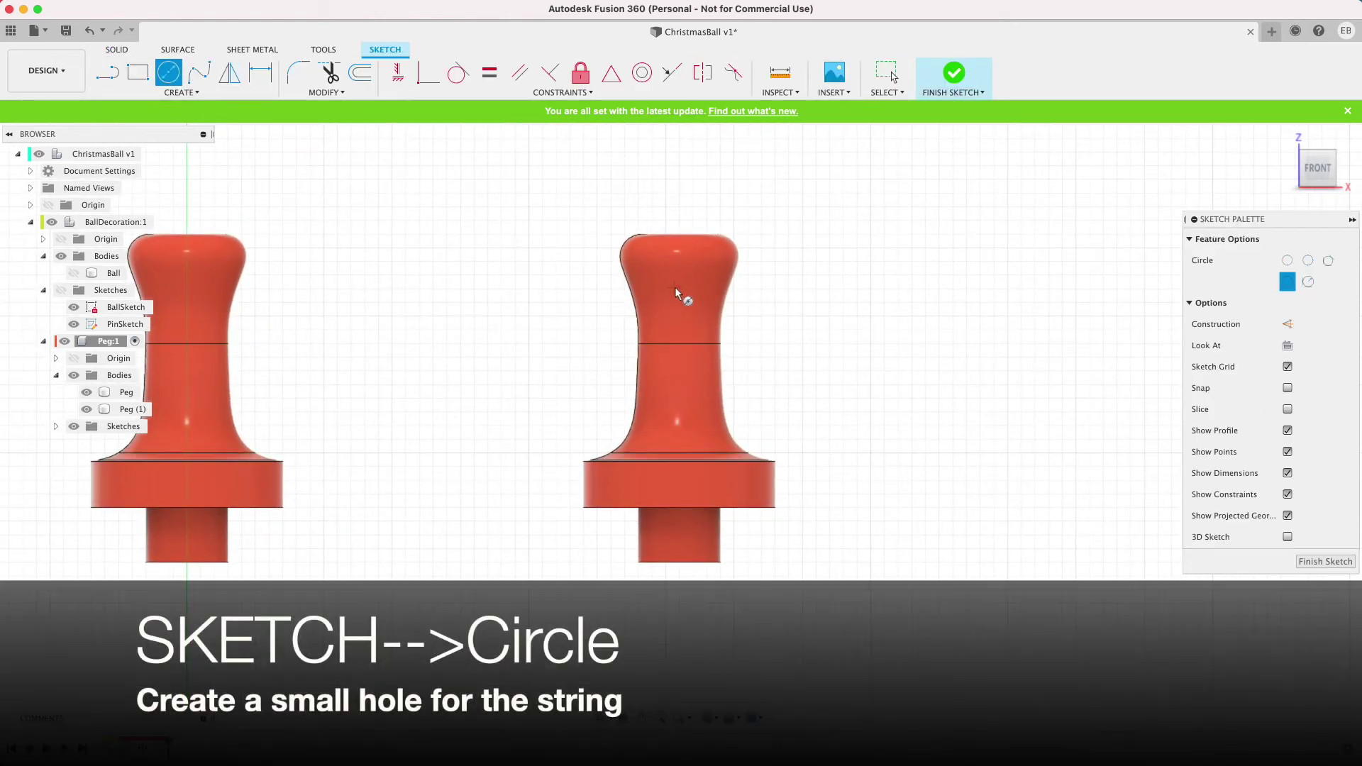
pyautogui.click(678, 286)
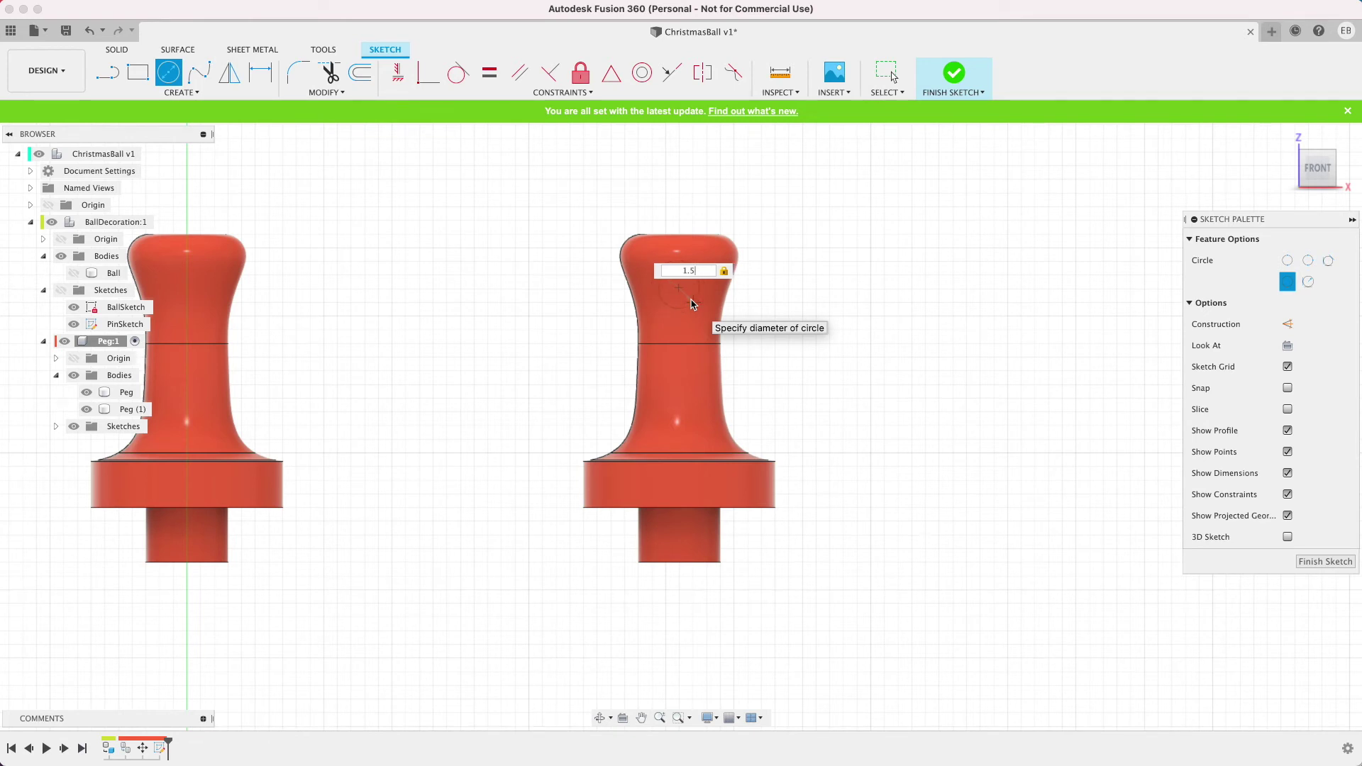
pyautogui.press('Return')
pyautogui.press('Escape')
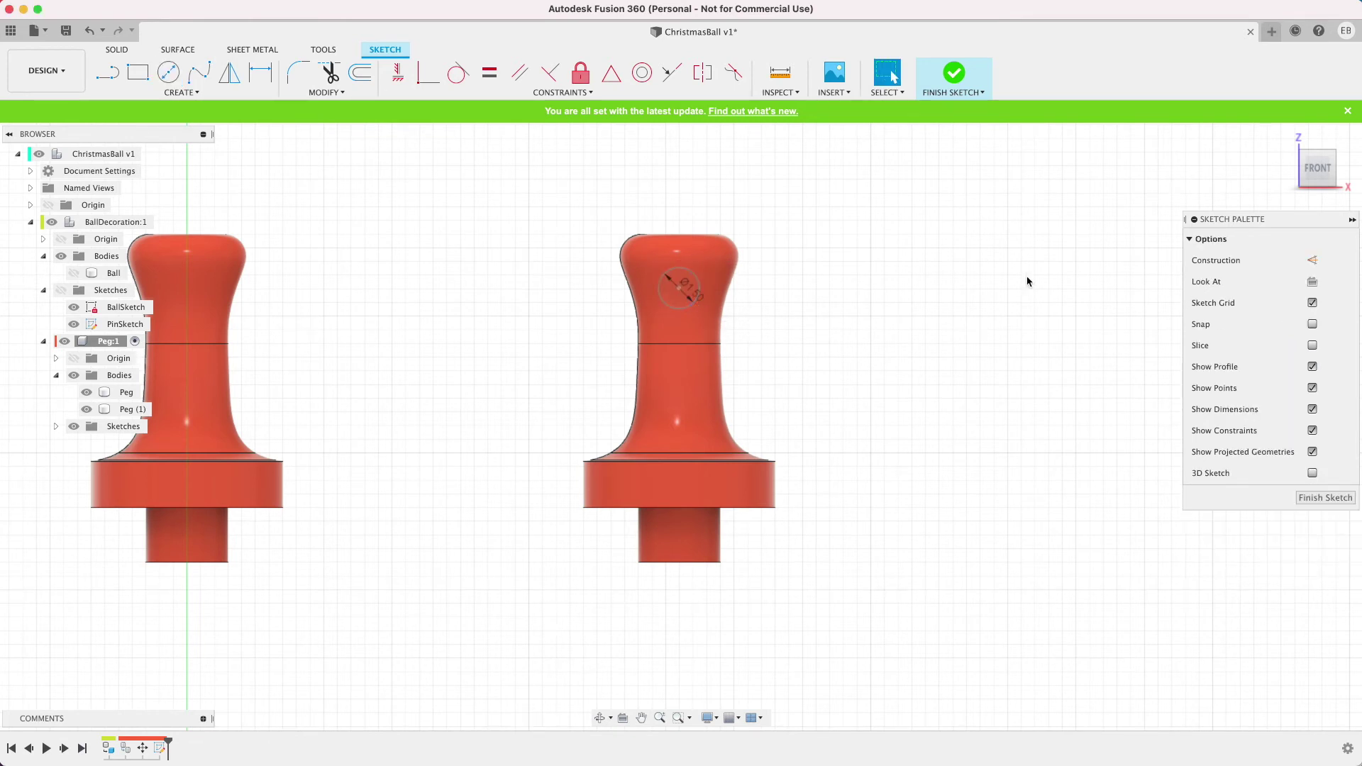
# - Extrude the circle symmetrically 3.50 mm as a cut through the copied peg's head
pyautogui.moveTo(1317, 167); pyautogui.dragTo(1265, 192)
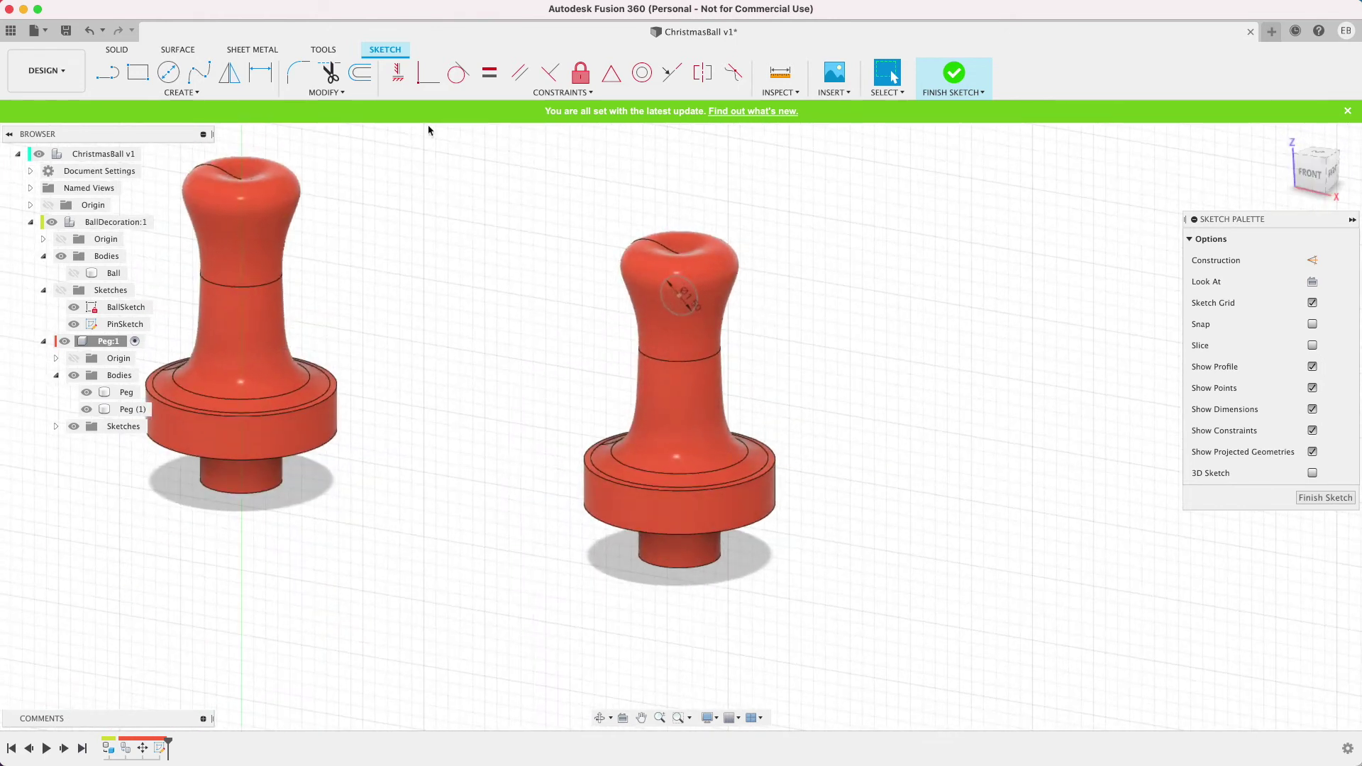
pyautogui.click(116, 49)
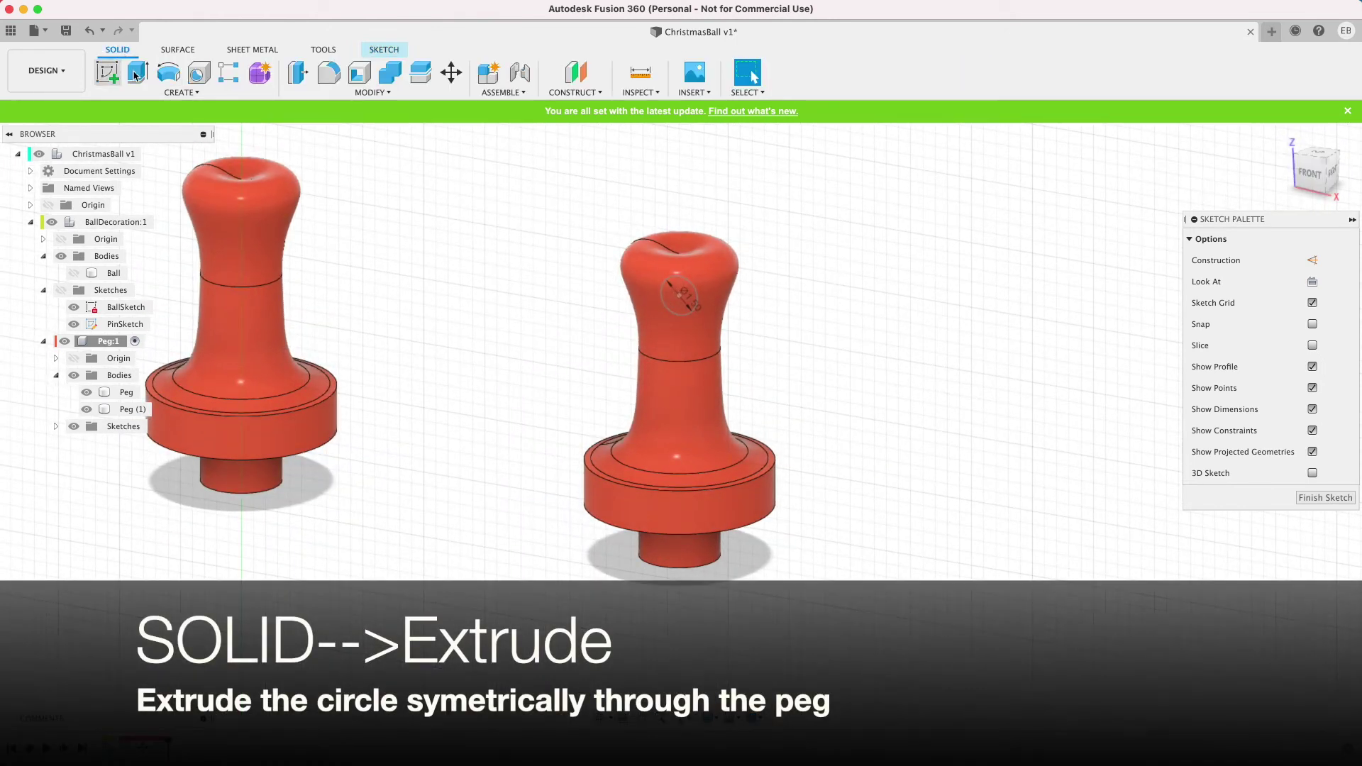
pyautogui.click(137, 72)
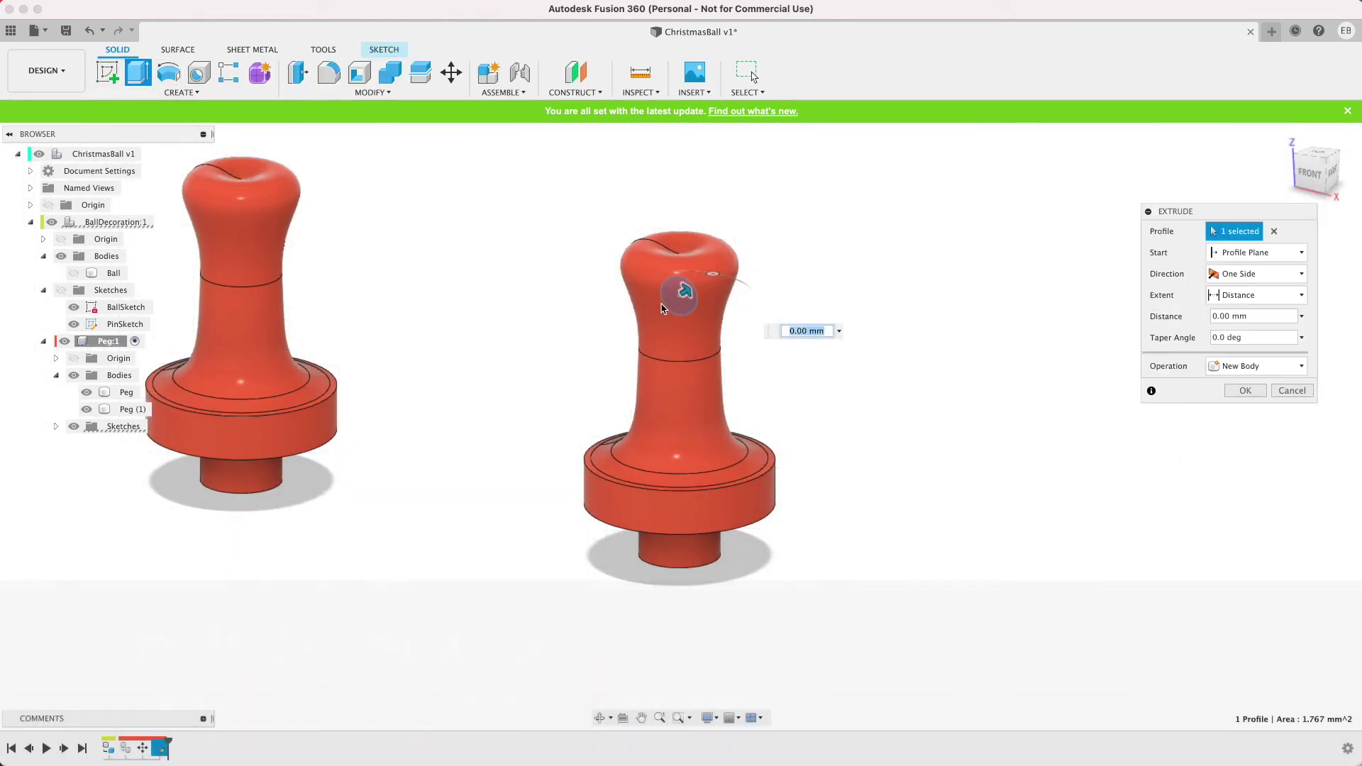
pyautogui.click(1291, 276)
pyautogui.click(1252, 323)
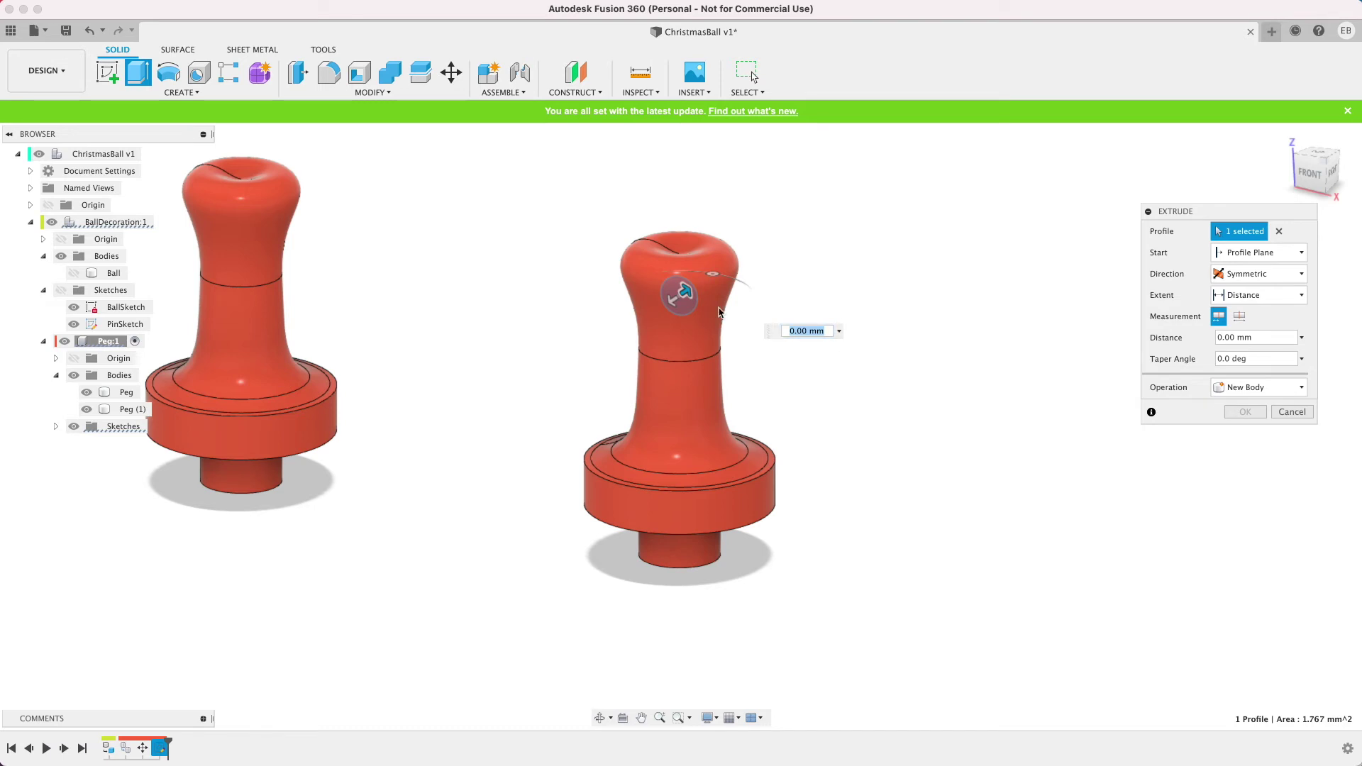
pyautogui.moveTo(691, 297); pyautogui.dragTo(734, 282)
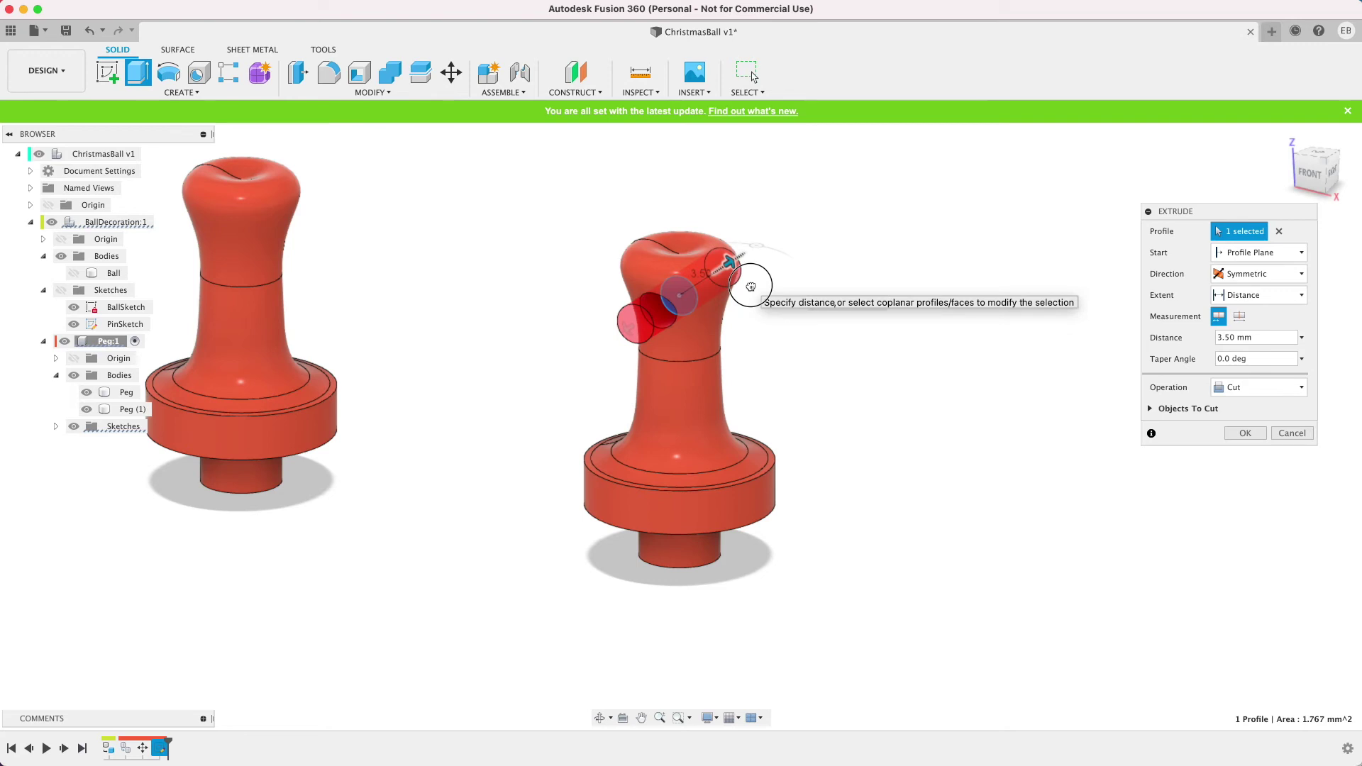
pyautogui.click(1246, 433)
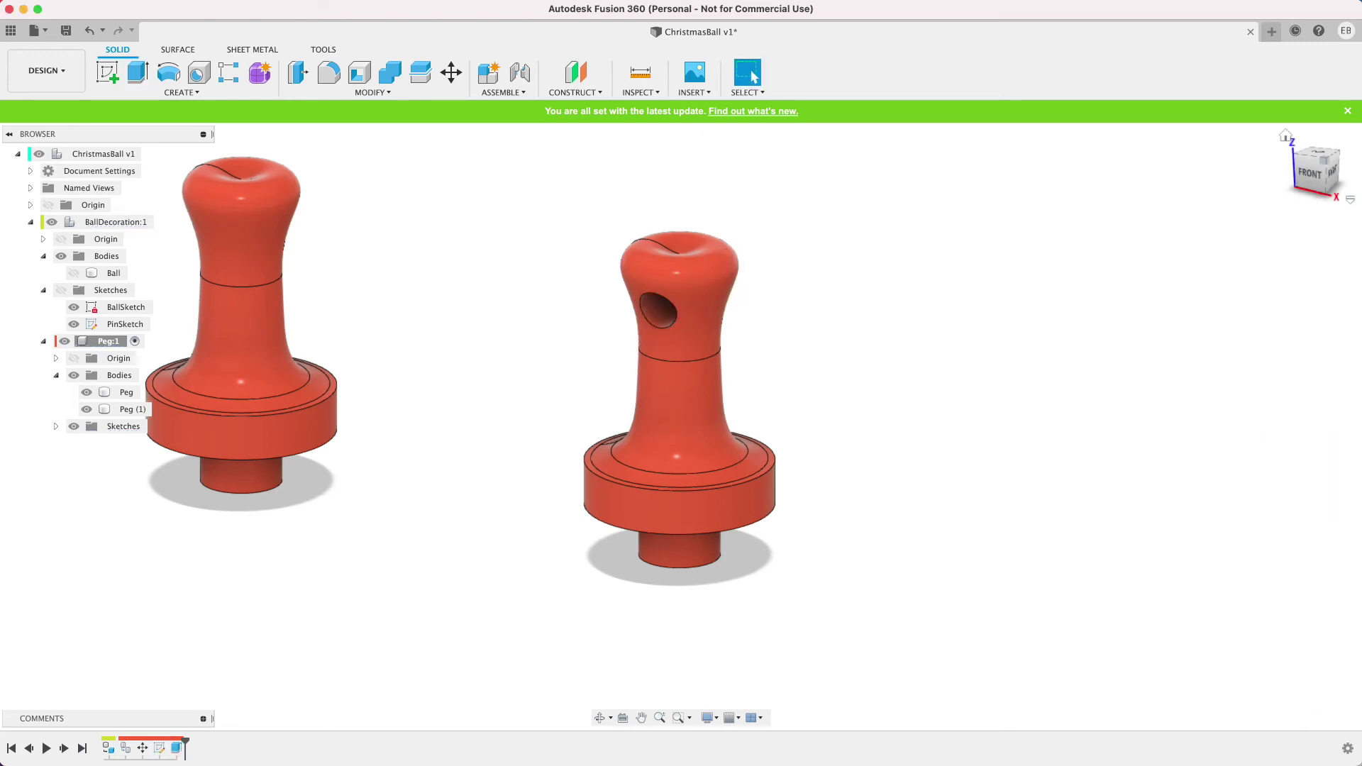
# - Show the Ball body again together with the two pegs
pyautogui.click(1310, 173)
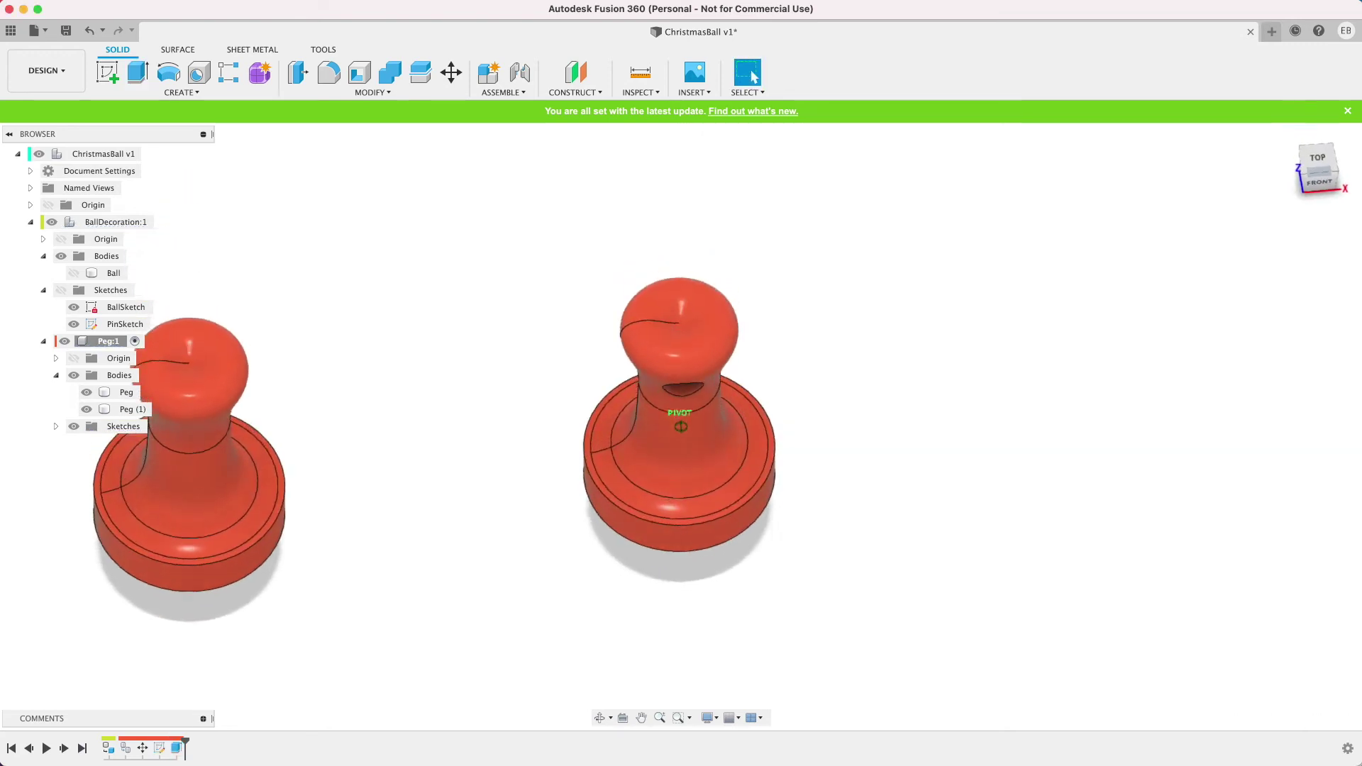
pyautogui.click(1286, 142)
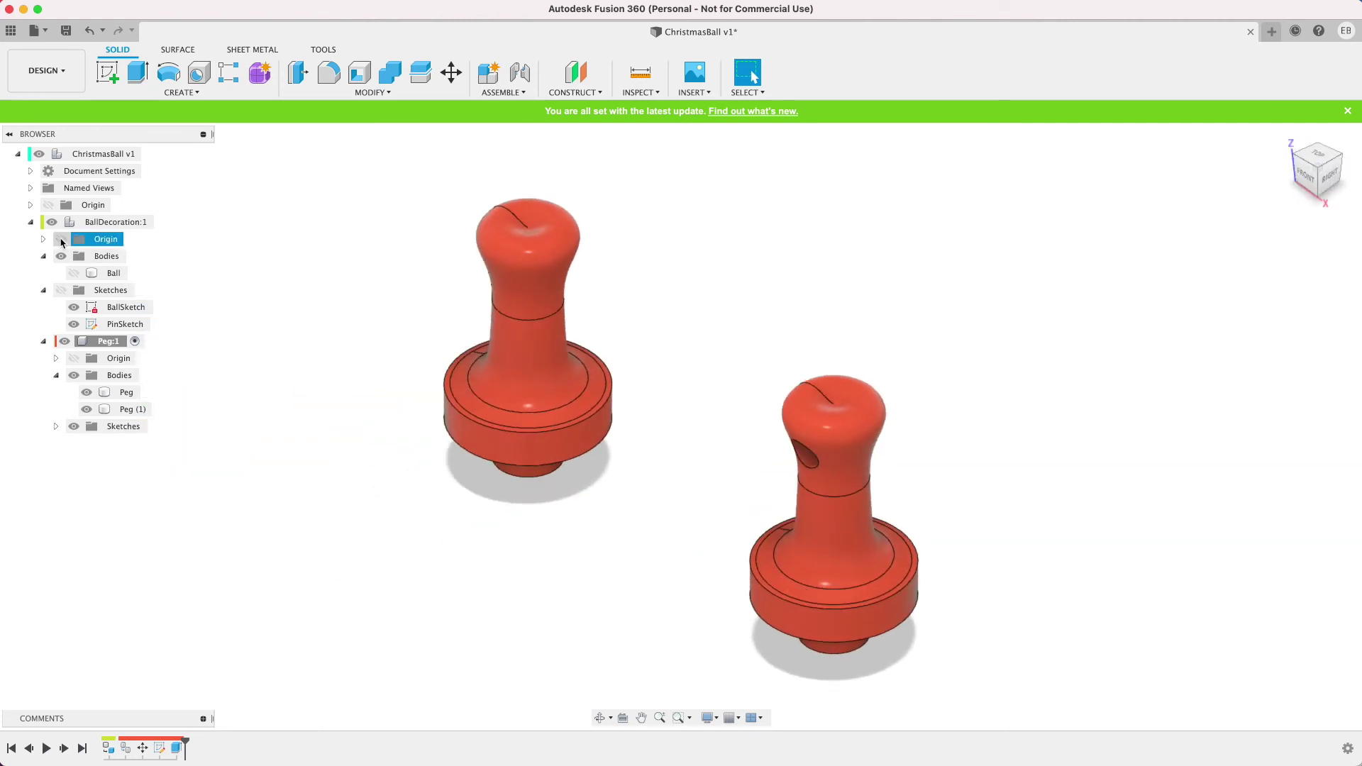
pyautogui.click(74, 273)
pyautogui.moveTo(1077, 225)
pyautogui.keyDown('shift'); pyautogui.mouseDown(button='middle')
pyautogui.moveTo(1057, 228)
pyautogui.moveTo(1259, 190)
pyautogui.moveTo(1341, 137)
pyautogui.moveTo(1340, 168)
pyautogui.mouseUp(button='middle'); pyautogui.keyUp('shift')
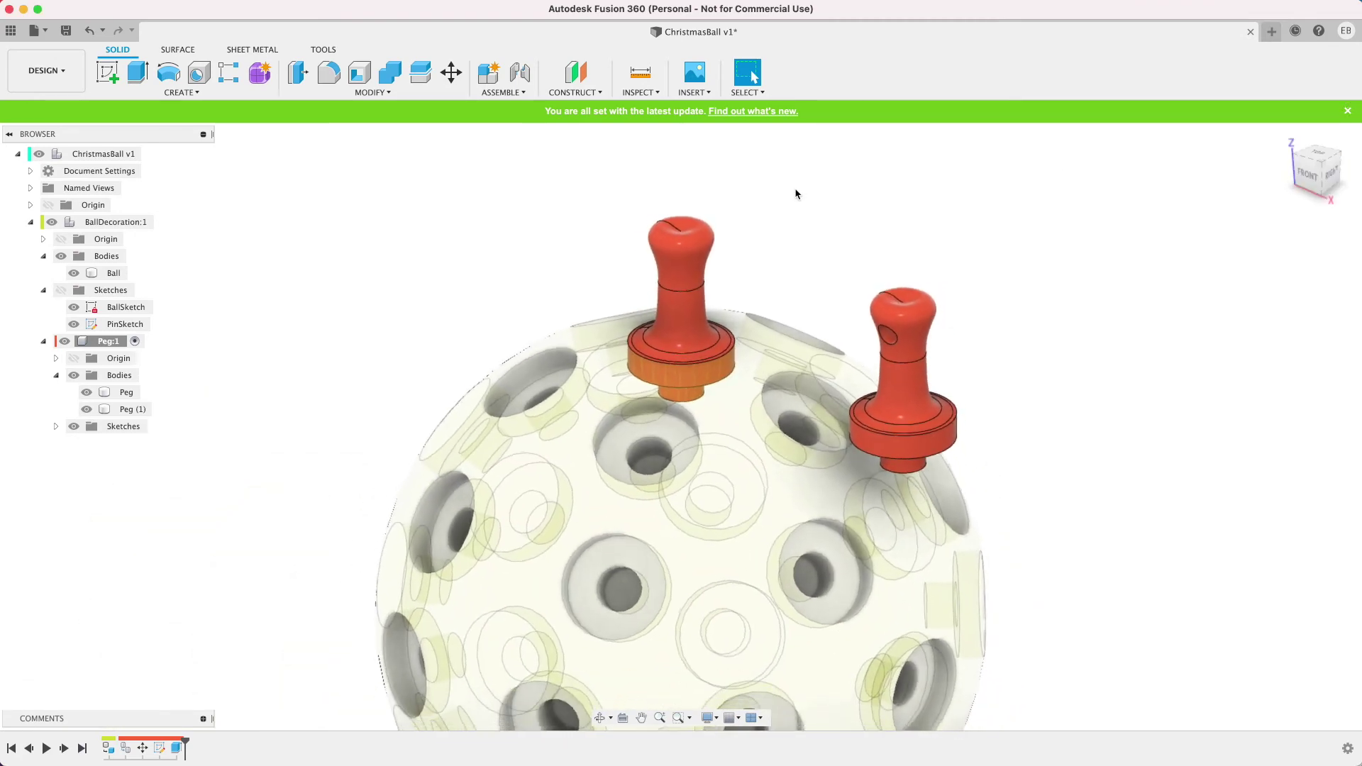
# - Export the original Peg body as a binary STL with high refinement
pyautogui.click(123, 394)
pyautogui.rightClick(123, 395)
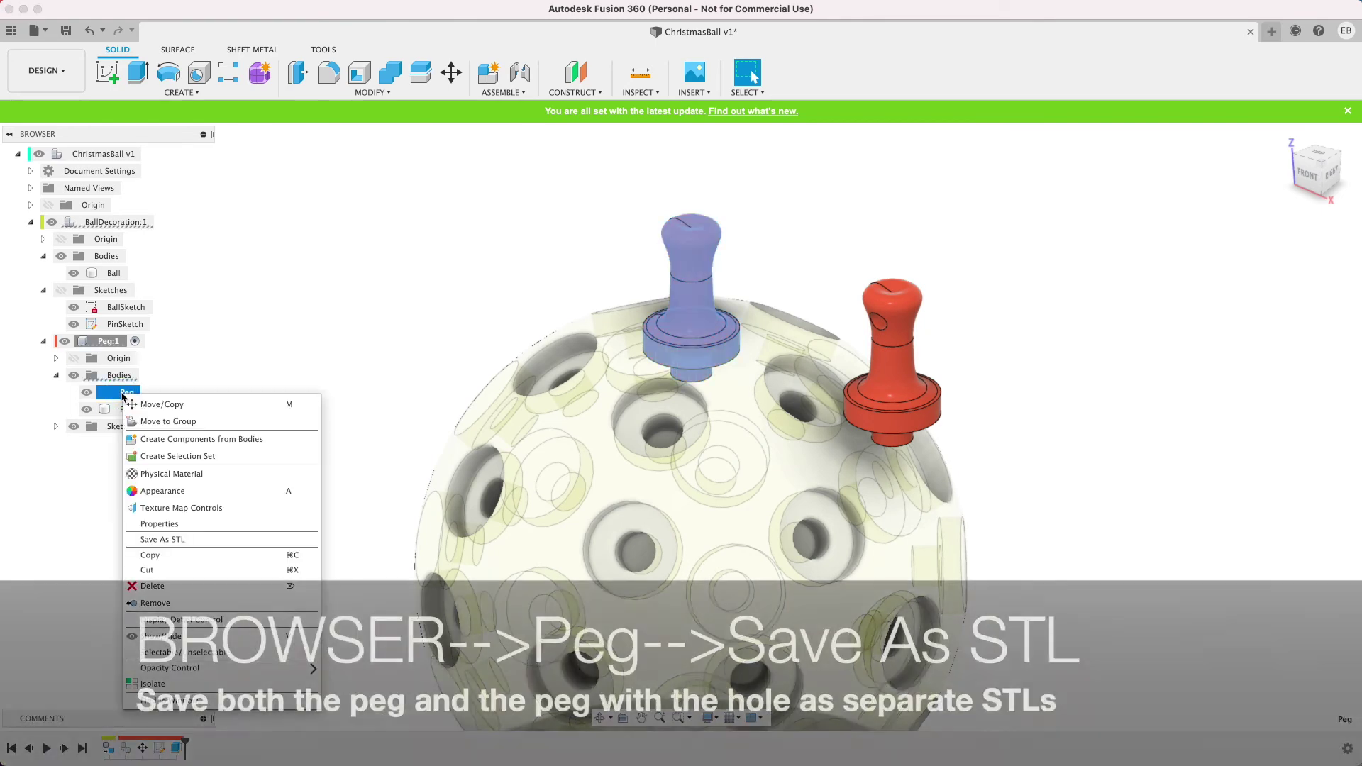
pyautogui.click(209, 541)
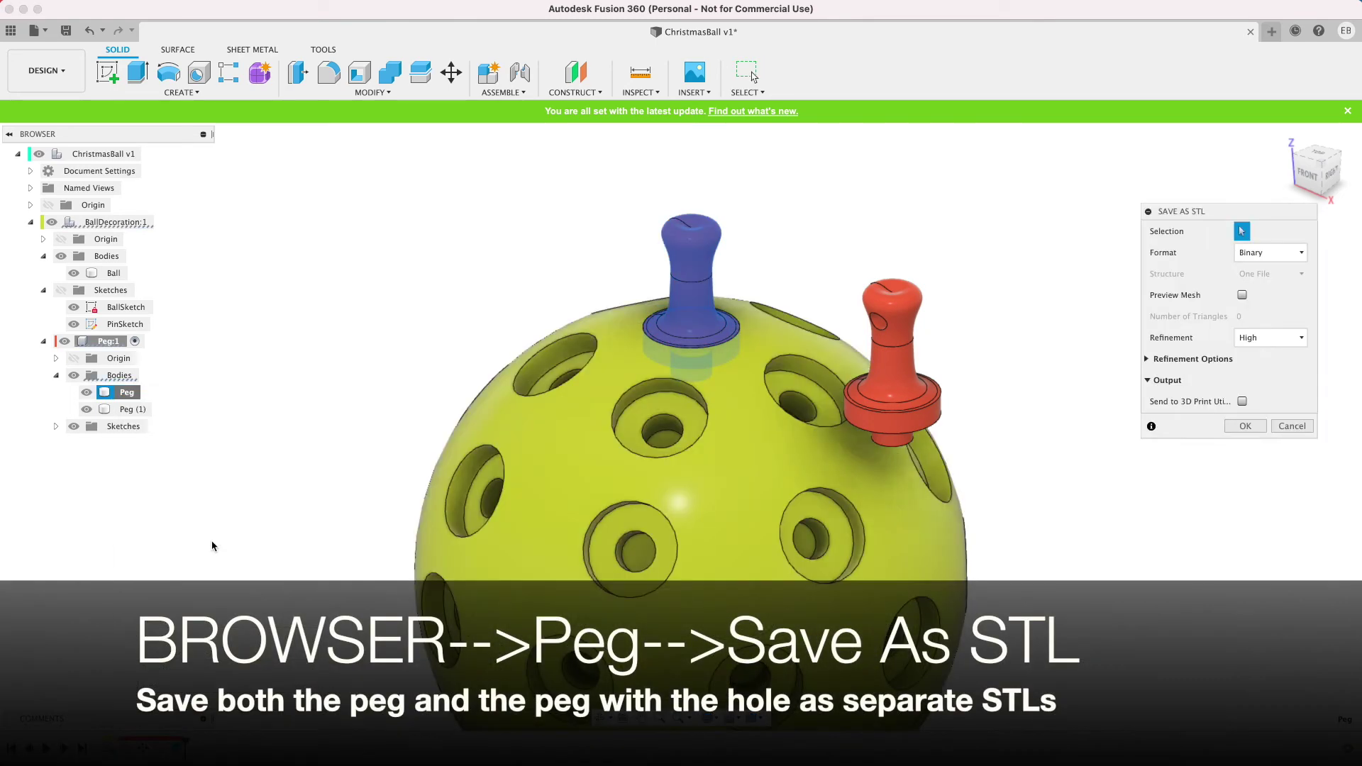
pyautogui.click(1246, 426)
pyautogui.click(851, 274)
# - Rename the copied peg body with the string hole to PegHole and export it as an STL
pyautogui.click(140, 410)
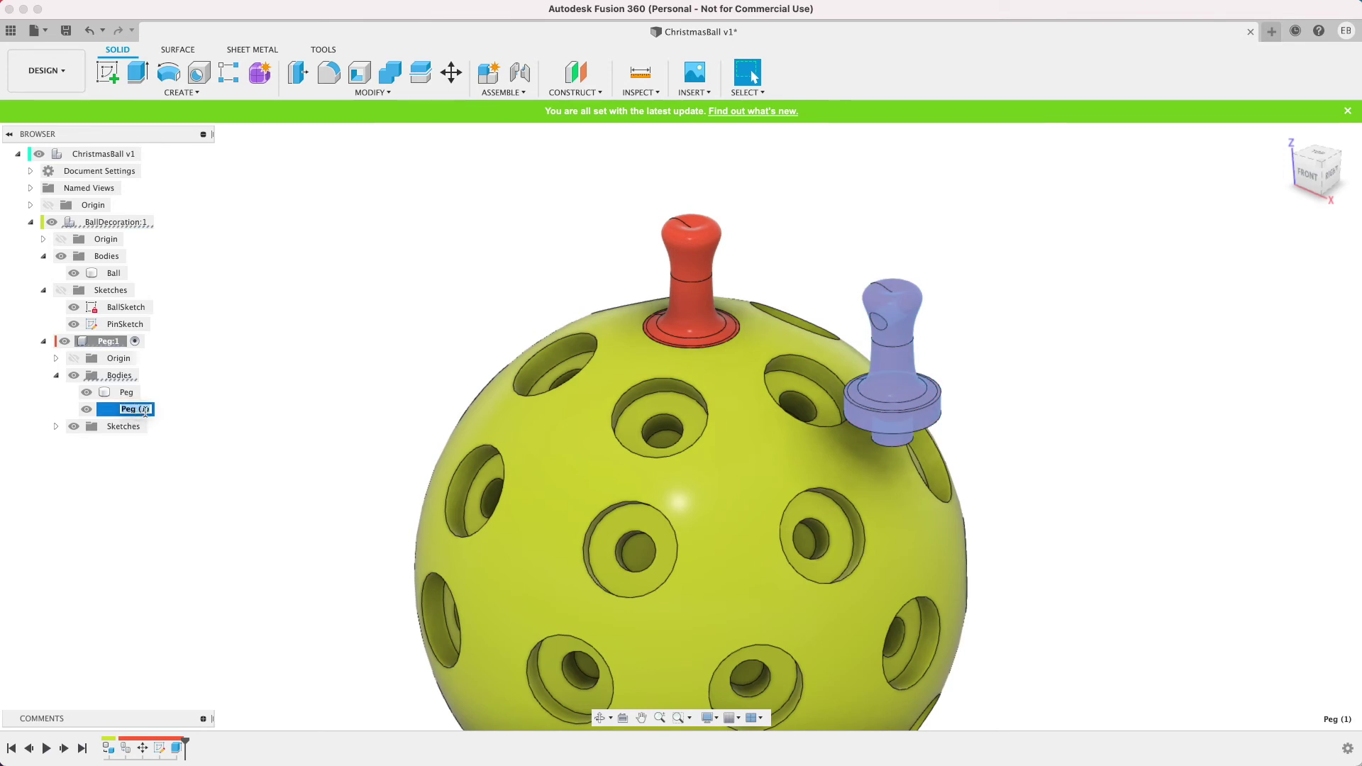
pyautogui.press('Return')
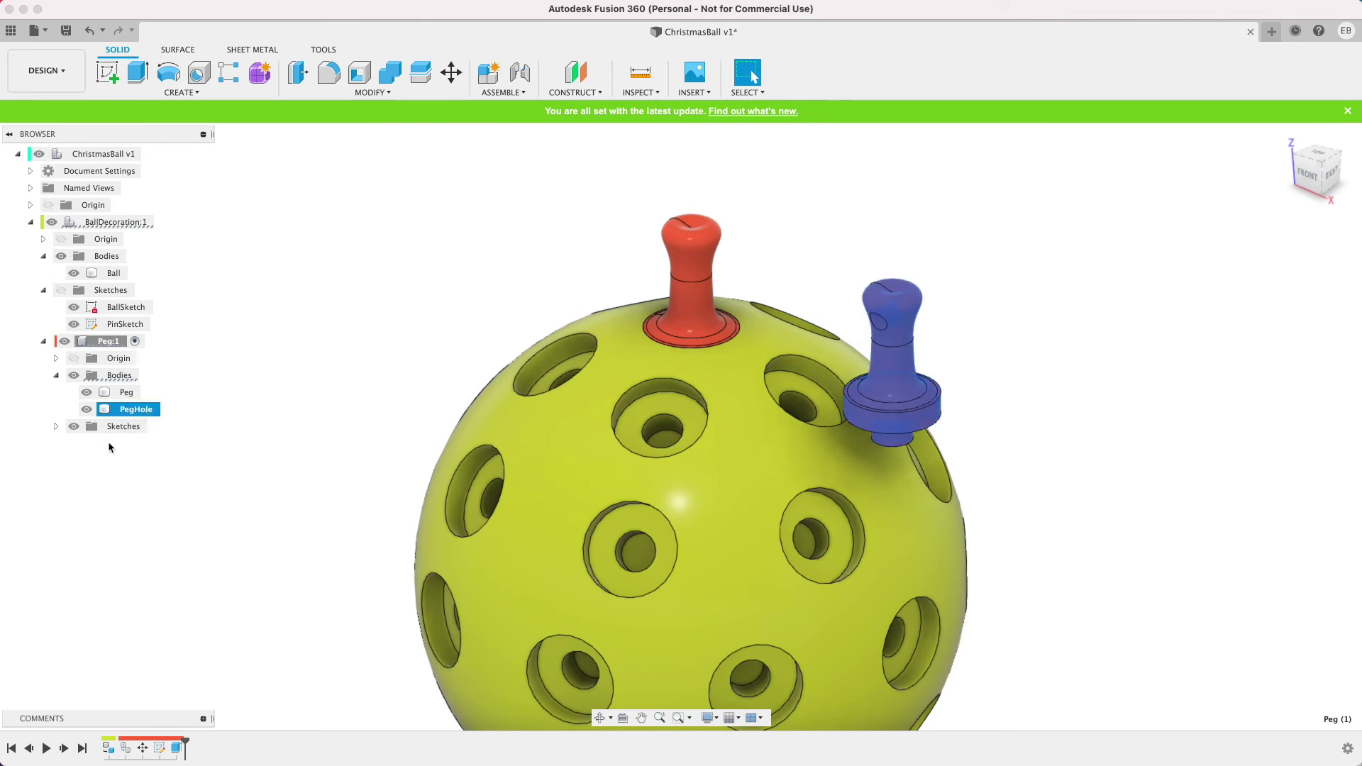
pyautogui.rightClick(150, 411)
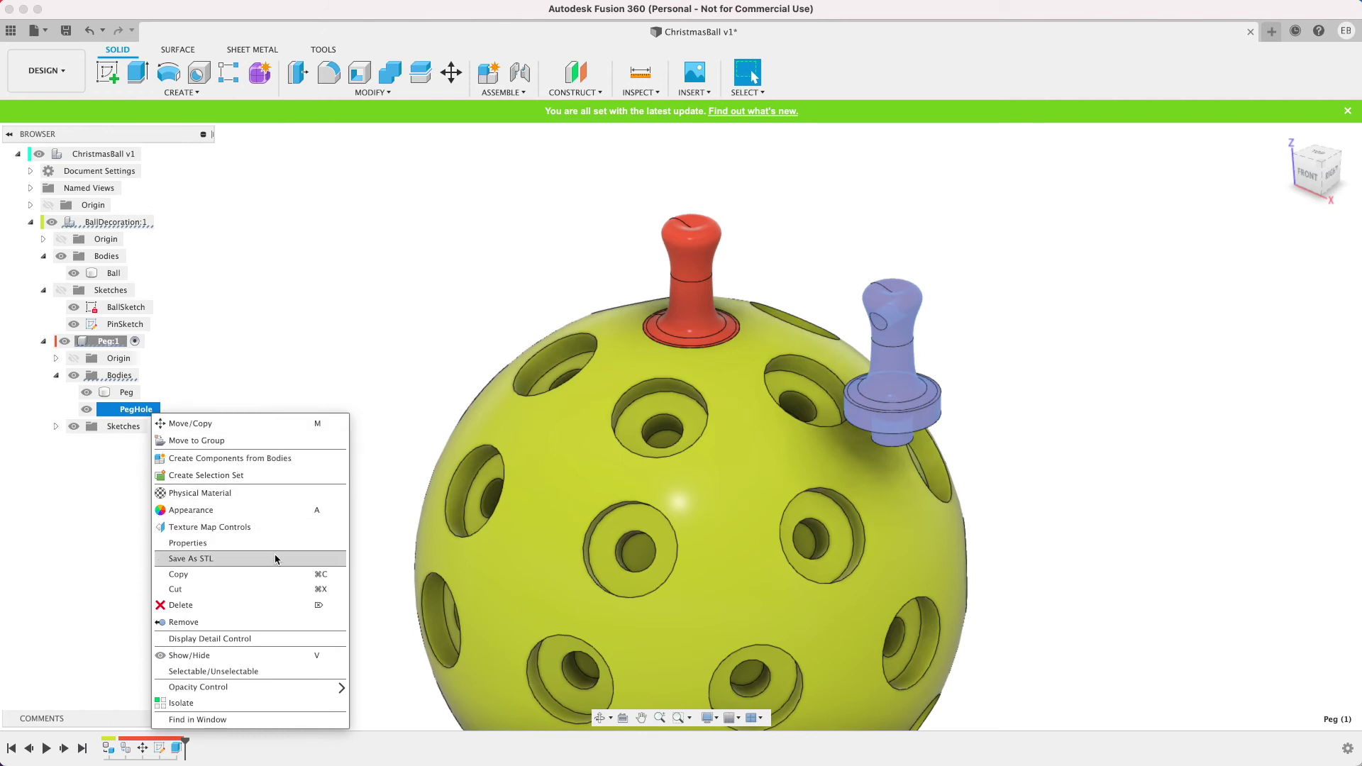
pyautogui.click(340, 559)
pyautogui.click(1244, 426)
pyautogui.click(857, 275)
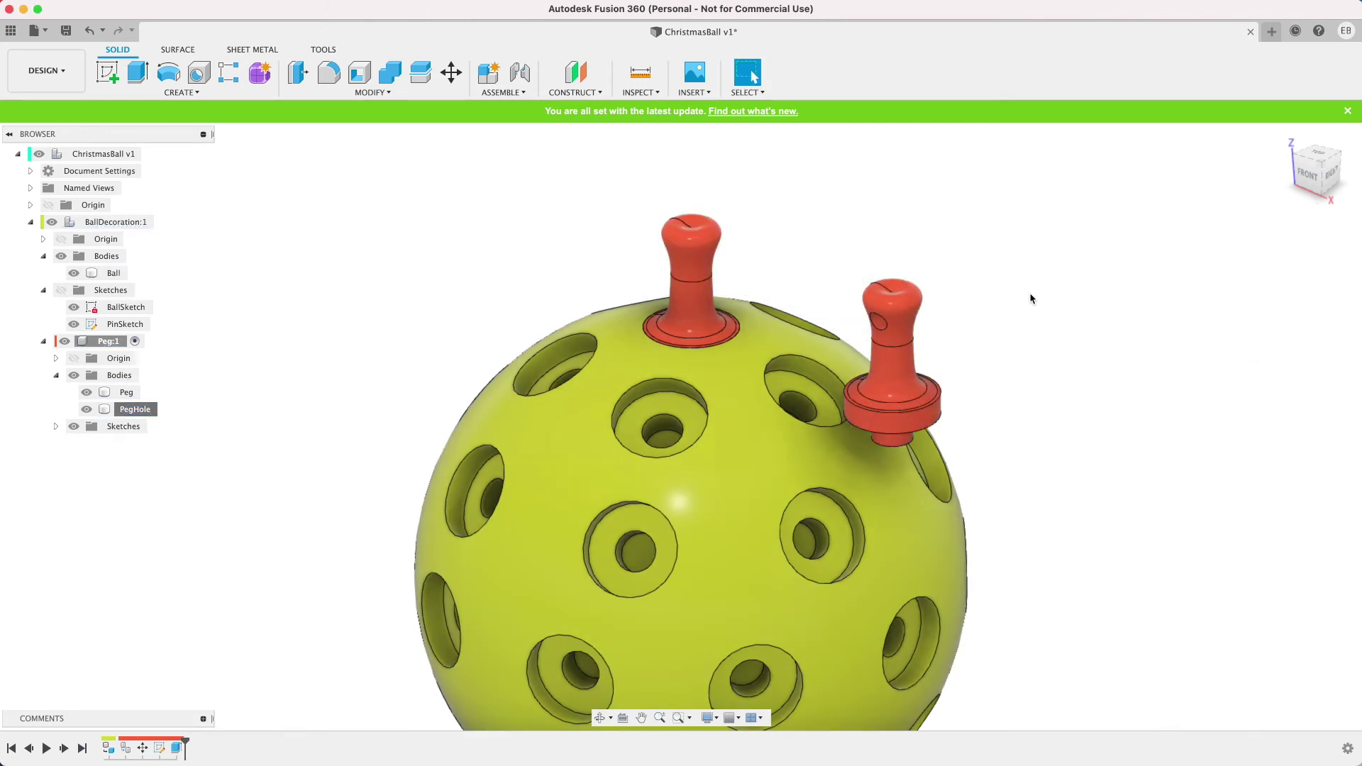
# - Switch to PrusaSlicer and import BallDecoration.stl from Downloads onto the print bed
pyautogui.click(954, 554)
pyautogui.click(992, 555)
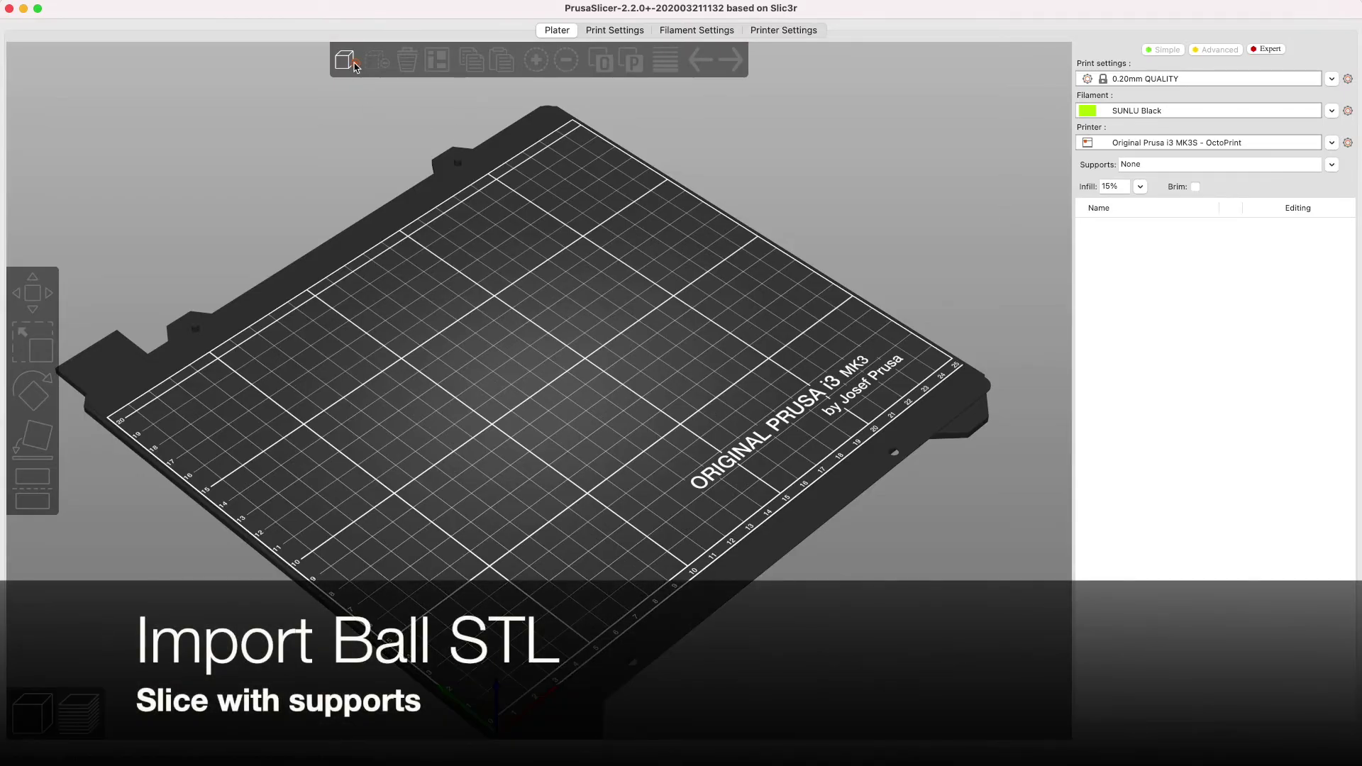
pyautogui.click(354, 64)
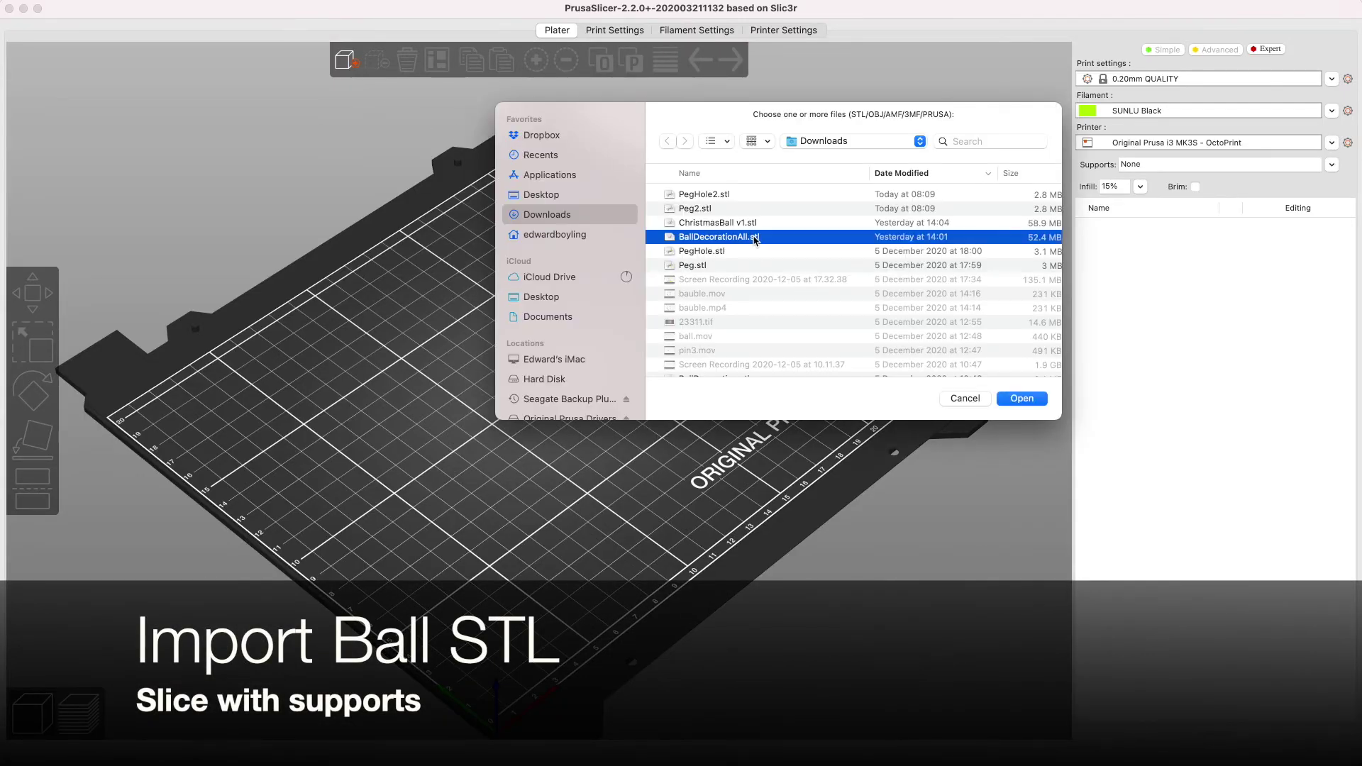
pyautogui.scroll(-5, 750, 245)
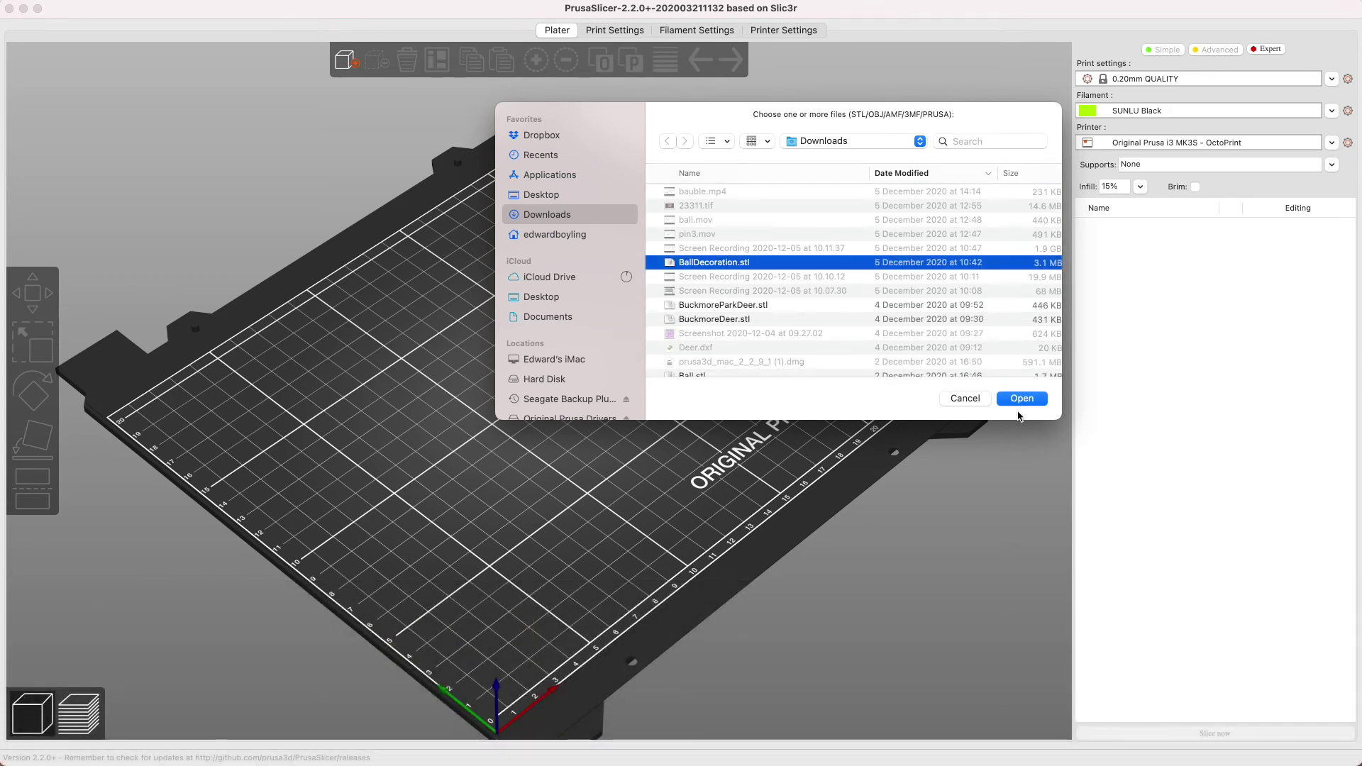
pyautogui.click(1028, 400)
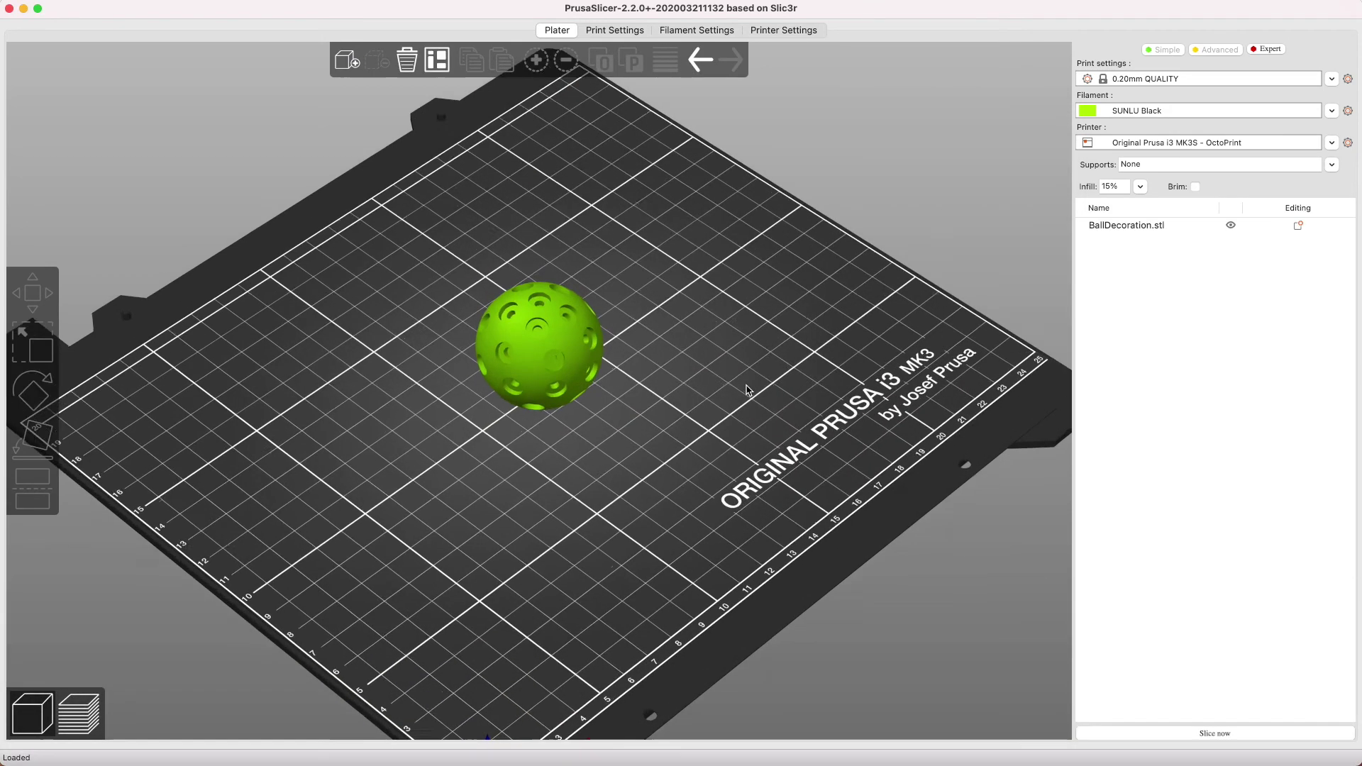
# - Preview the sliced ball without supports and lower the visible layers to 4.80 mm to examine its interior
pyautogui.scroll(5, 747, 390)
pyautogui.click(79, 728)
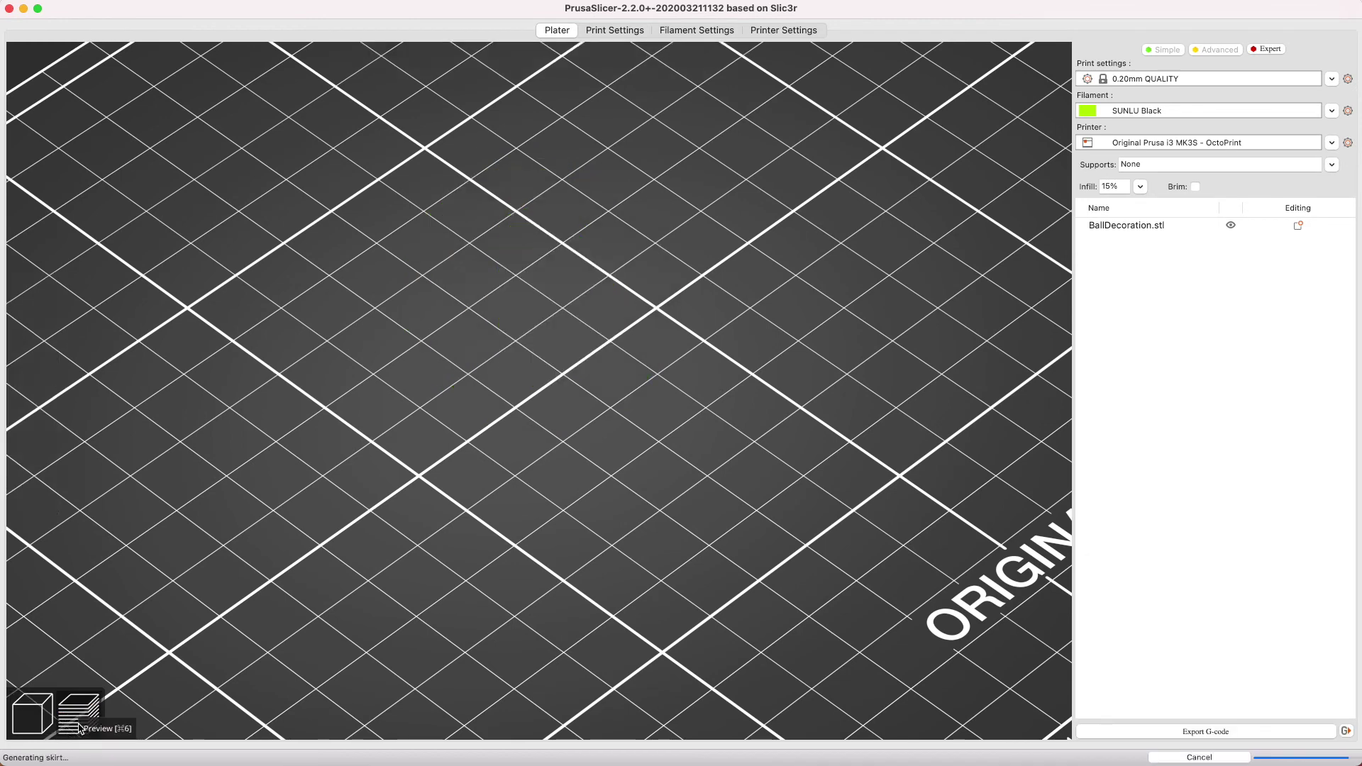
pyautogui.moveTo(1041, 136); pyautogui.dragTo(1041, 619)
pyautogui.moveTo(954, 578)
pyautogui.mouseDown()
pyautogui.moveTo(951, 550)
pyautogui.moveTo(947, 577)
pyautogui.mouseUp()
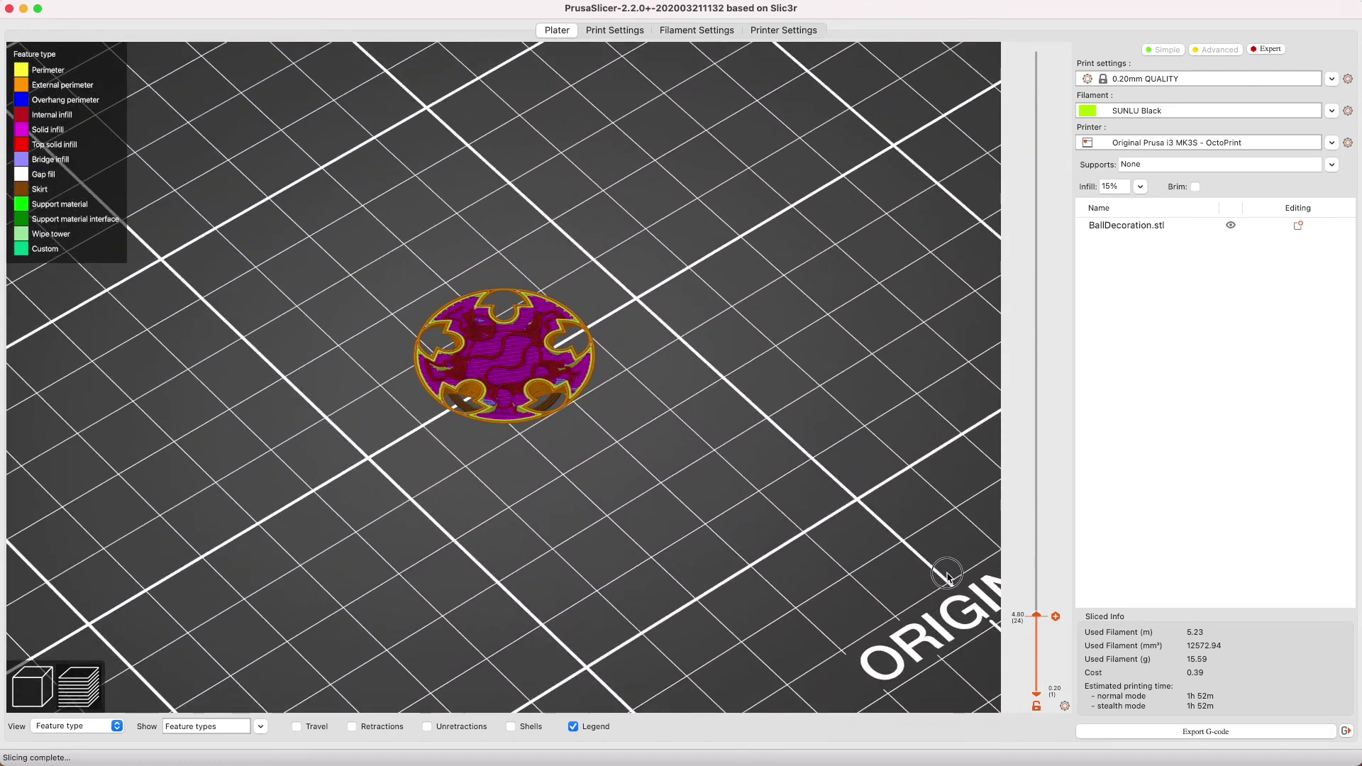
# - Set supports to build plate only, accept detecting bridging perimeters, and inspect the re-sliced ball's layers
pyautogui.click(1333, 167)
pyautogui.click(1195, 194)
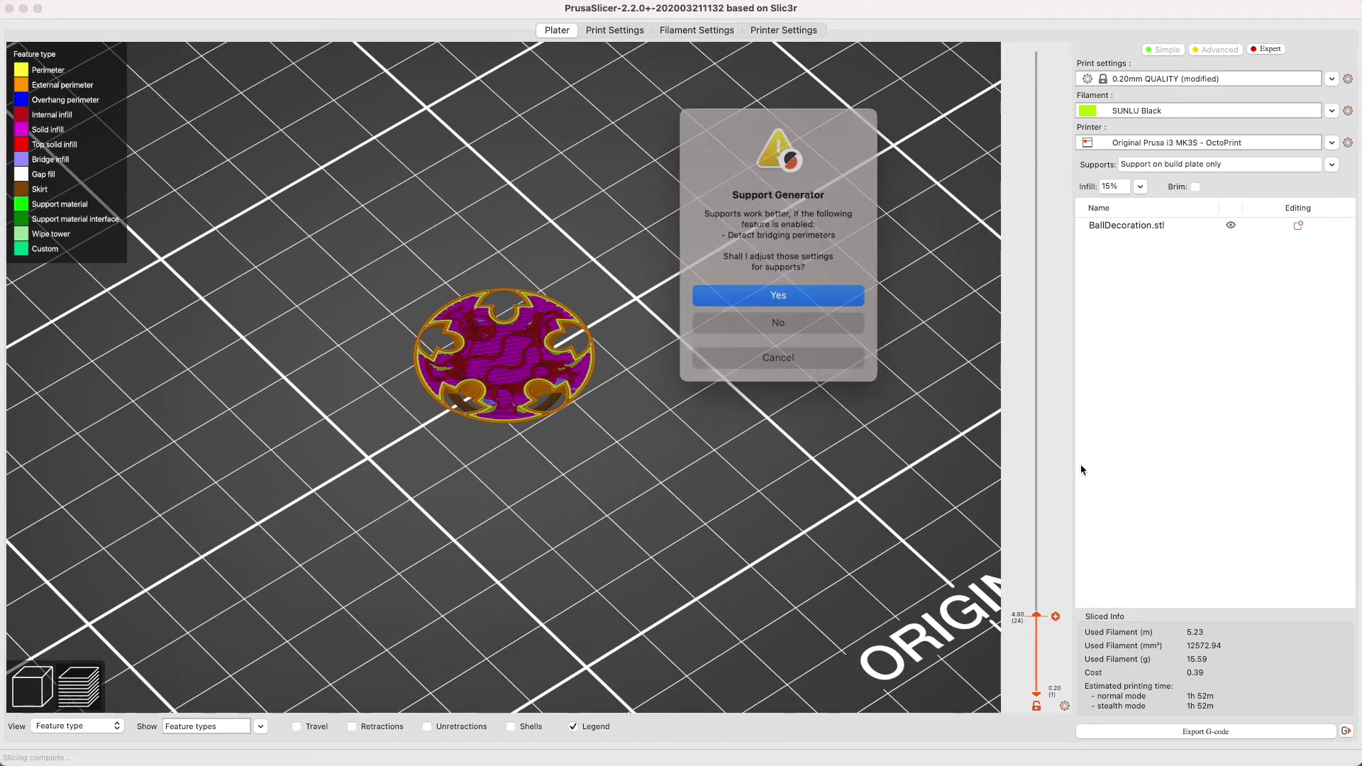
pyautogui.click(779, 292)
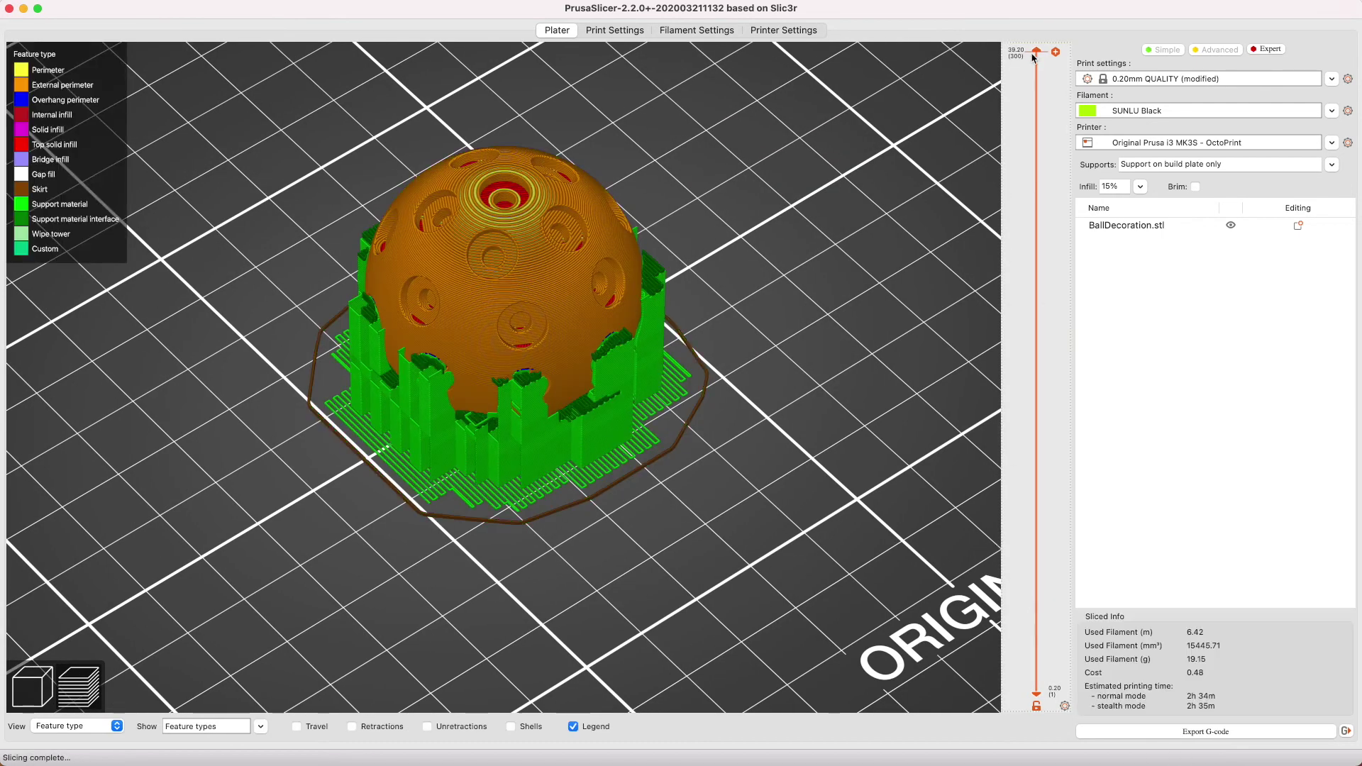
pyautogui.moveTo(1037, 83); pyautogui.dragTo(1037, 249)
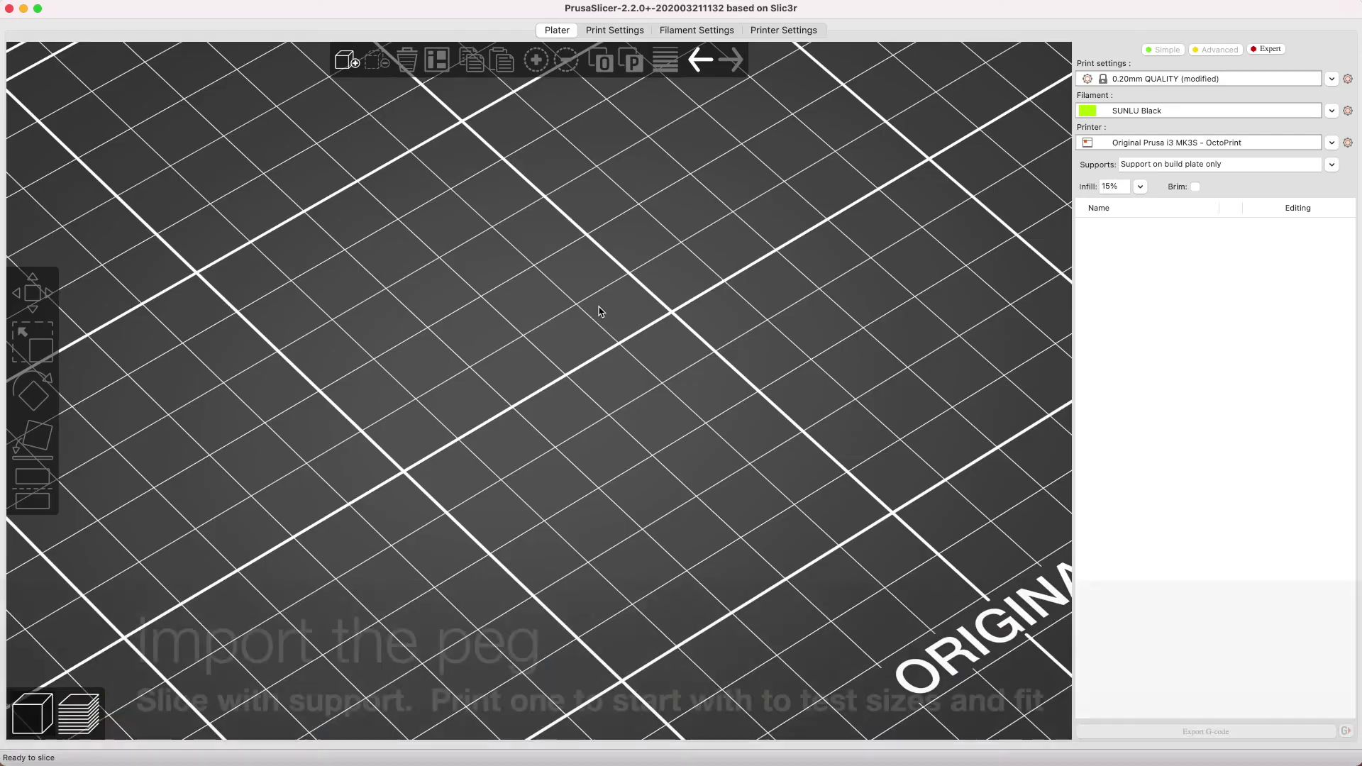
# - Import Peg2.stl from Downloads, preview it sliced, and return to the 3D editor view
pyautogui.click(348, 68)
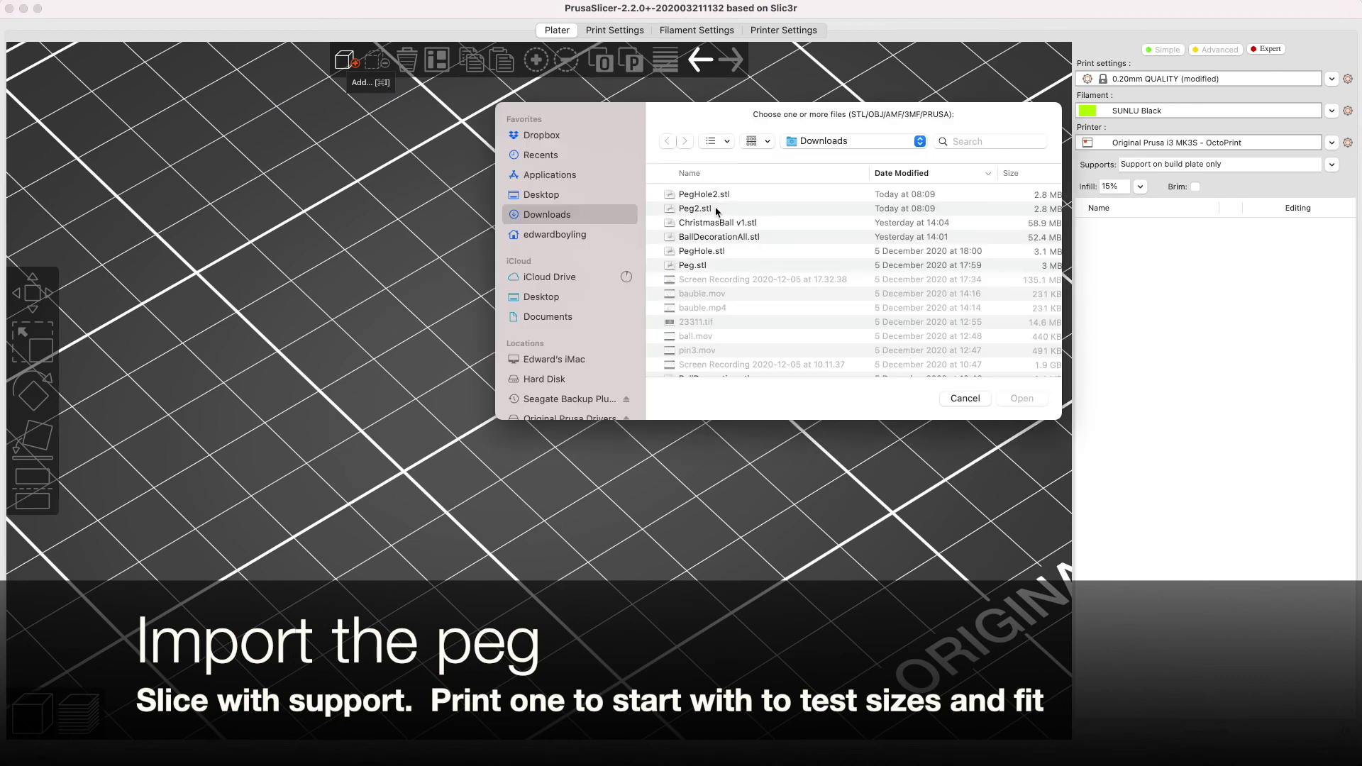
pyautogui.click(1028, 399)
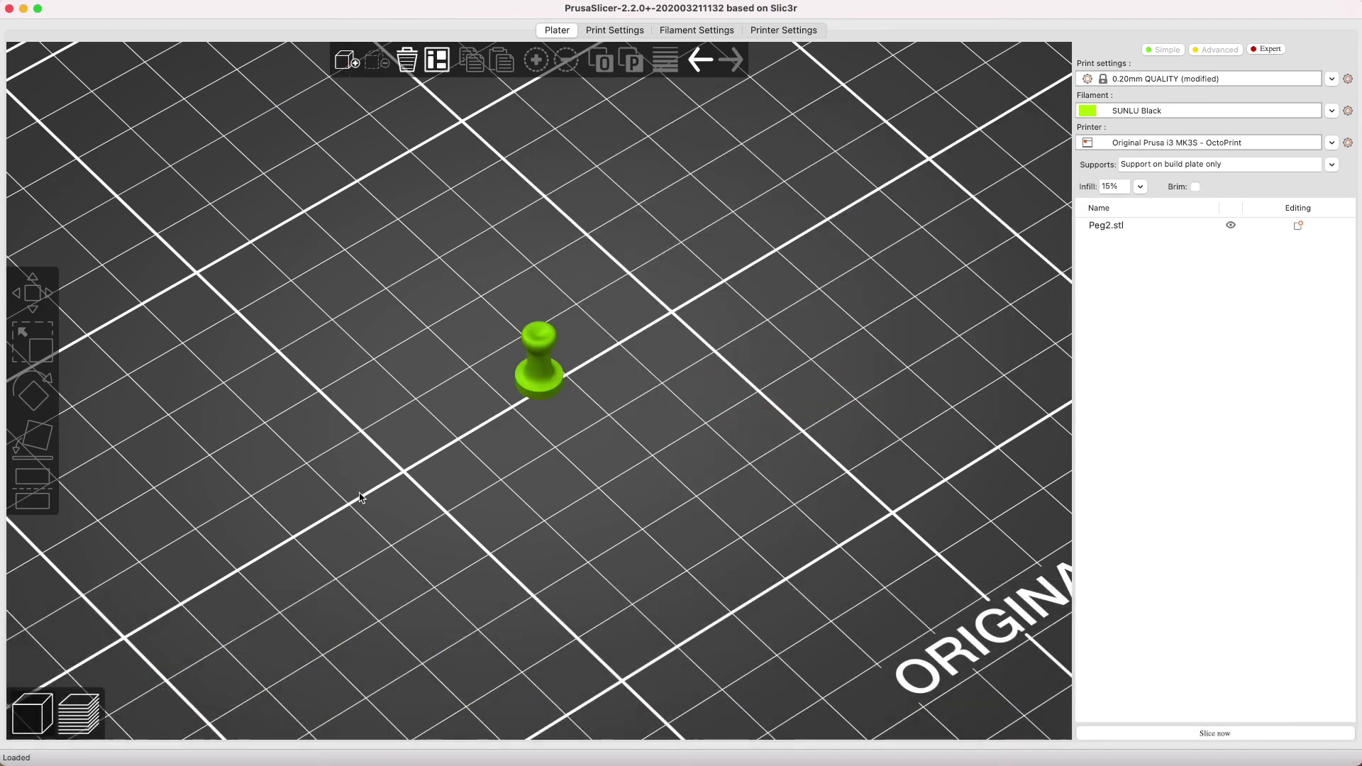
pyautogui.click(76, 715)
pyautogui.moveTo(739, 417)
pyautogui.mouseDown()
pyautogui.moveTo(745, 387)
pyautogui.moveTo(745, 405)
pyautogui.mouseUp()
pyautogui.click(18, 695)
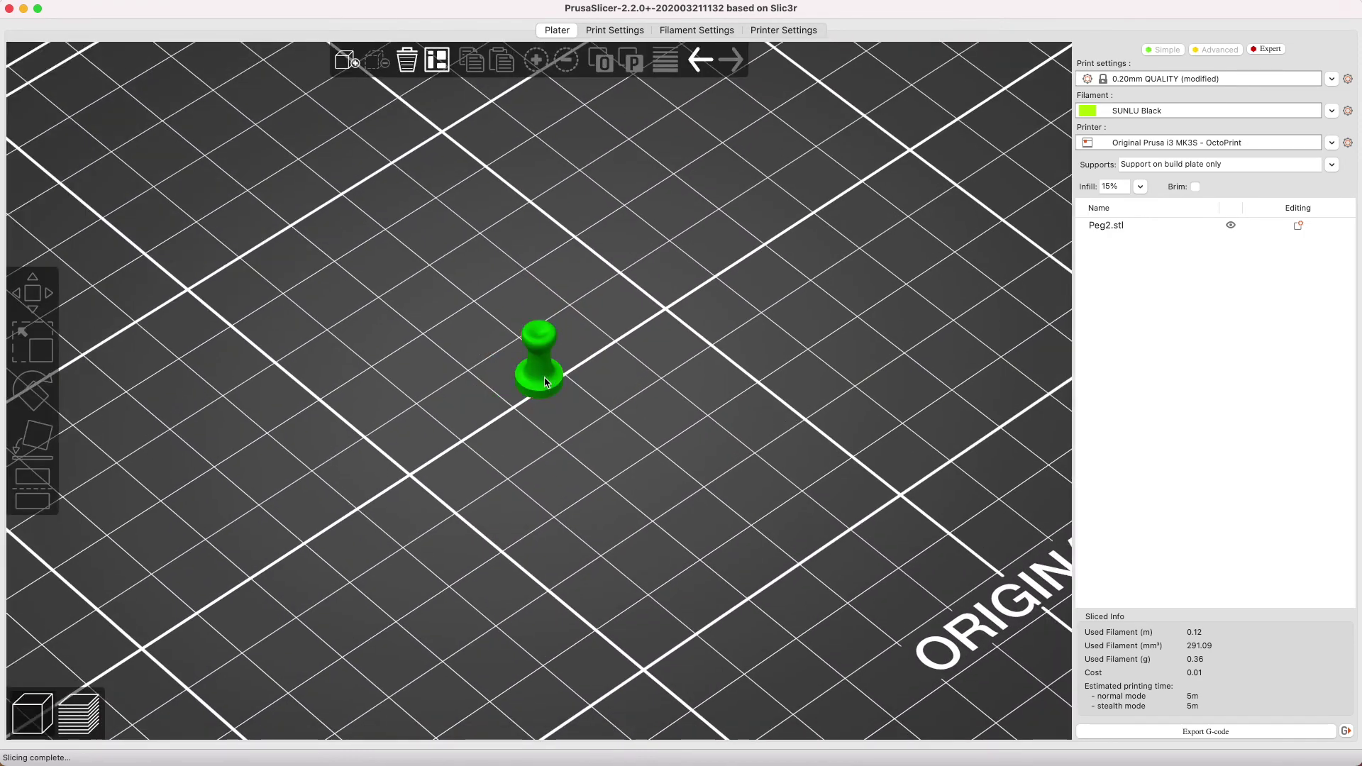
# - Add instances of the peg to the plate, aiming for nine pegs in all
pyautogui.click(546, 377)
pyautogui.click(536, 59)
pyautogui.click(537, 59)
pyautogui.click(537, 60)
pyautogui.click(537, 59)
pyautogui.click(537, 60)
pyautogui.click(537, 60)
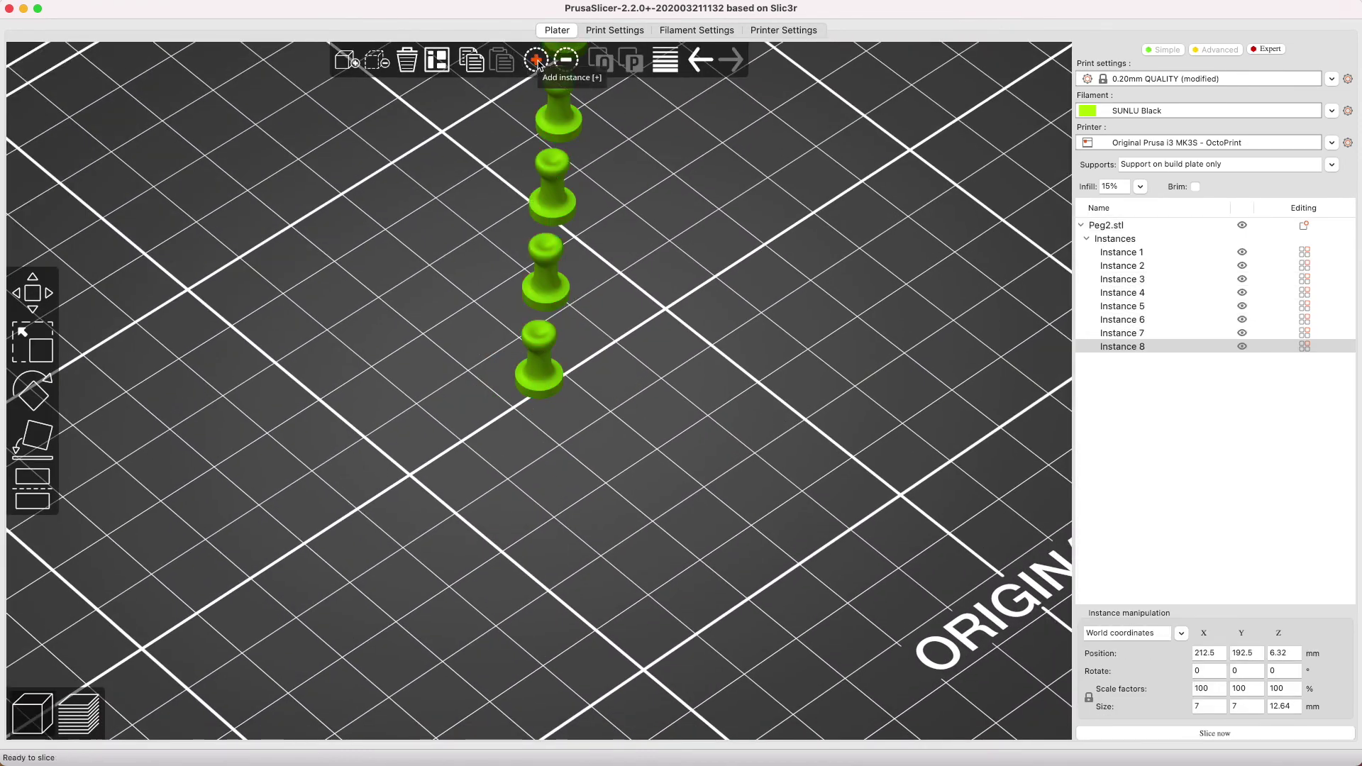
# - Arrange the nine pegs on the print bed and inspect their supports up close in the sliced preview
pyautogui.click(438, 60)
pyautogui.press('1')
pyautogui.press('0')
pyautogui.scroll(2, 851, 325)
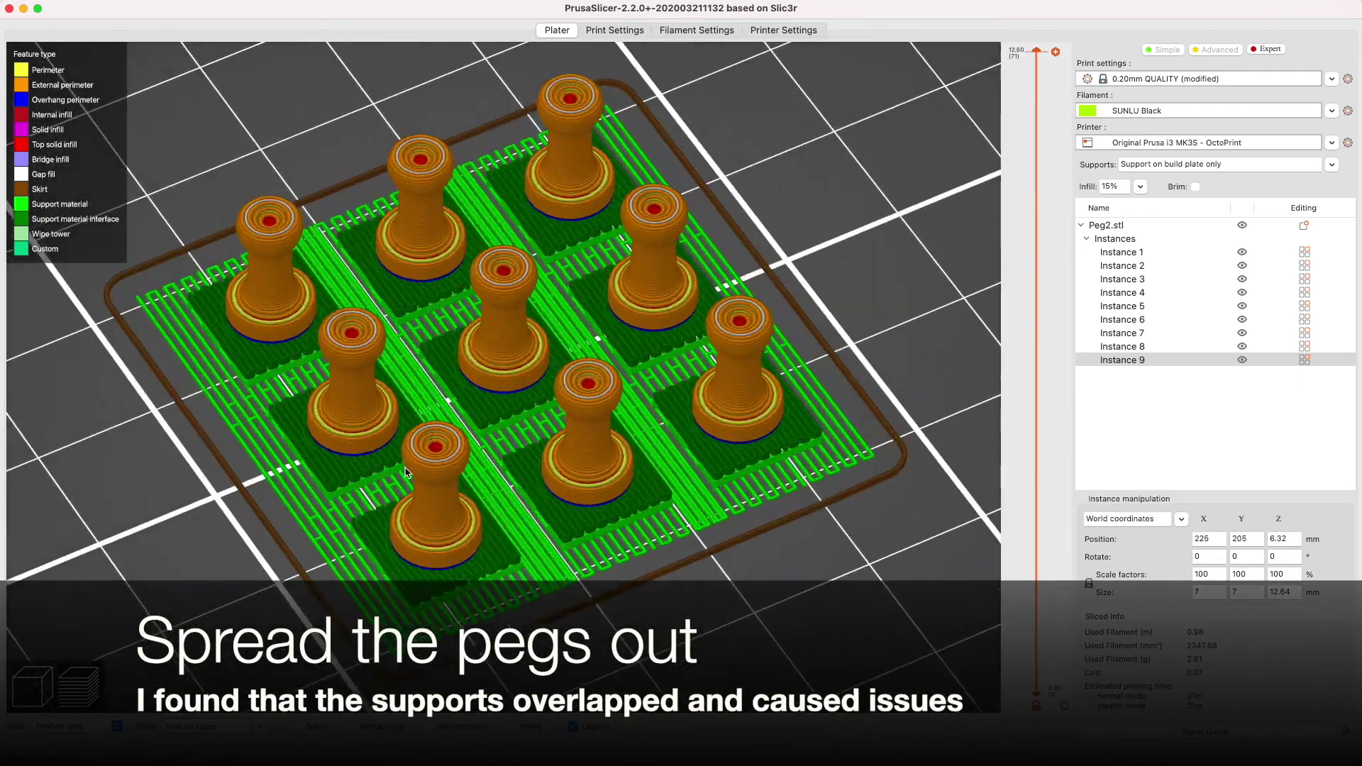
pyautogui.scroll(5, 407, 472)
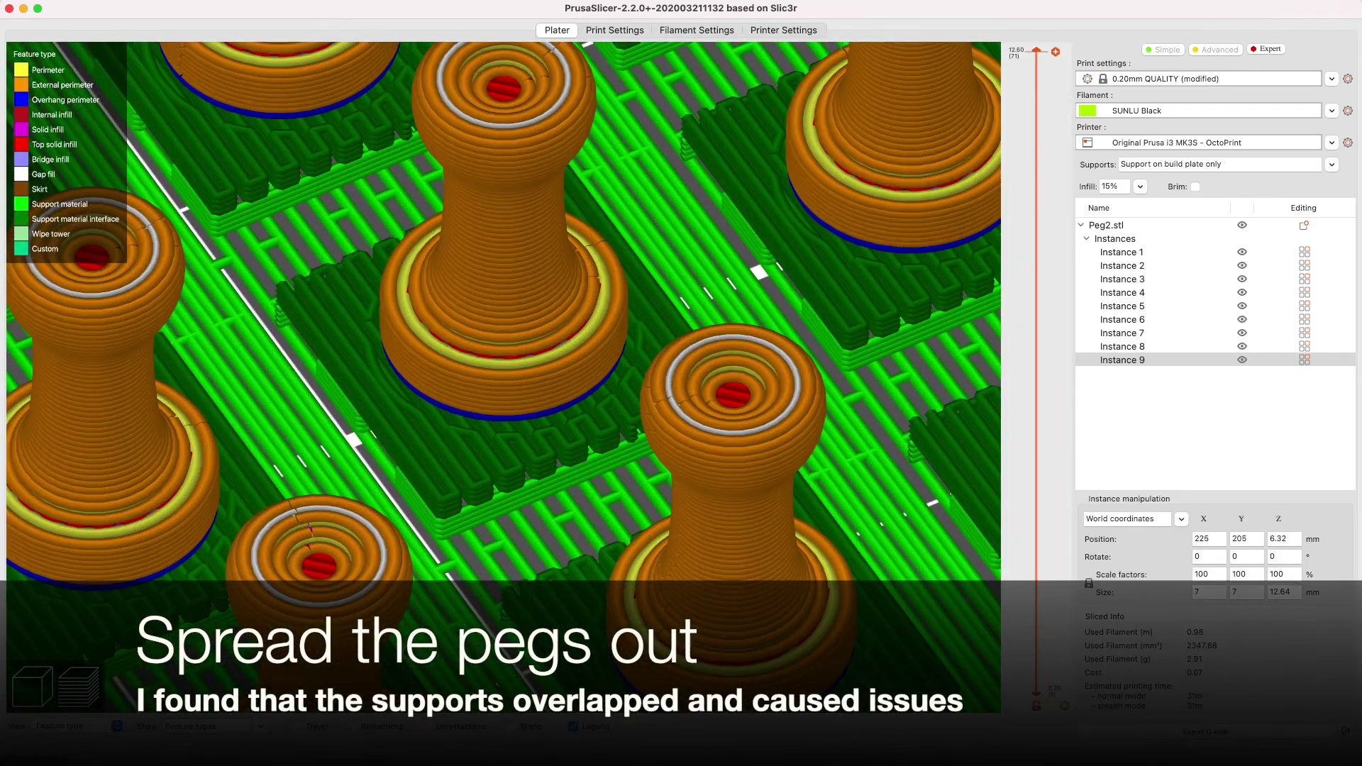
# - Spread the nine pegs farther apart on the print bed so their supports do not overlap, and slice the plate again
pyautogui.scroll(-5, 397, 354)
pyautogui.press('Tab')
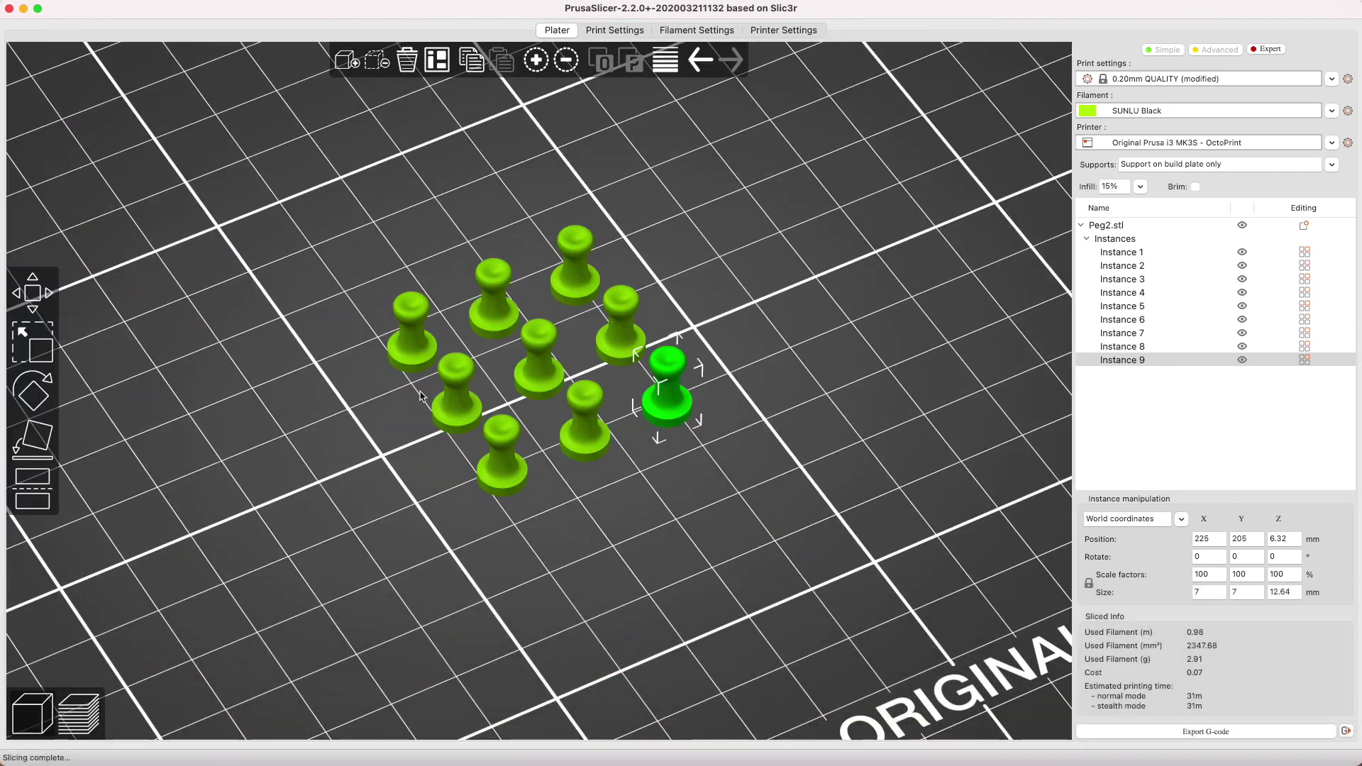
pyautogui.click(392, 345)
pyautogui.moveTo(494, 312); pyautogui.dragTo(620, 220)
pyautogui.moveTo(454, 408); pyautogui.dragTo(445, 422)
pyautogui.moveTo(542, 376); pyautogui.dragTo(575, 379)
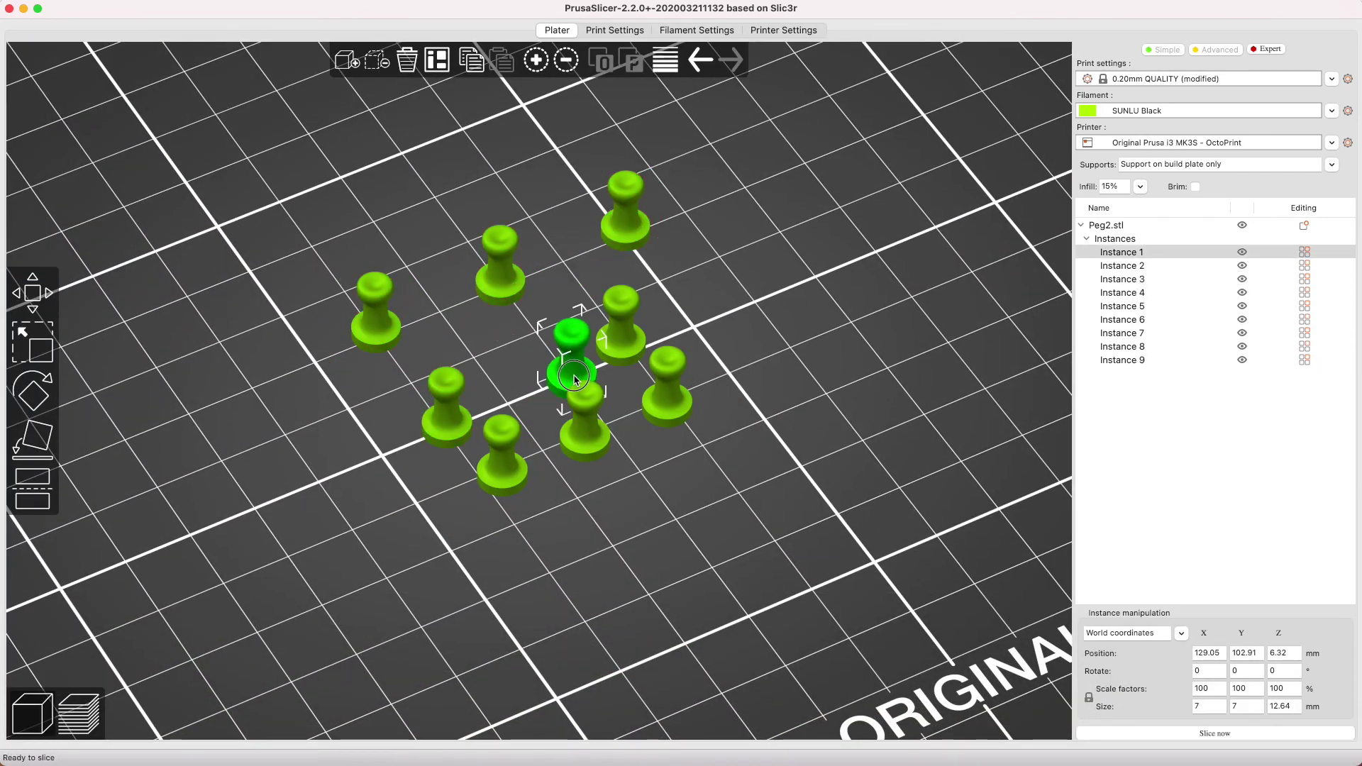
pyautogui.moveTo(666, 403); pyautogui.dragTo(768, 413)
pyautogui.moveTo(583, 436); pyautogui.dragTo(640, 465)
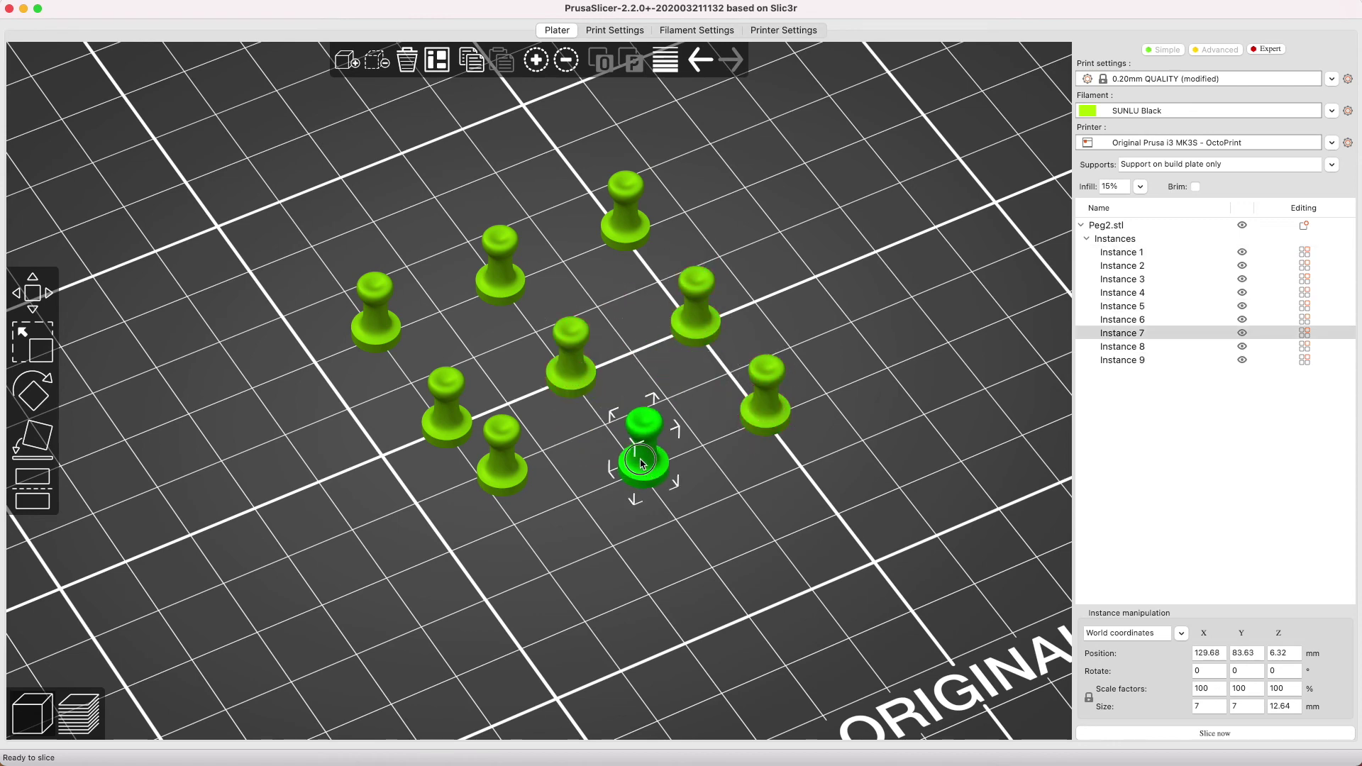
pyautogui.moveTo(496, 475); pyautogui.dragTo(513, 523)
pyautogui.click(1176, 734)
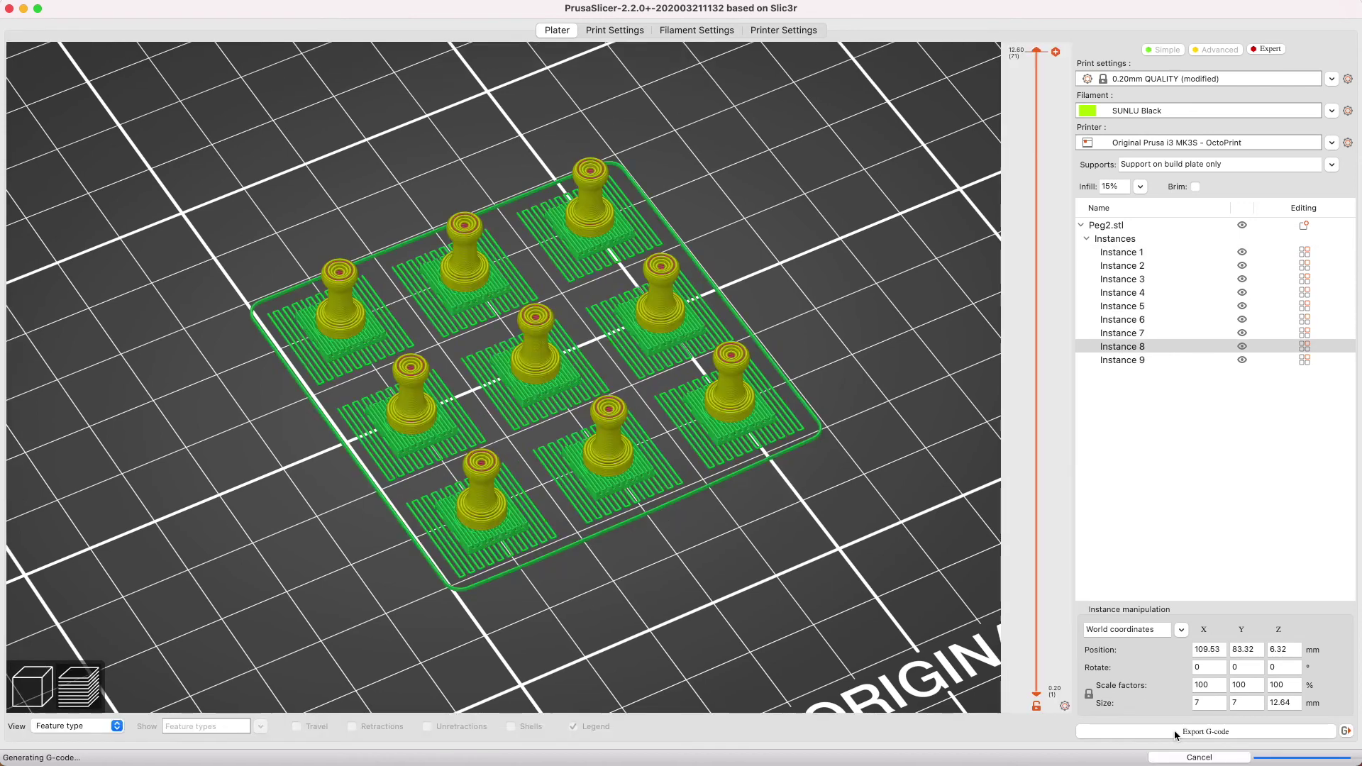
# - Examine the sliced pegs' inner layers up close to check how solid their stems are
pyautogui.click(1040, 63)
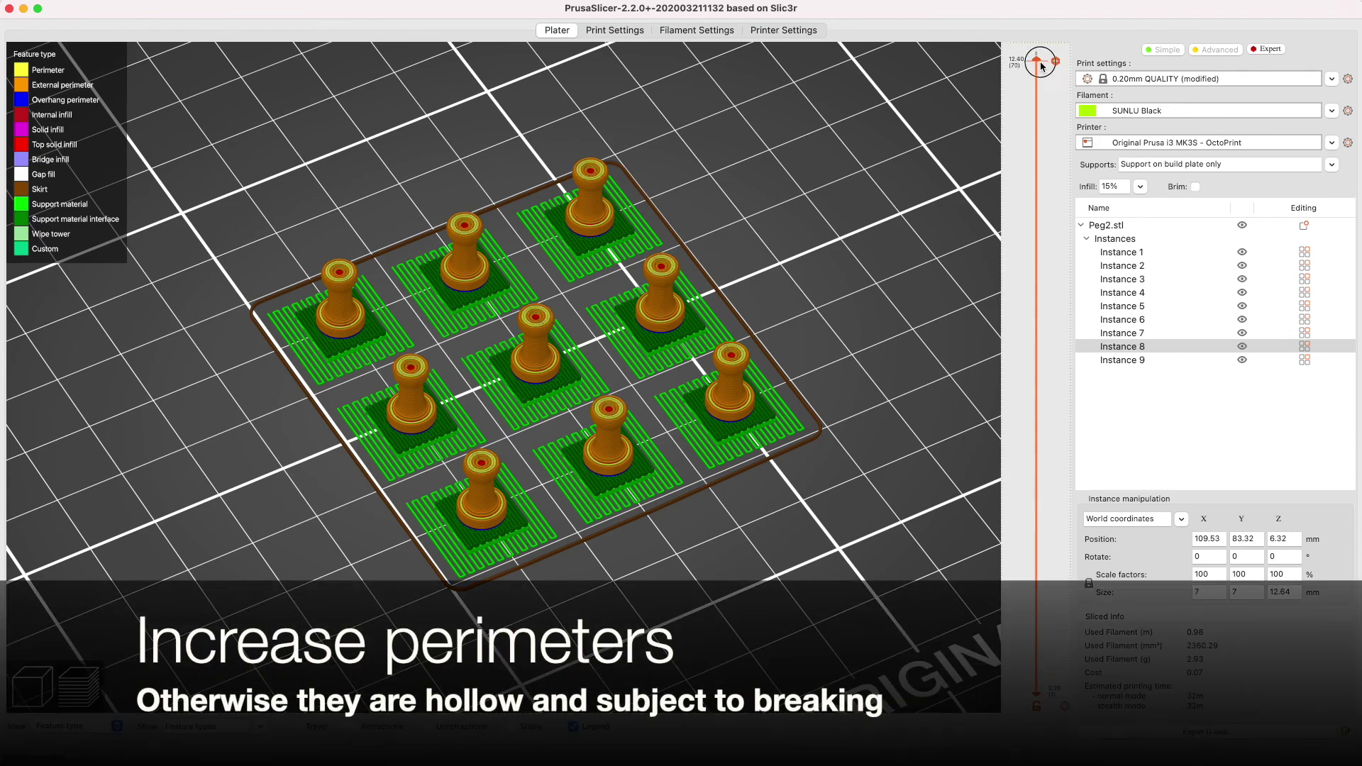
pyautogui.scroll(-5, 653, 193)
pyautogui.scroll(10, 654, 193)
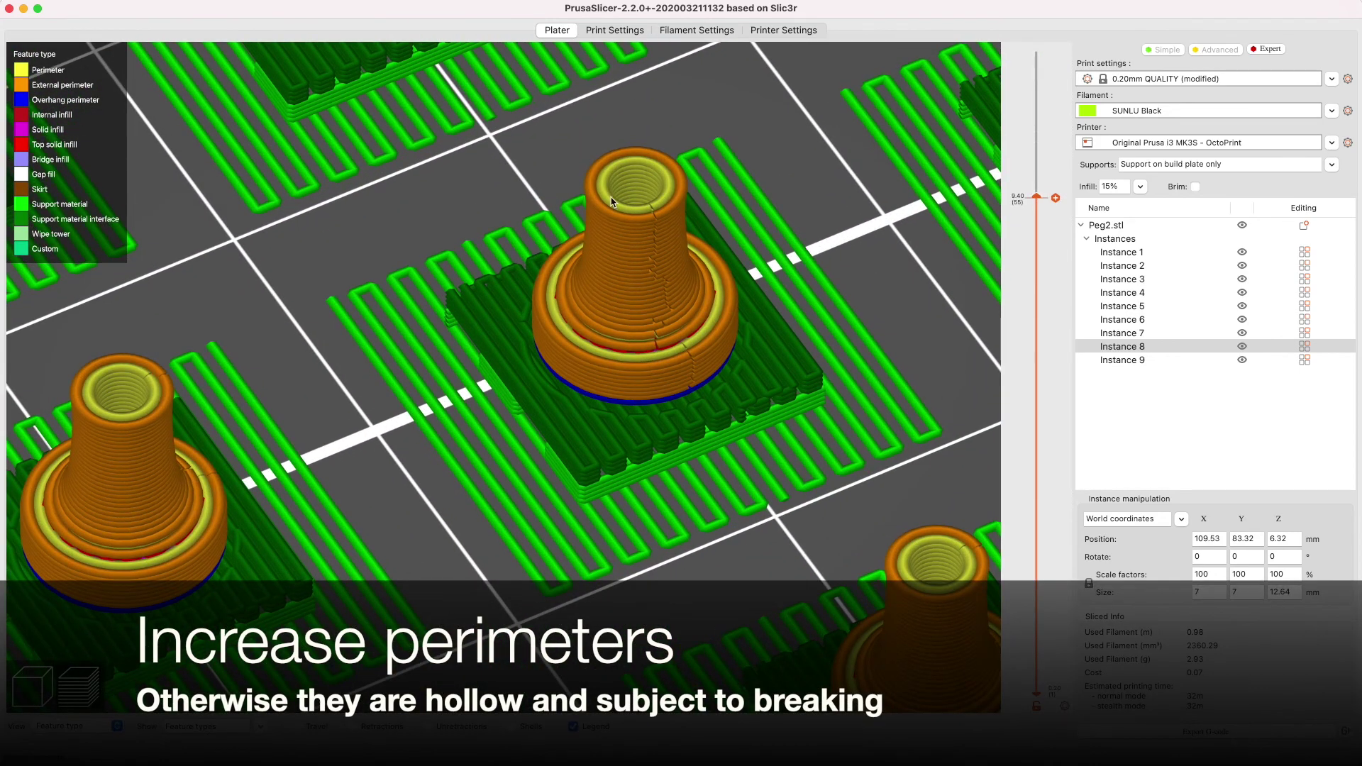
pyautogui.scroll(-5, 653, 223)
# - Increase the number of perimeters in the print profile, re-slice the pegs, and check their inner layers
pyautogui.click(610, 30)
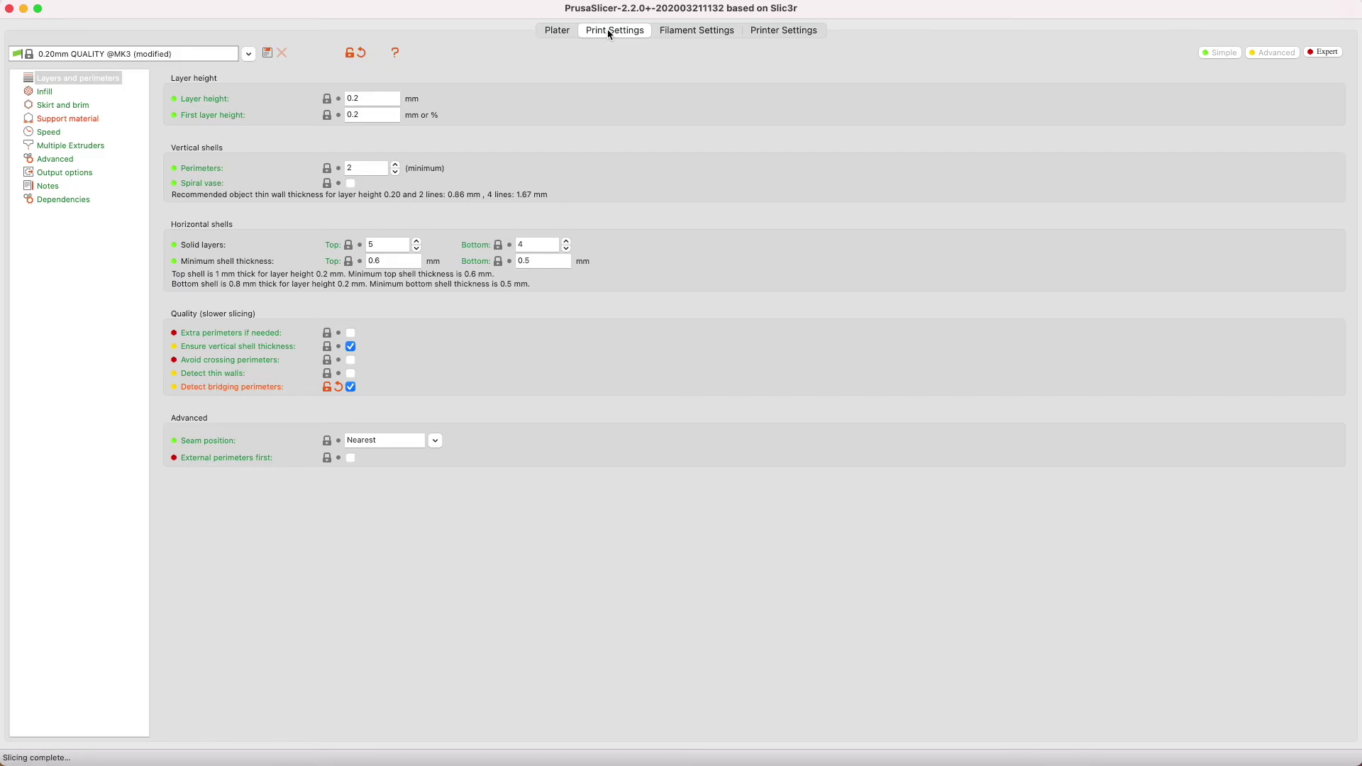
pyautogui.click(395, 165)
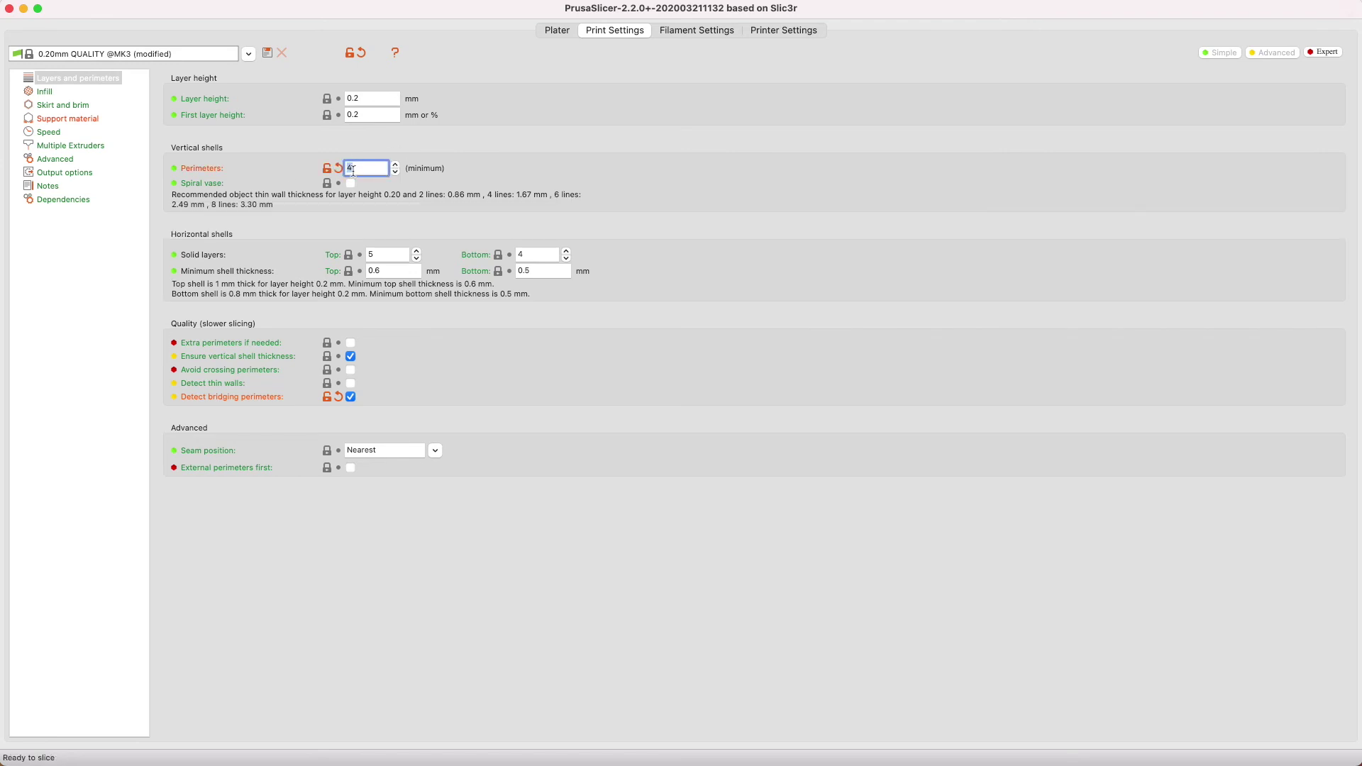
pyautogui.click(554, 33)
pyautogui.click(1177, 733)
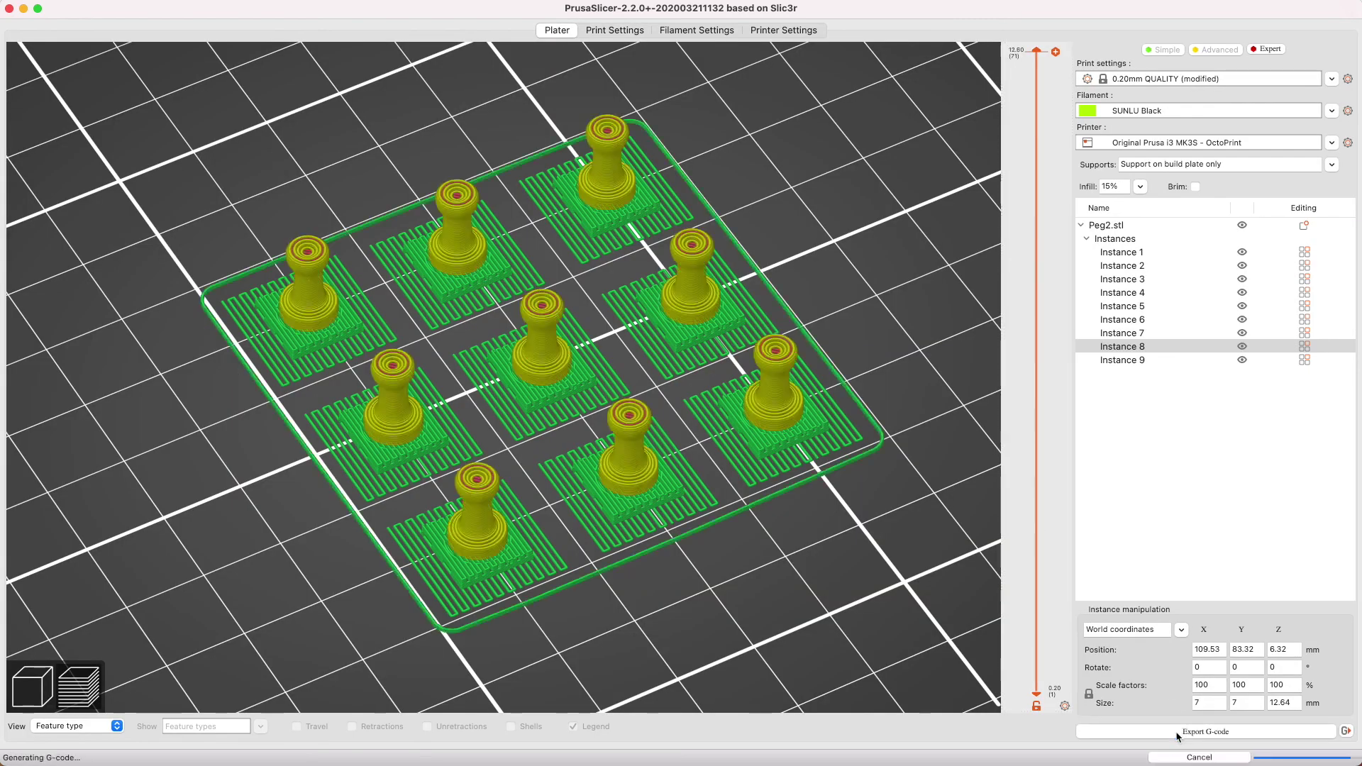
pyautogui.moveTo(1036, 52); pyautogui.dragTo(1034, 140)
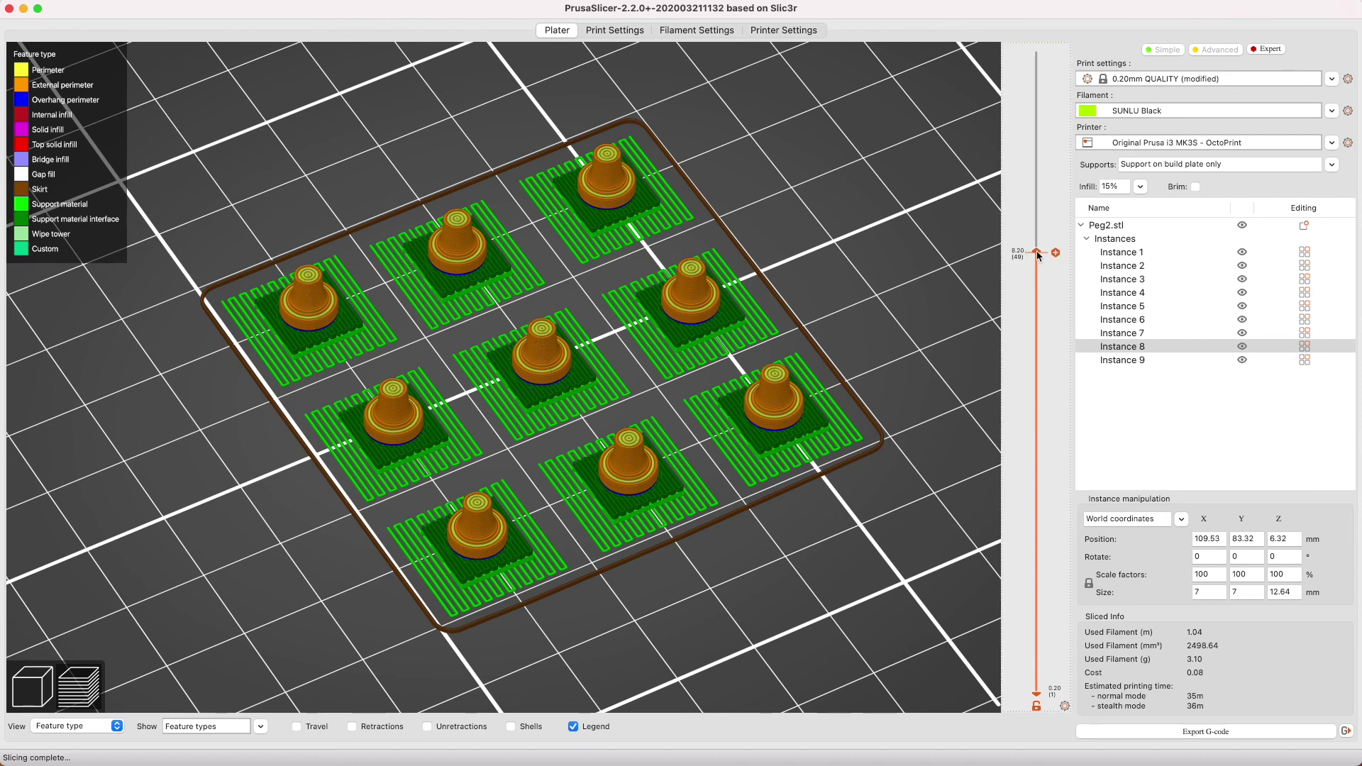
# - Add a filament colour change at the 10.00 mm layer for the peg tops, and preview the full-height two-colour pegs
pyautogui.moveTo(1038, 254); pyautogui.dragTo(1029, 47)
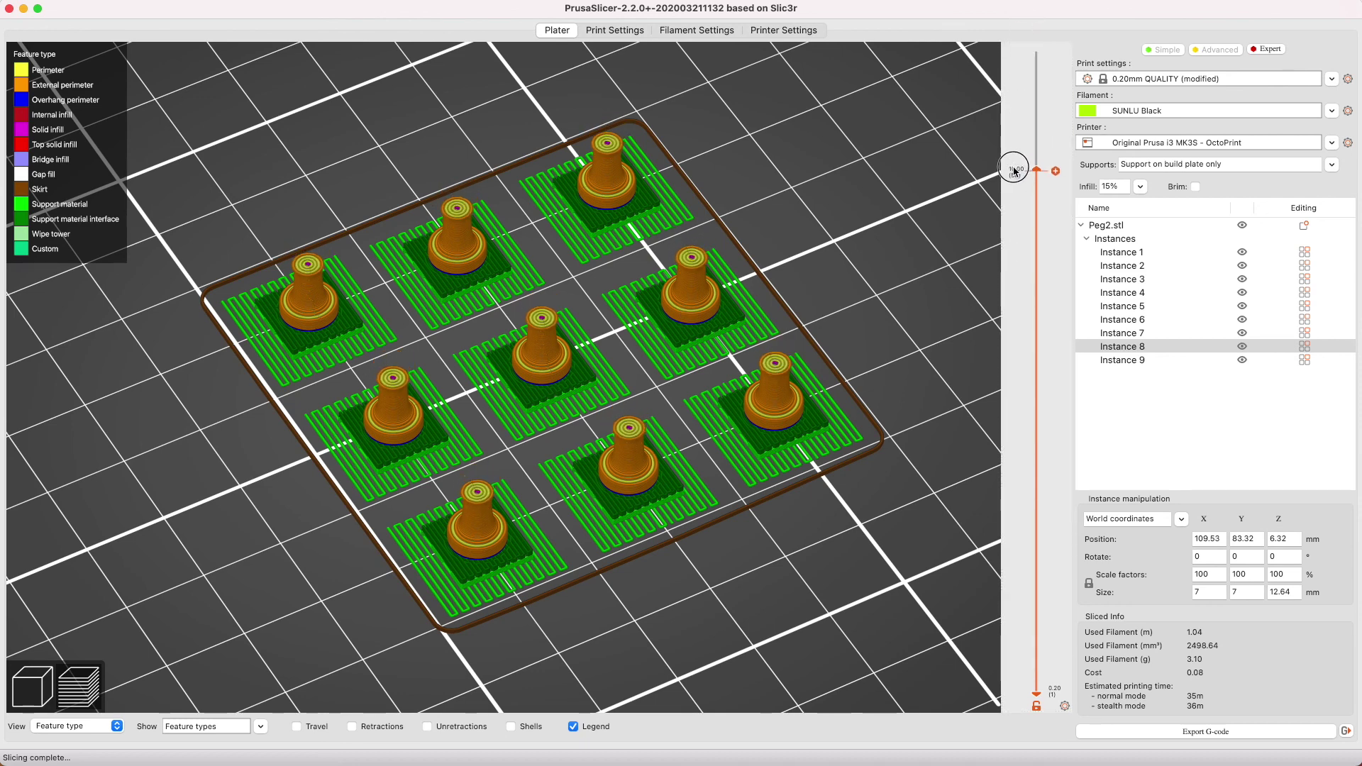
pyautogui.click(1055, 171)
pyautogui.moveTo(1036, 170); pyautogui.dragTo(1040, 145)
pyautogui.moveTo(886, 287)
pyautogui.mouseDown()
pyautogui.moveTo(884, 268)
pyautogui.moveTo(885, 290)
pyautogui.mouseUp()
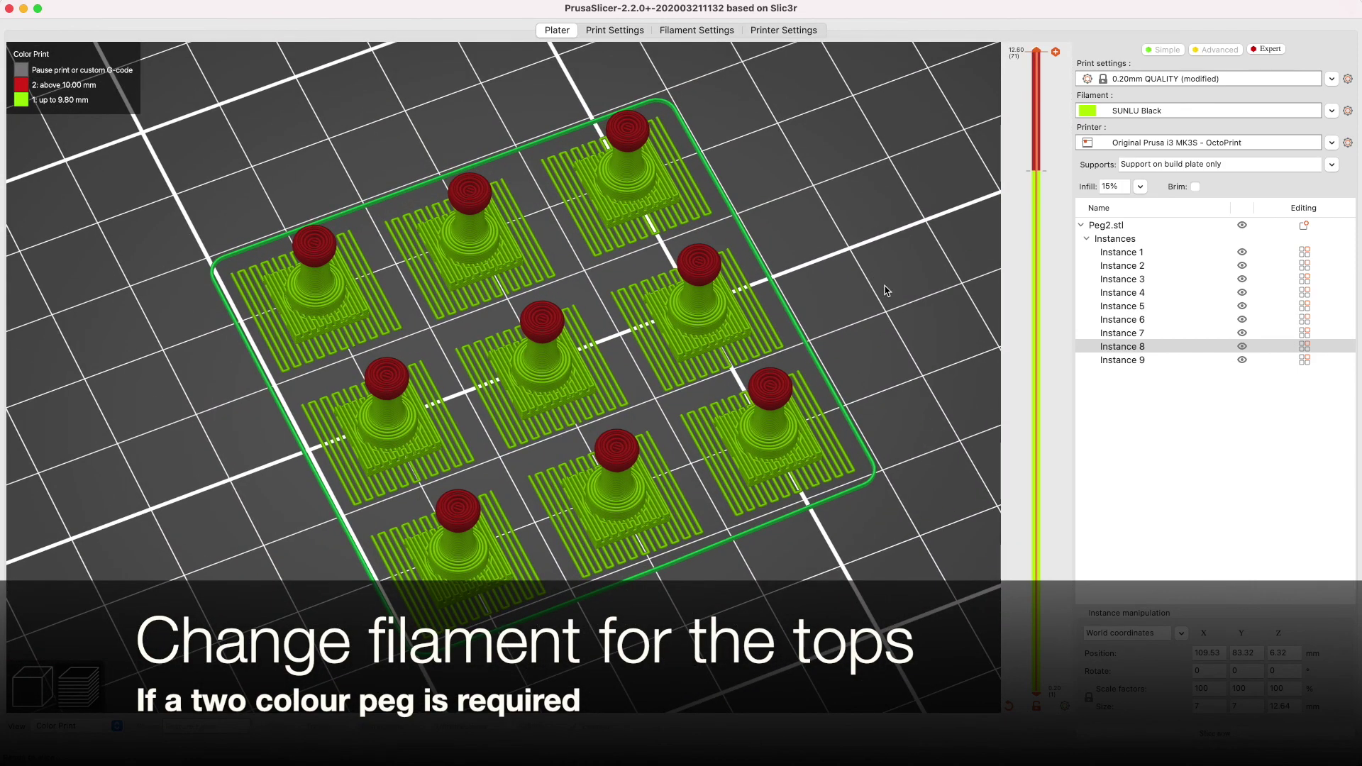